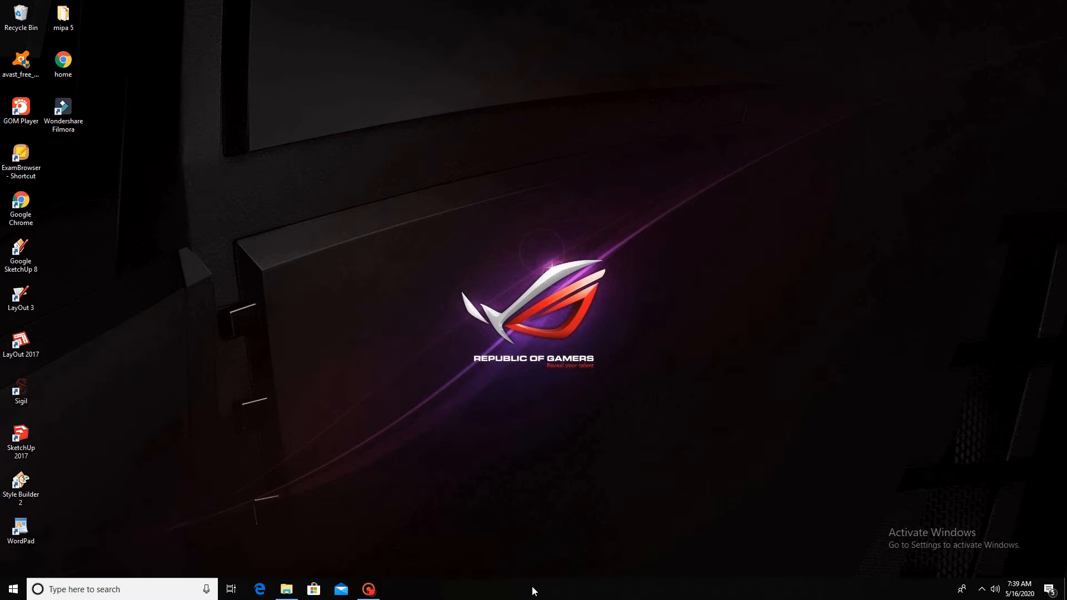
- Launch Chrome and load the SMA Negeri 3 Luwuk home page at smantil.sch.id
{"action": "double_click", "coordinate": [23, 204]}
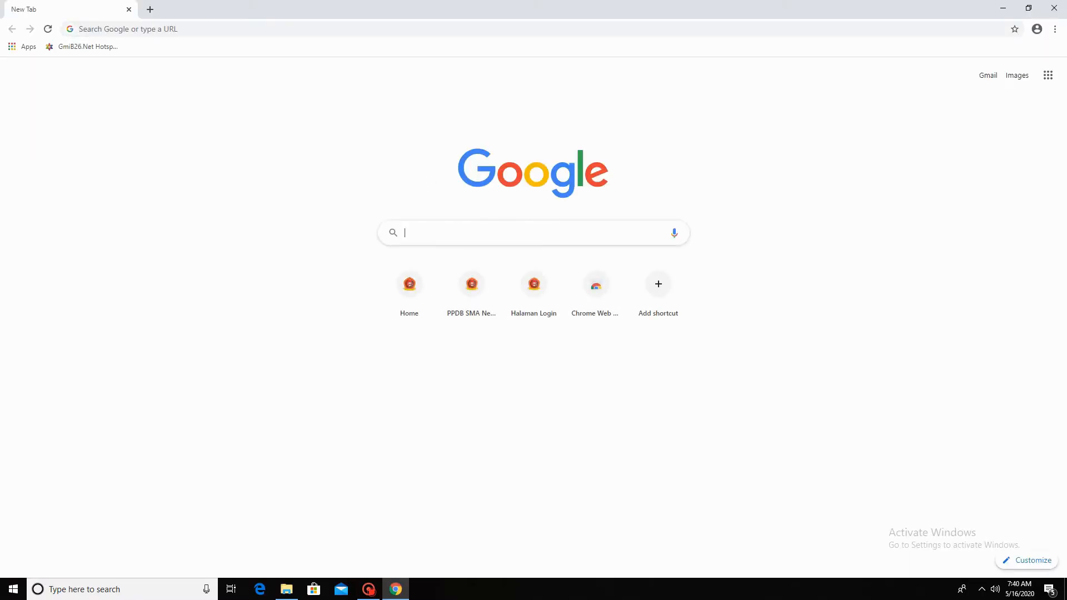
{"action": "left_click", "coordinate": [262, 28]}
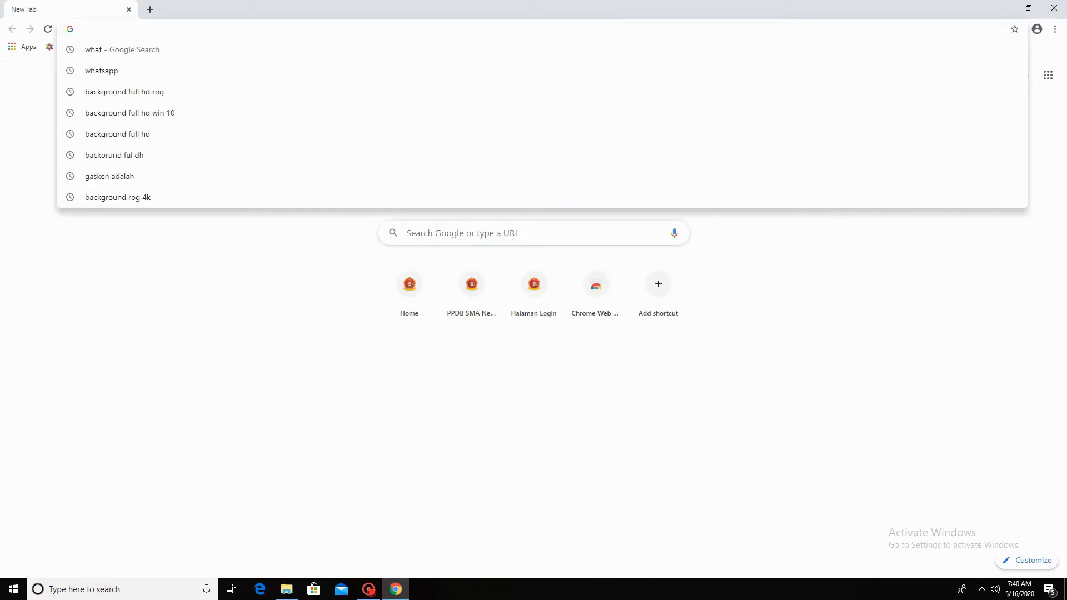
{"action": "type", "text": "httt"}
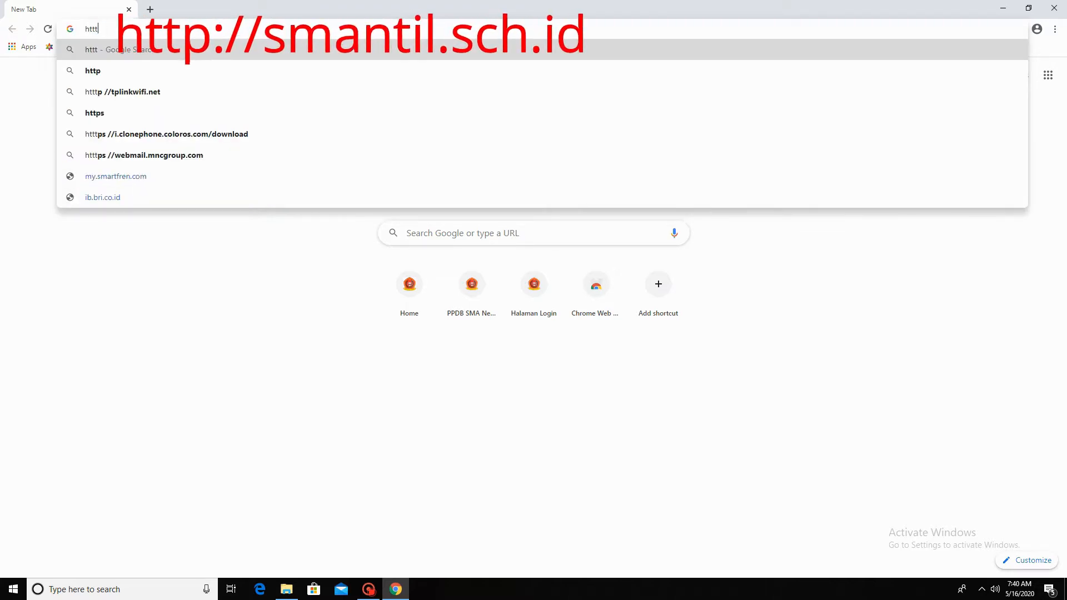
{"action": "key", "text": "BackSpace"}
{"action": "type", "text": "p:"}
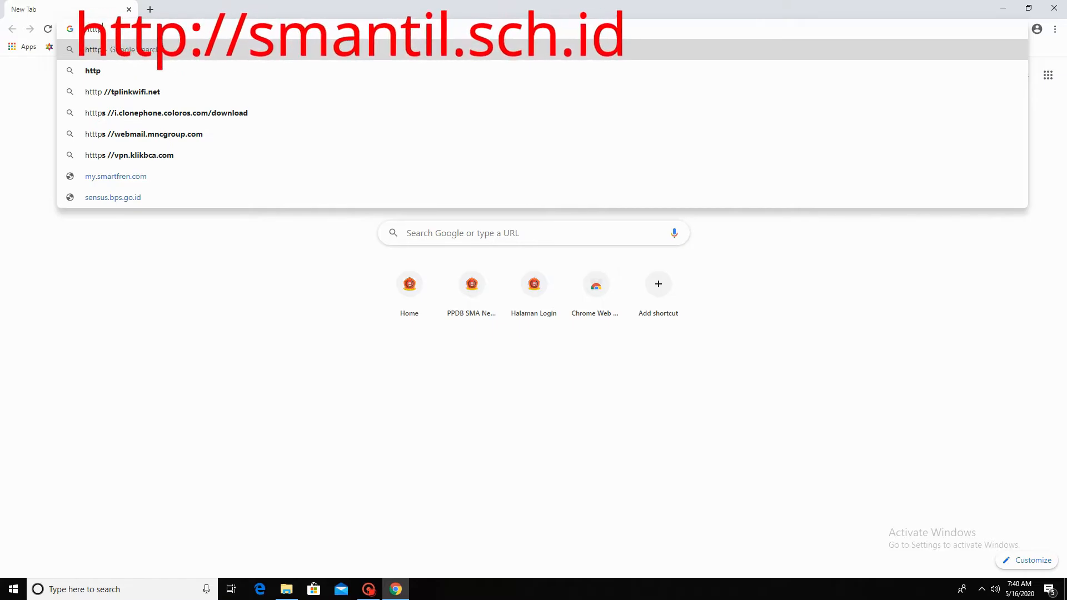
{"action": "key", "text": "BackSpace"}
{"action": "key", "text": "BackSpace"}
{"action": "key", "text": "BackSpace"}
{"action": "key", "text": "BackSpace"}
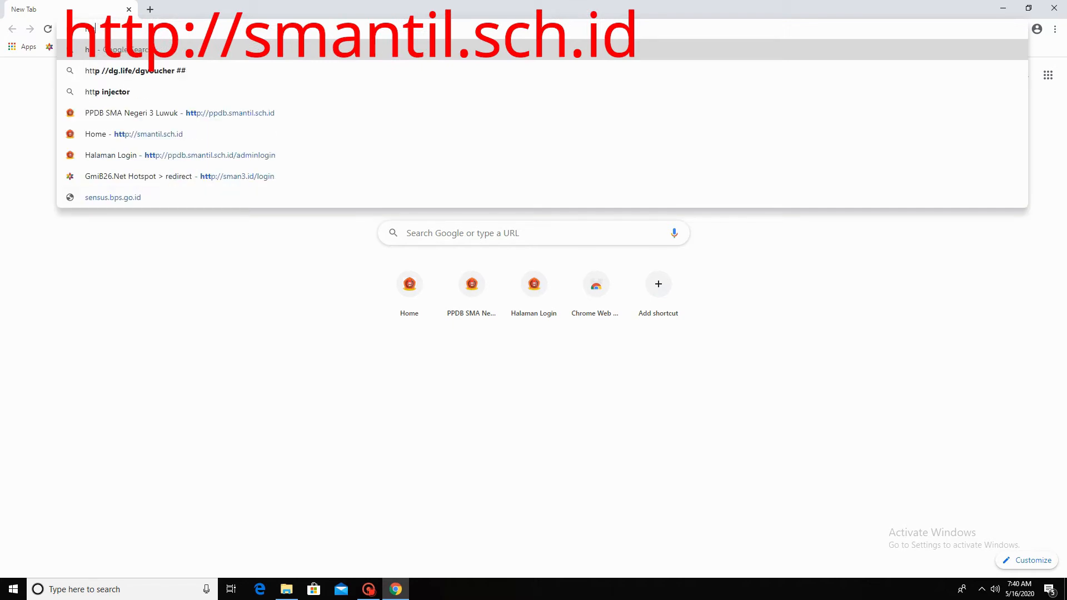
{"action": "type", "text": "ttp://ppdb.smantil.sch.id"}
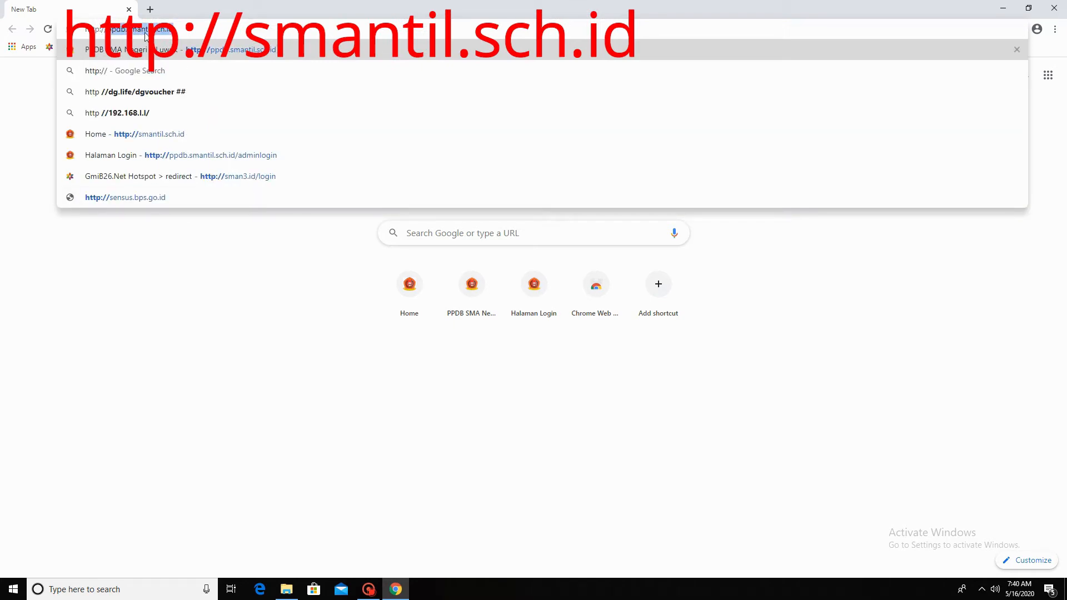
{"action": "left_click", "coordinate": [142, 135]}
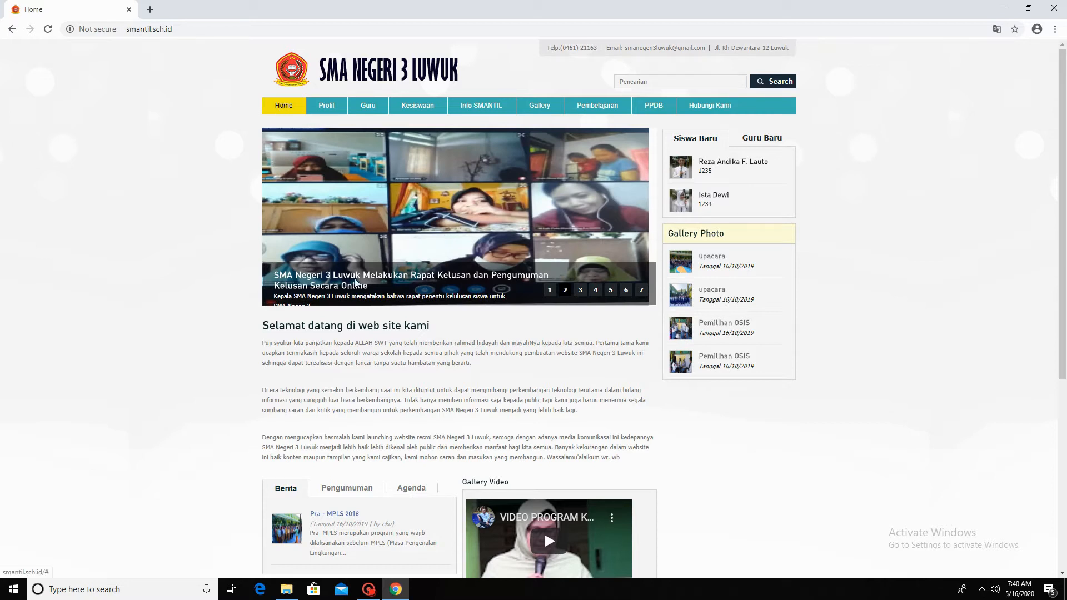
- Browse the Visi Misi, Struktur Organisasi and Guru teacher data pages
{"action": "scroll", "coordinate": [282, 112], "scroll_direction": "down", "scroll_amount": 2}
{"action": "scroll", "coordinate": [354, 347], "scroll_direction": "up", "scroll_amount": 2}
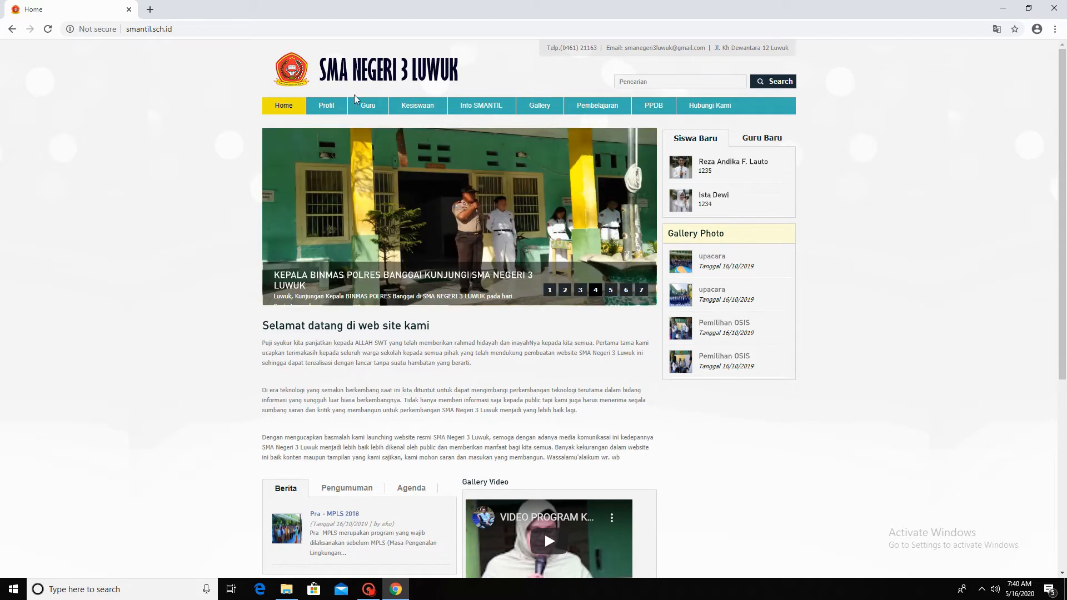
{"action": "mouse_move", "coordinate": [327, 109]}
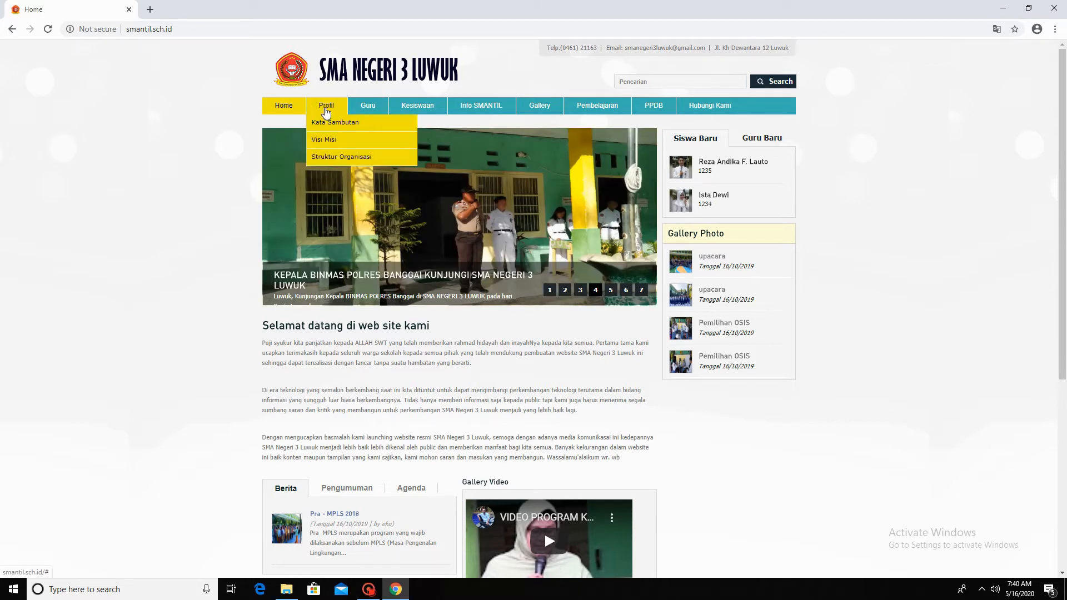
{"action": "left_click", "coordinate": [328, 140]}
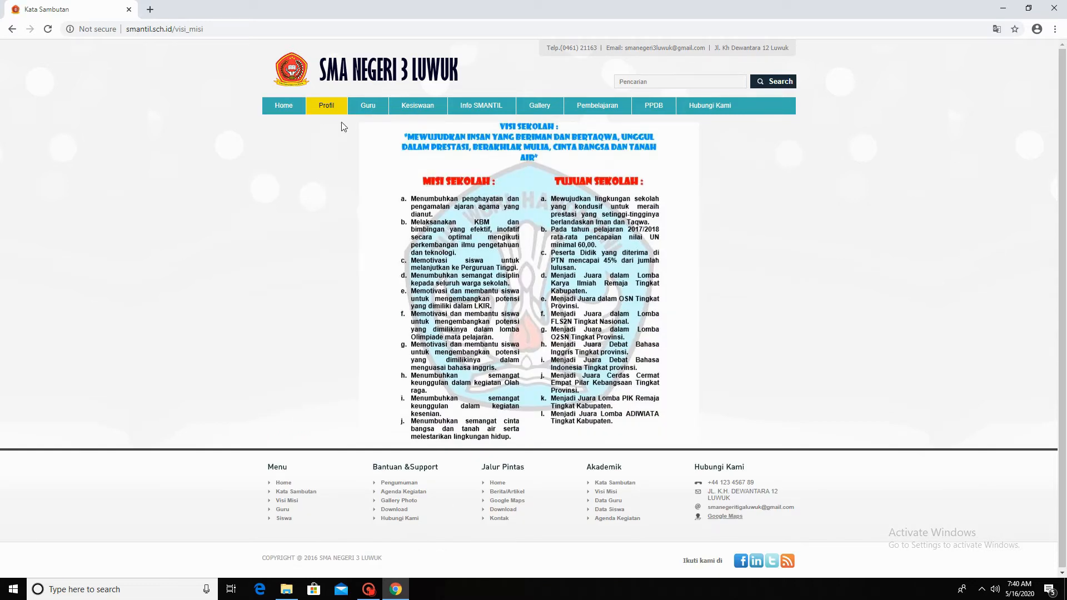
{"action": "left_click", "coordinate": [328, 108]}
{"action": "left_click", "coordinate": [336, 161]}
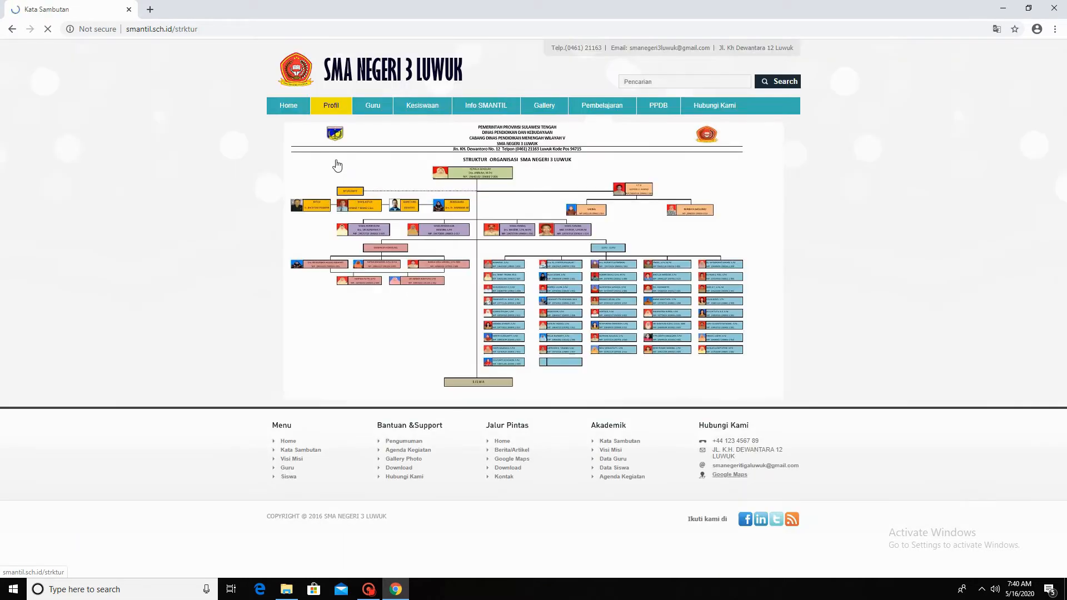
{"action": "left_click", "coordinate": [382, 107]}
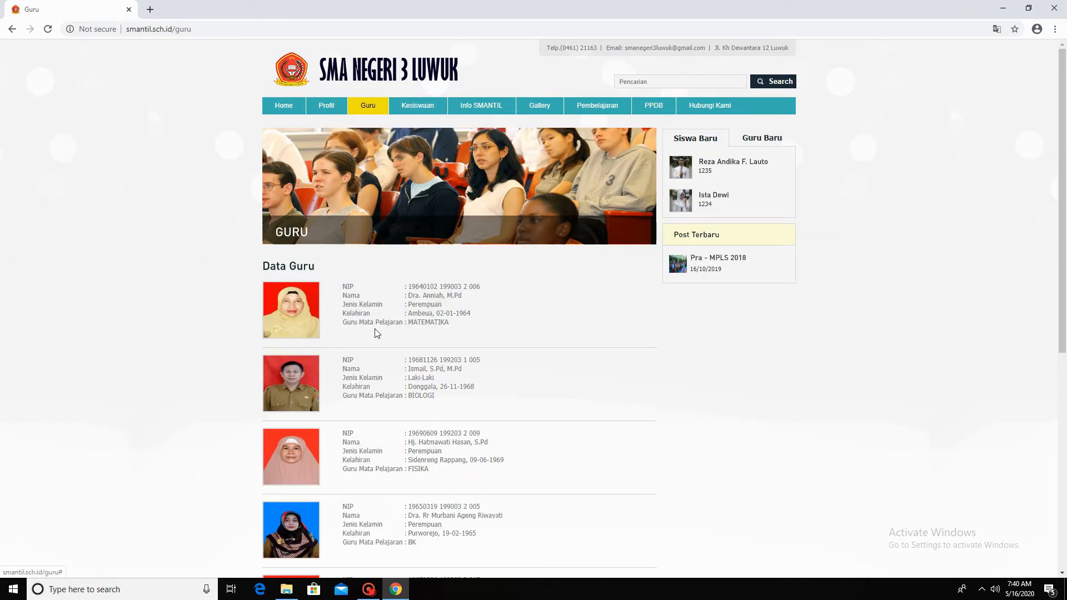
{"action": "scroll", "coordinate": [377, 361], "scroll_direction": "down", "scroll_amount": 7}
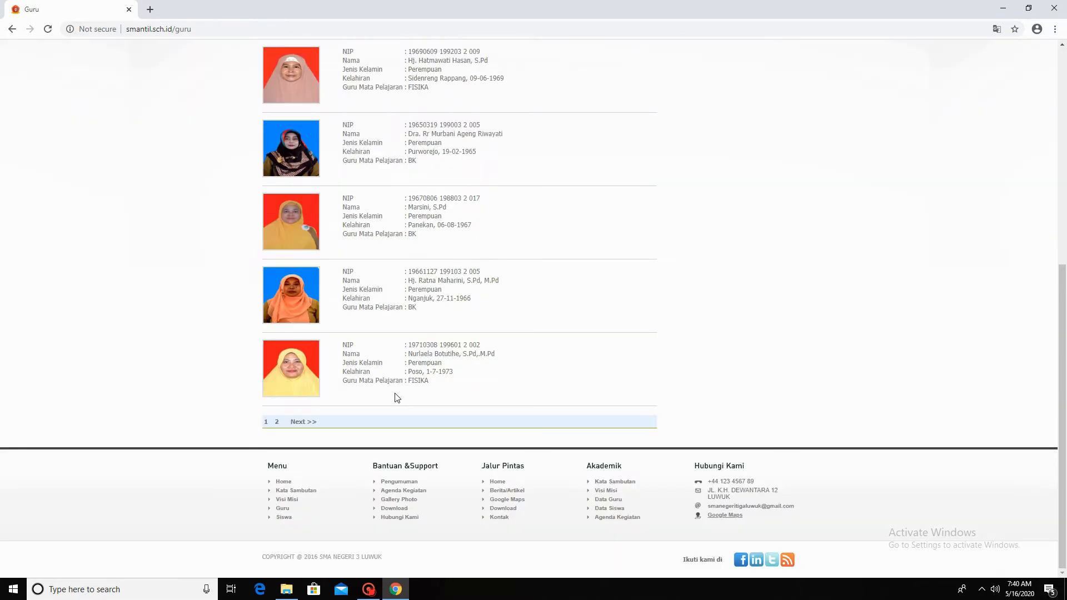
{"action": "scroll", "coordinate": [396, 398], "scroll_direction": "up", "scroll_amount": 7}
- View the school's photo Gallery, then follow the PPDB link to the admissions site
{"action": "left_click", "coordinate": [429, 106]}
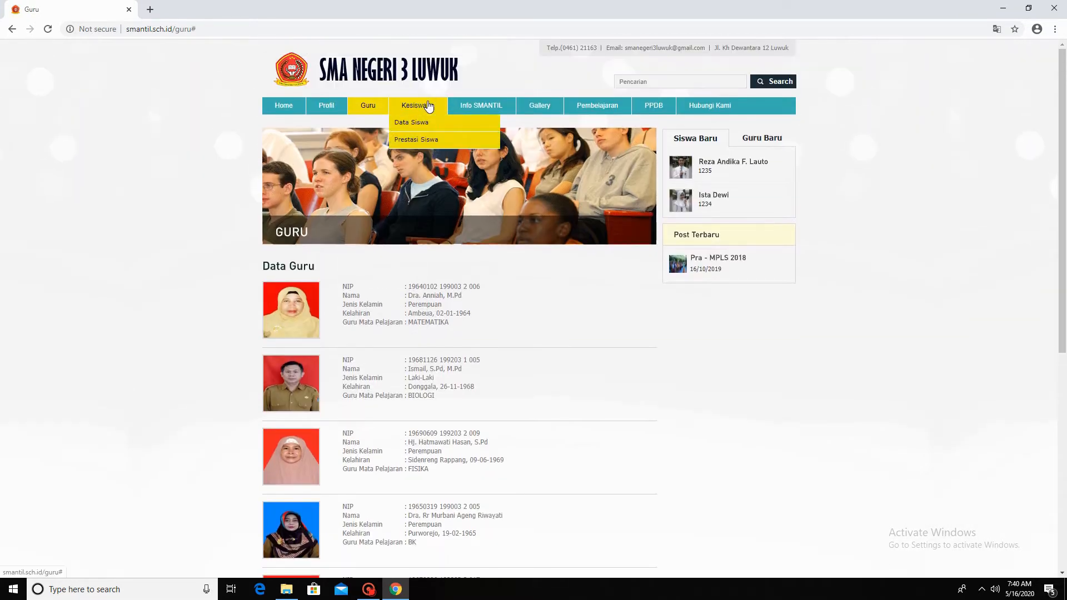
{"action": "mouse_move", "coordinate": [502, 103]}
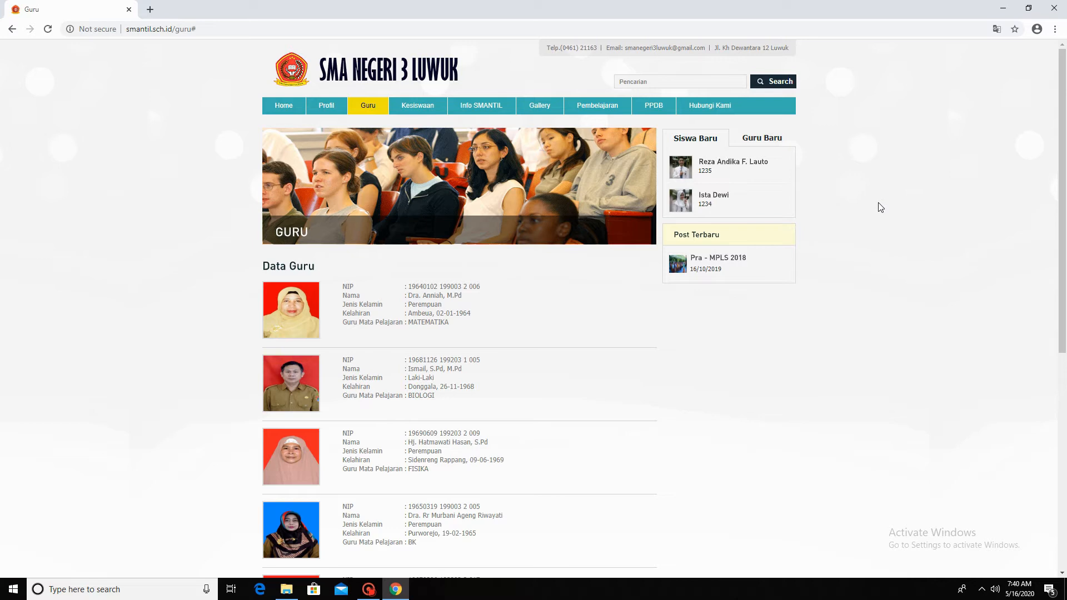
{"action": "mouse_move", "coordinate": [553, 114]}
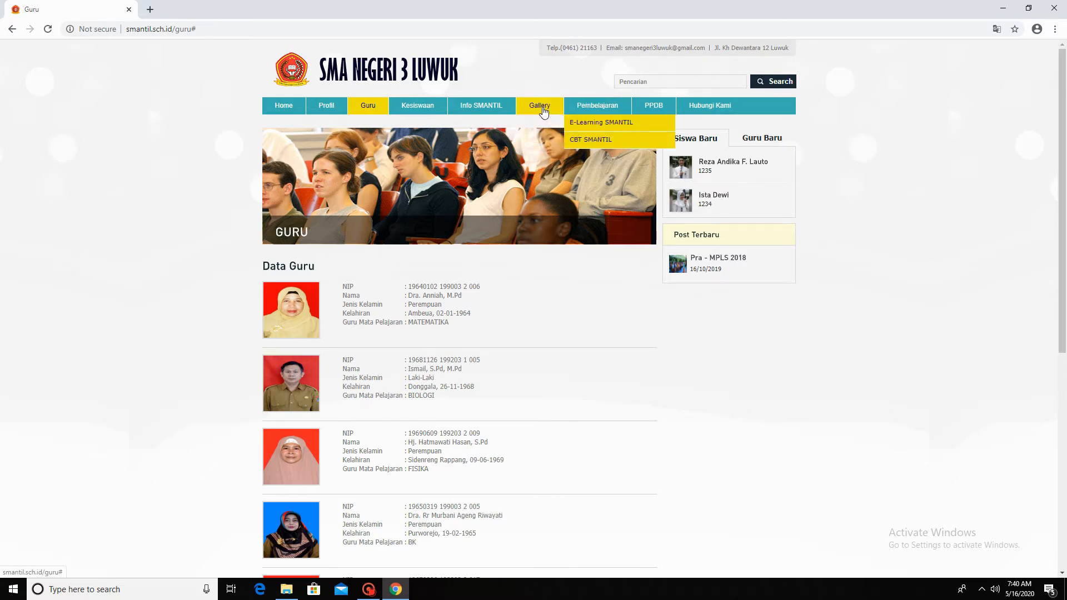
{"action": "left_click", "coordinate": [539, 123]}
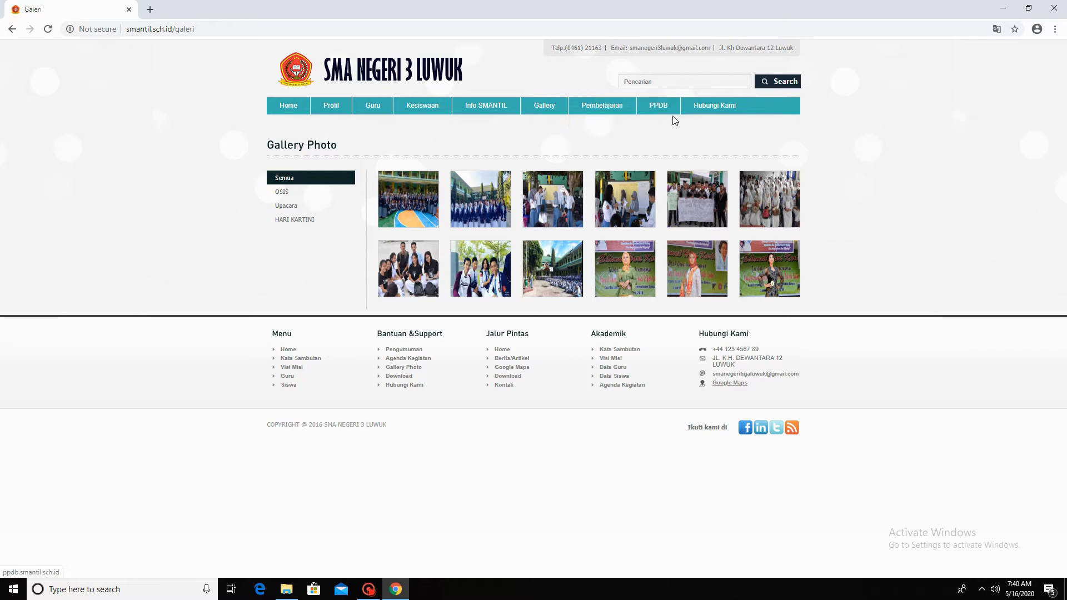
{"action": "left_click", "coordinate": [659, 108]}
{"action": "key", "text": "alt+Left"}
{"action": "left_click", "coordinate": [660, 111]}
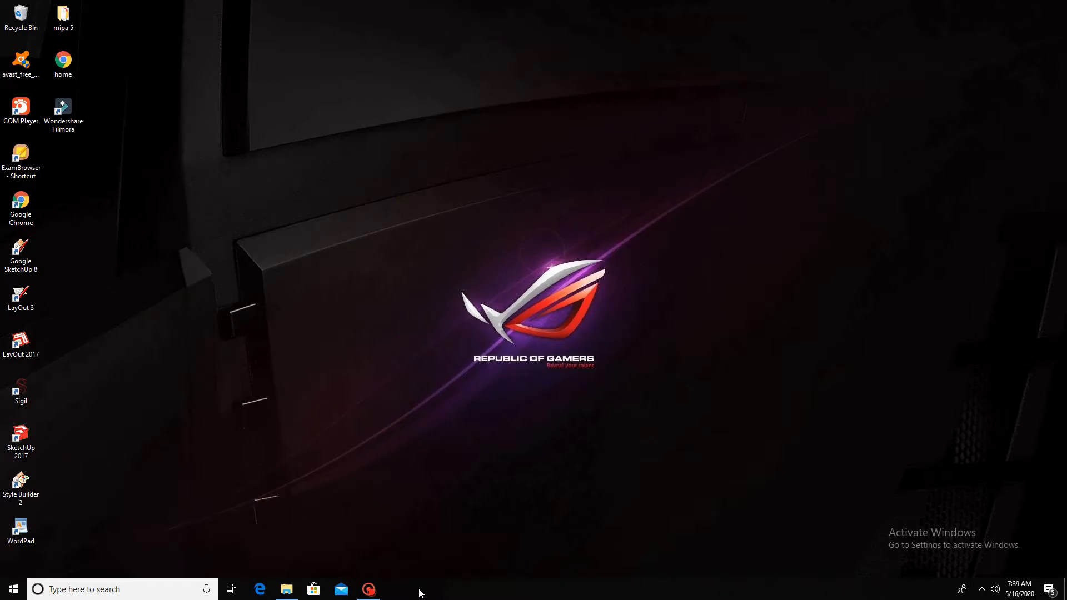
- Reopen Chrome and start typing the PPDB site address in the address bar
{"action": "double_click", "coordinate": [34, 204]}
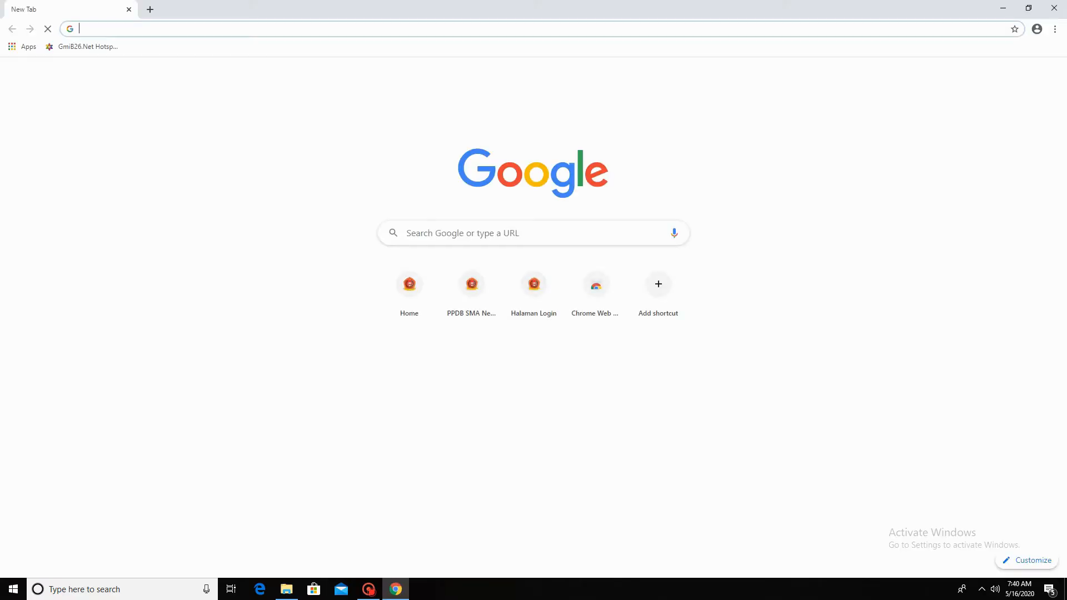
{"action": "left_click", "coordinate": [261, 27]}
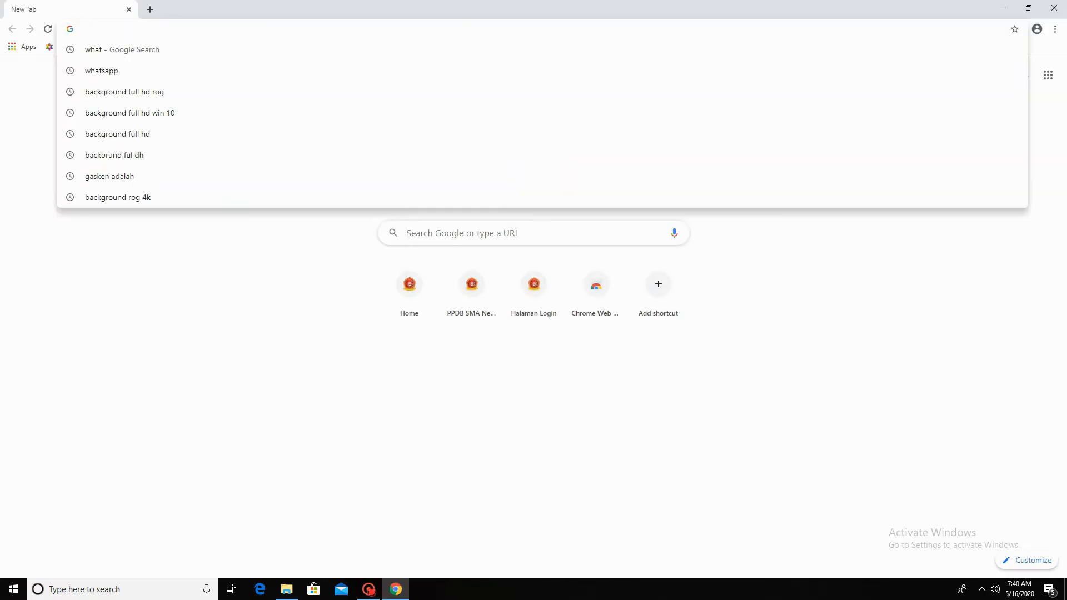
{"action": "type", "text": "http"}
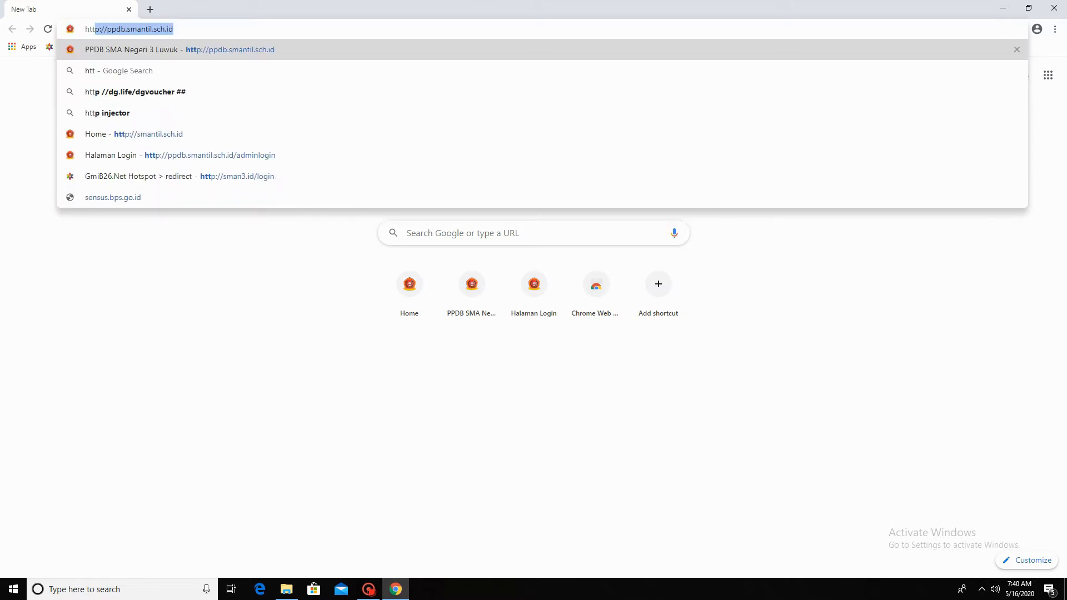
{"action": "type", "text": "p"}
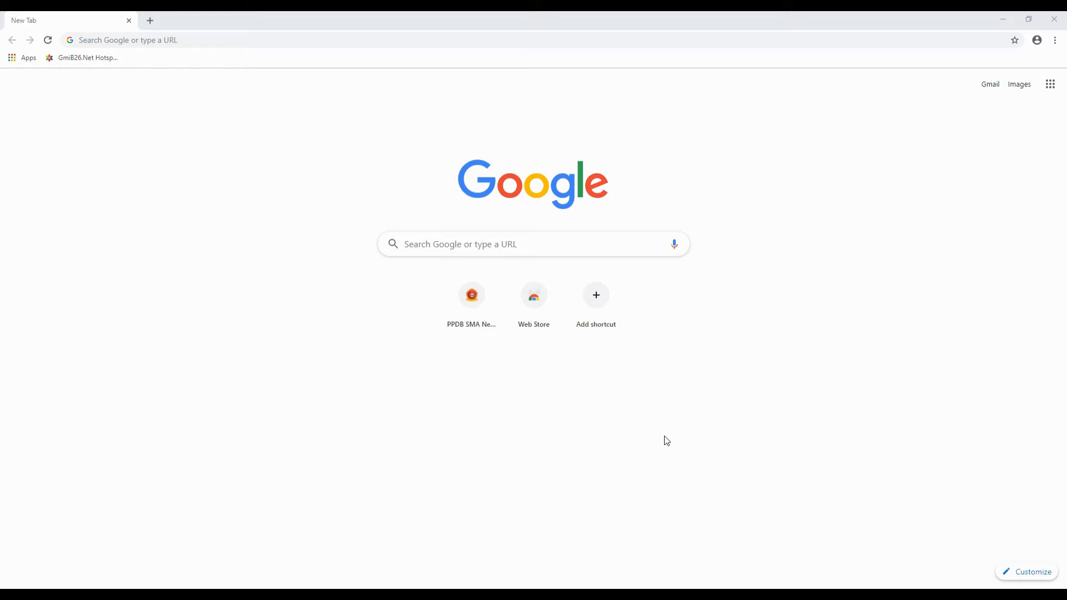
- Load ppdb.smantil.sch.id by accepting the address bar's autocomplete suggestion
{"action": "left_click", "coordinate": [244, 40]}
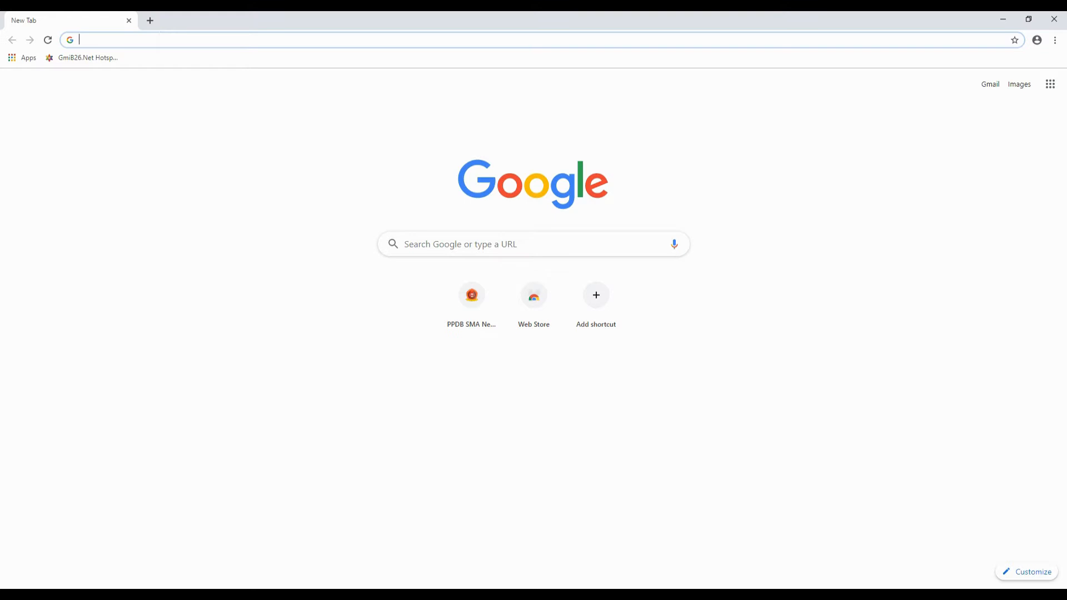
{"action": "type", "text": "http://ppdb.smantil.sch.id"}
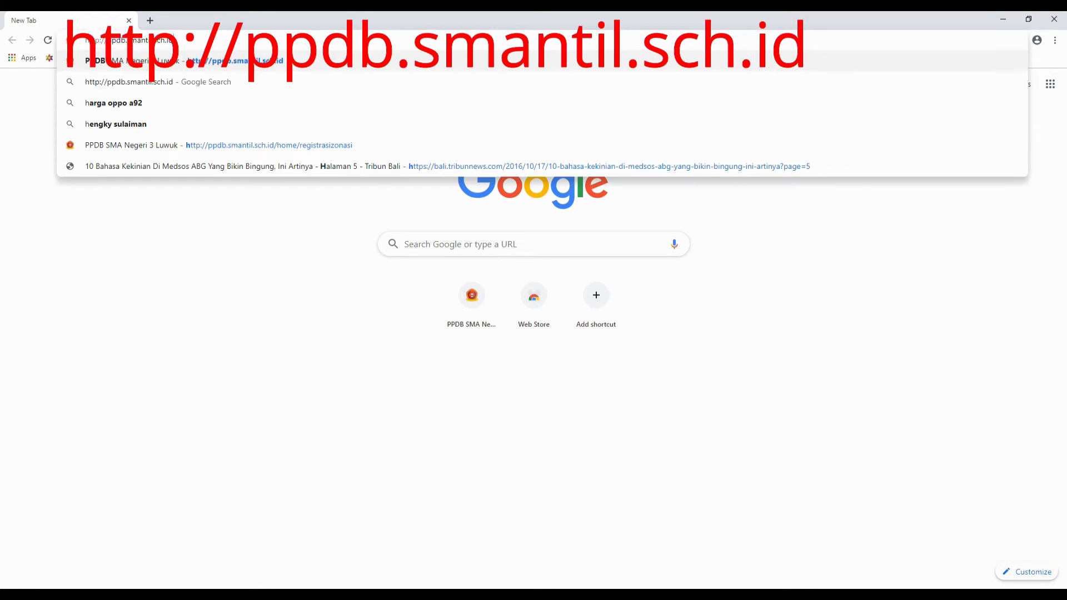
{"action": "key", "text": "End"}
{"action": "key", "text": "Return"}
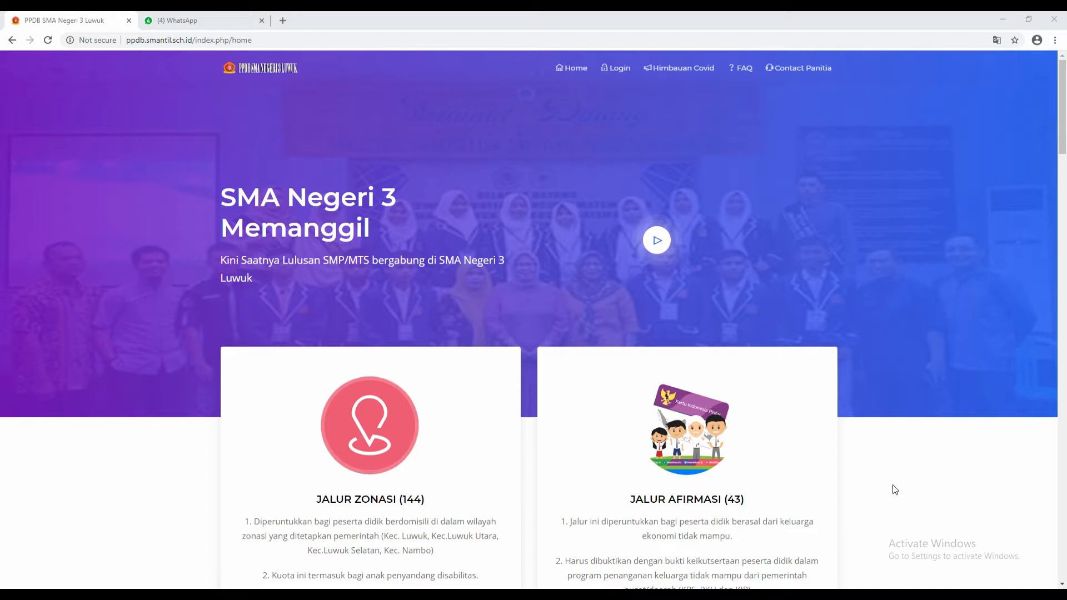
- Choose Daftar Sekarang on the Jalur Perpindahan Tugas Orangtua/Wali pathway card
{"action": "scroll", "coordinate": [872, 482], "scroll_direction": "down", "scroll_amount": 6}
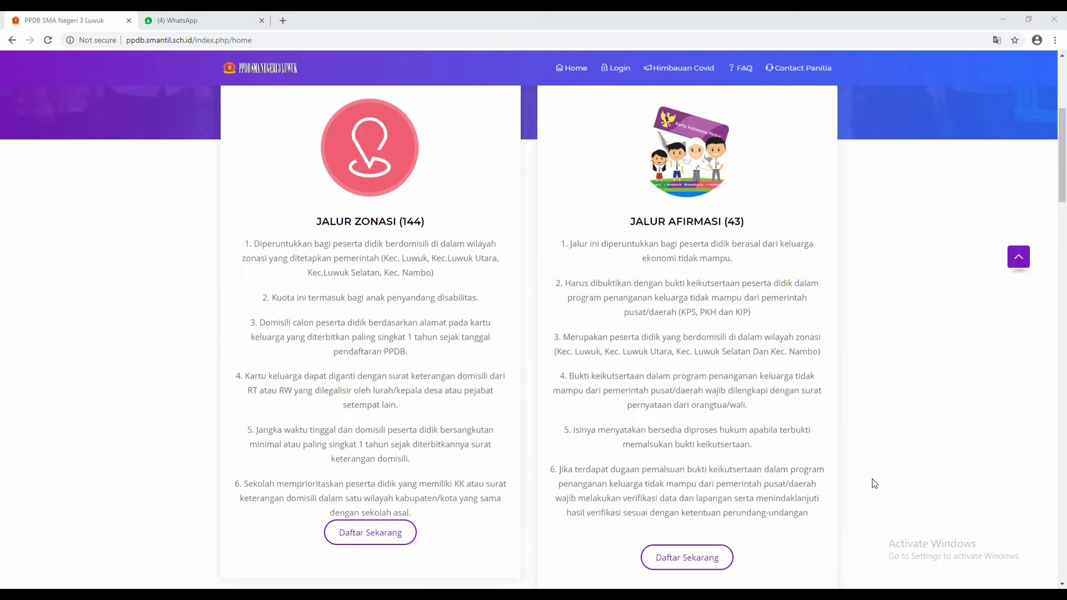
{"action": "scroll", "coordinate": [866, 483], "scroll_direction": "down", "scroll_amount": 2}
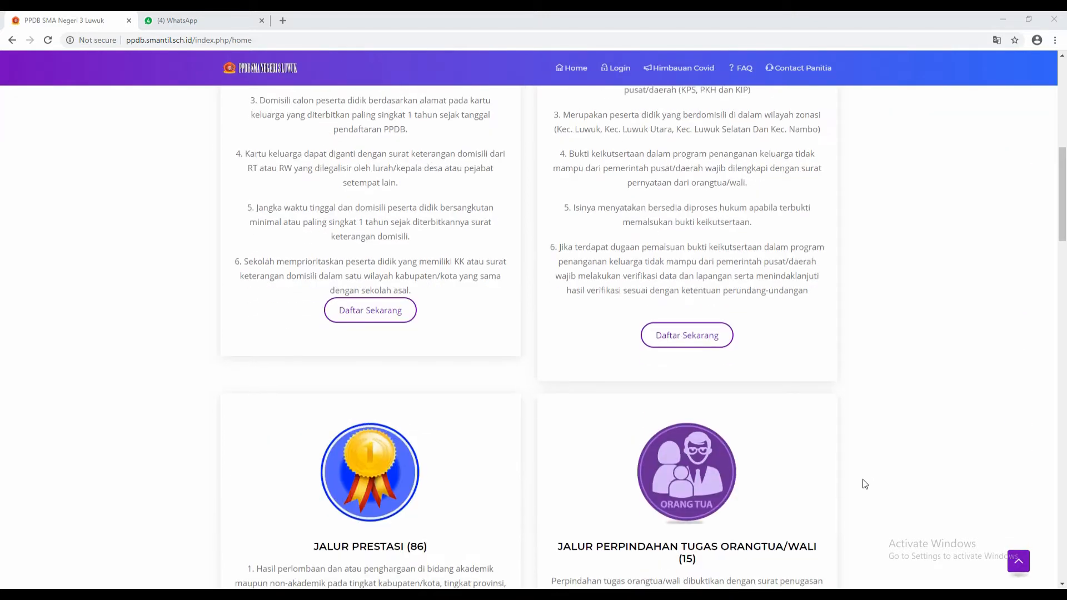
{"action": "scroll", "coordinate": [865, 484], "scroll_direction": "down", "scroll_amount": 3}
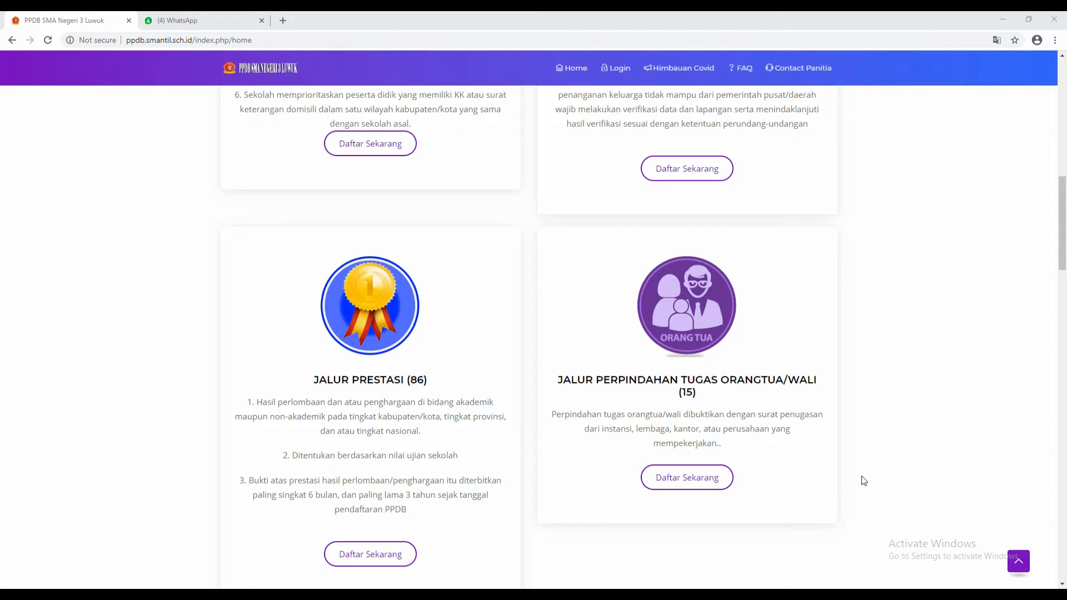
{"action": "left_click", "coordinate": [665, 476]}
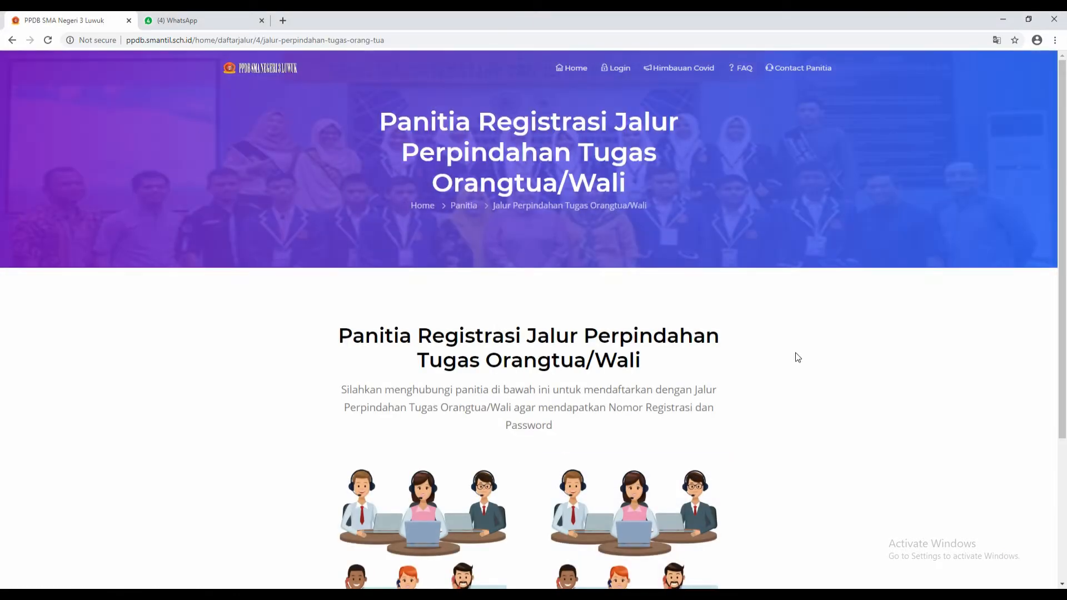
- Use Hubungi Kami on the first committee contact card to start a WhatsApp registration request
{"action": "scroll", "coordinate": [798, 368], "scroll_direction": "down", "scroll_amount": 2}
{"action": "scroll", "coordinate": [798, 377], "scroll_direction": "up", "scroll_amount": 2}
{"action": "scroll", "coordinate": [795, 372], "scroll_direction": "down", "scroll_amount": 3}
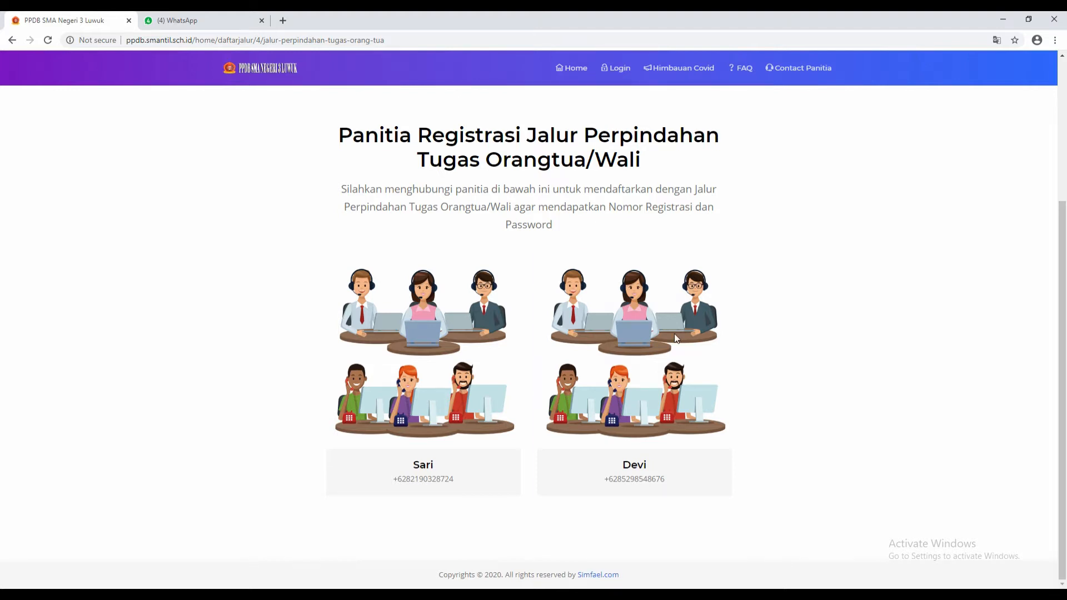
{"action": "mouse_move", "coordinate": [399, 398]}
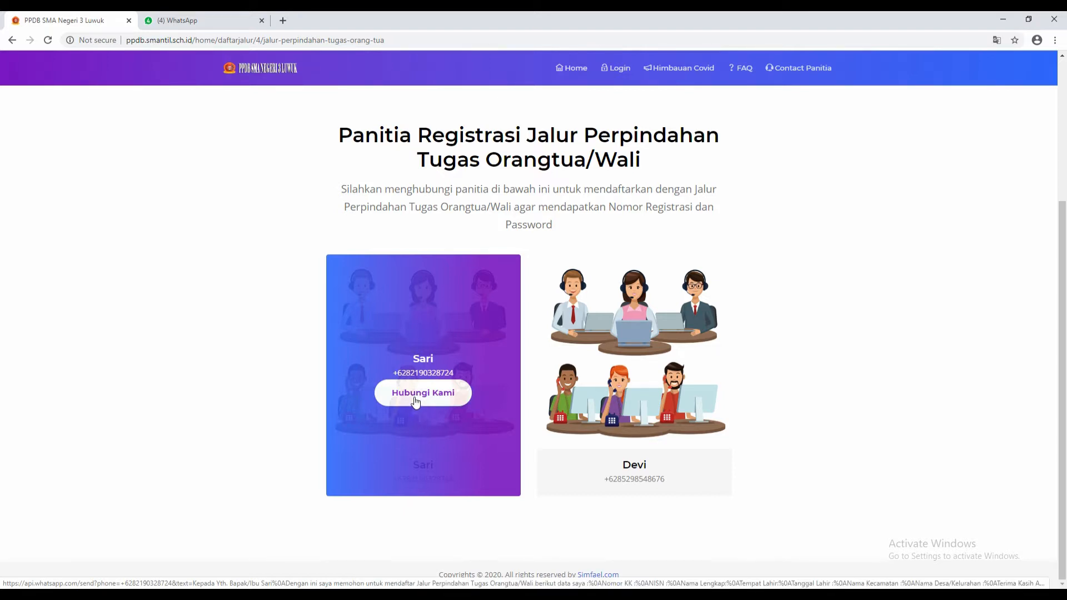
{"action": "left_click", "coordinate": [416, 400]}
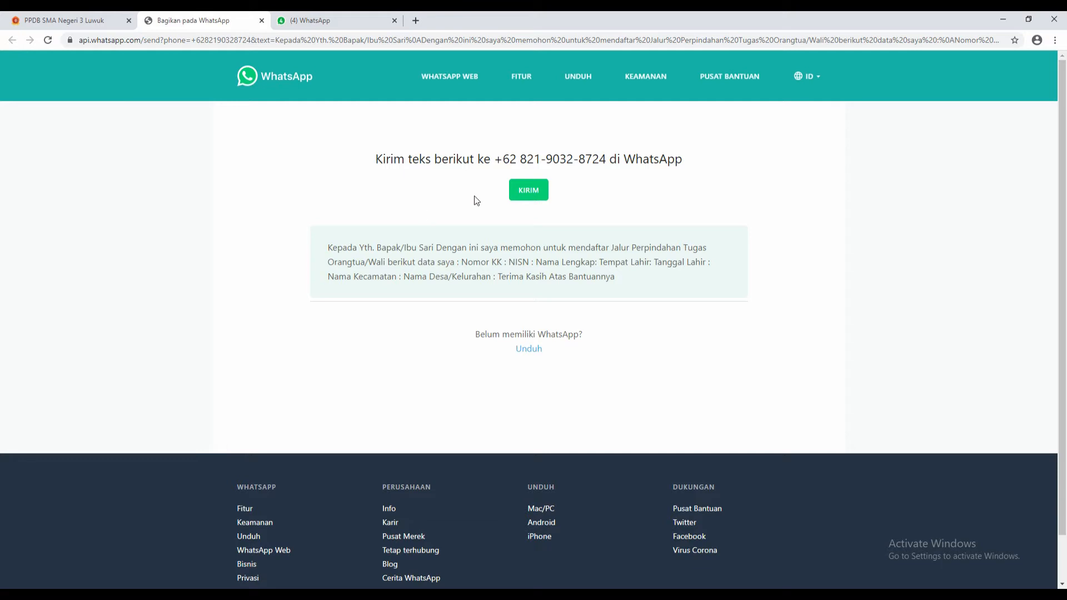
- Send the prefilled text via KIRIM and continue in WhatsApp Web instead of the app
{"action": "left_click", "coordinate": [524, 195]}
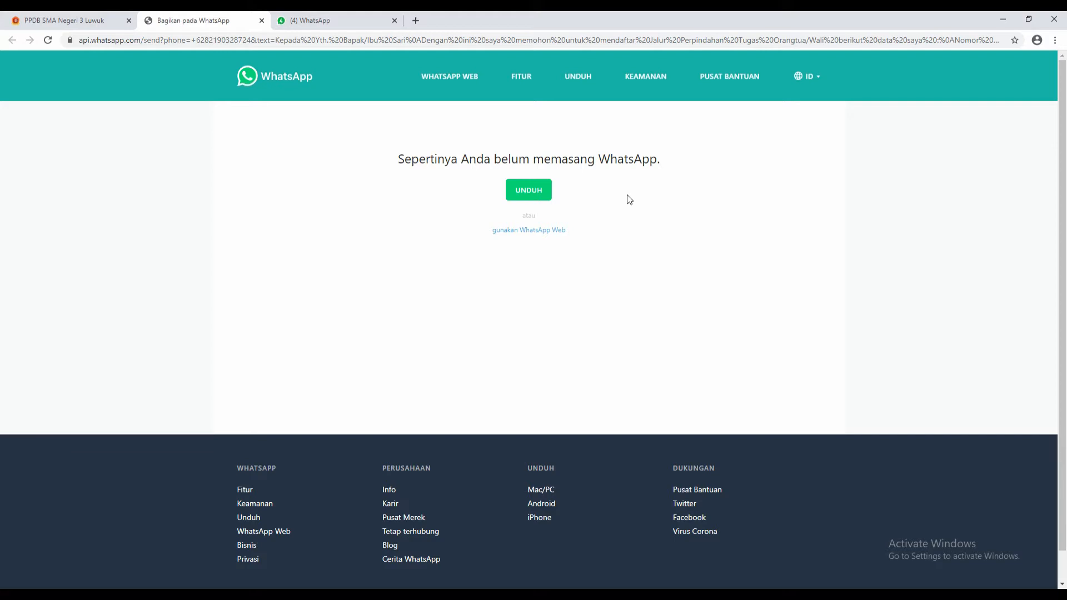
{"action": "left_click", "coordinate": [558, 234]}
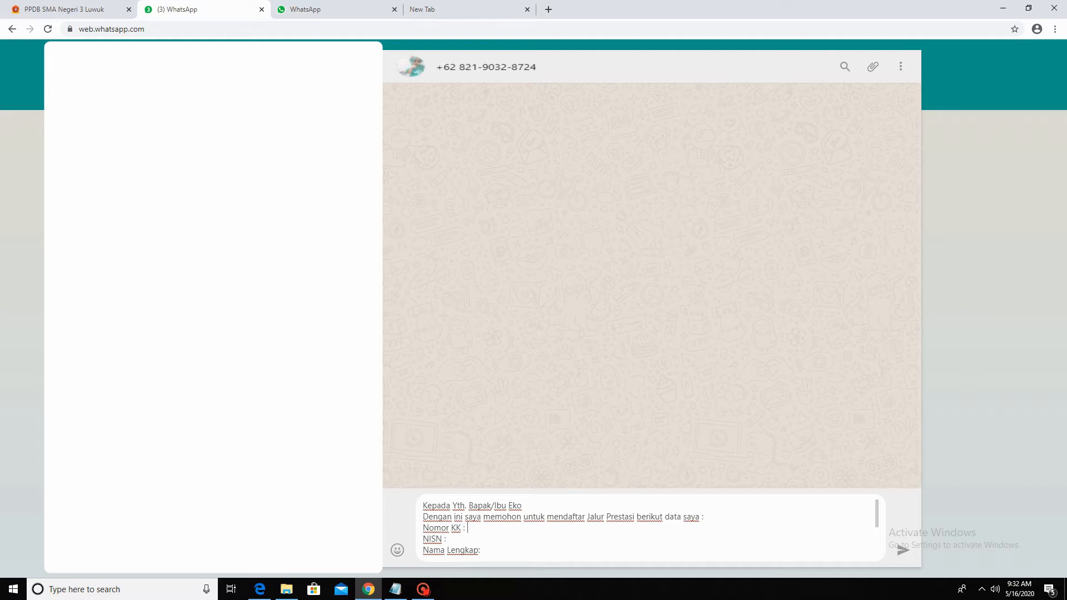
- Start entering the family card number after 'Nomor KK :', then go to the PPDB login page
{"action": "type", "text": "07"}
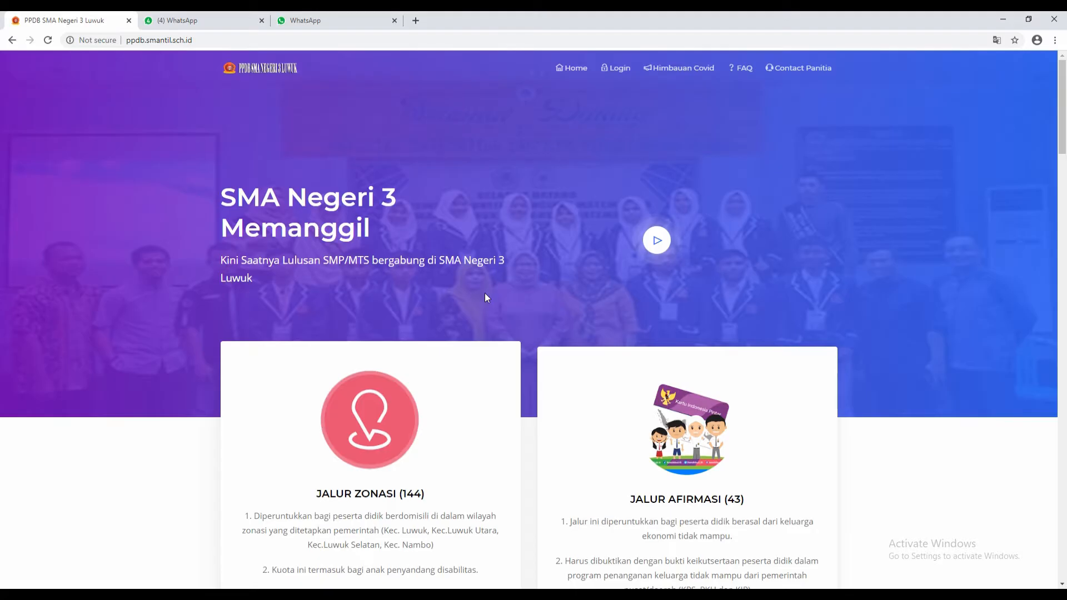
{"action": "left_click", "coordinate": [614, 69]}
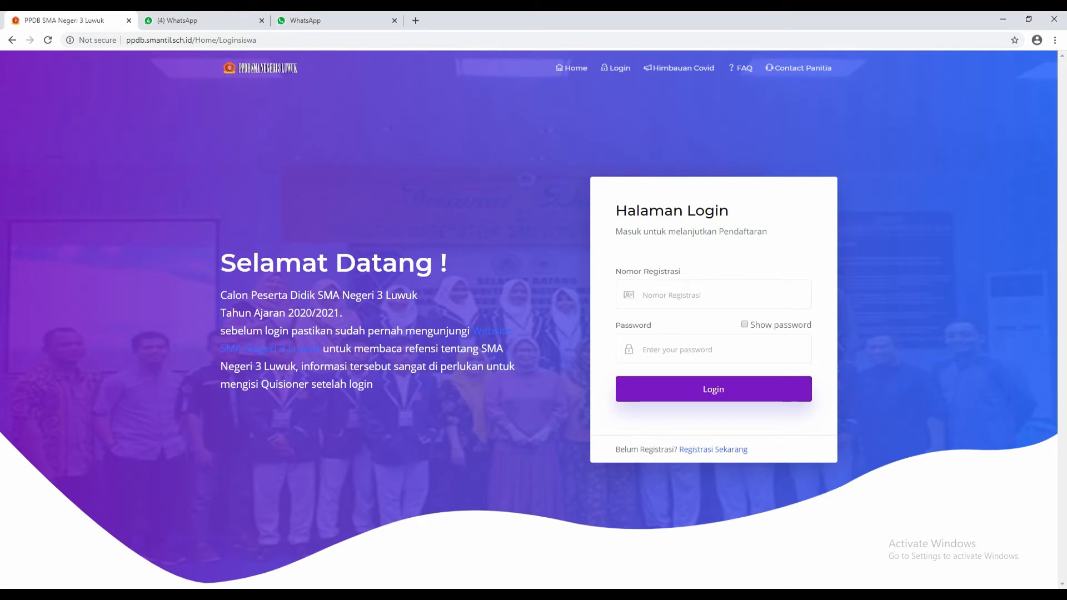
- Focus the Nomor Registrasi field, then bring up the Tanda Bukti Registrasi receipt in Edge
{"action": "left_click", "coordinate": [706, 296]}
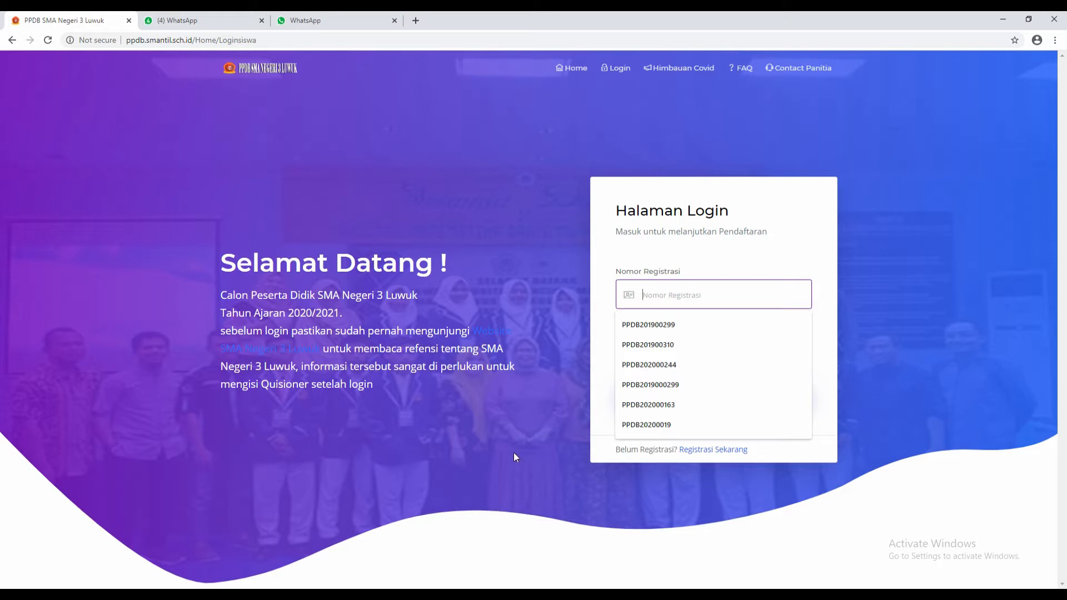
{"action": "mouse_move", "coordinate": [260, 595]}
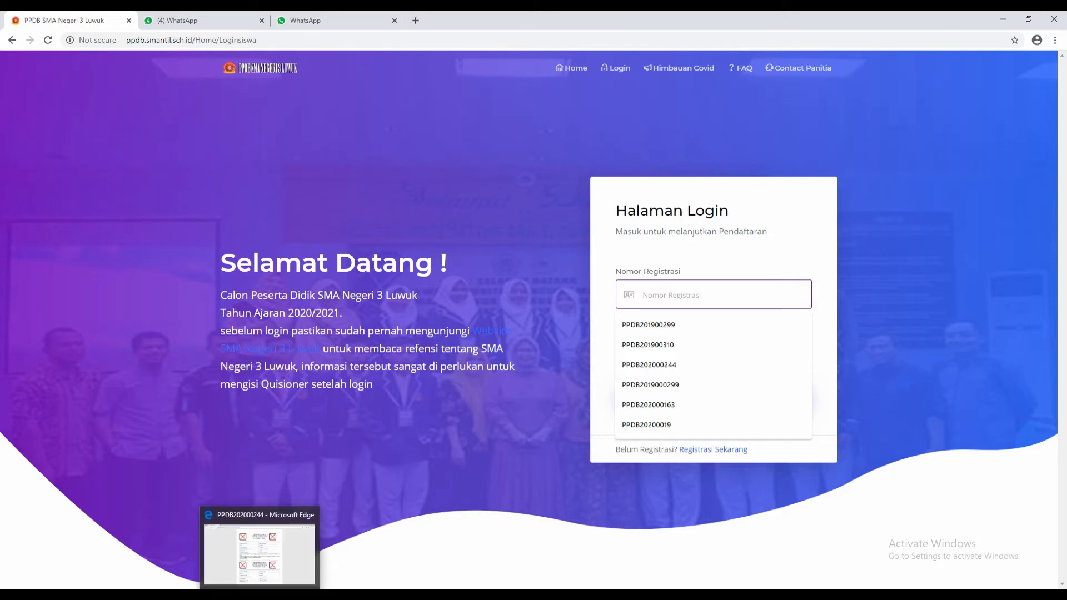
{"action": "left_click", "coordinate": [259, 555]}
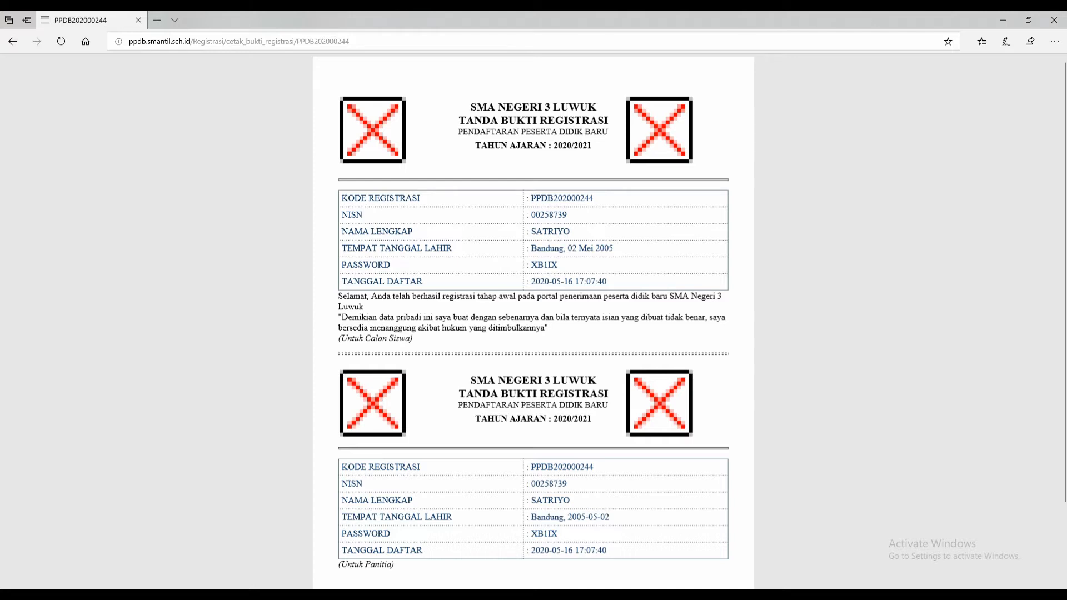
- Copy the receipt's KODE REGISTRASI into the Nomor Registrasi login field
{"action": "left_click_drag", "start_coordinate": [531, 198], "coordinate": [613, 201]}
{"action": "key", "text": "ctrl+c"}
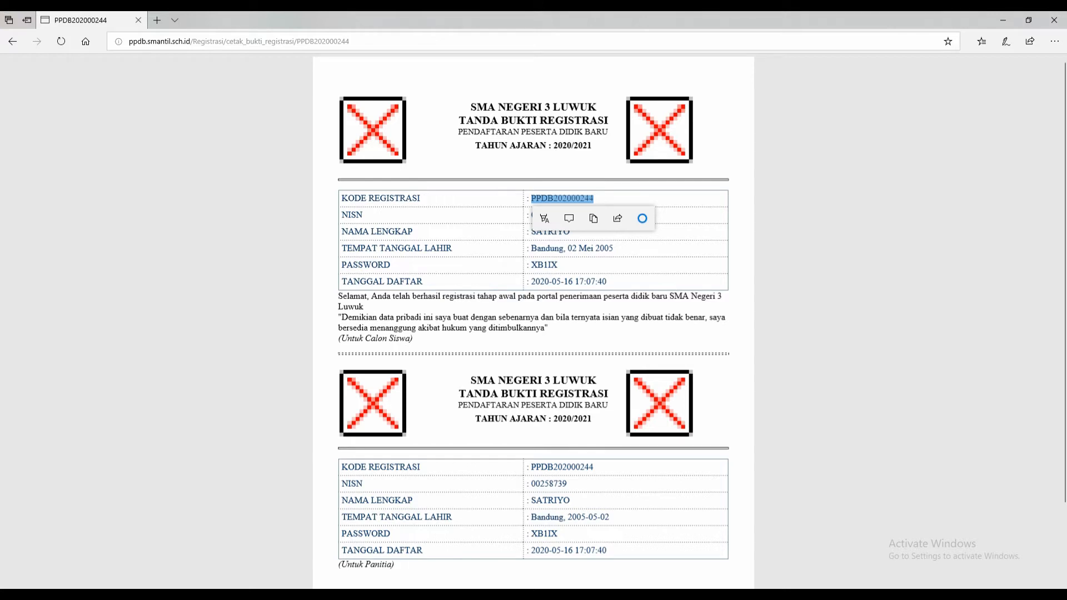
{"action": "mouse_move", "coordinate": [370, 594]}
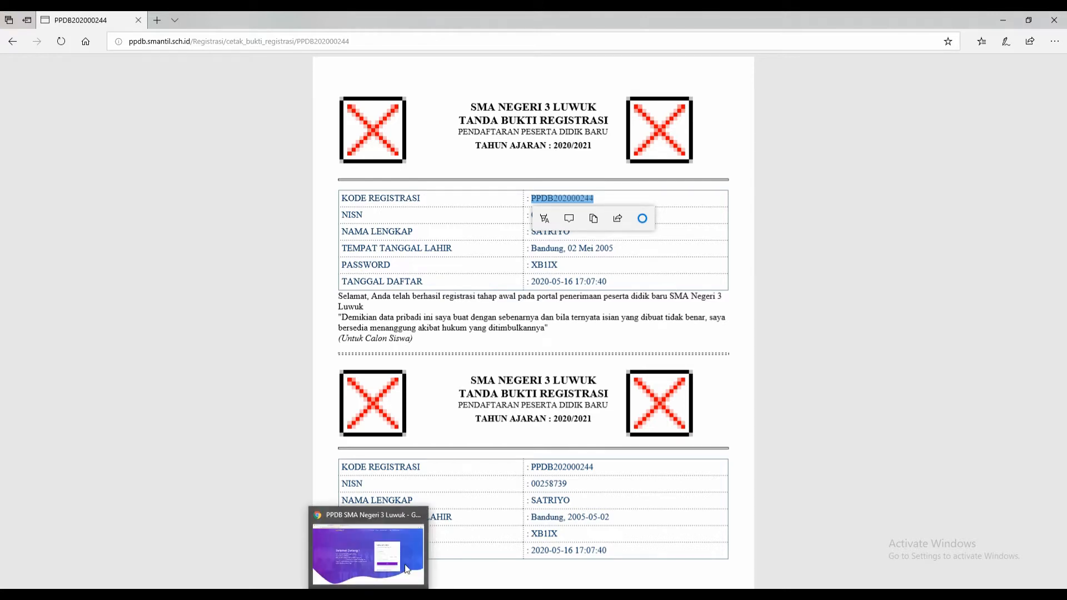
{"action": "left_click", "coordinate": [405, 565]}
{"action": "key", "text": "ctrl+v"}
{"action": "key", "text": "Tab"}
- Copy the receipt's PASSWORD value into the login form's Password field
{"action": "mouse_move", "coordinate": [261, 593]}
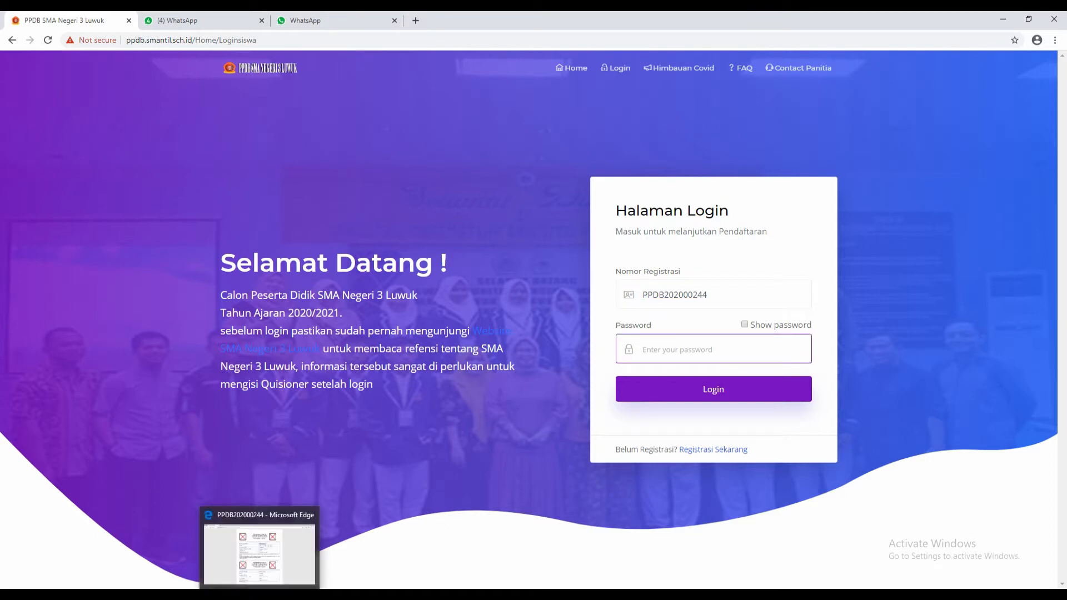
{"action": "left_click", "coordinate": [265, 560]}
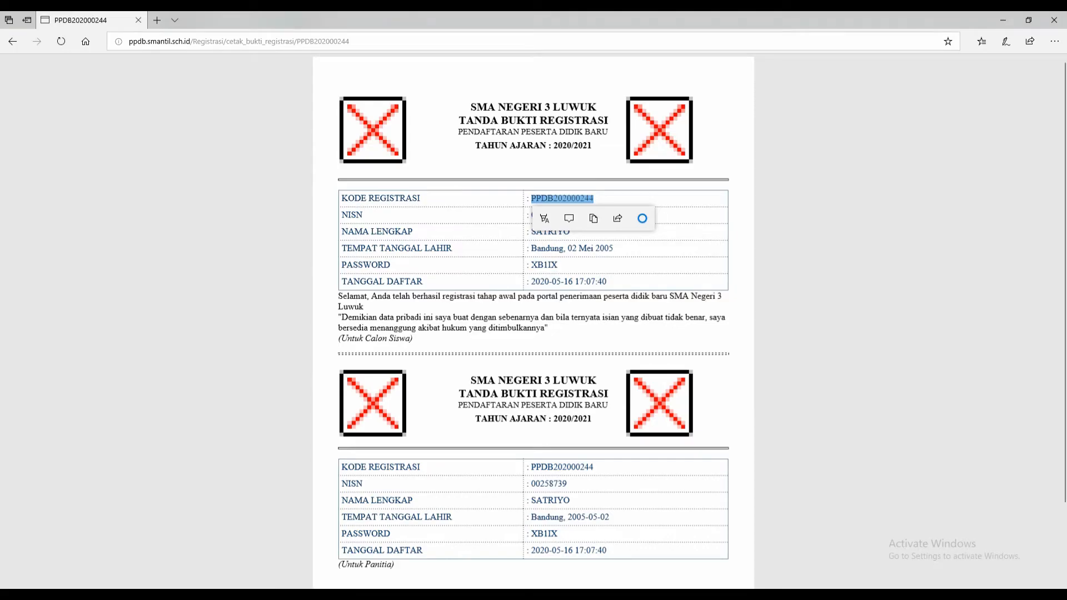
{"action": "double_click", "coordinate": [545, 266]}
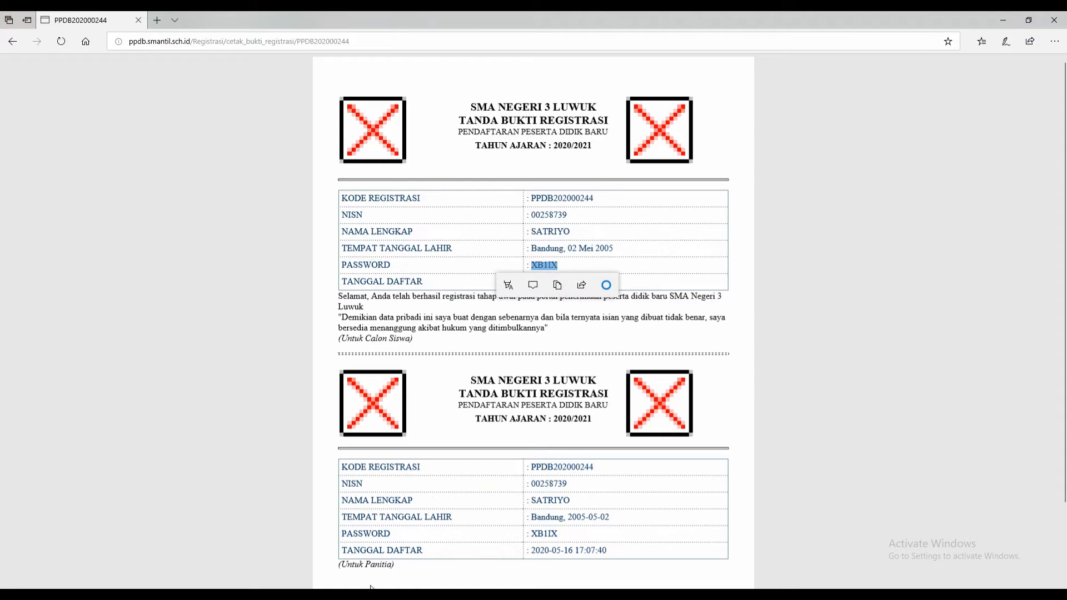
{"action": "key", "text": "alt+Tab"}
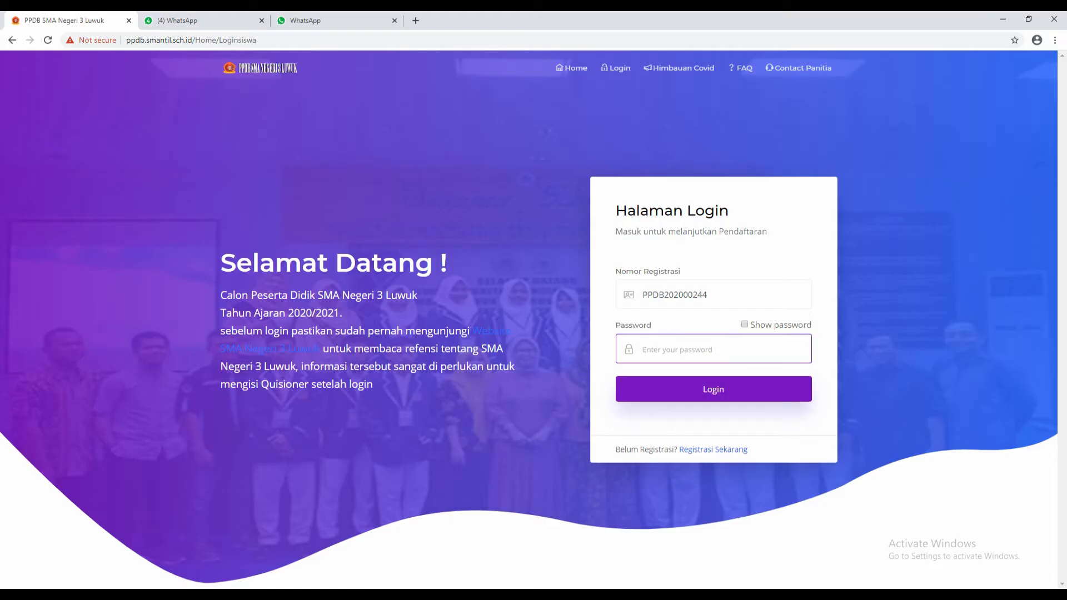
{"action": "key", "text": "ctrl+v"}
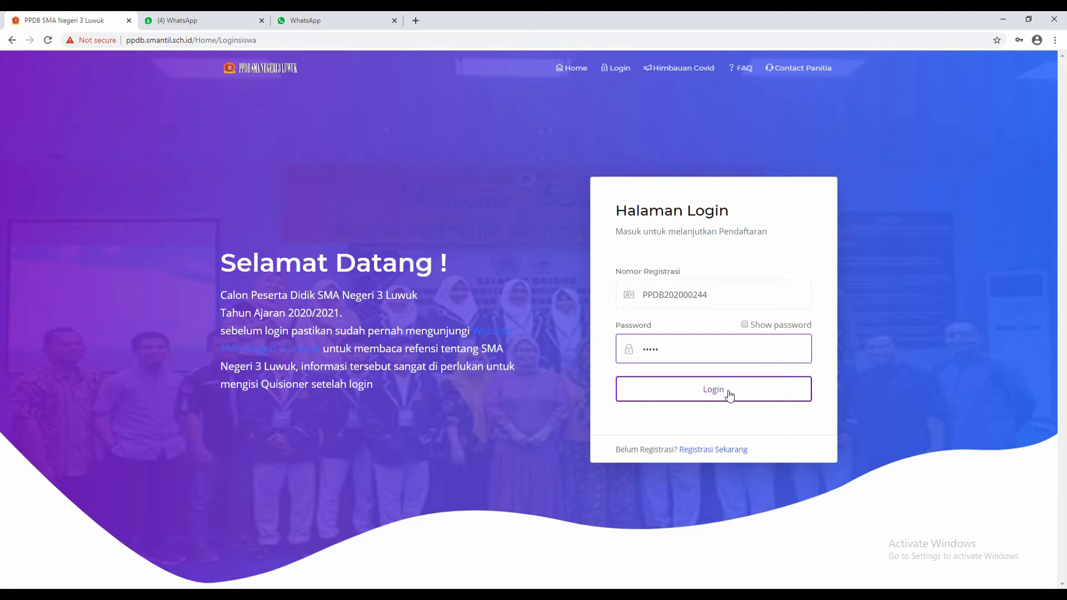
- Submit the login form with the student's registration number and password
{"action": "left_click", "coordinate": [729, 394]}
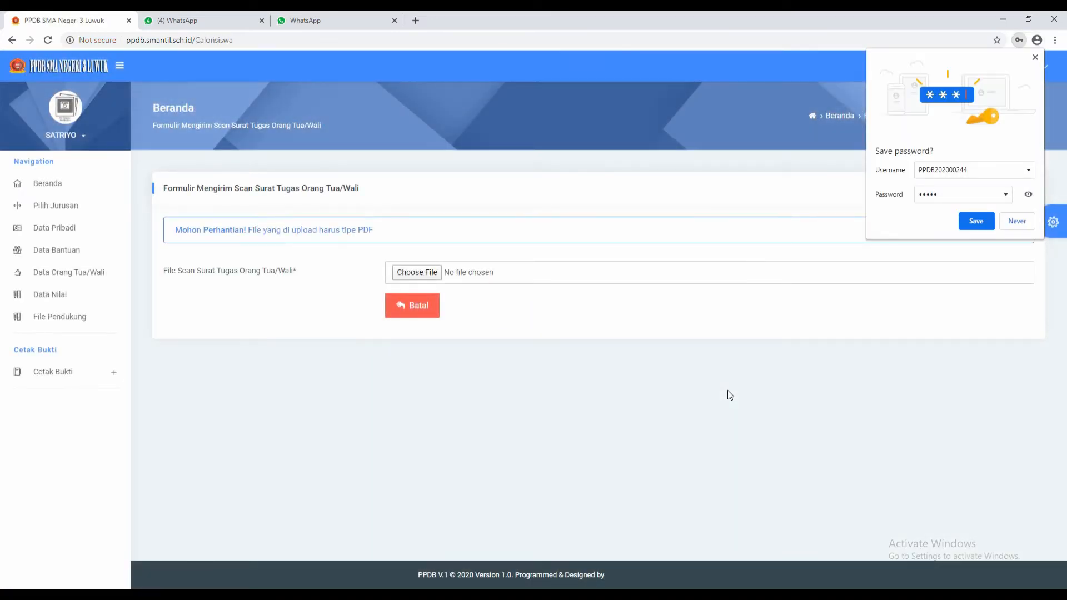
- Dismiss Chrome's save-password prompt and begin choosing a file for the Surat Tugas upload
{"action": "left_click", "coordinate": [1036, 57]}
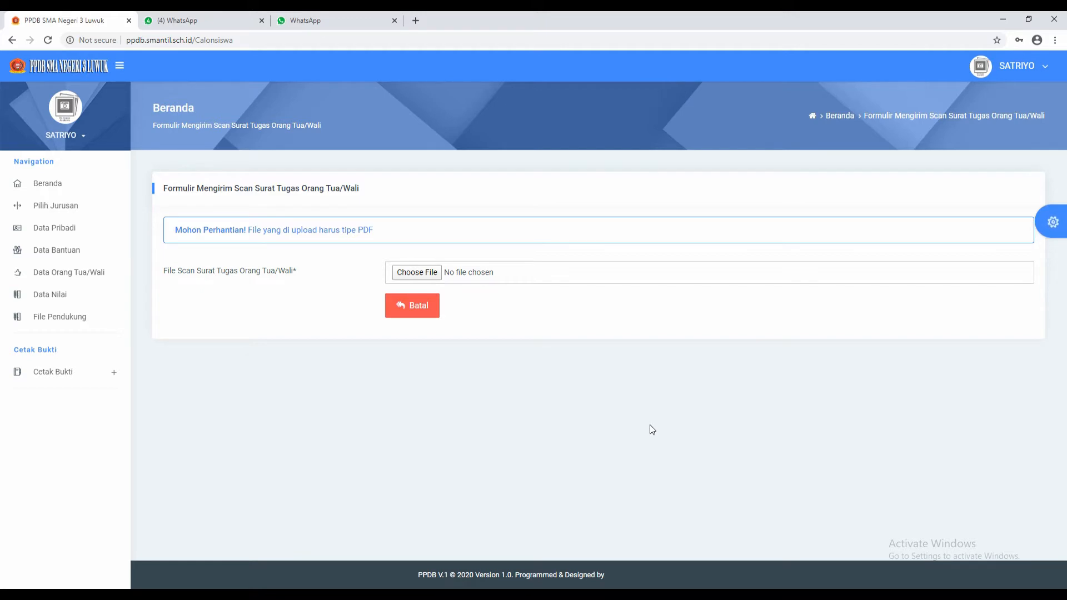
{"action": "left_click", "coordinate": [436, 275]}
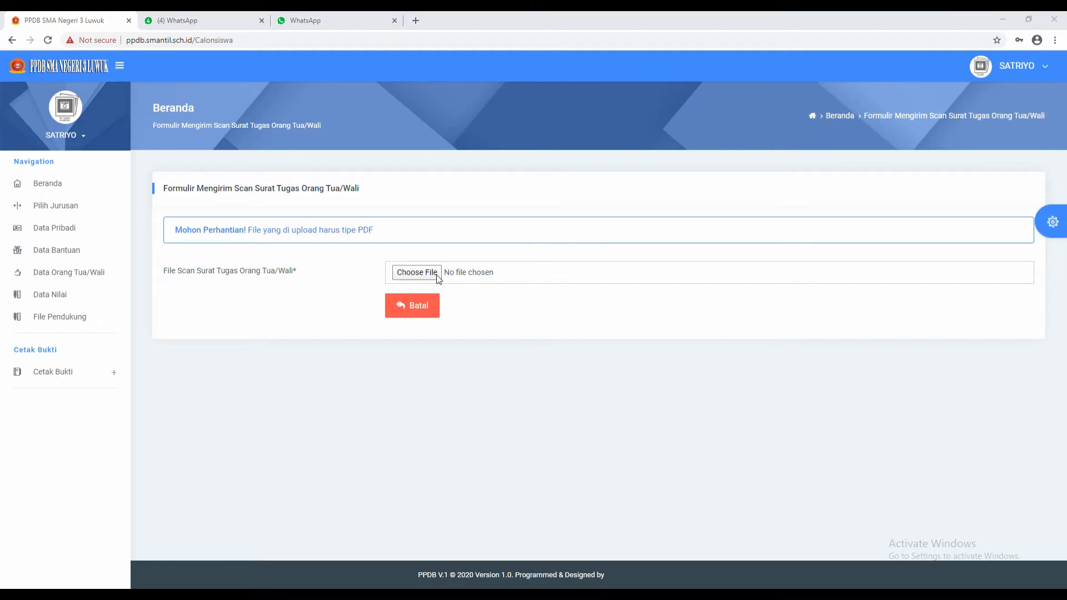
- Upload the Bukti_pendaftaran PDF as the parent assignment letter and acknowledge the success message
{"action": "left_click", "coordinate": [308, 178]}
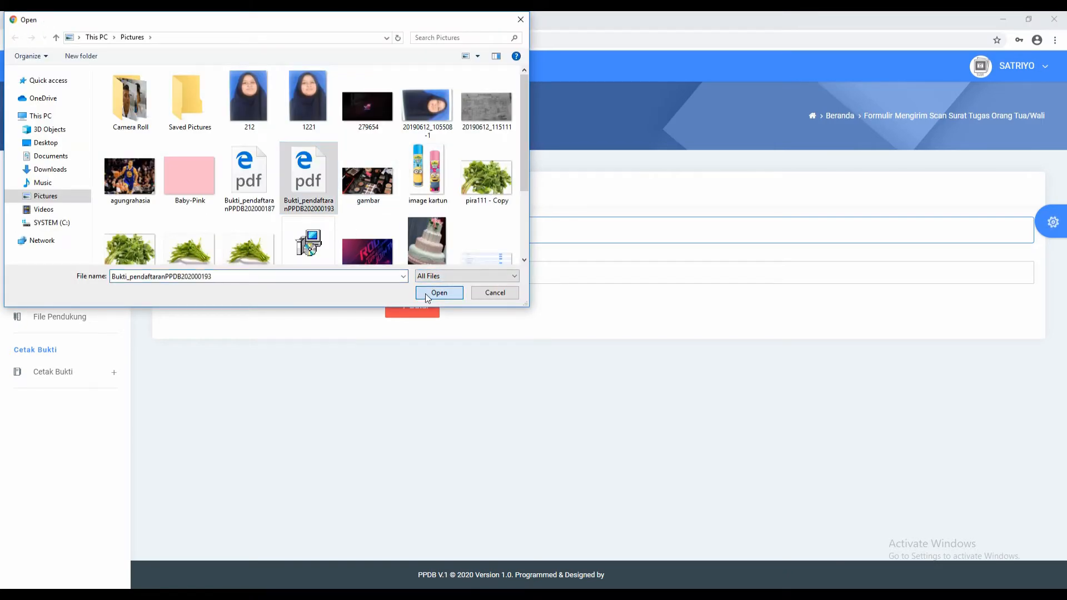
{"action": "left_click", "coordinate": [426, 293]}
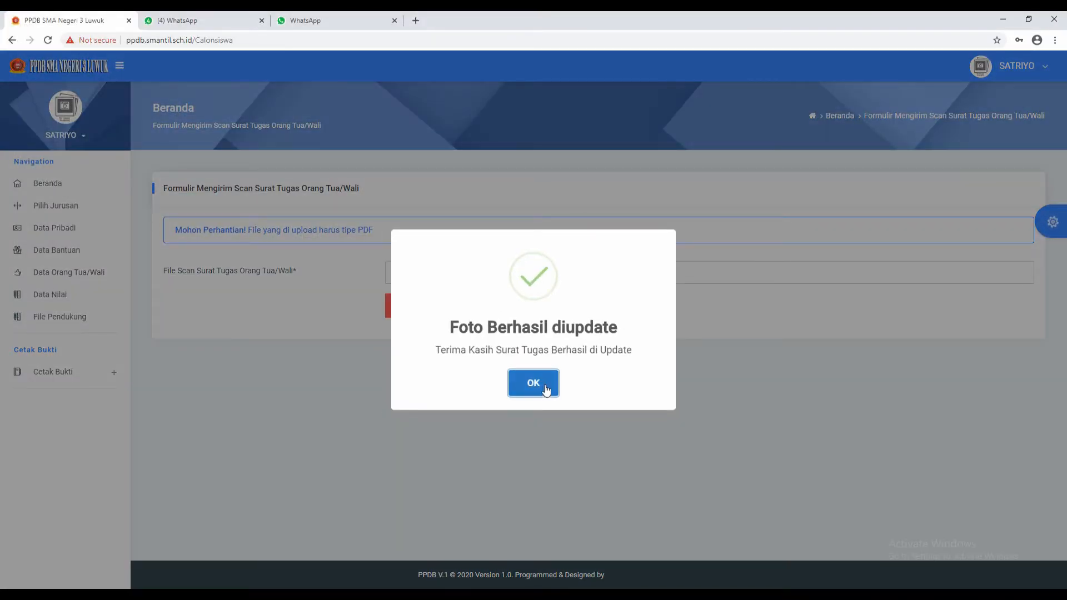
{"action": "left_click", "coordinate": [545, 385]}
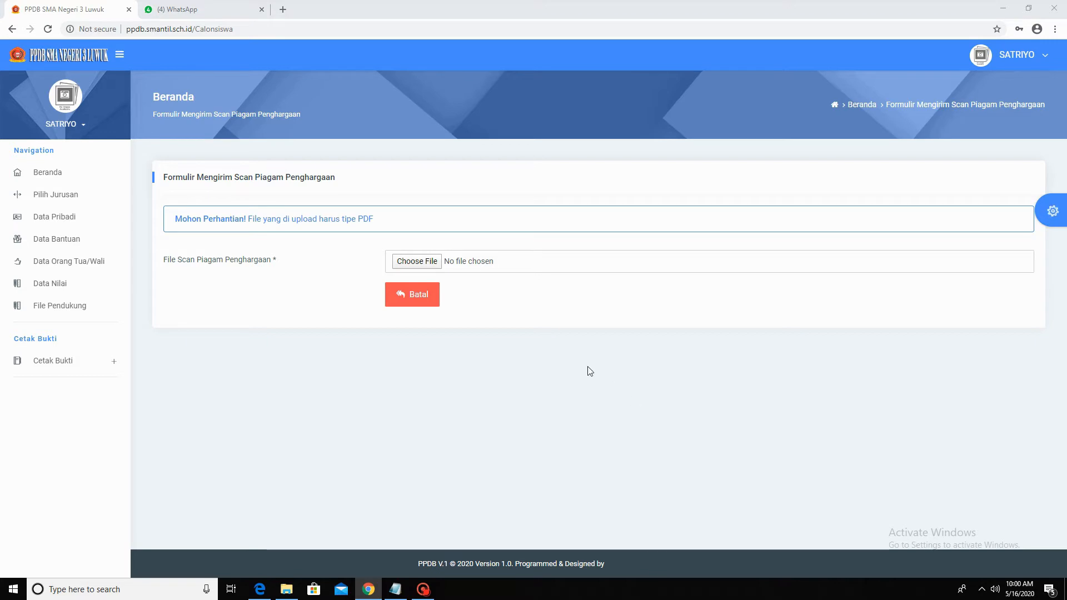
- Upload the Bukti_pendaftaran PDF as the award certificate scan and acknowledge the success message
{"action": "left_click", "coordinate": [433, 261]}
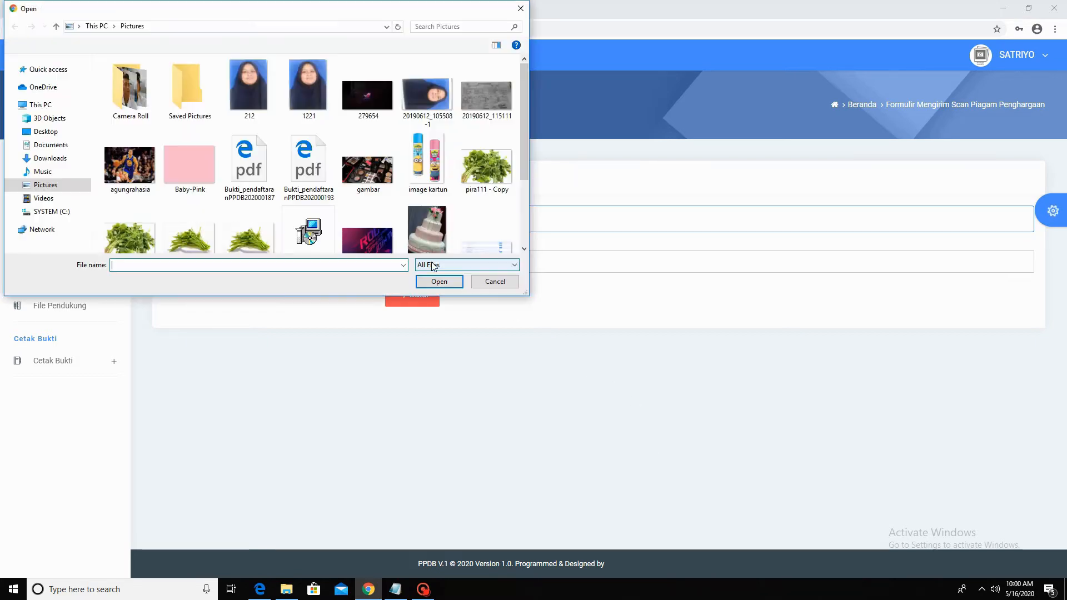
{"action": "left_click", "coordinate": [287, 157]}
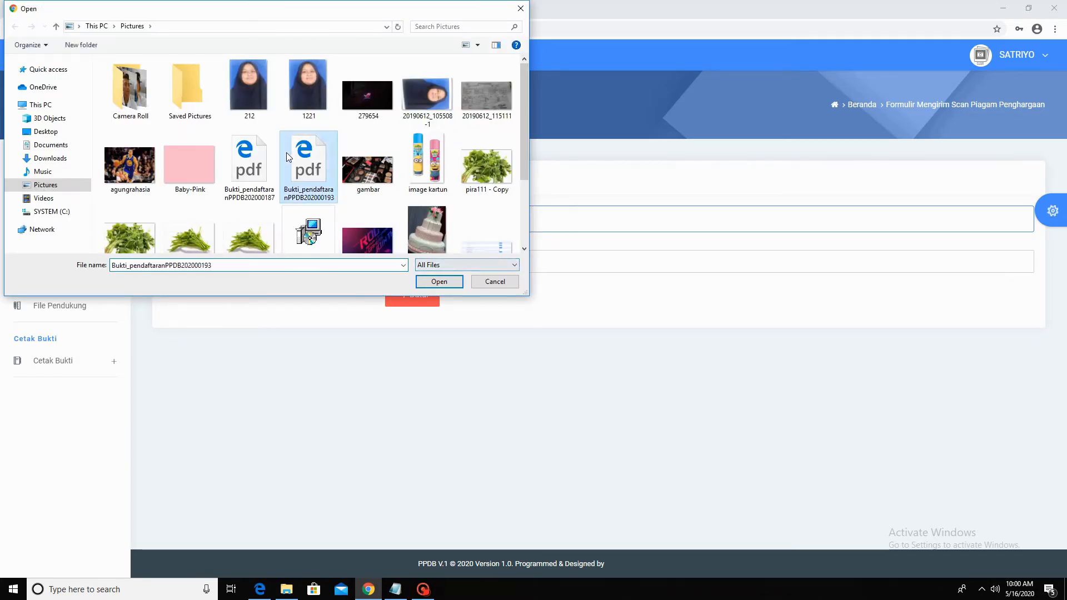
{"action": "left_click", "coordinate": [426, 281]}
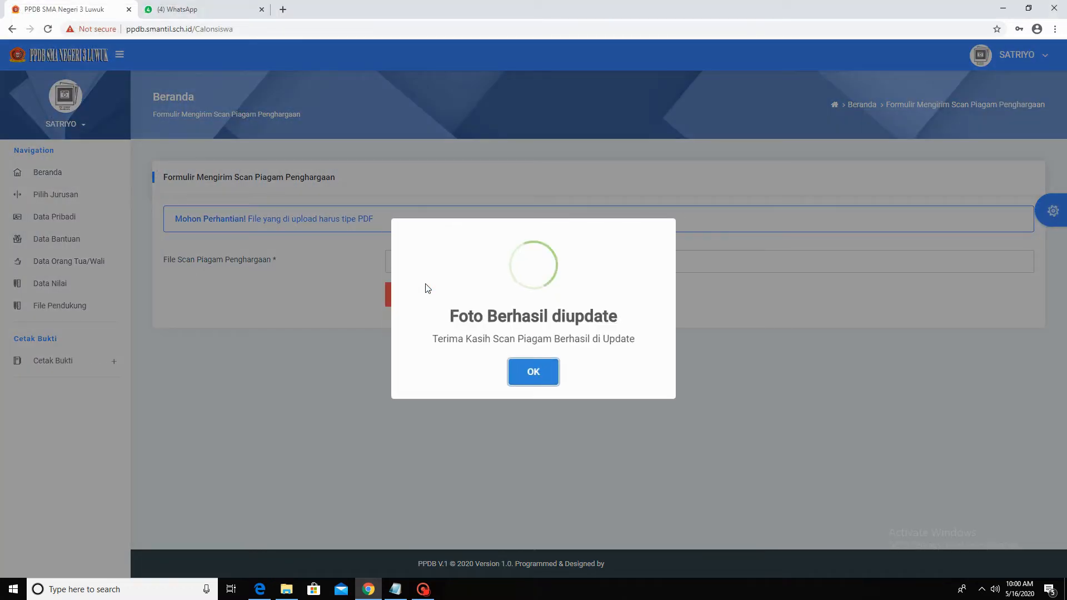
{"action": "left_click", "coordinate": [533, 372]}
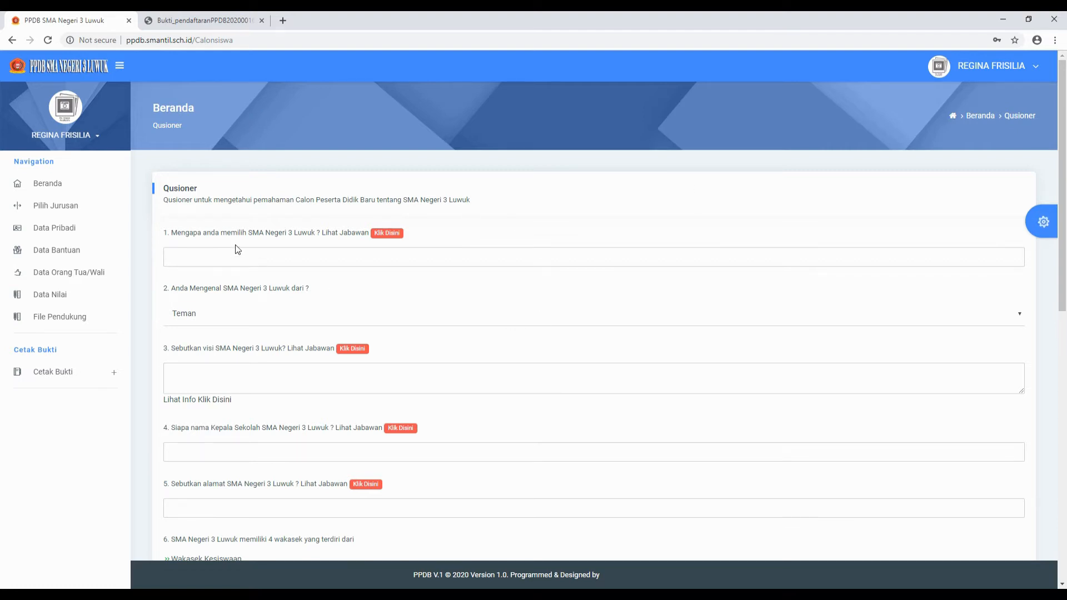
- Scroll through the twelve Quisioner questions down to Simpan, then open a new browser tab
{"action": "scroll", "coordinate": [680, 366], "scroll_direction": "down", "scroll_amount": 10}
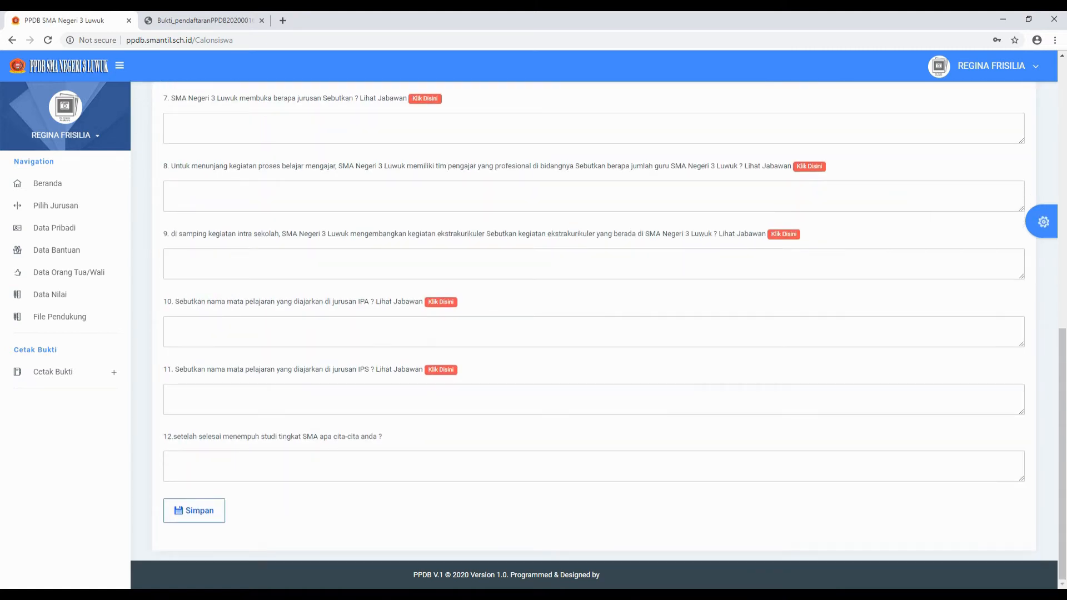
{"action": "scroll", "coordinate": [636, 328], "scroll_direction": "up", "scroll_amount": 10}
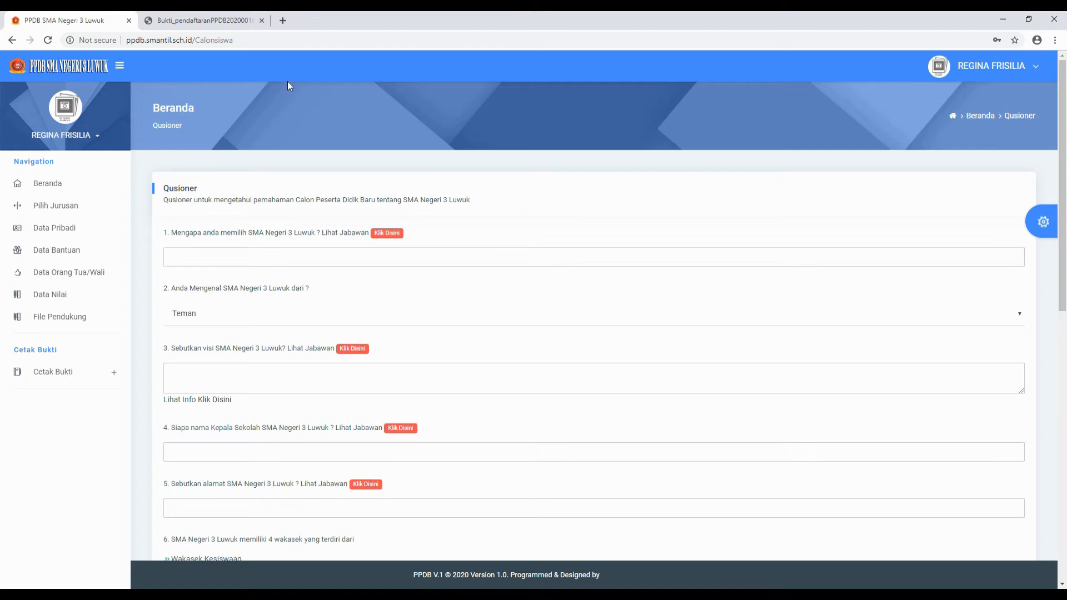
{"action": "left_click", "coordinate": [282, 20]}
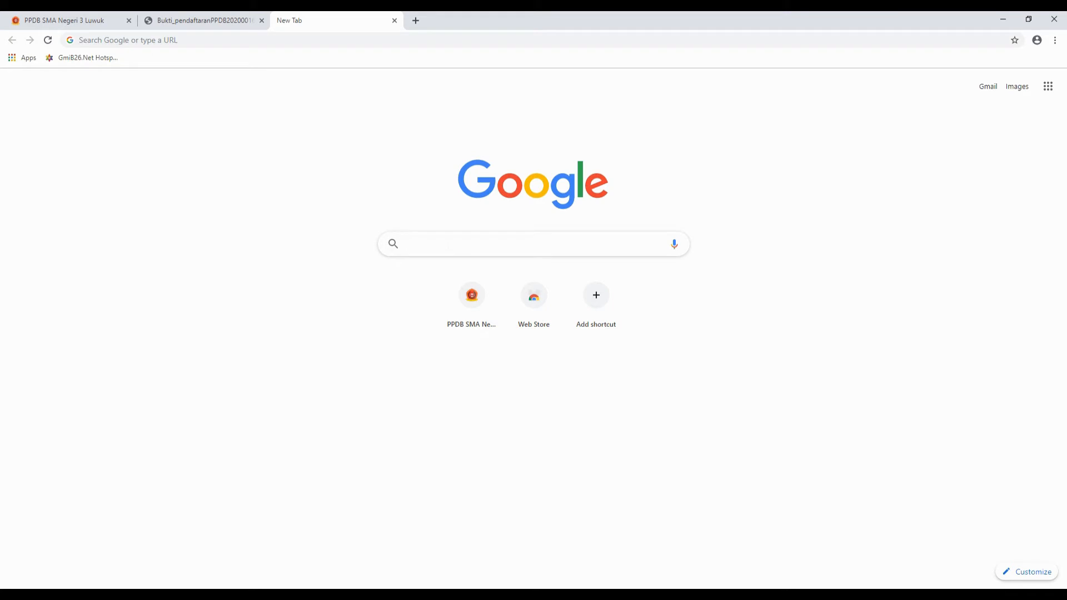
- Load smantil.sch.id by removing 'ppdb.' from the suggested ppdb.smantil.sch.id address
{"action": "left_click", "coordinate": [315, 40]}
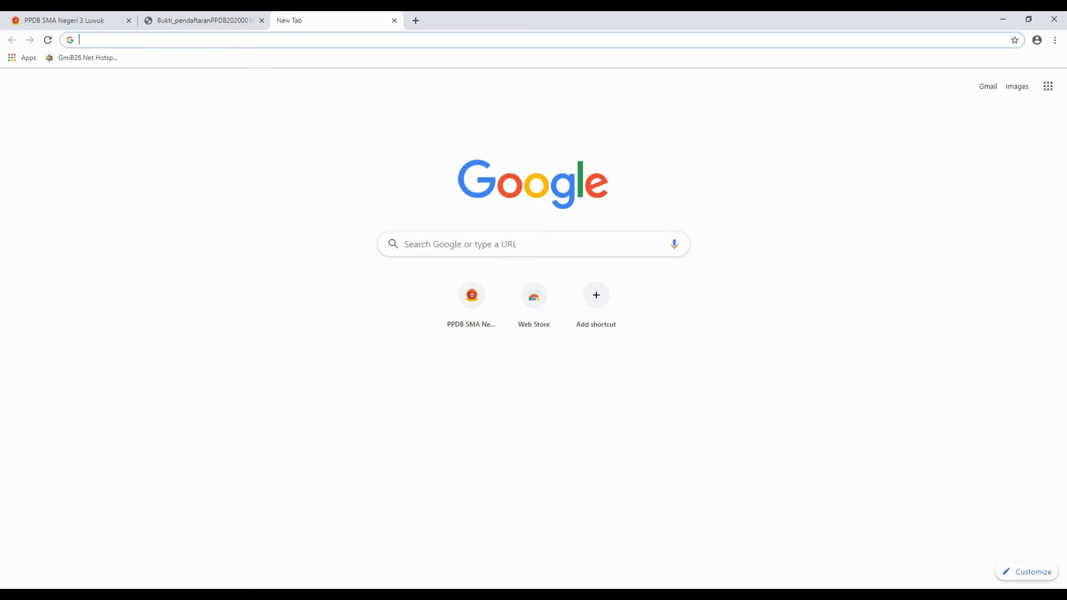
{"action": "type", "text": "HT"}
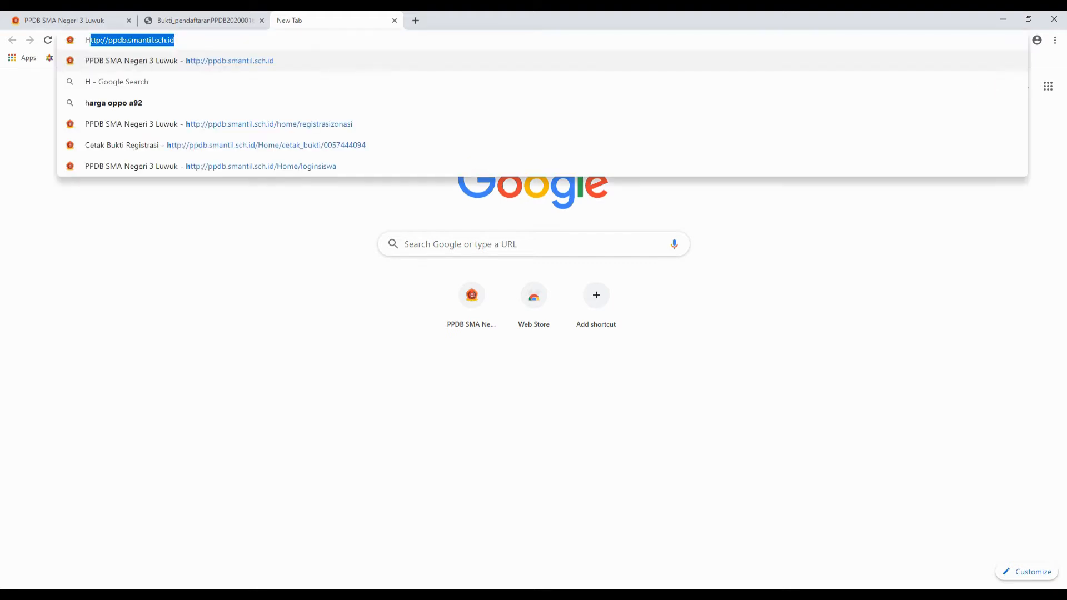
{"action": "key", "text": "BackSpace"}
{"action": "key", "text": "BackSpace"}
{"action": "key", "text": "BackSpace"}
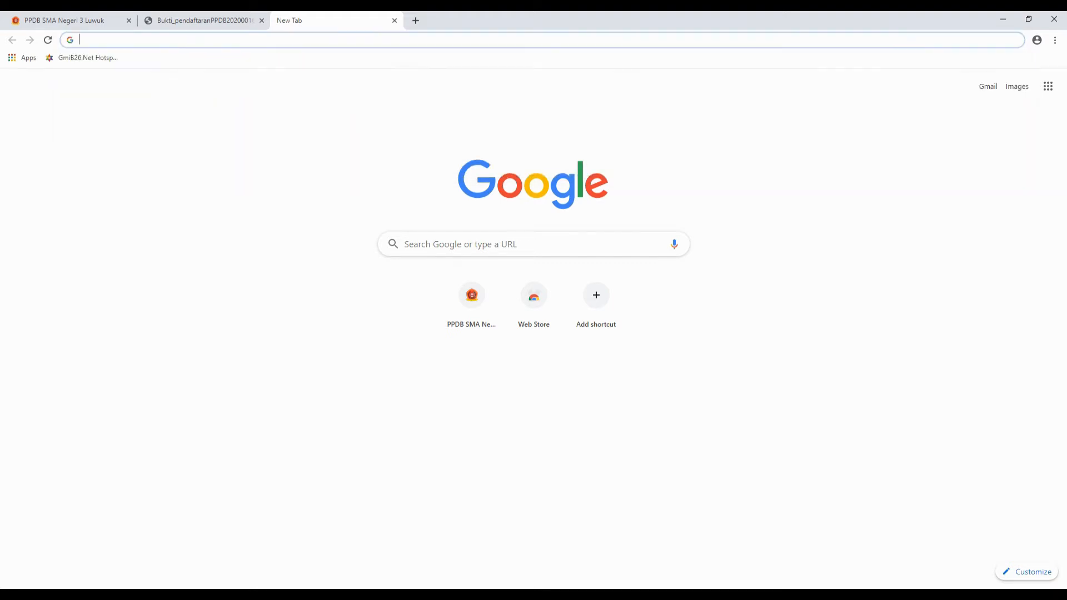
{"action": "type", "text": "http"}
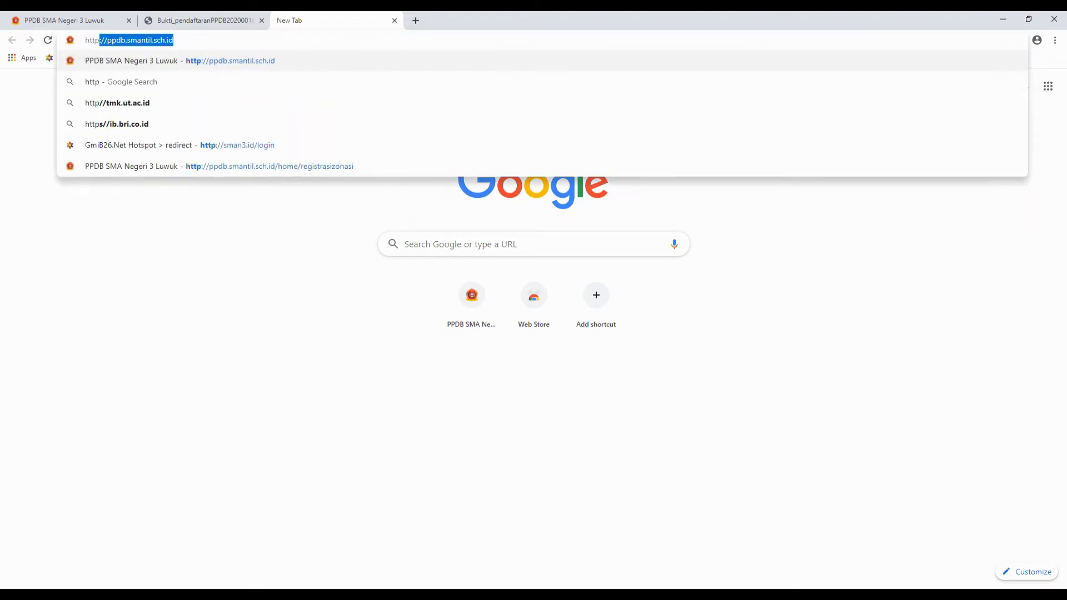
{"action": "key", "text": "End"}
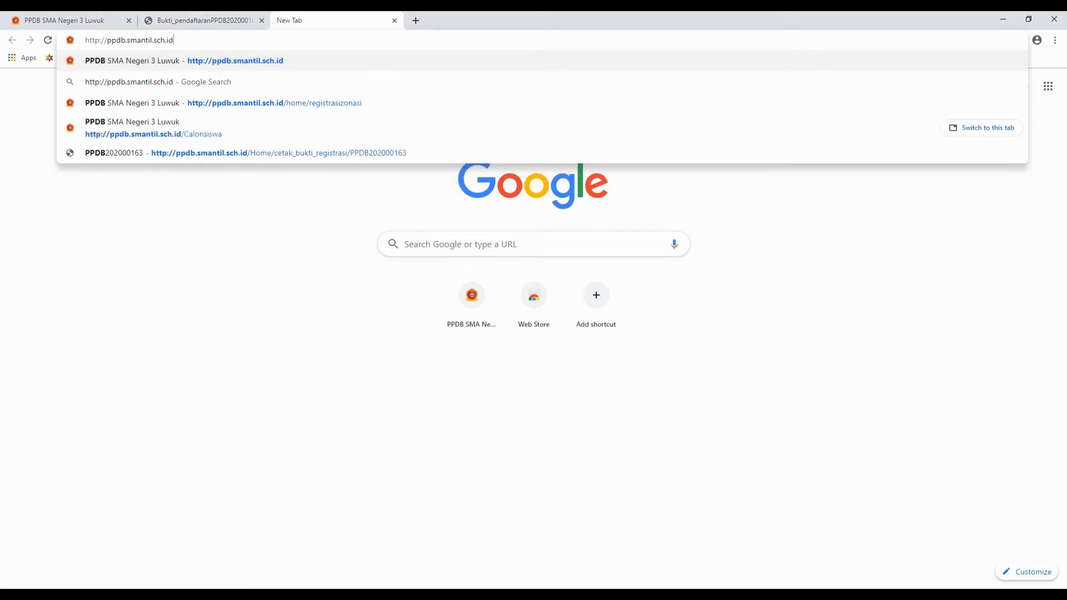
{"action": "left_click_drag", "start_coordinate": [128, 40], "coordinate": [109, 41]}
{"action": "key", "text": "BackSpace"}
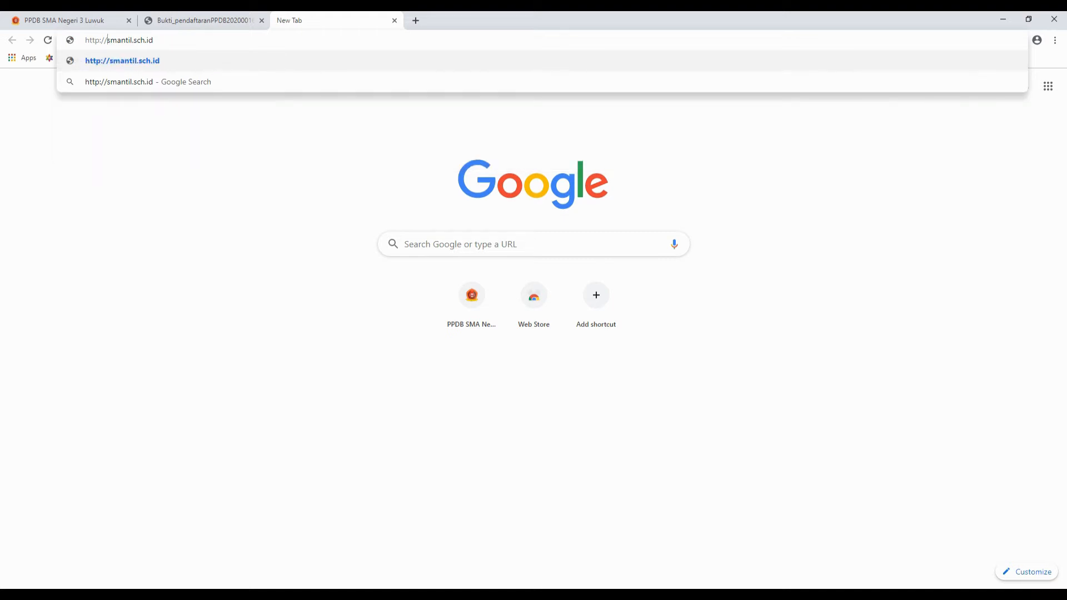
{"action": "key", "text": "Return"}
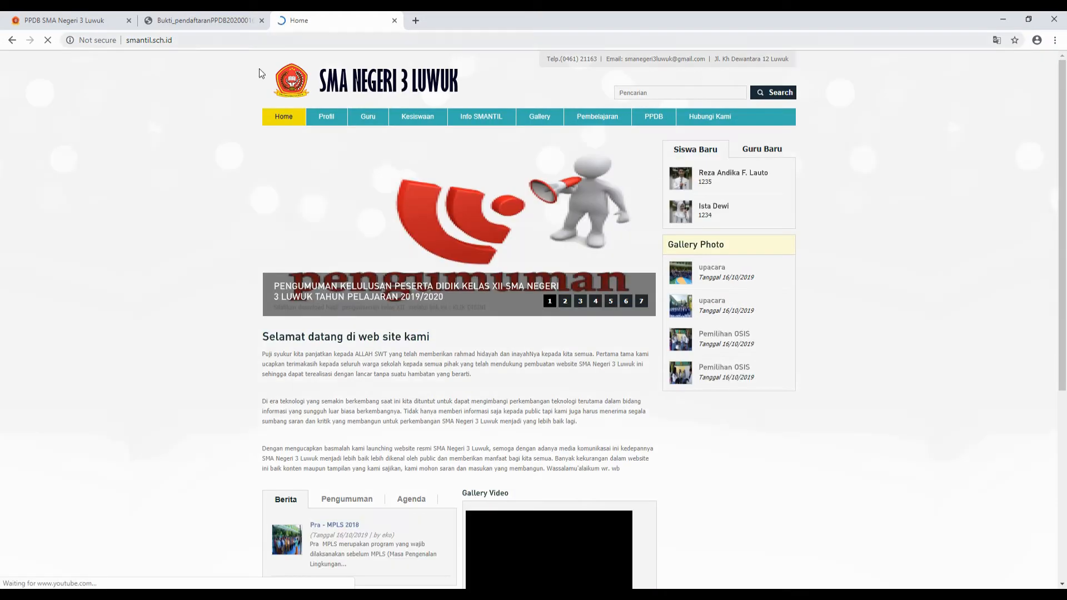
- Close the Bukti_pendaftaran registration receipt PDF tab
{"action": "left_click", "coordinate": [207, 20]}
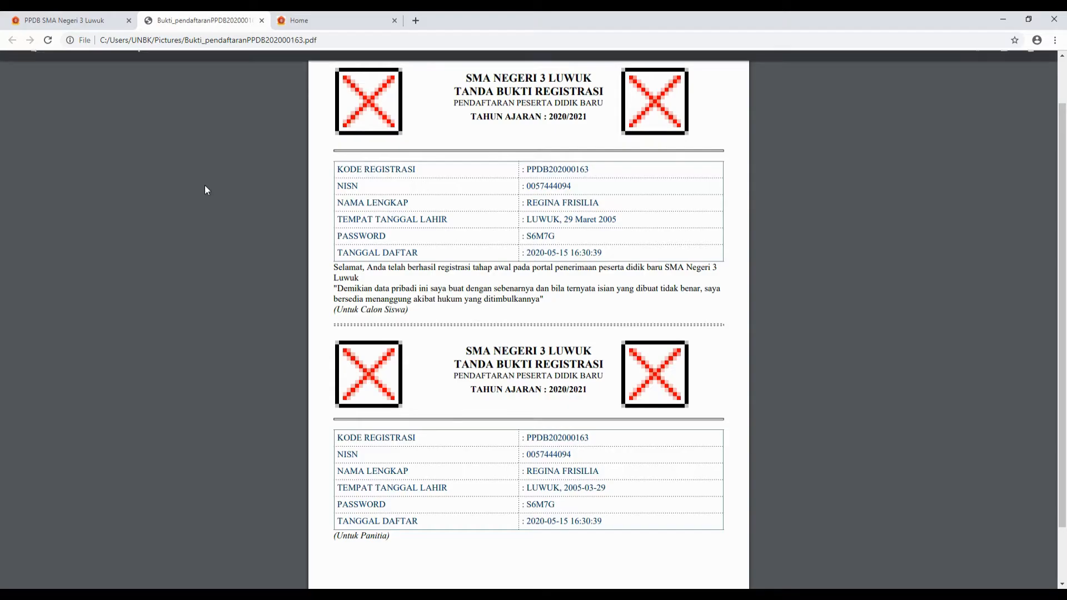
{"action": "left_click", "coordinate": [262, 20]}
{"action": "left_click", "coordinate": [65, 21]}
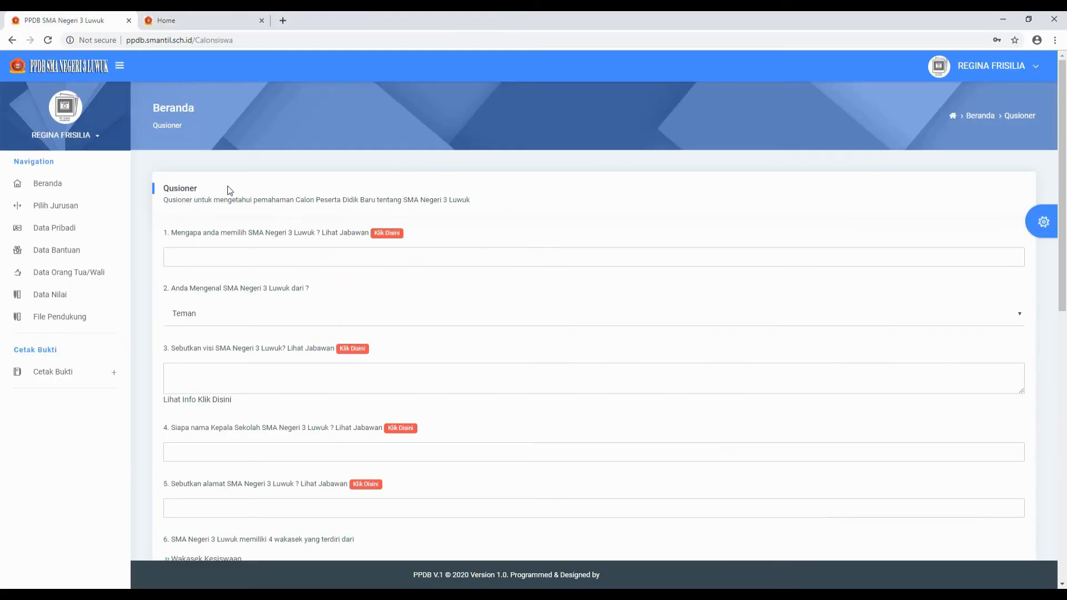
- Compare the questionnaire with the school homepage, ending on the smantil.sch.id tab
{"action": "left_click", "coordinate": [209, 15]}
{"action": "left_click", "coordinate": [77, 23]}
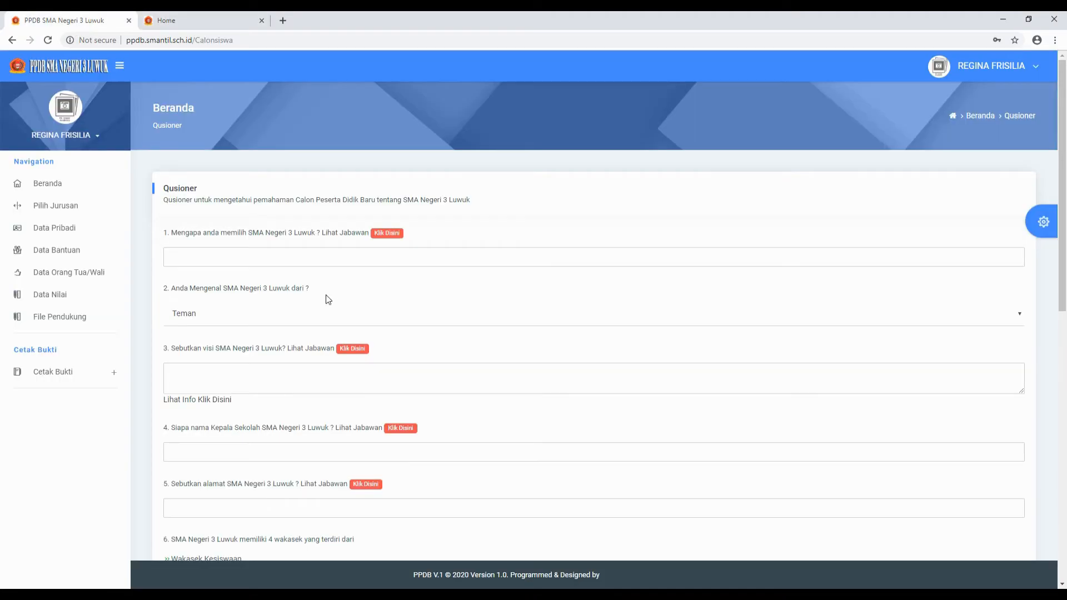
{"action": "scroll", "coordinate": [317, 337], "scroll_direction": "down", "scroll_amount": 4}
{"action": "scroll", "coordinate": [317, 337], "scroll_direction": "up", "scroll_amount": 8}
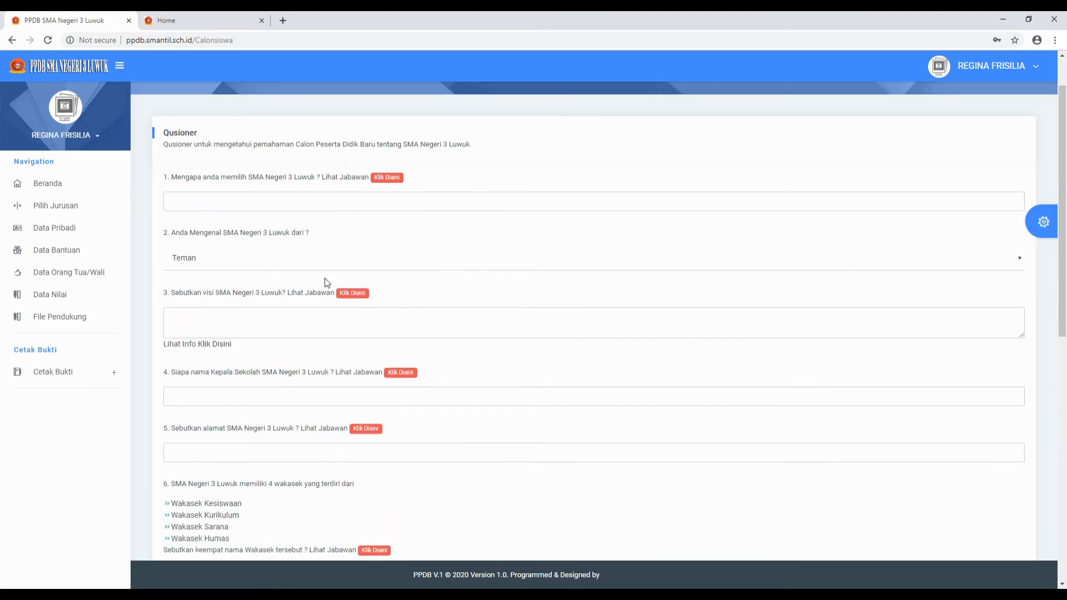
{"action": "left_click", "coordinate": [190, 20]}
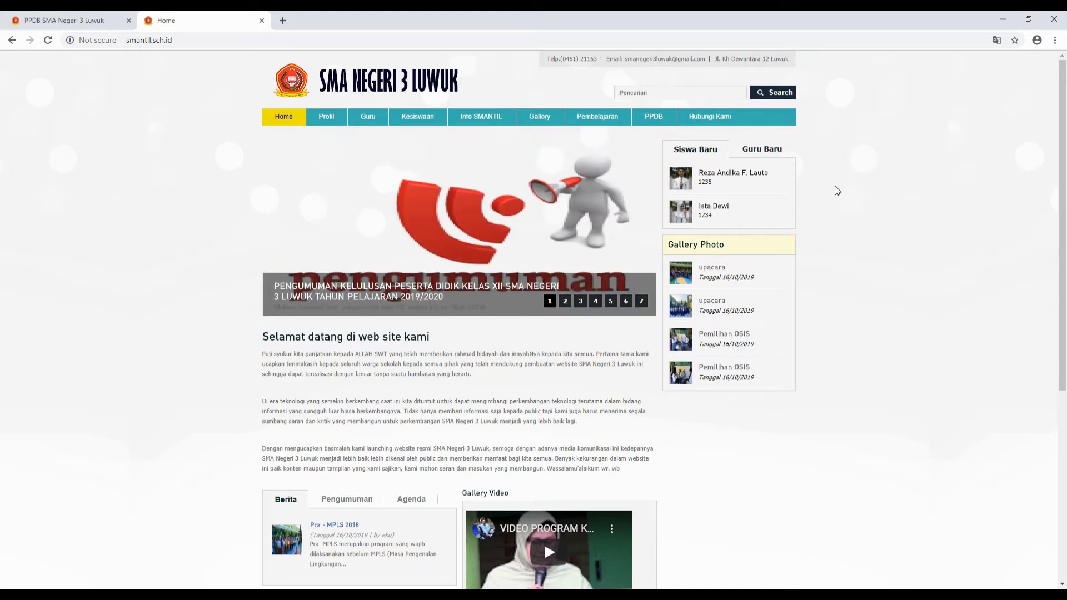
- Follow question 1's red 'Klik Disini' link, opening the school homepage in a third tab
{"action": "left_click_drag", "start_coordinate": [1064, 236], "coordinate": [1066, 199]}
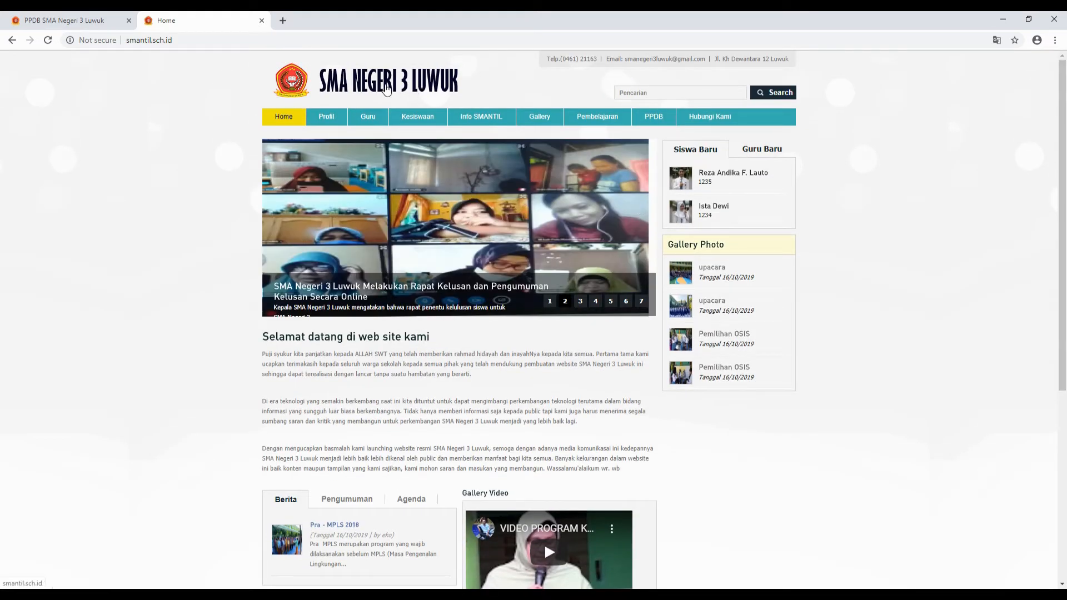
{"action": "left_click", "coordinate": [89, 21]}
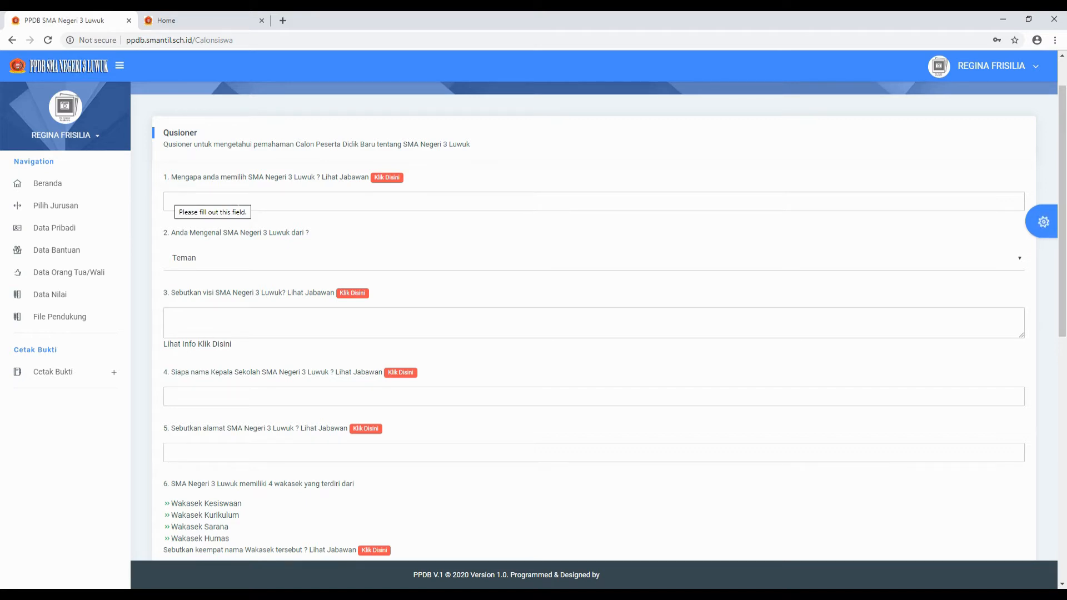
{"action": "left_click", "coordinate": [389, 178]}
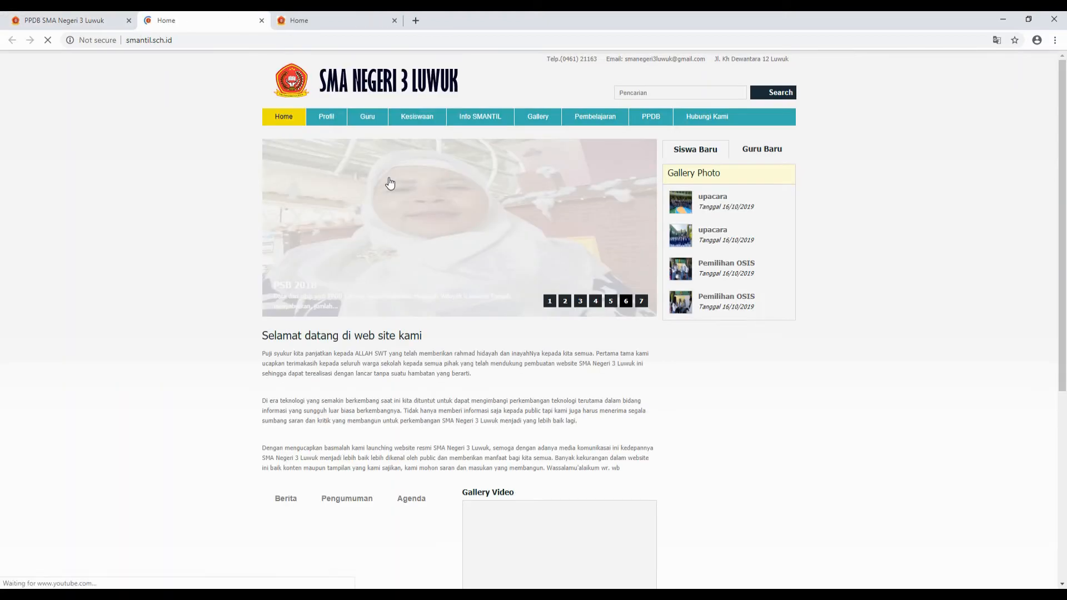
- Browse the smantil.sch.id homepage for answers, then go back to the questionnaire tab
{"action": "left_click", "coordinate": [63, 23]}
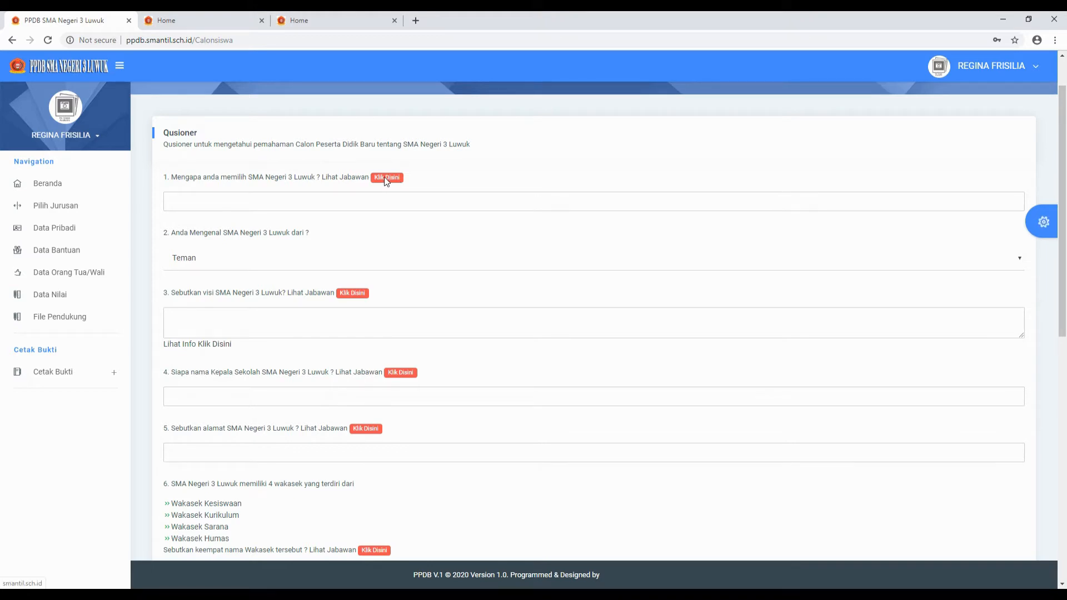
{"action": "left_click", "coordinate": [183, 17]}
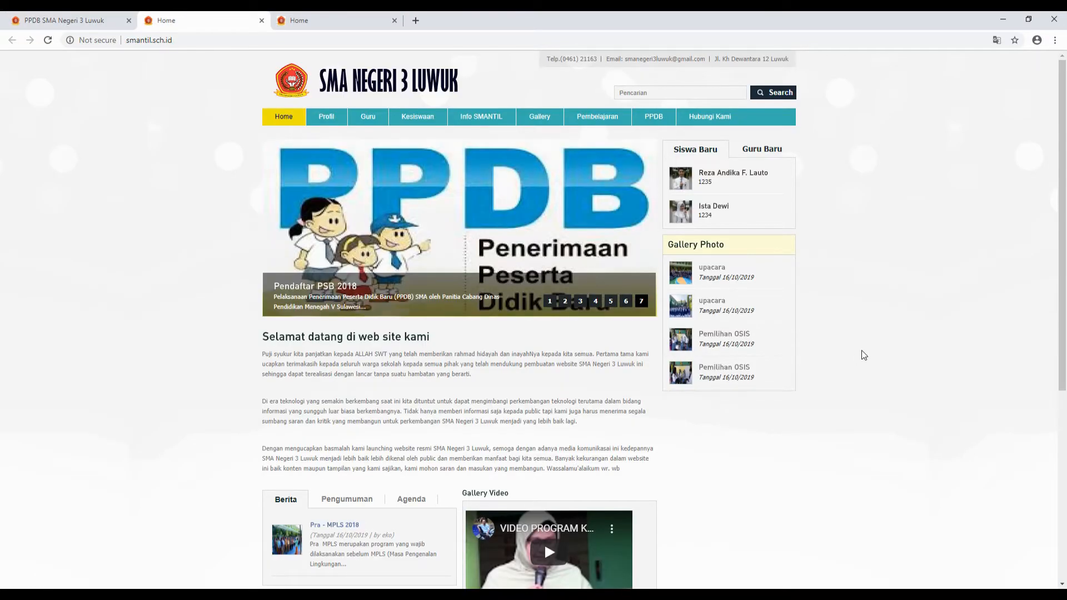
{"action": "scroll", "coordinate": [595, 439], "scroll_direction": "down", "scroll_amount": 3}
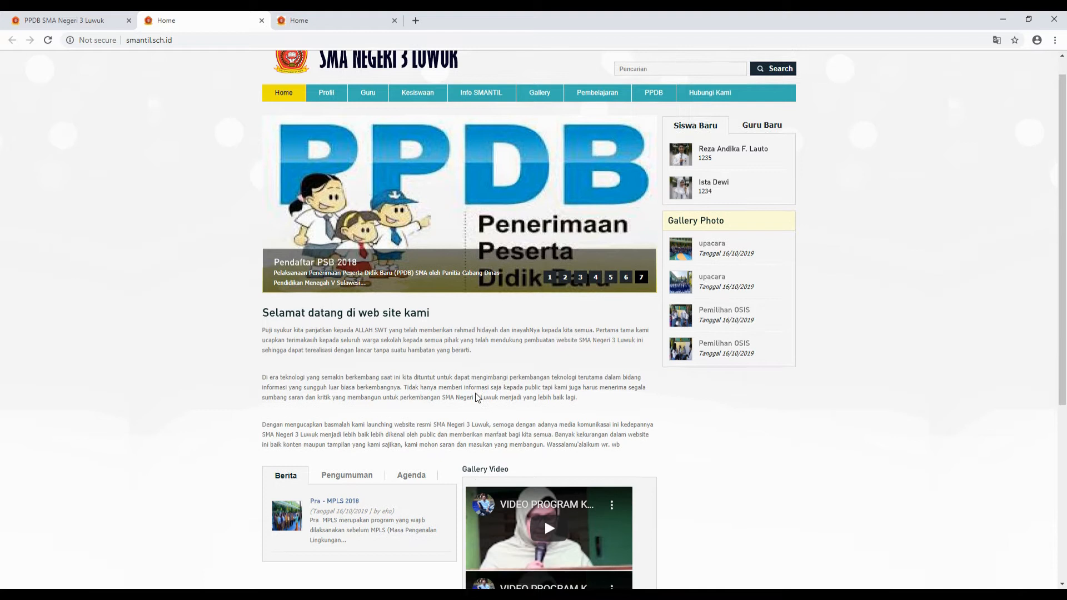
{"action": "scroll", "coordinate": [461, 356], "scroll_direction": "up", "scroll_amount": 3}
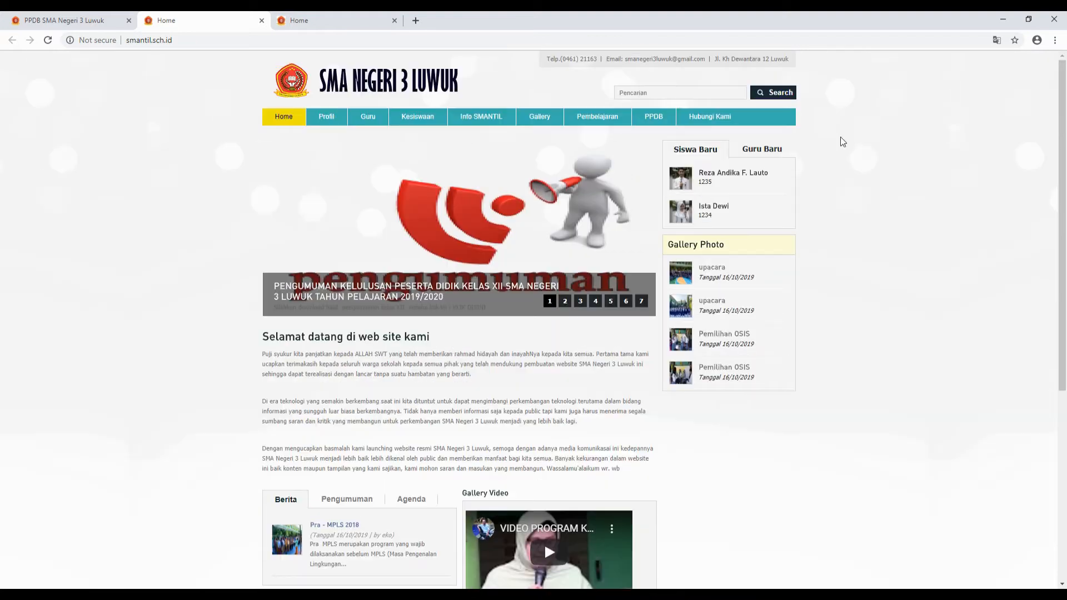
{"action": "left_click_drag", "start_coordinate": [1063, 130], "coordinate": [1063, 84]}
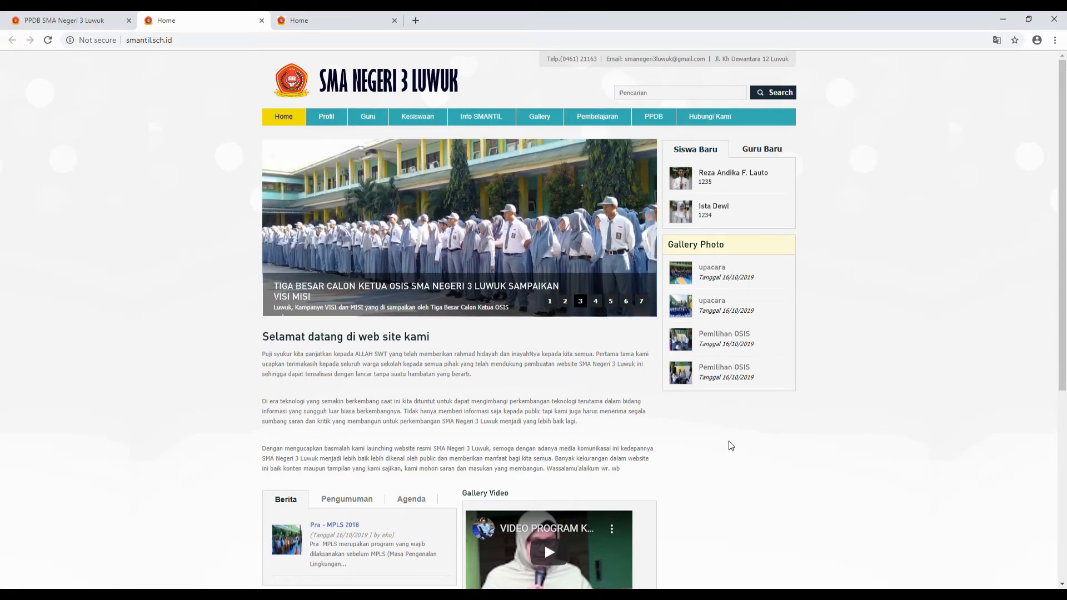
{"action": "left_click", "coordinate": [63, 20]}
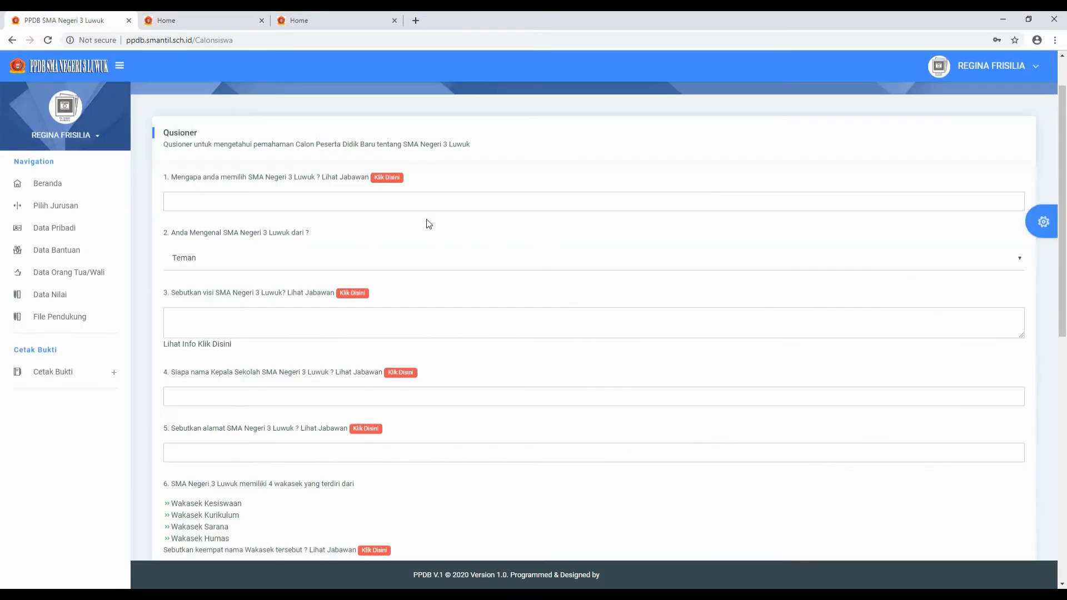
- Leave question 1 blank and answer question 2 with Keluarga, after trying Teman and Media Sosial
{"action": "left_click", "coordinate": [489, 203]}
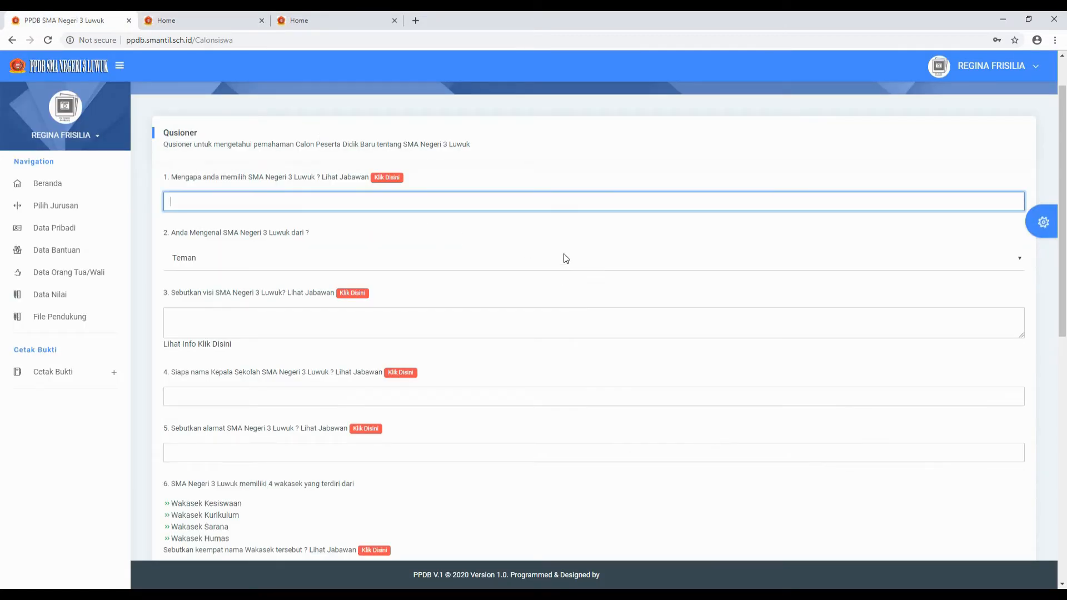
{"action": "left_click", "coordinate": [515, 233]}
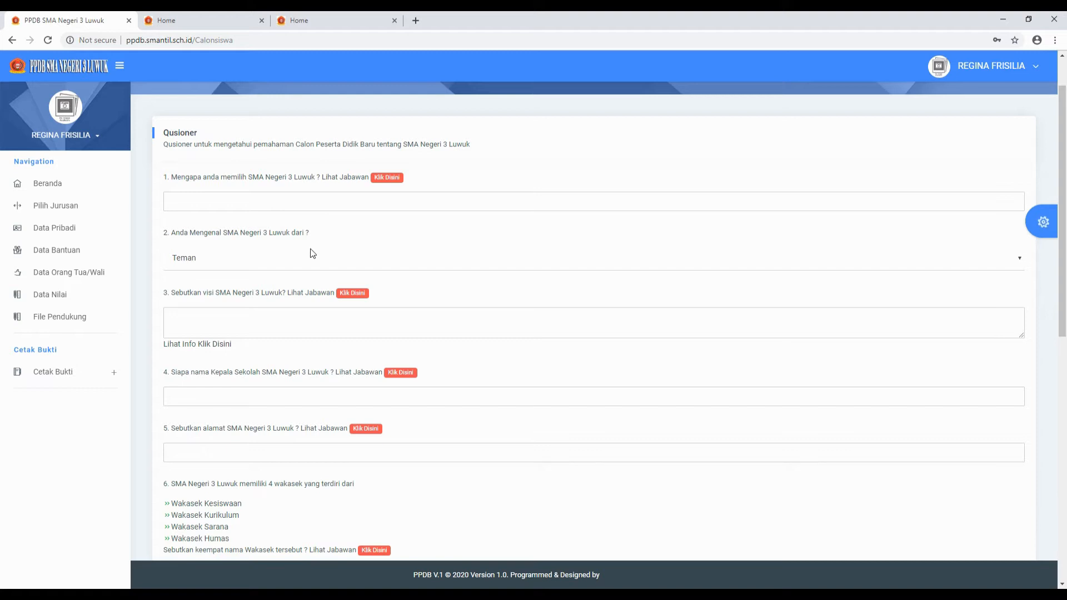
{"action": "left_click", "coordinate": [1020, 258]}
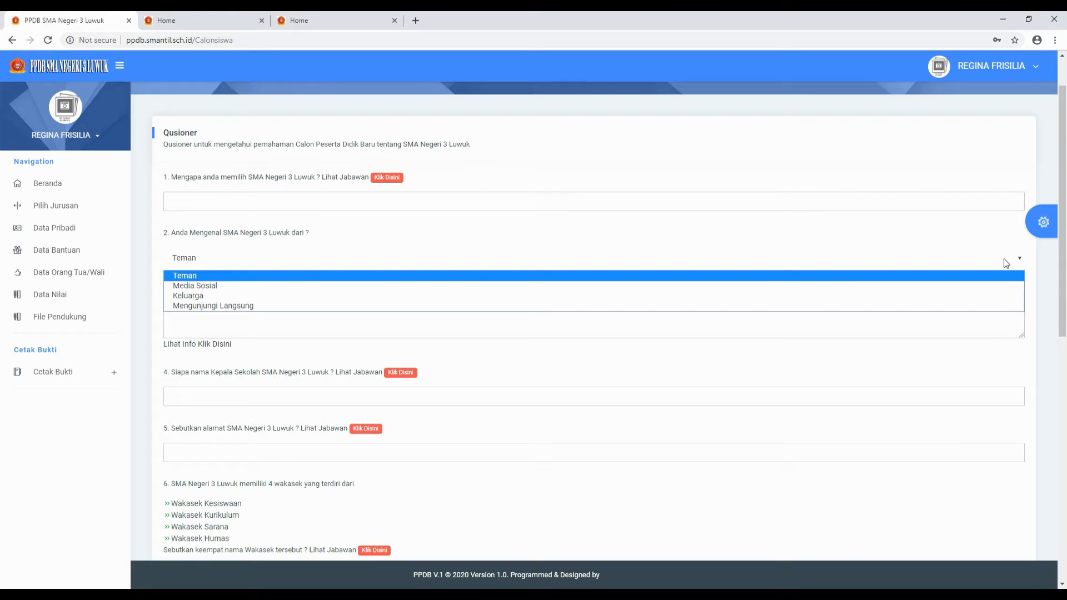
{"action": "left_click", "coordinate": [956, 255]}
{"action": "left_click", "coordinate": [1023, 258]}
{"action": "left_click", "coordinate": [725, 285]}
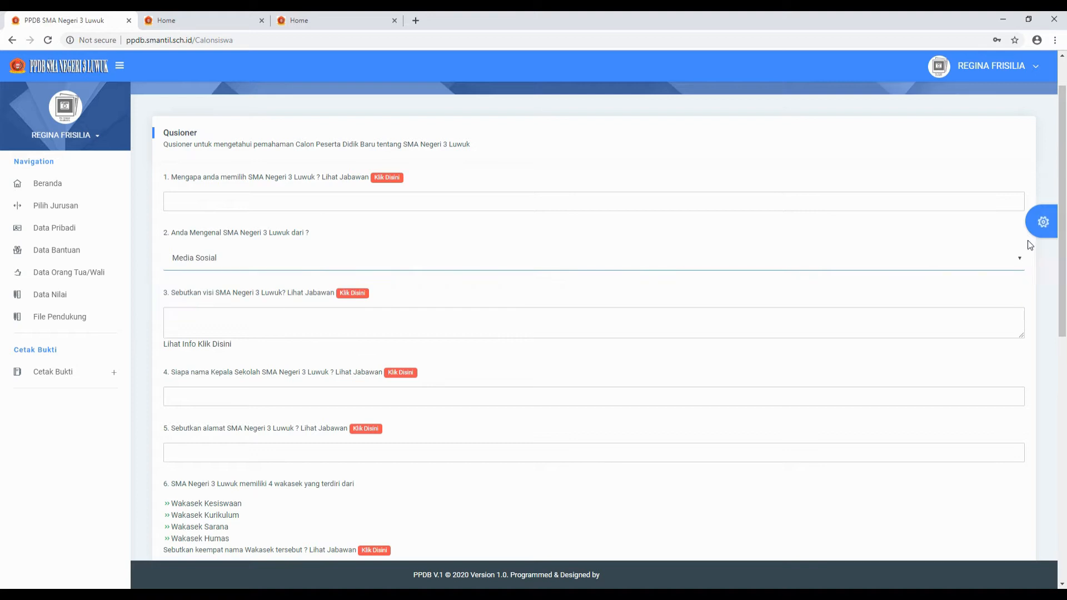
{"action": "left_click", "coordinate": [1019, 259]}
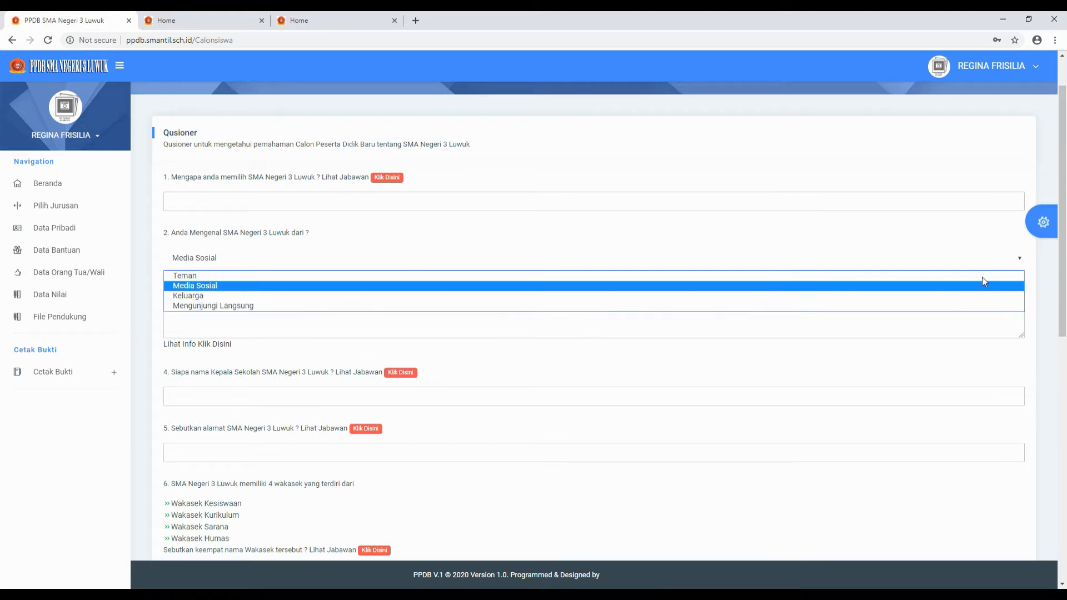
{"action": "left_click", "coordinate": [908, 298]}
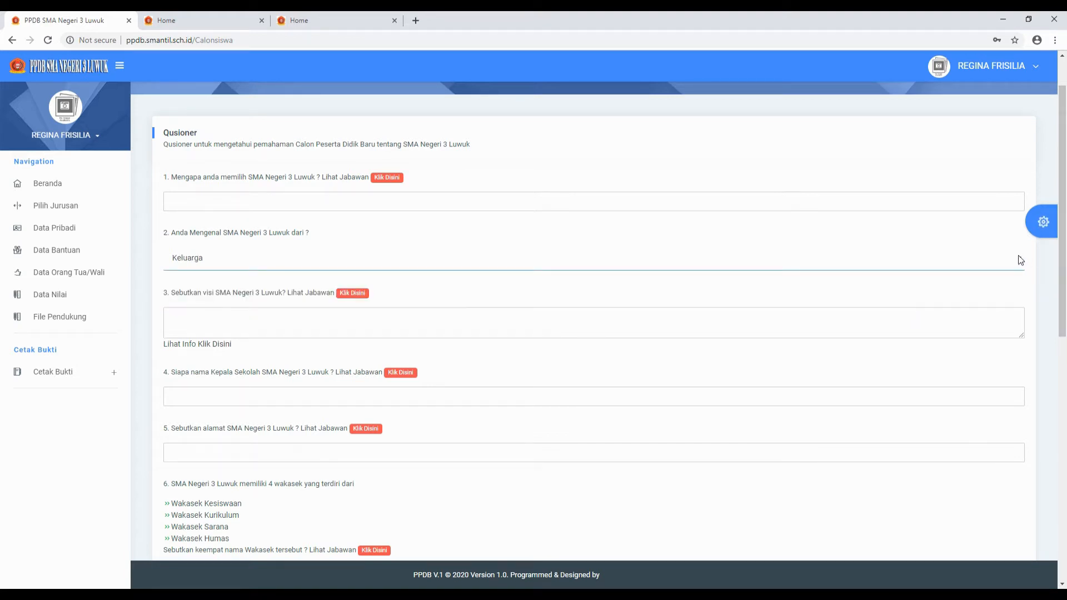
{"action": "left_click", "coordinate": [1019, 256]}
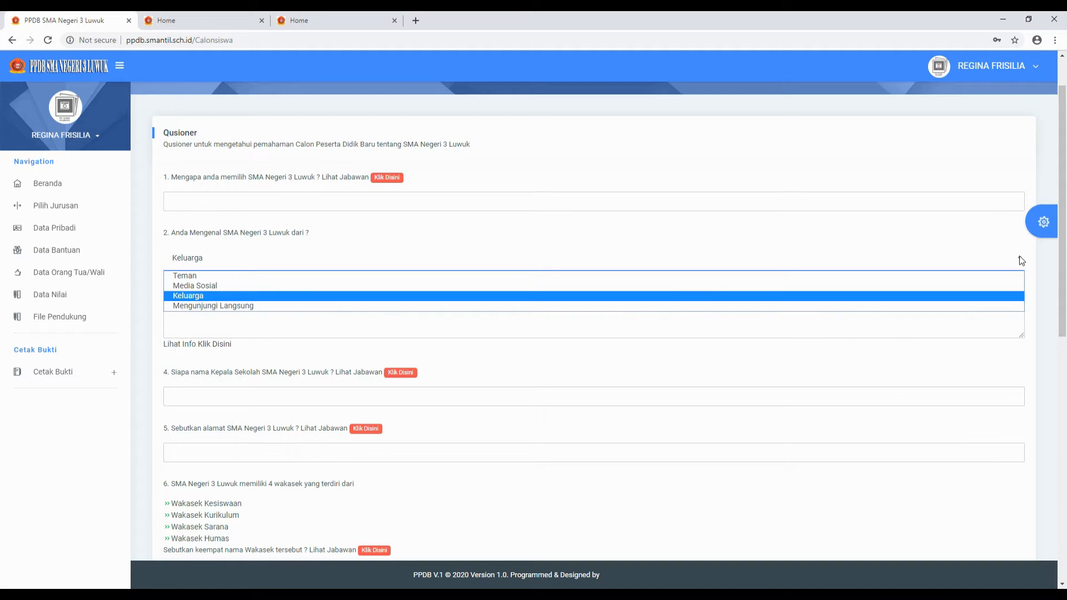
{"action": "left_click", "coordinate": [953, 296]}
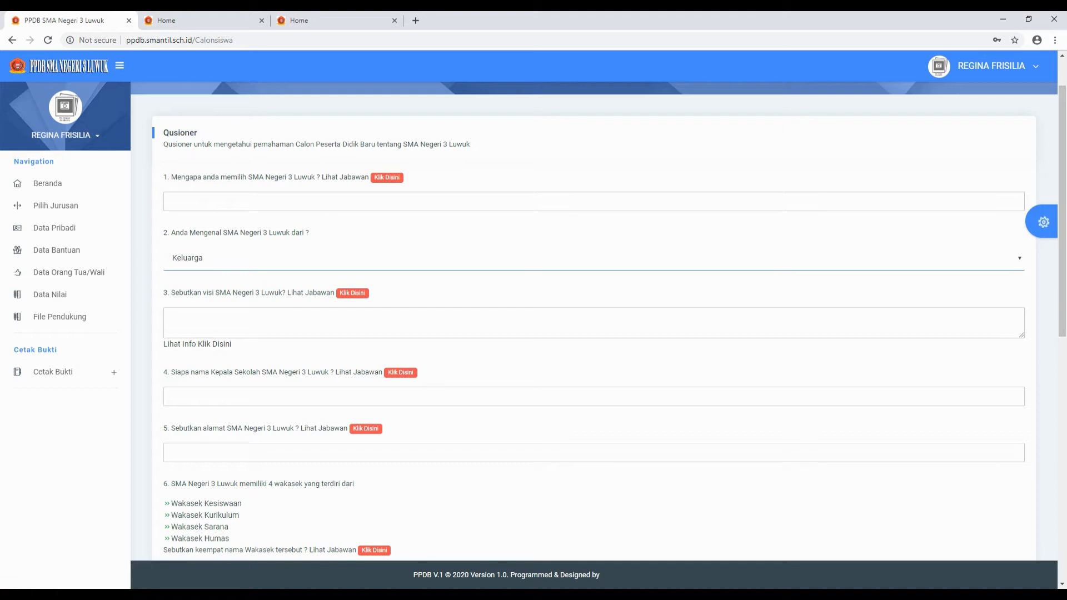
- Open question 3's school homepage link in a new tab and look over the page
{"action": "right_click", "coordinate": [219, 349]}
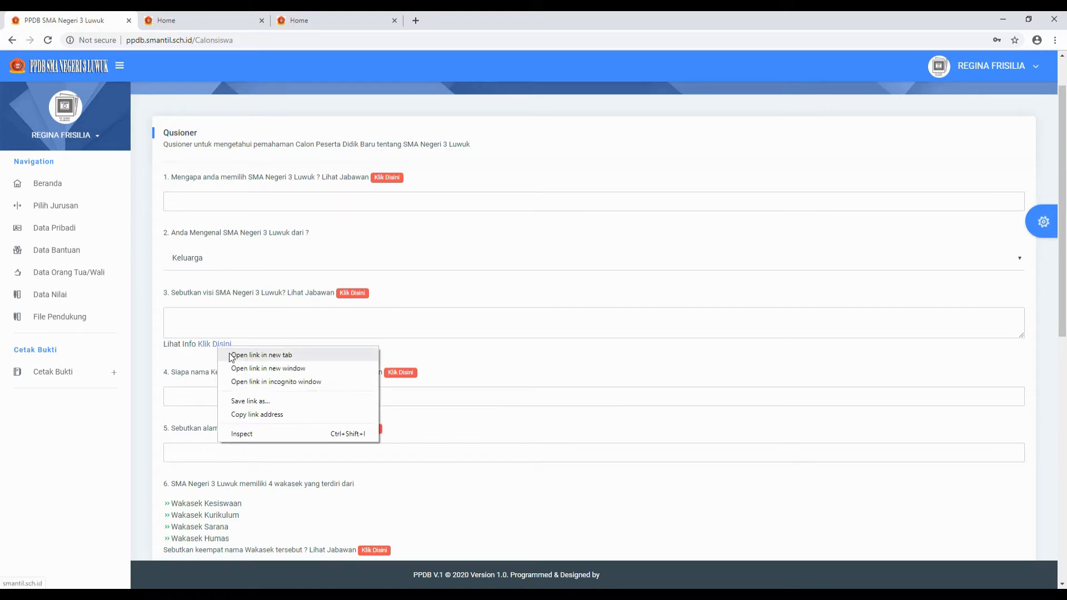
{"action": "left_click", "coordinate": [232, 356]}
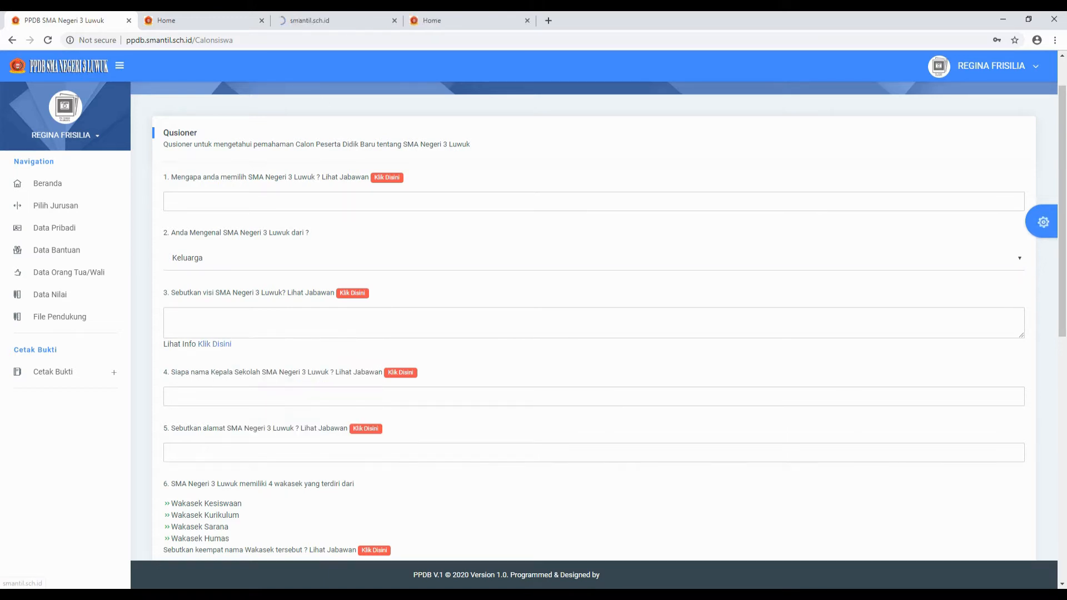
{"action": "left_click", "coordinate": [334, 14]}
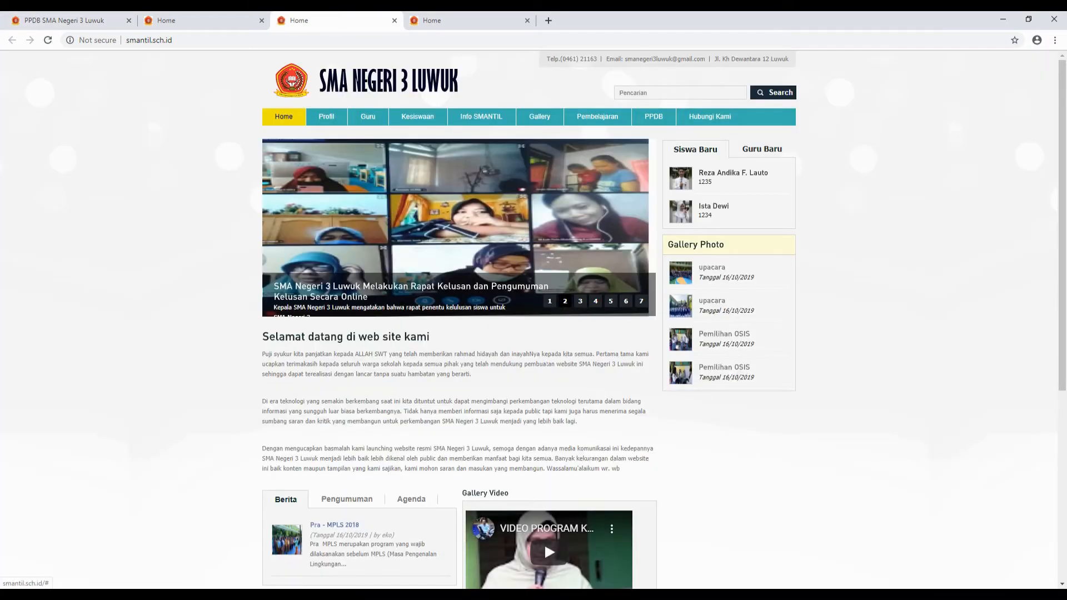
{"action": "scroll", "coordinate": [643, 417], "scroll_direction": "down", "scroll_amount": 3}
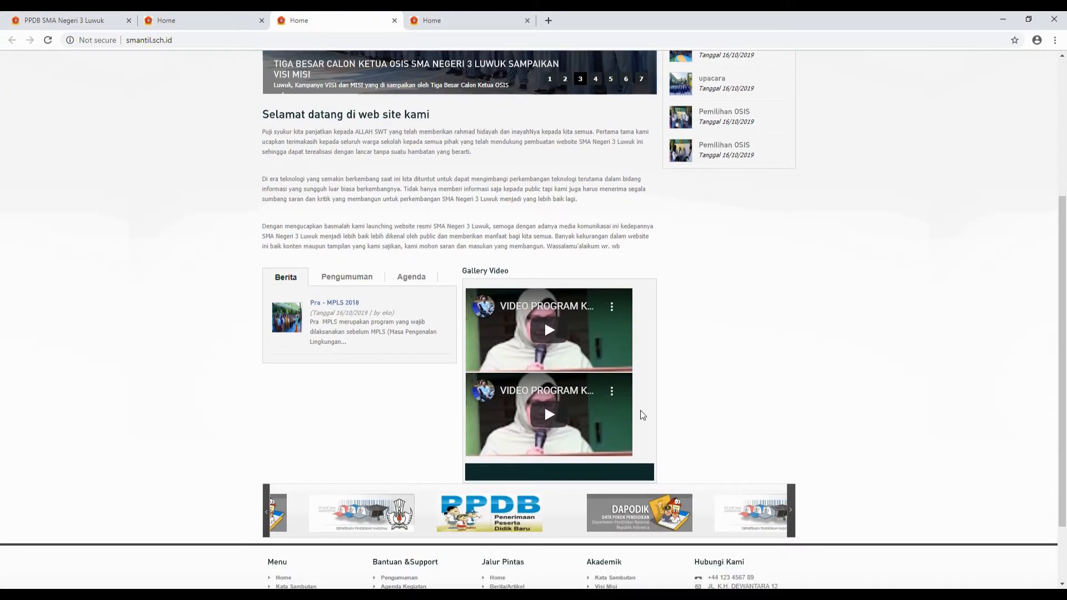
{"action": "scroll", "coordinate": [638, 412], "scroll_direction": "up", "scroll_amount": 3}
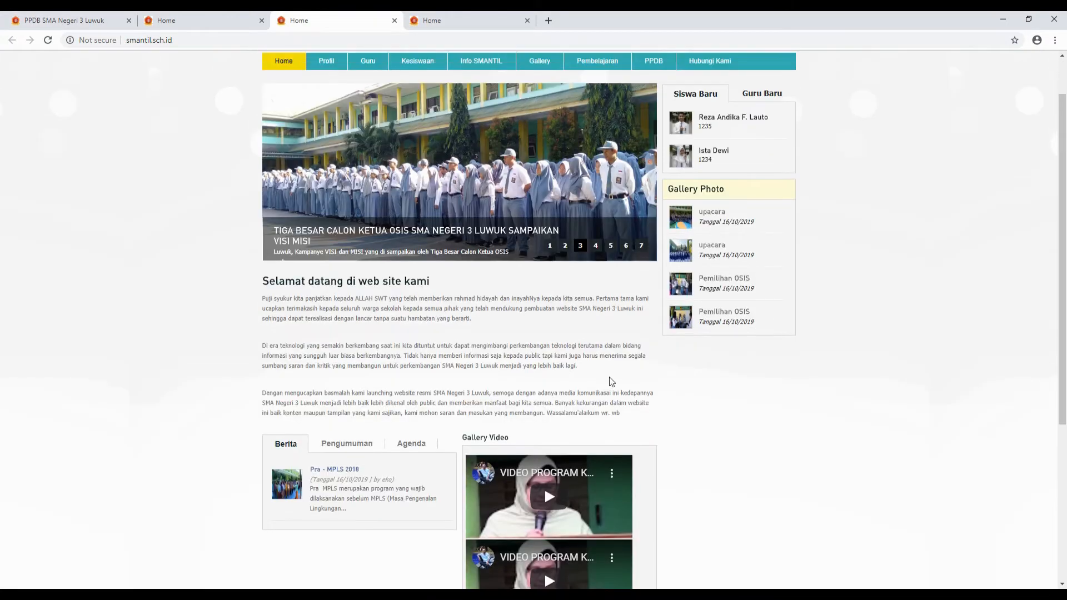
- Close the duplicate homepage tabs so one Home tab stays beside the questionnaire
{"action": "left_click", "coordinate": [394, 21]}
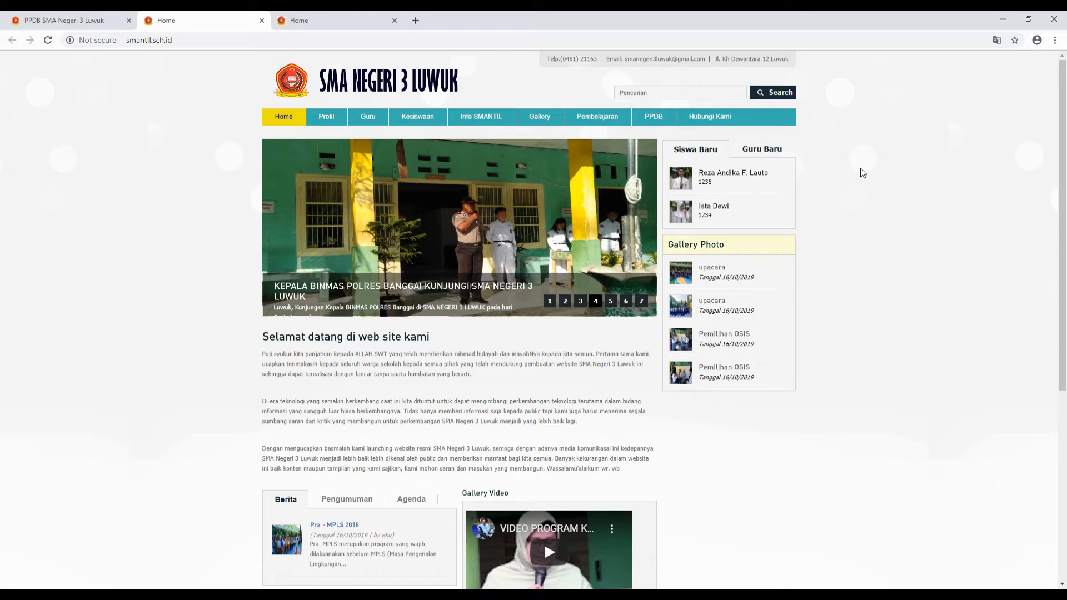
{"action": "mouse_move", "coordinate": [326, 122]}
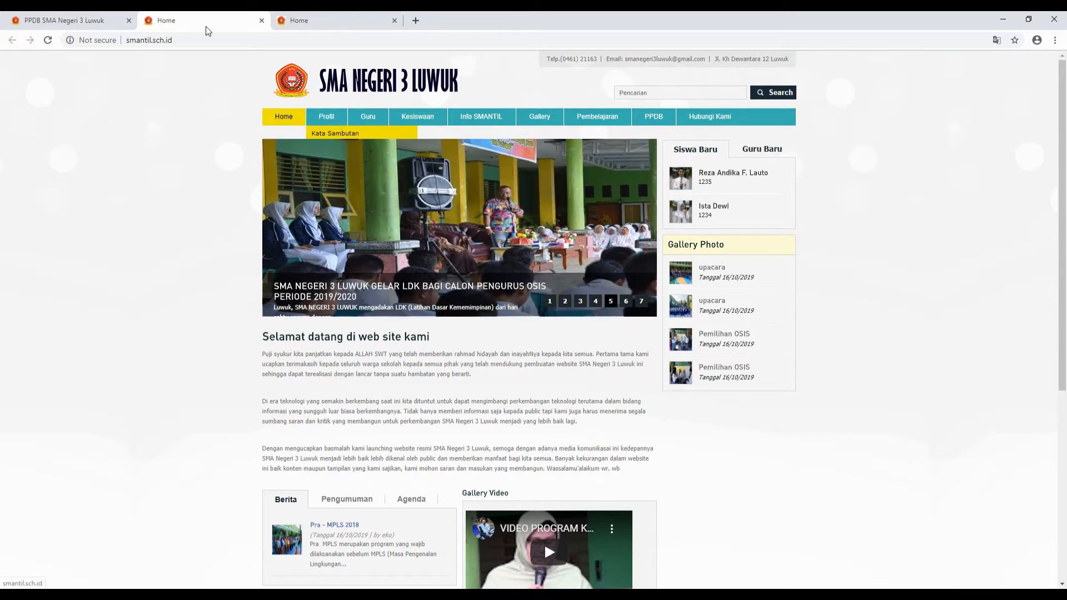
{"action": "left_click", "coordinate": [102, 21]}
{"action": "scroll", "coordinate": [336, 313], "scroll_direction": "down", "scroll_amount": 4}
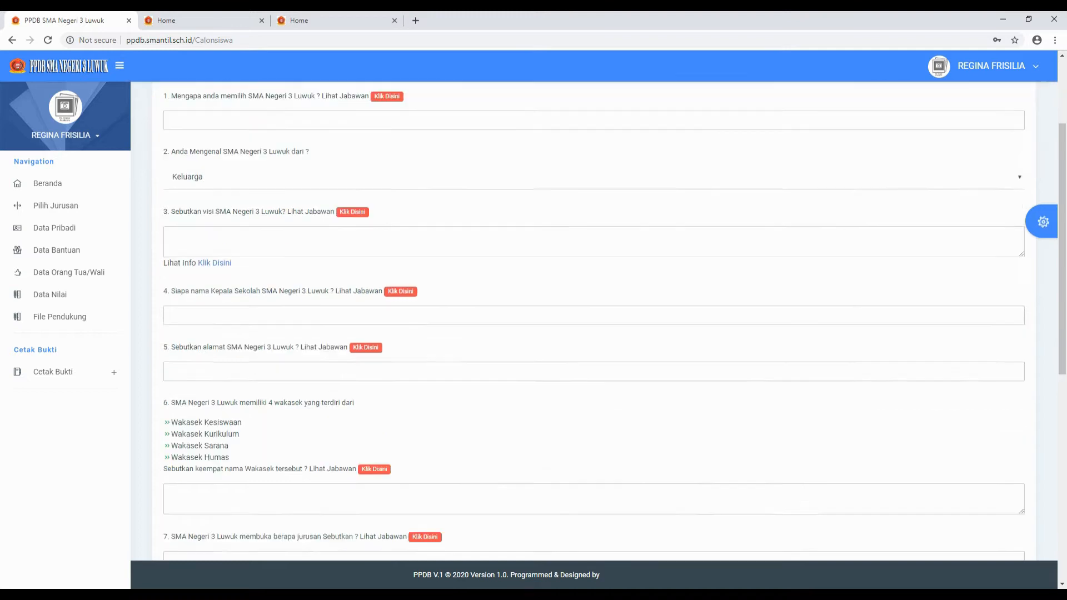
{"action": "scroll", "coordinate": [336, 313], "scroll_direction": "down", "scroll_amount": 5}
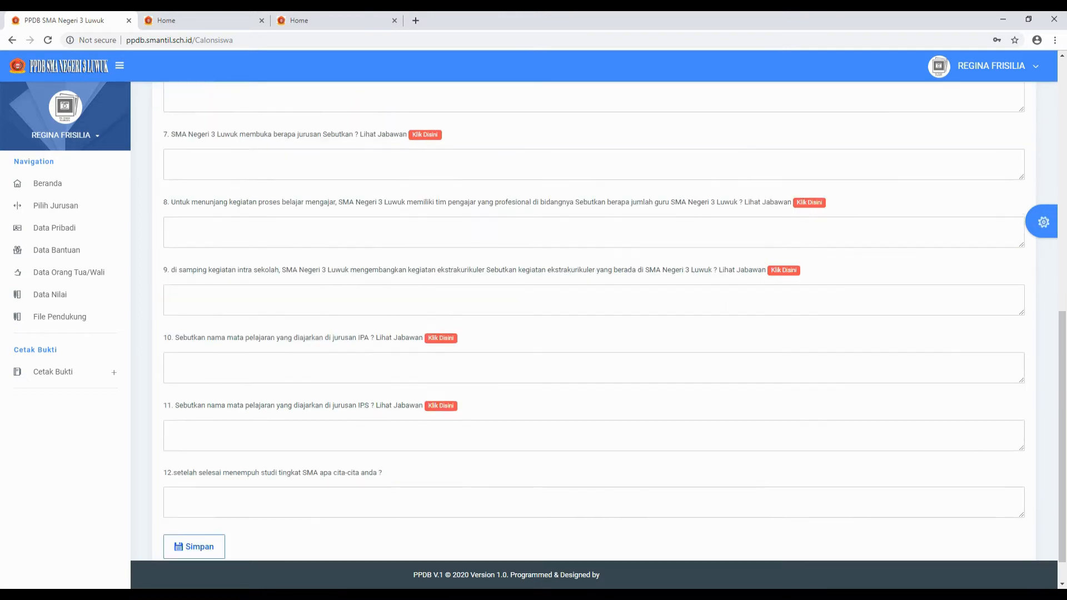
{"action": "scroll", "coordinate": [339, 360], "scroll_direction": "up", "scroll_amount": 6}
{"action": "scroll", "coordinate": [339, 356], "scroll_direction": "up", "scroll_amount": 5}
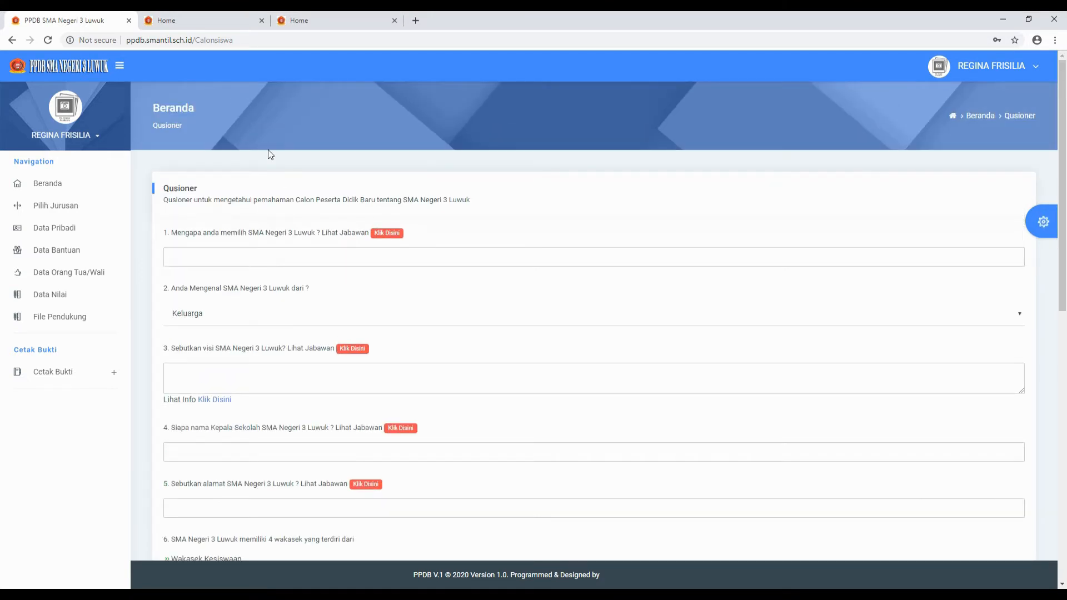
{"action": "left_click", "coordinate": [264, 23]}
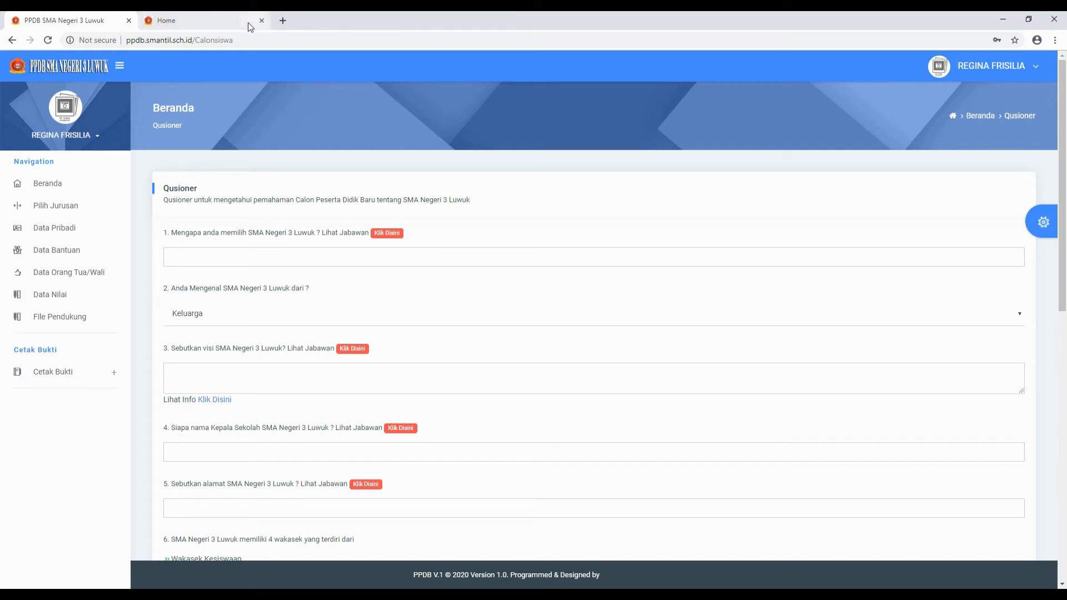
{"action": "left_click", "coordinate": [211, 23]}
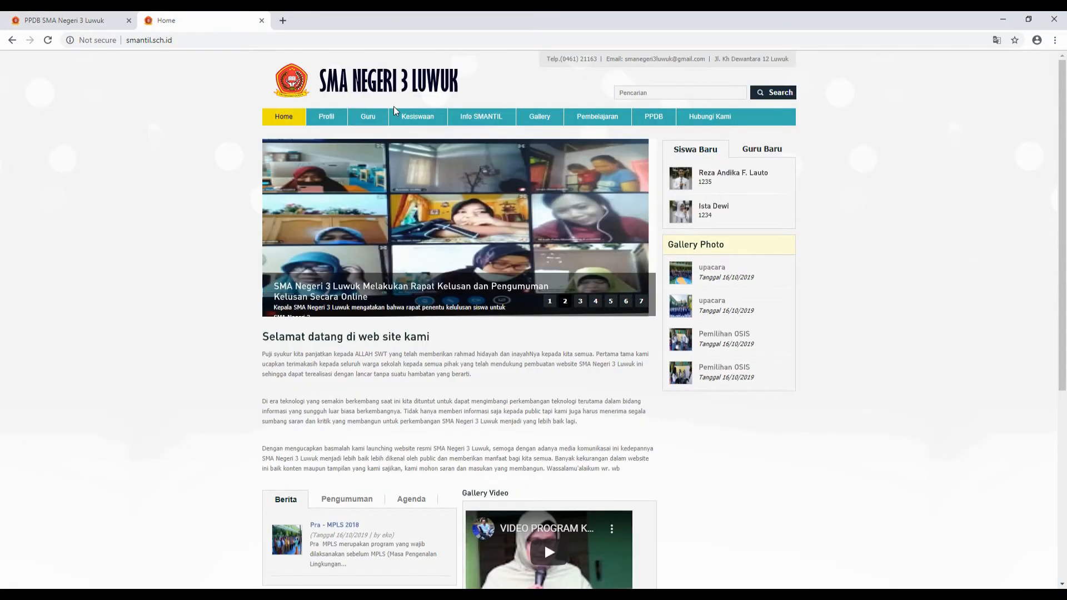
- Try the school profile section, then browse the Guru teacher list
{"action": "mouse_move", "coordinate": [312, 119]}
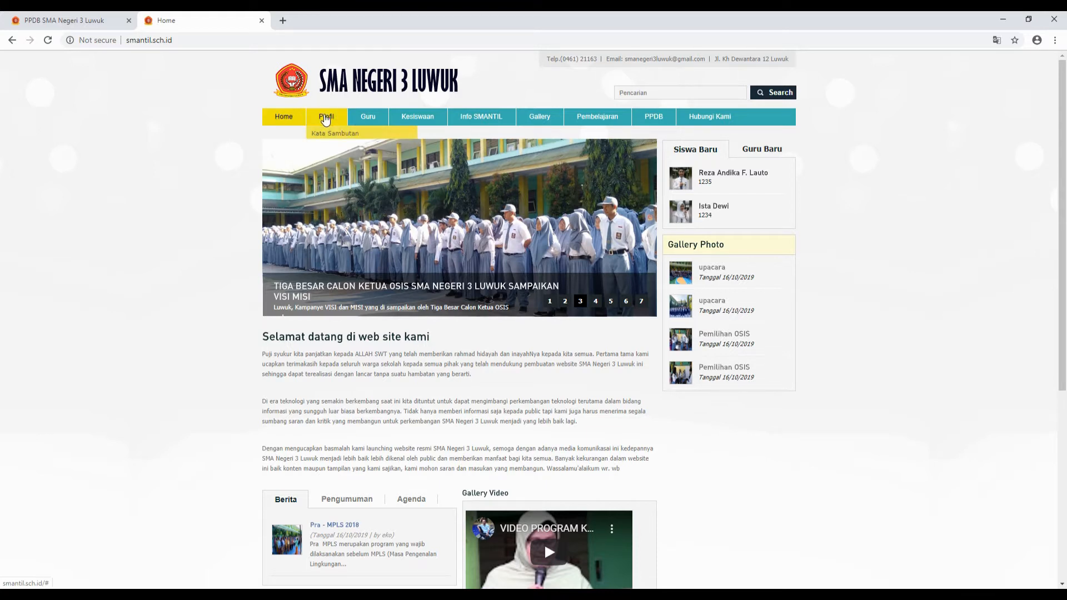
{"action": "left_click", "coordinate": [326, 120]}
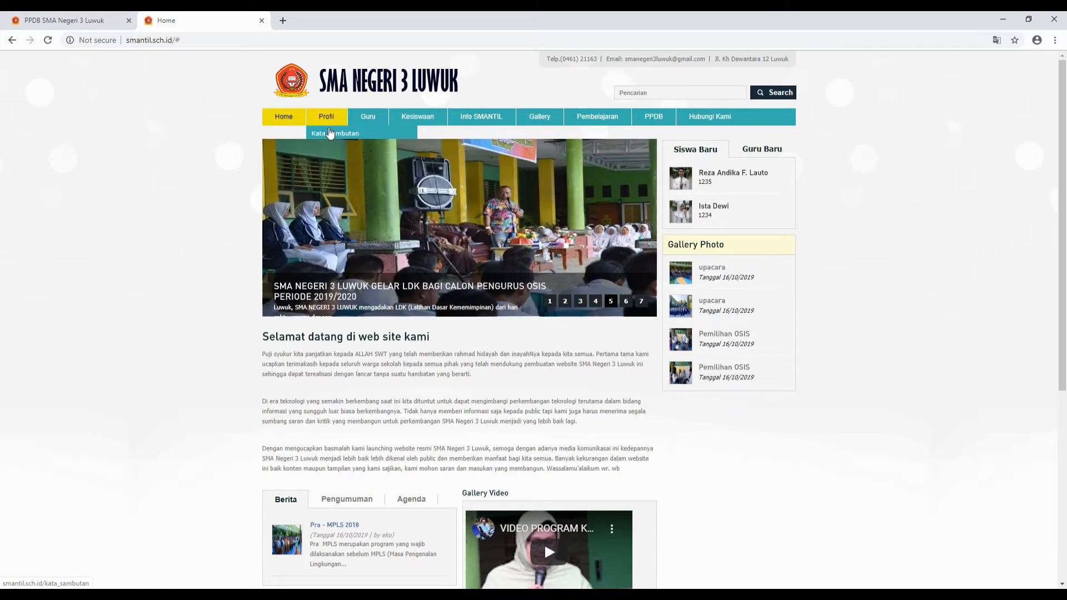
{"action": "scroll", "coordinate": [445, 407], "scroll_direction": "down", "scroll_amount": 5}
{"action": "scroll", "coordinate": [441, 407], "scroll_direction": "up", "scroll_amount": 5}
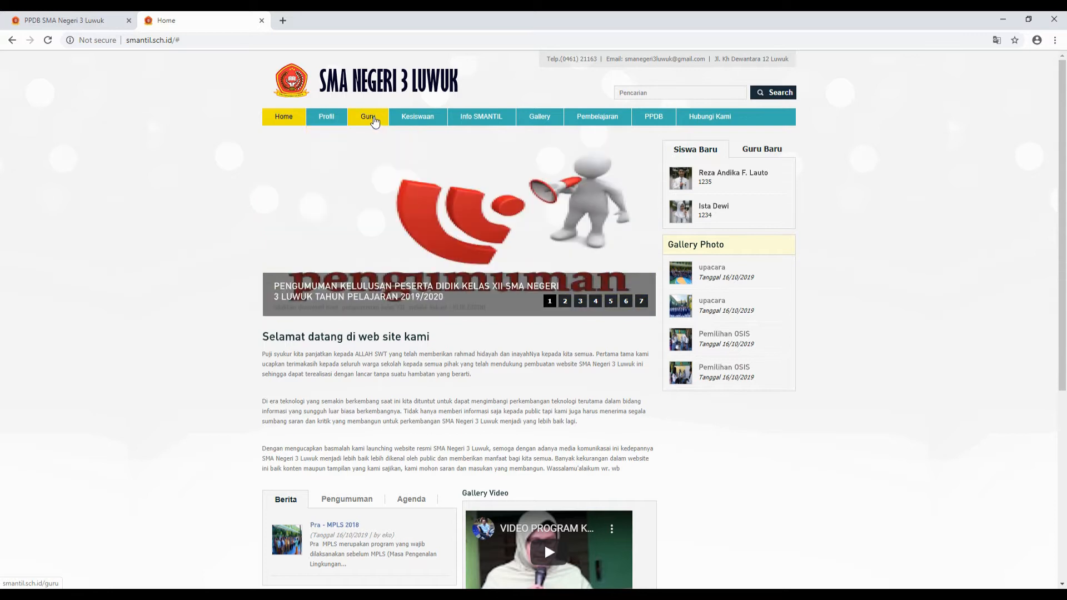
{"action": "left_click", "coordinate": [371, 121]}
{"action": "scroll", "coordinate": [537, 369], "scroll_direction": "down", "scroll_amount": 5}
{"action": "scroll", "coordinate": [538, 369], "scroll_direction": "down", "scroll_amount": 2}
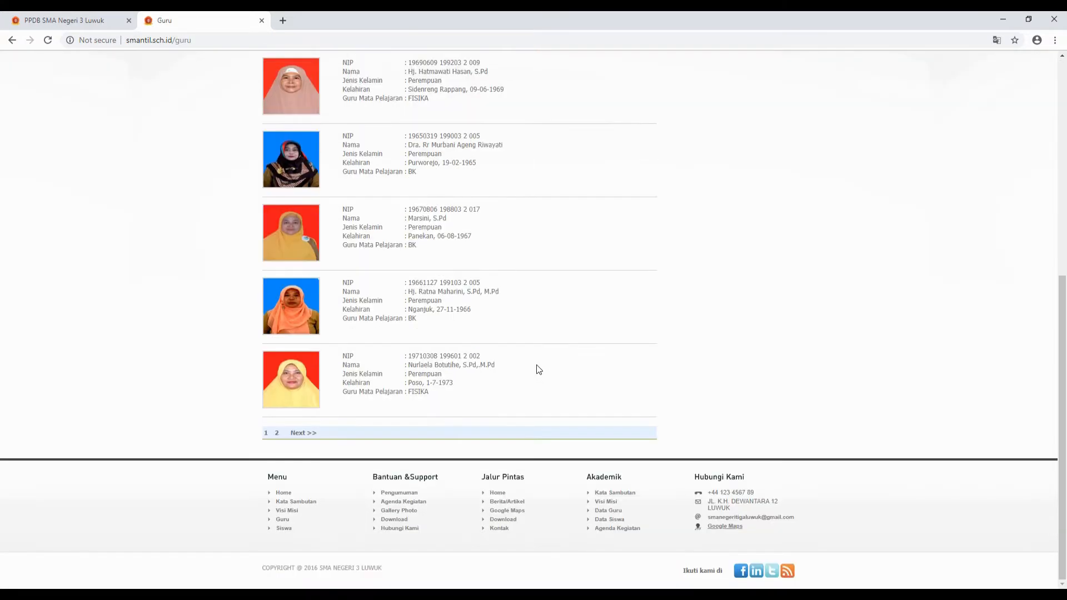
{"action": "scroll", "coordinate": [506, 353], "scroll_direction": "up", "scroll_amount": 6}
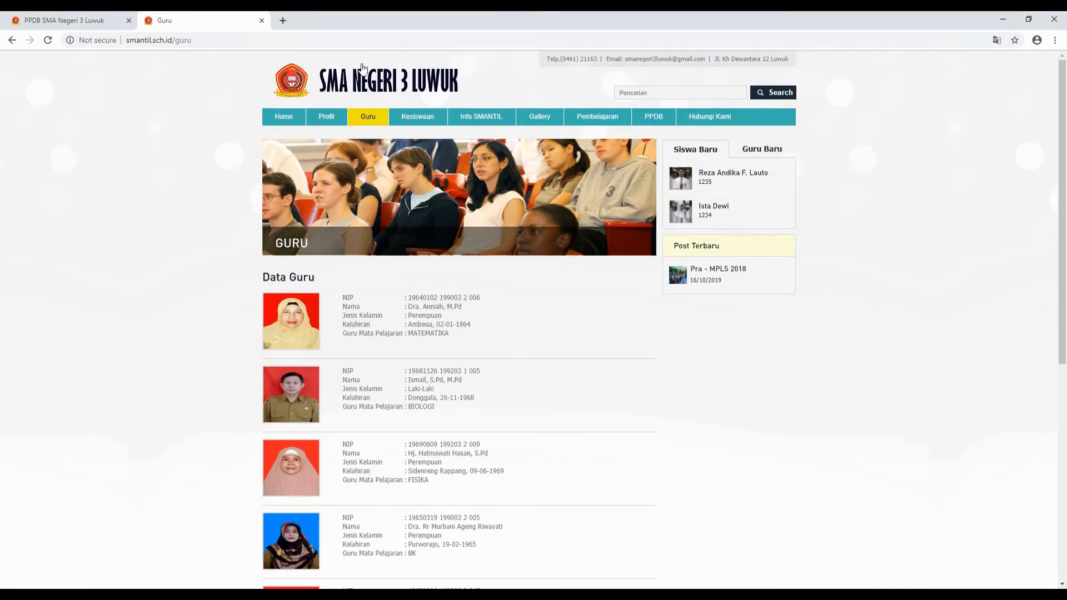
- View Kesiswaan > Data Siswa and Prestasi Siswa, dismissing the coming-soon notice
{"action": "mouse_move", "coordinate": [419, 120]}
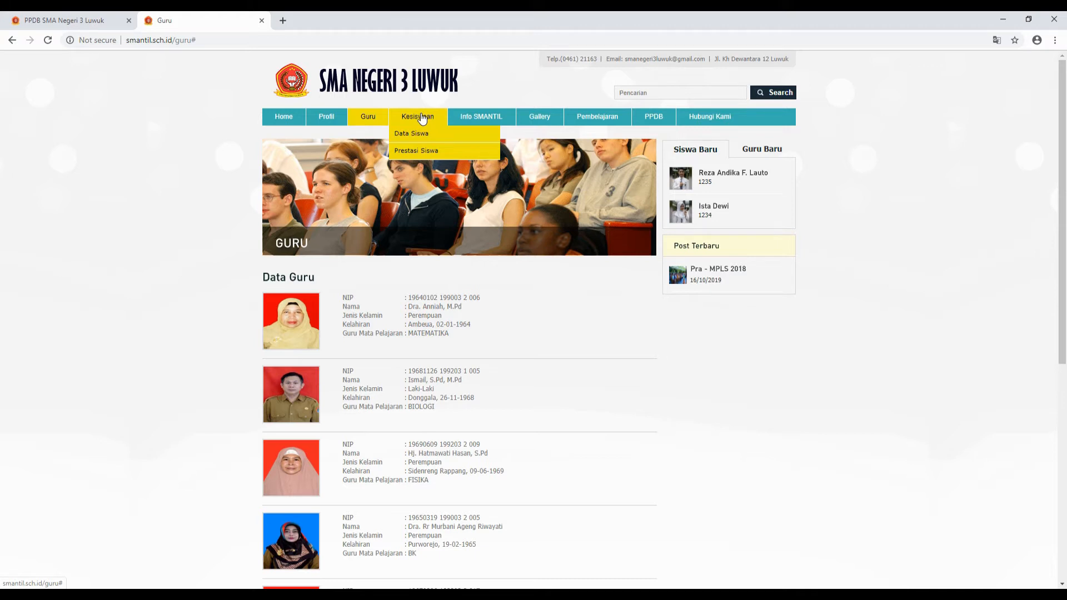
{"action": "left_click", "coordinate": [424, 136]}
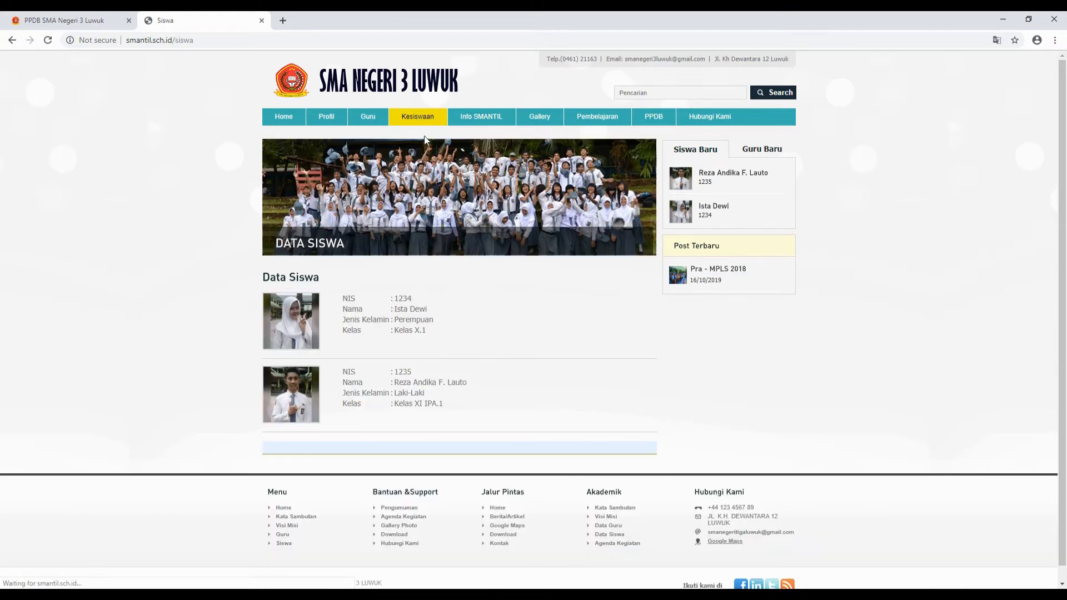
{"action": "left_click", "coordinate": [412, 117]}
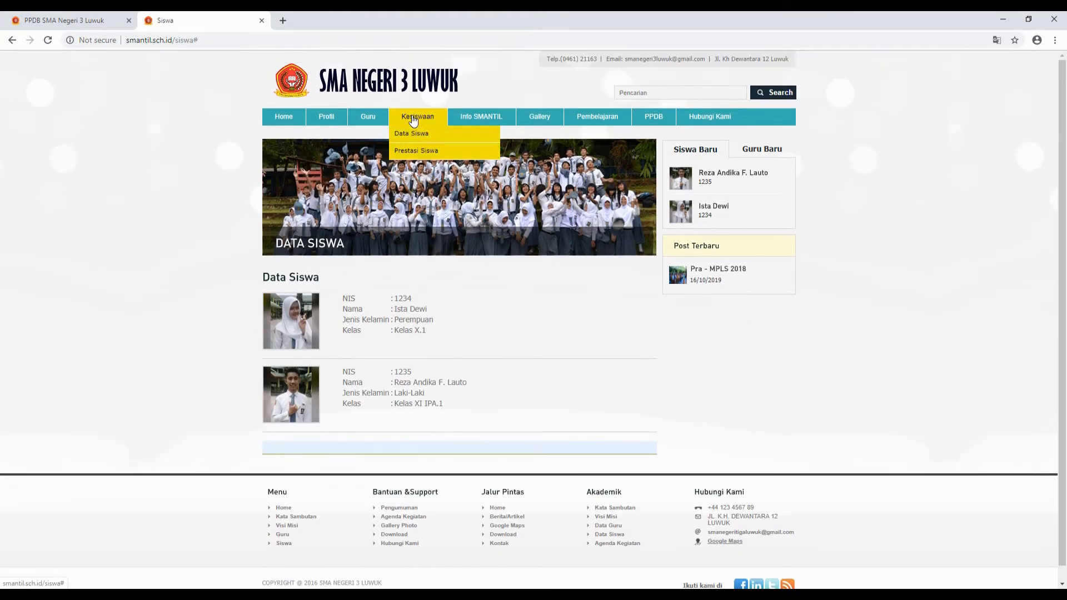
{"action": "left_click", "coordinate": [410, 155]}
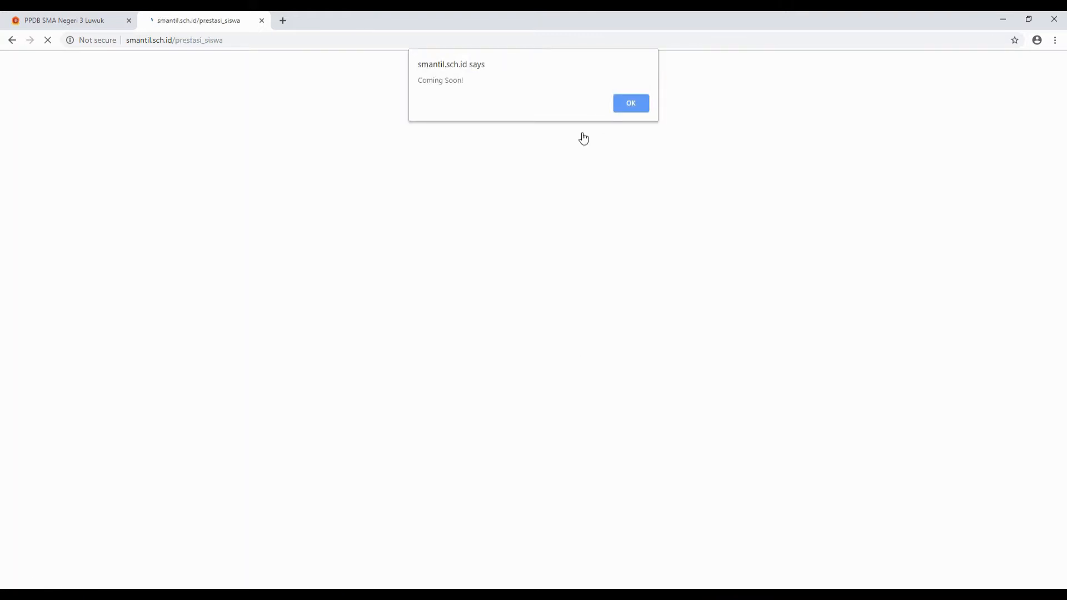
{"action": "left_click", "coordinate": [621, 113]}
{"action": "left_click", "coordinate": [12, 40]}
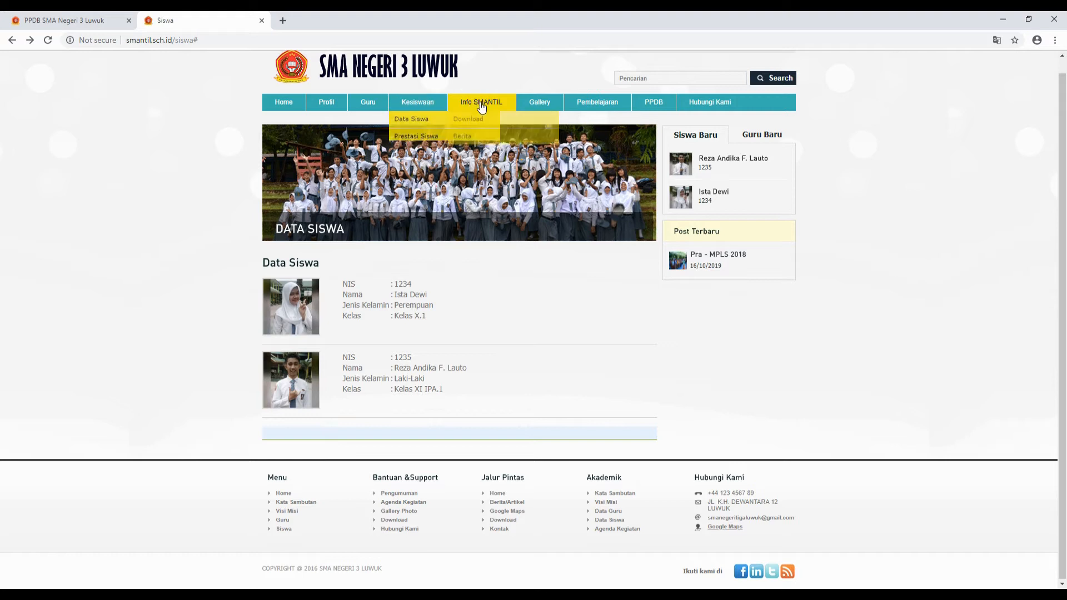
- Go back to the school homepage, skim its menus, and return to the PPDB questionnaire
{"action": "mouse_move", "coordinate": [481, 108]}
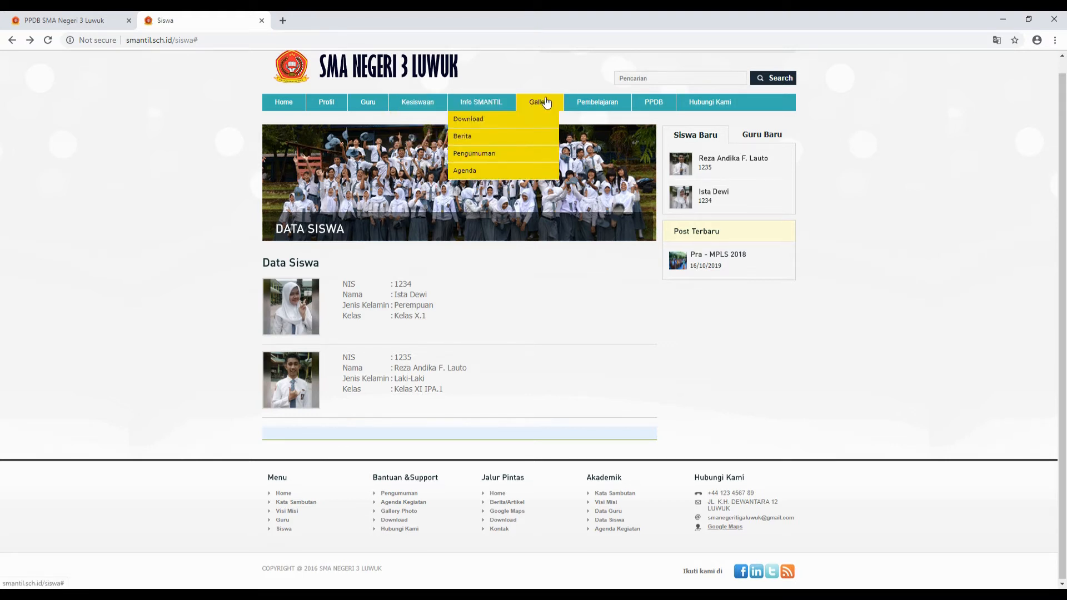
{"action": "mouse_move", "coordinate": [549, 101]}
{"action": "mouse_move", "coordinate": [611, 106]}
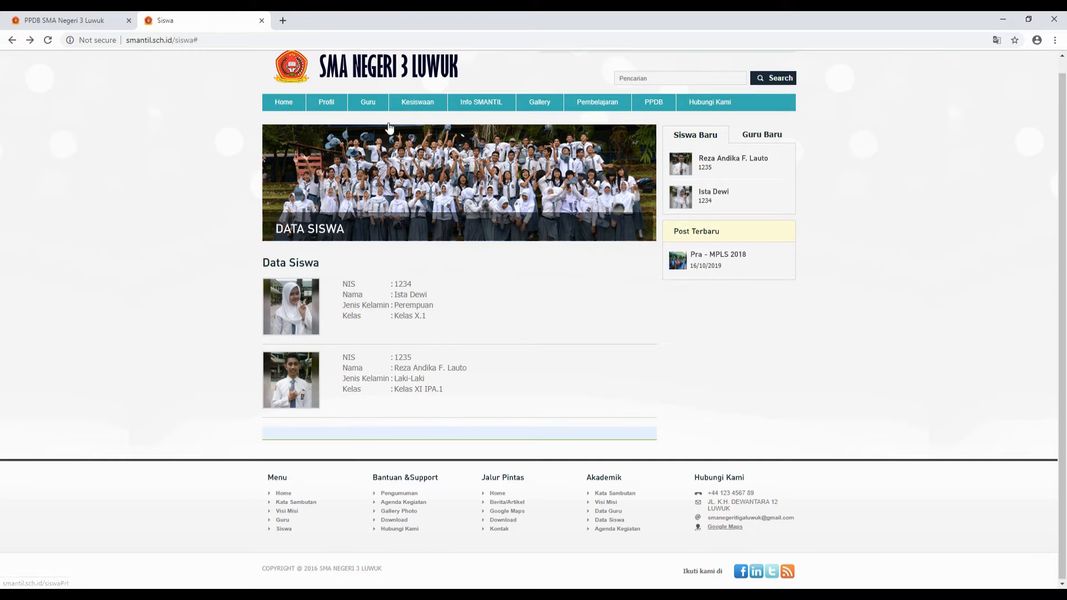
{"action": "left_click", "coordinate": [271, 105]}
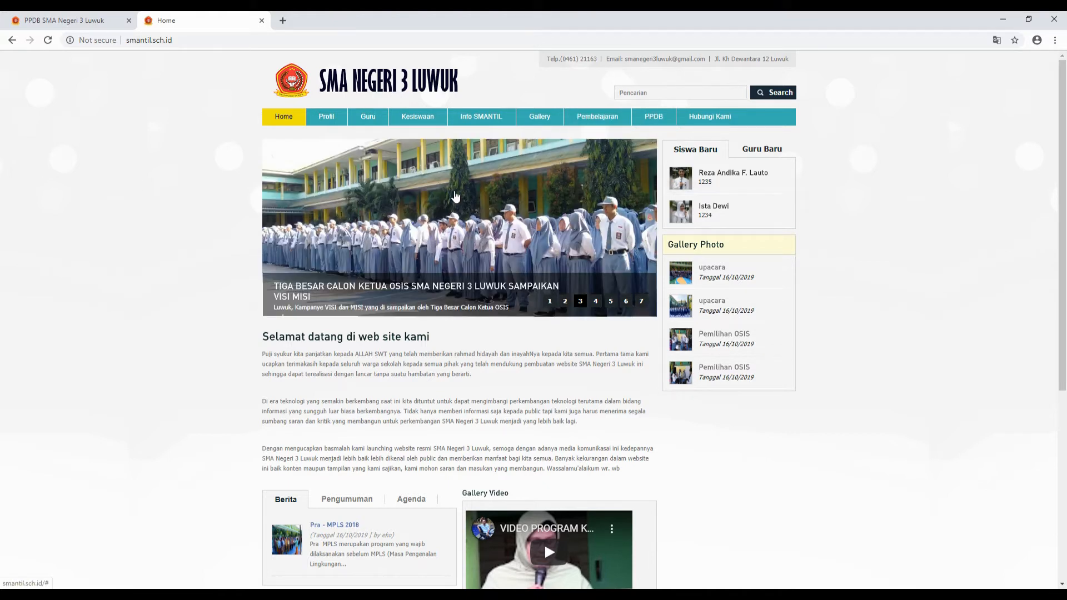
{"action": "mouse_move", "coordinate": [448, 122]}
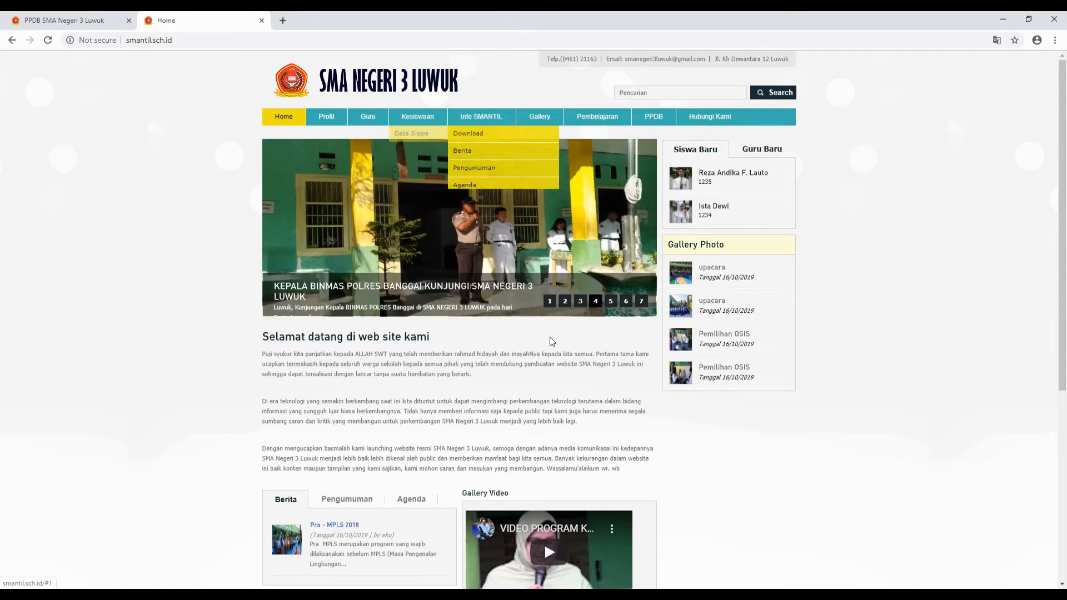
{"action": "scroll", "coordinate": [550, 341], "scroll_direction": "down", "scroll_amount": 4}
{"action": "scroll", "coordinate": [550, 342], "scroll_direction": "up", "scroll_amount": 4}
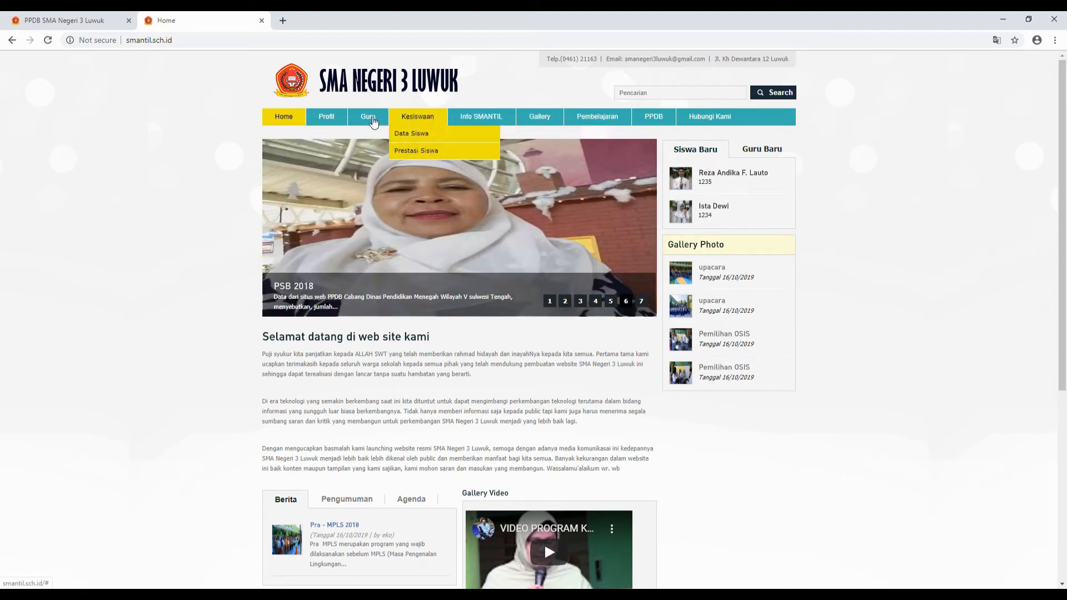
{"action": "mouse_move", "coordinate": [328, 123]}
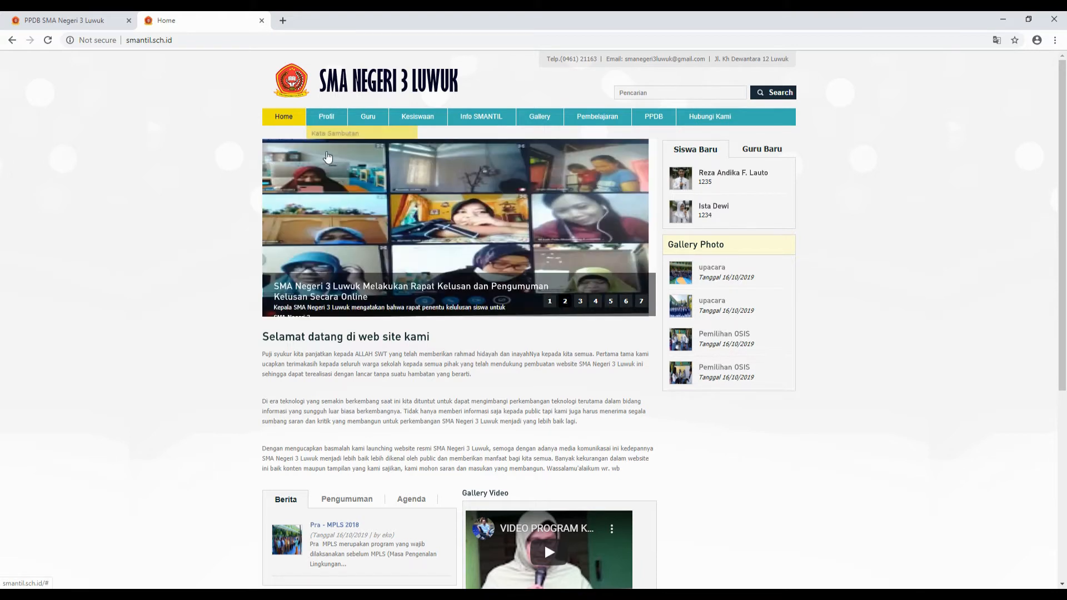
{"action": "left_click", "coordinate": [61, 22]}
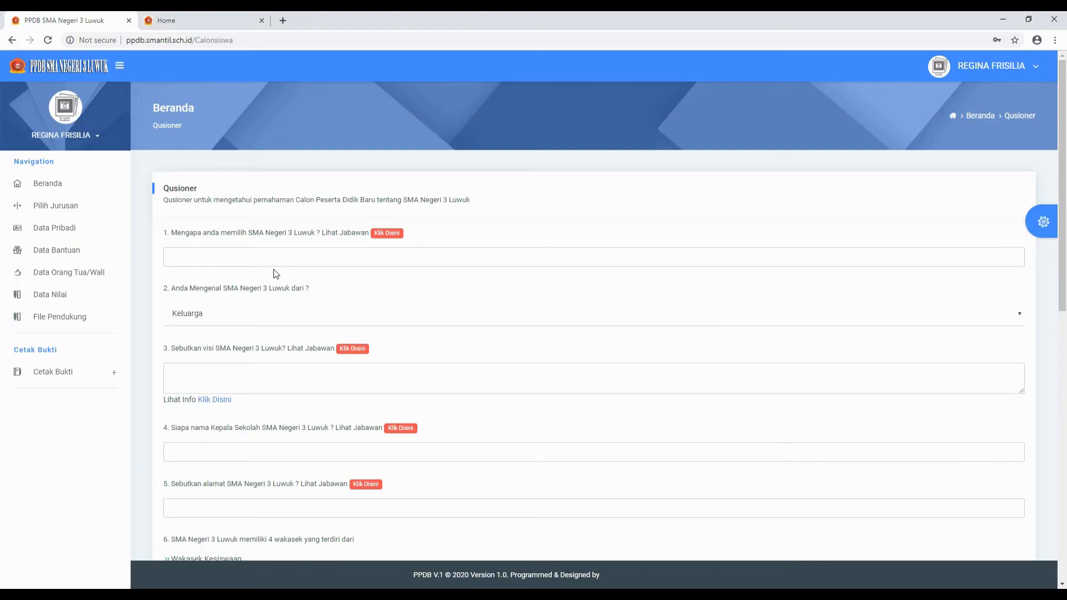
- Begin question 1's answer with 'Menurut saya SMA Negeri 3 Luwuk a…', fixing stray characters
{"action": "scroll", "coordinate": [348, 393], "scroll_direction": "down", "scroll_amount": 7}
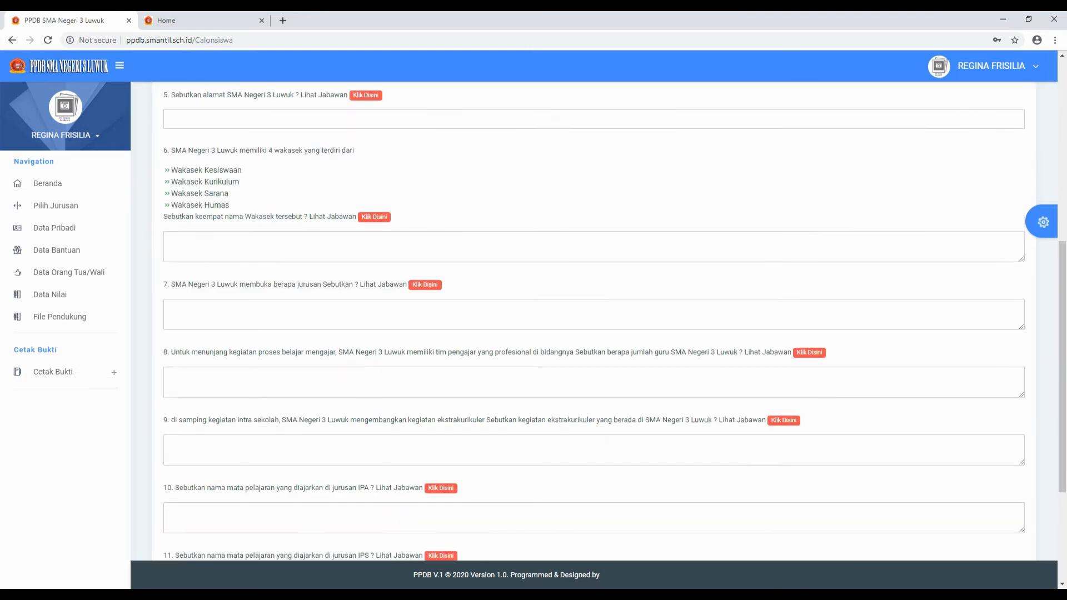
{"action": "scroll", "coordinate": [538, 421], "scroll_direction": "down", "scroll_amount": 3}
{"action": "scroll", "coordinate": [538, 421], "scroll_direction": "up", "scroll_amount": 9}
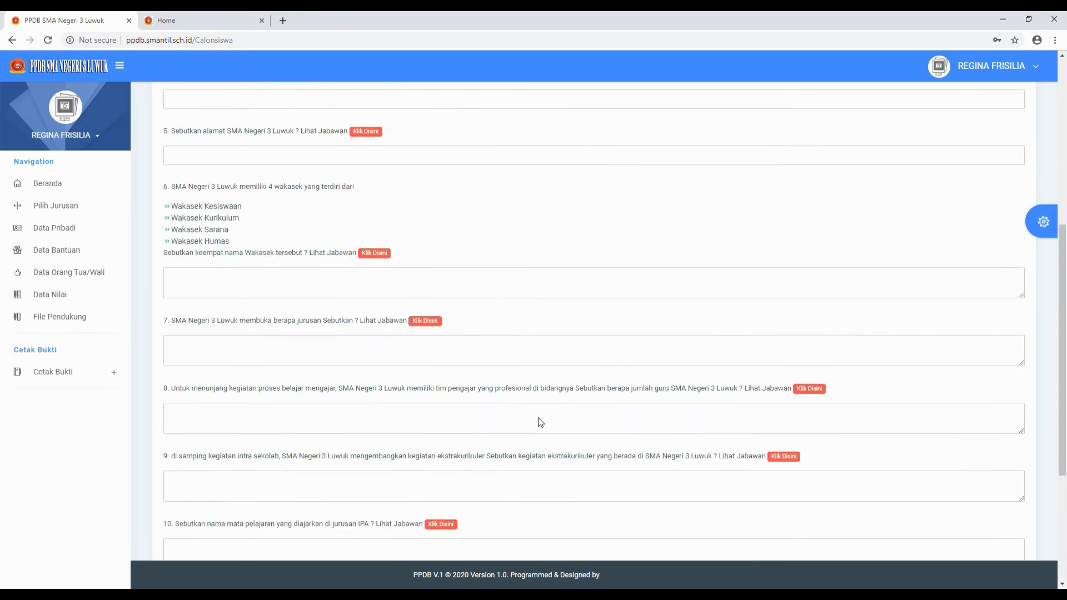
{"action": "scroll", "coordinate": [538, 418], "scroll_direction": "up", "scroll_amount": 1}
{"action": "left_click", "coordinate": [186, 181]}
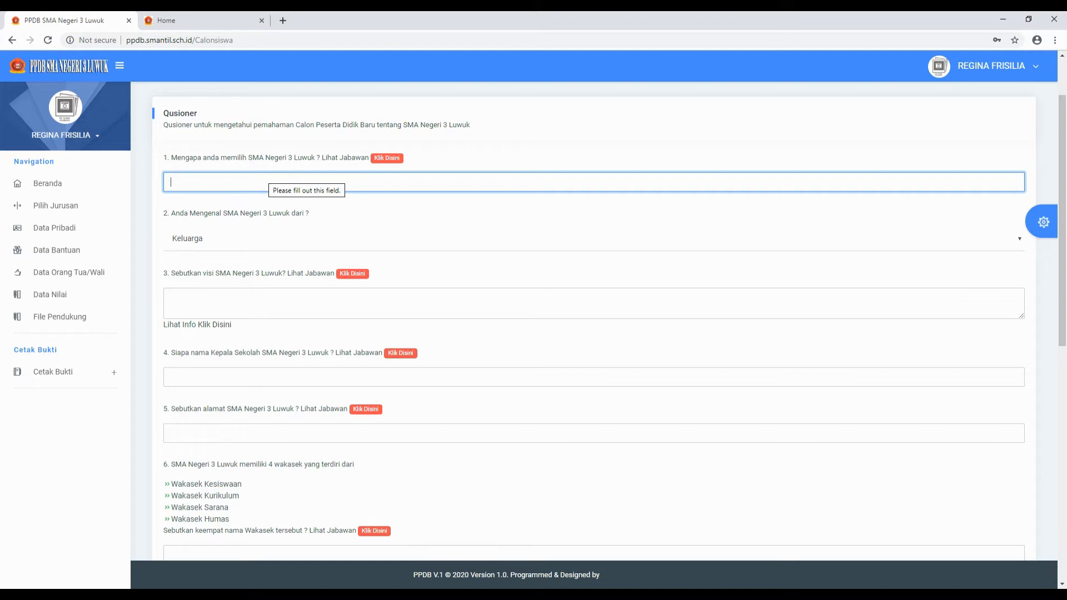
{"action": "type", "text": "Menutut"}
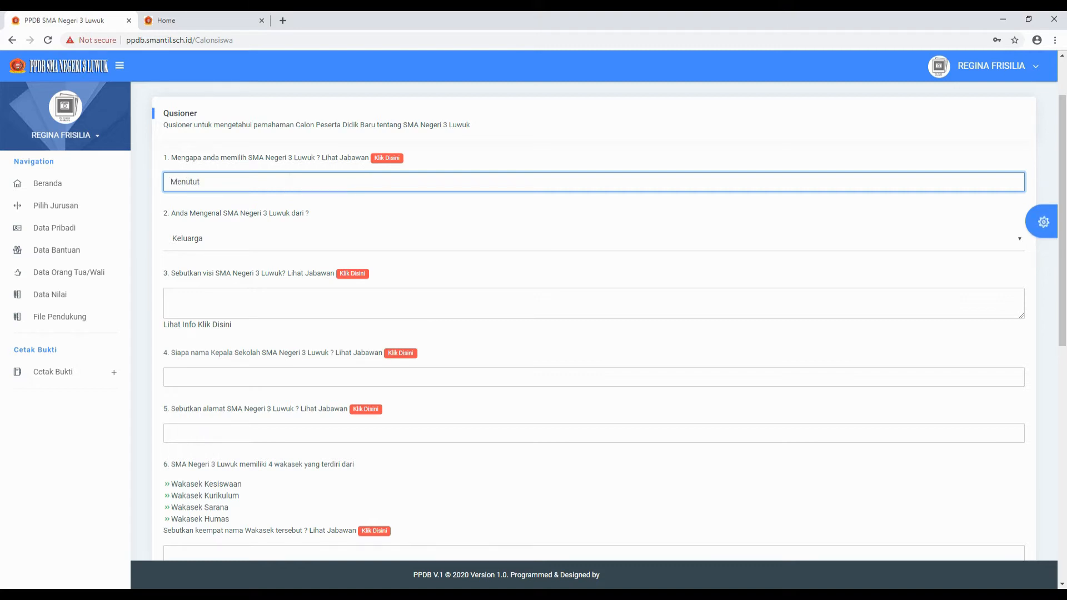
{"action": "key", "text": "BackSpace"}
{"action": "type", "text": "=="}
{"action": "key", "text": "BackSpace"}
{"action": "type", "text": "t saya SMA Negeri 3 Luwuk a"}
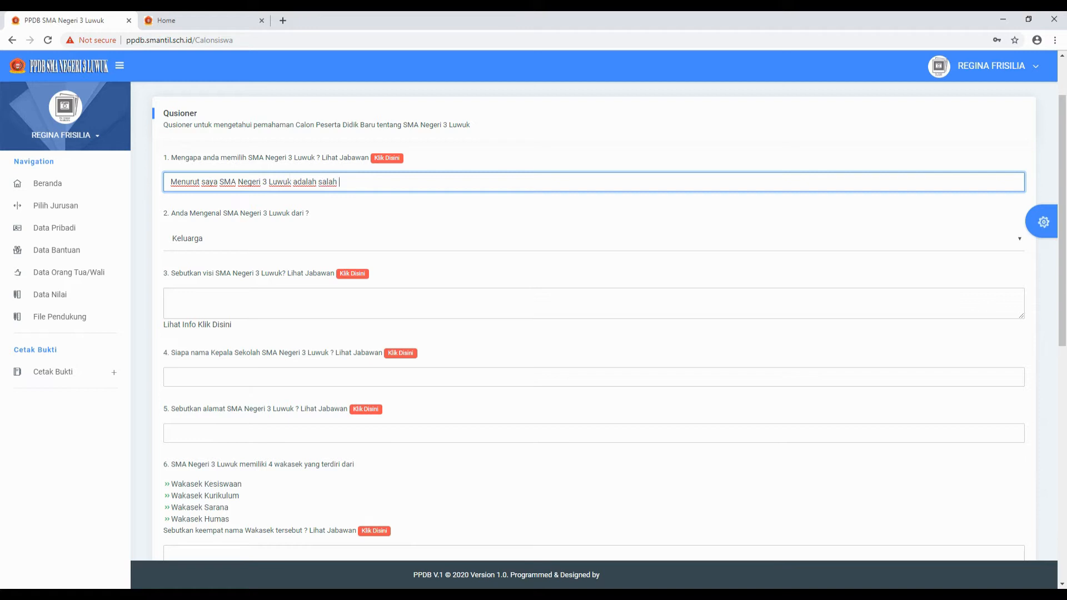
- Complete it as '…adalah salah satu sekolah terbaik di Luwuk Kabupaten Banggai', inserting 'Luwuk'
{"action": "type", "text": "dalah salah satu dari beber"}
{"action": "key", "text": "BackSpace"}
{"action": "key", "text": "BackSpace"}
{"action": "key", "text": "BackSpace"}
{"action": "type", "text": "terbaik"}
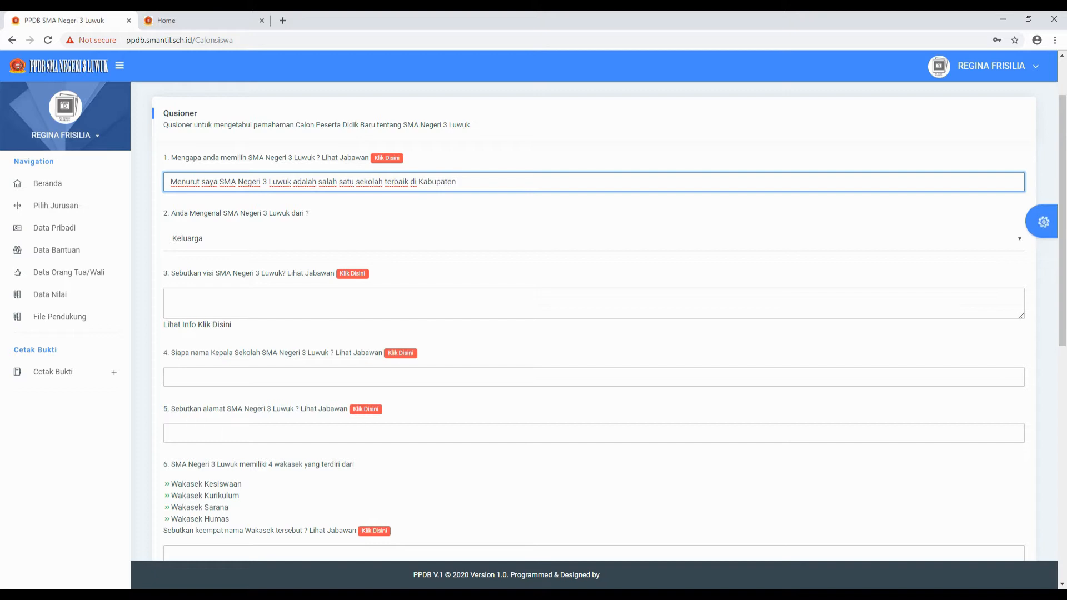
{"action": "type", "text": "Banggai"}
{"action": "left_click_drag", "start_coordinate": [424, 182], "coordinate": [418, 183]}
{"action": "type", "text": "Luwuk K"}
{"action": "key", "text": "End"}
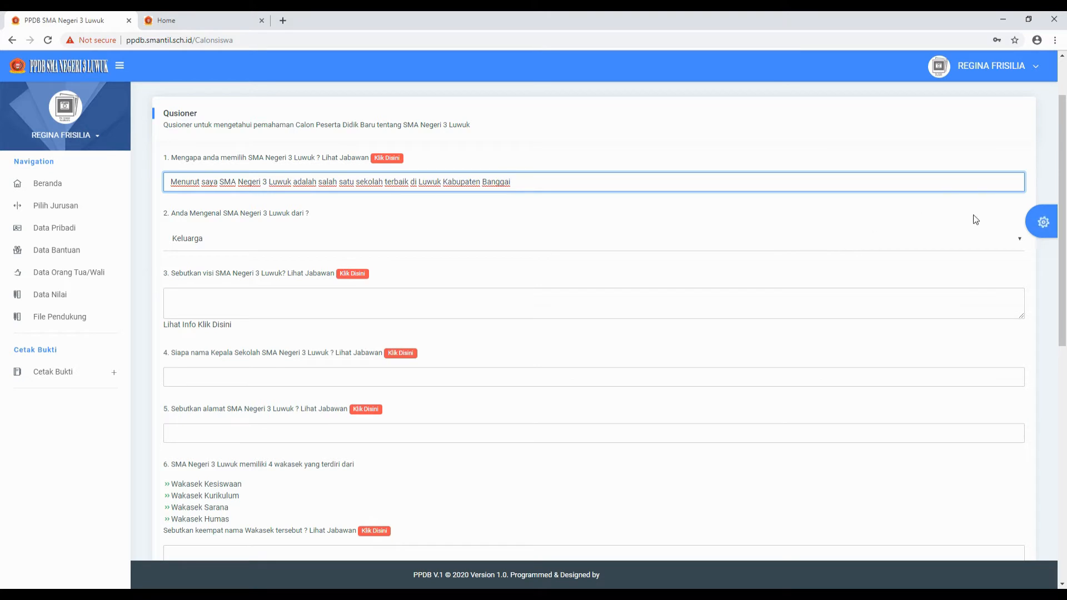
- Switch question 2's answer from Keluarga to 'Media Sosial', then show the school homepage tab
{"action": "left_click", "coordinate": [1020, 243]}
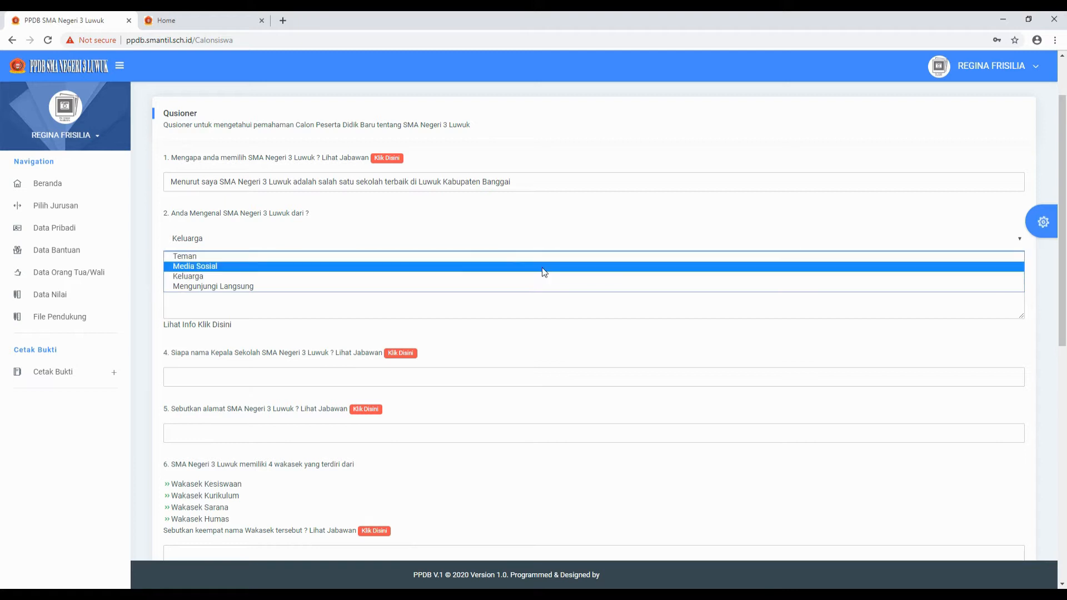
{"action": "left_click", "coordinate": [286, 268]}
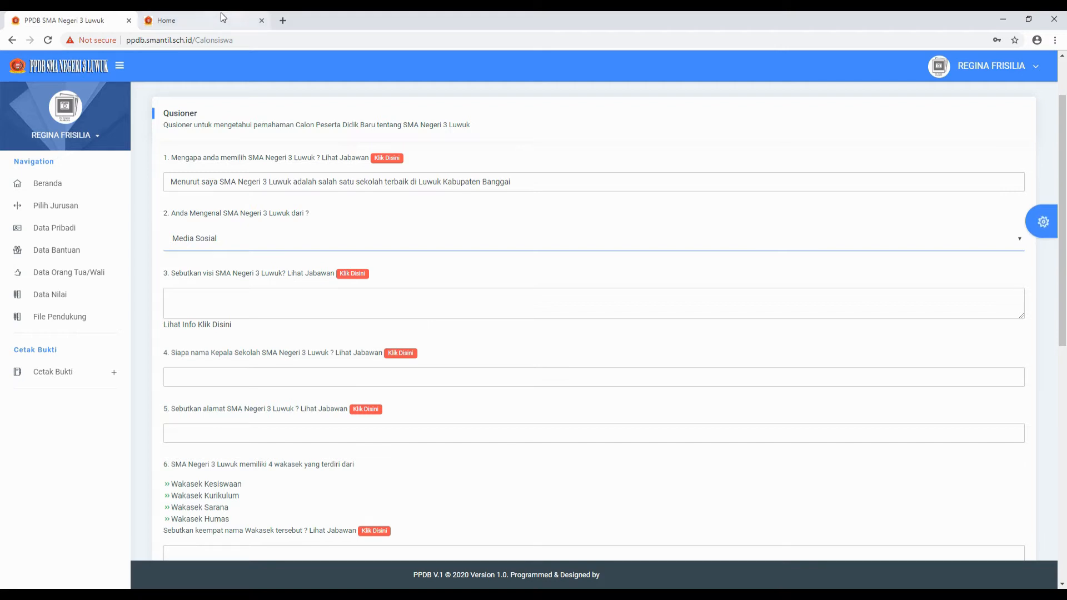
{"action": "left_click", "coordinate": [196, 21]}
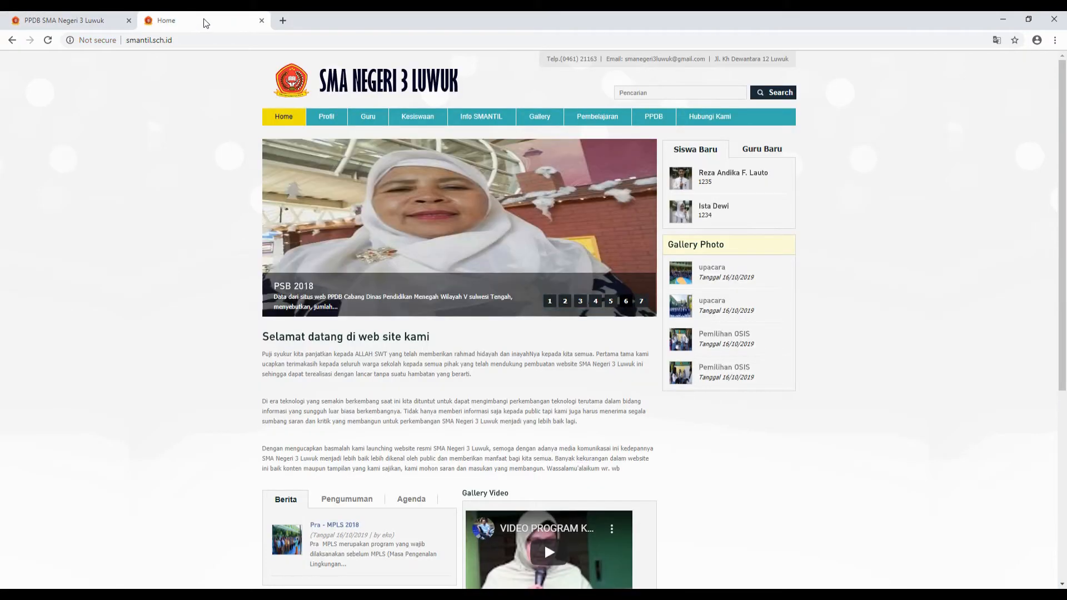
- Open Profil > Visi Misi to show the school's Visi, Misi and Tujuan Sekolah page
{"action": "mouse_move", "coordinate": [338, 120]}
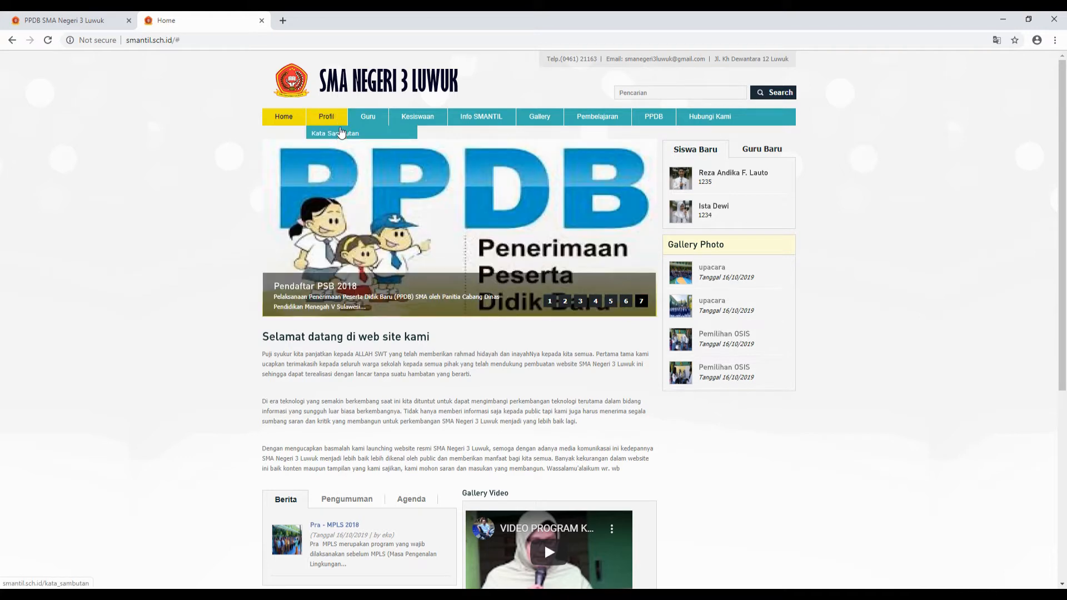
{"action": "left_click", "coordinate": [288, 118]}
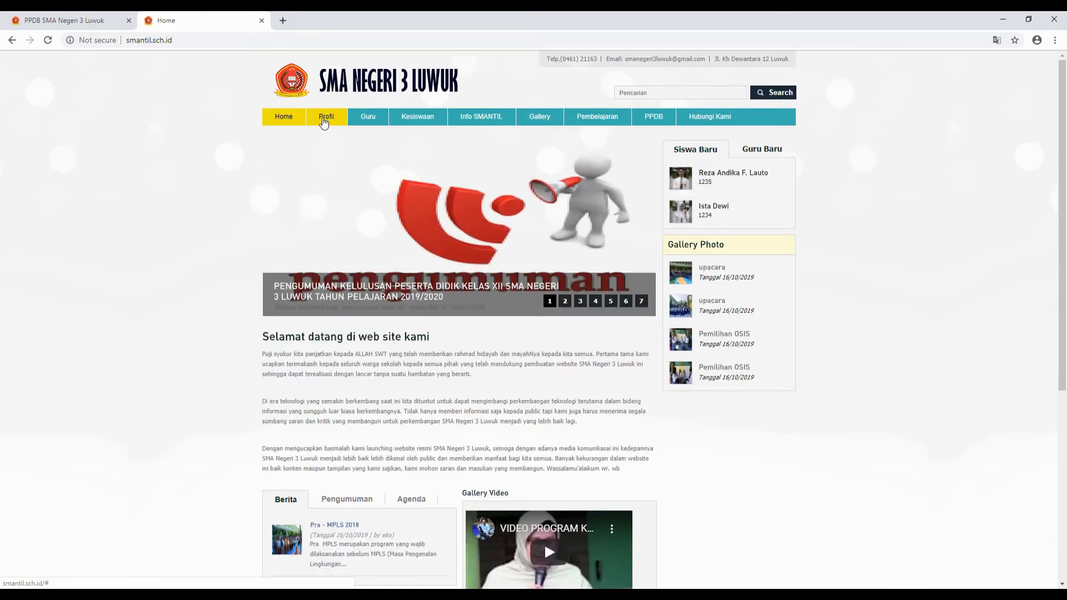
{"action": "left_click", "coordinate": [358, 118]}
{"action": "mouse_move", "coordinate": [333, 126]}
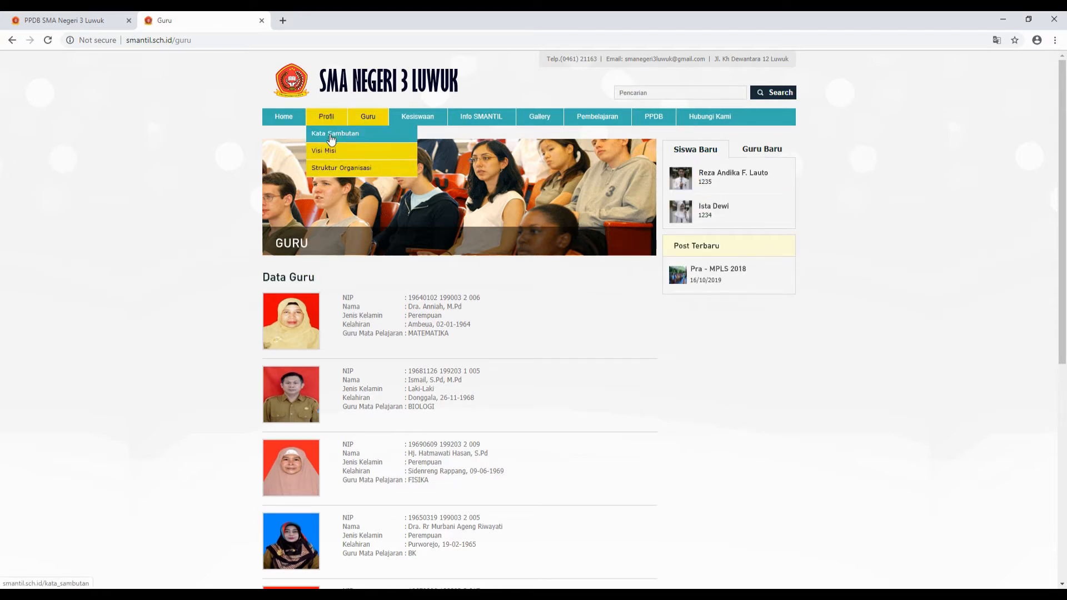
{"action": "left_click", "coordinate": [328, 154]}
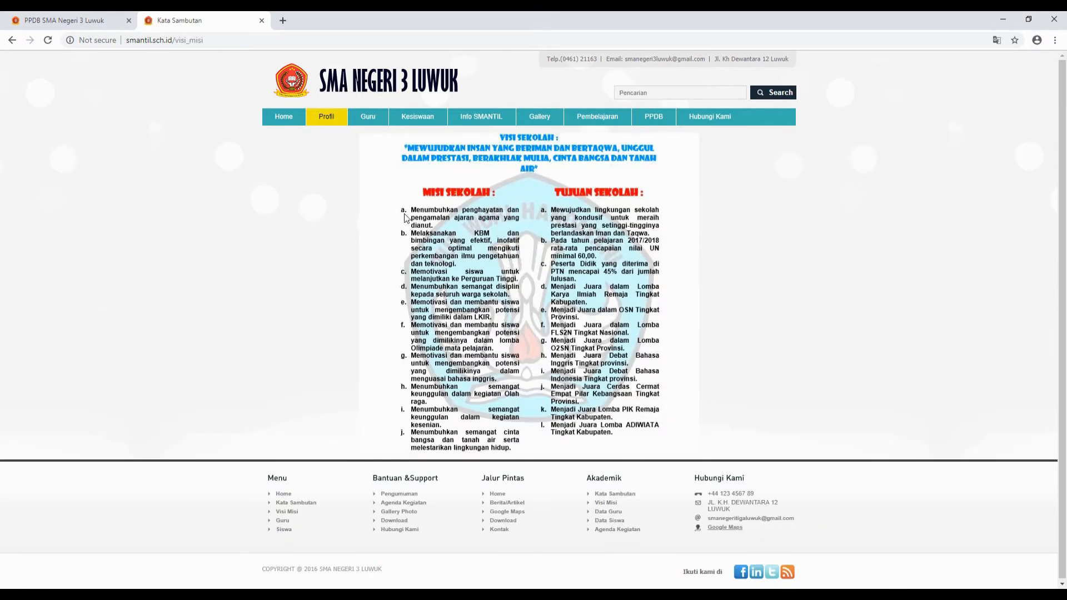
{"action": "scroll", "coordinate": [407, 218], "scroll_direction": "down", "scroll_amount": 1}
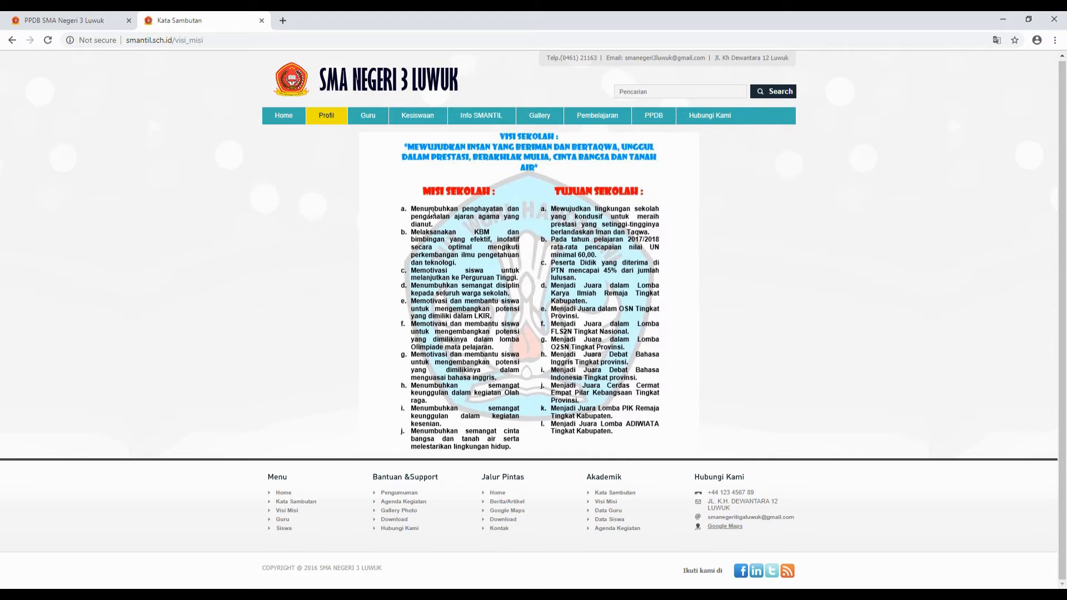
- Focus question 3's text area and clear stray characters while reading the vision on the site
{"action": "left_click", "coordinate": [46, 21]}
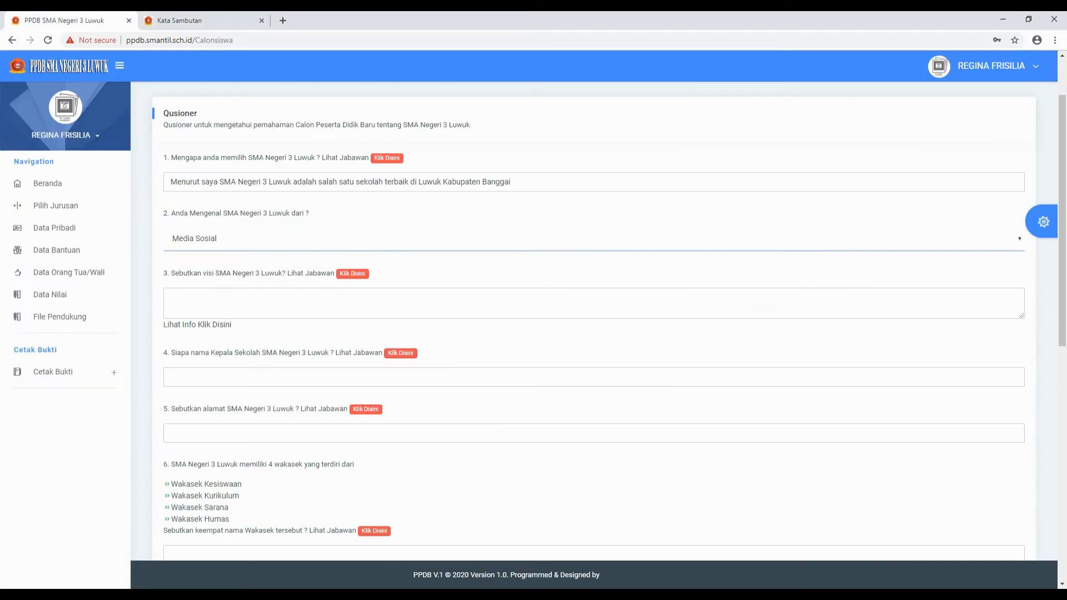
{"action": "left_click", "coordinate": [170, 299]}
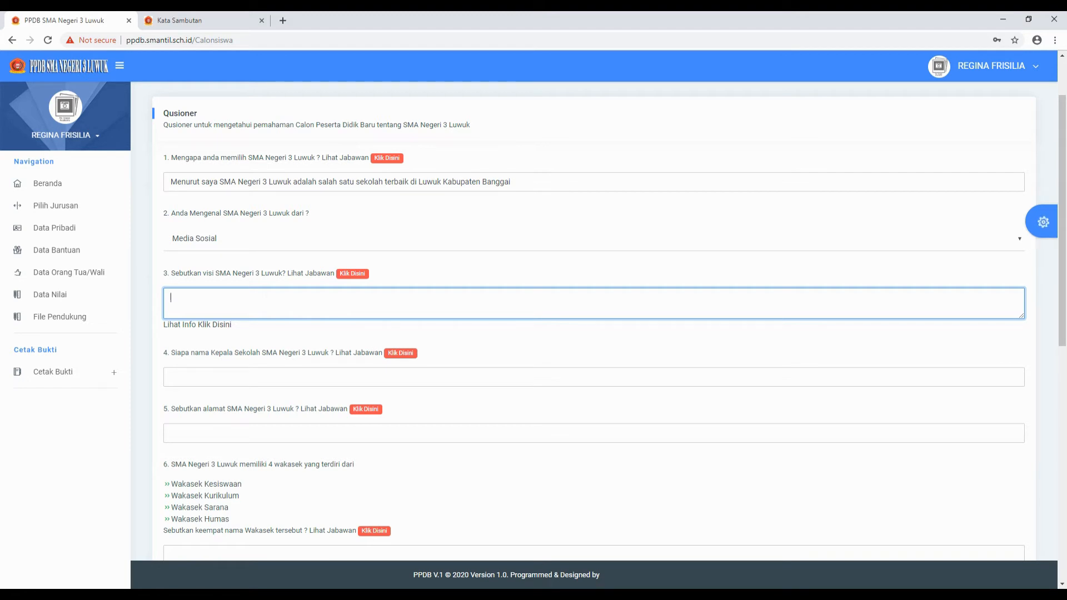
{"action": "left_click", "coordinate": [203, 20]}
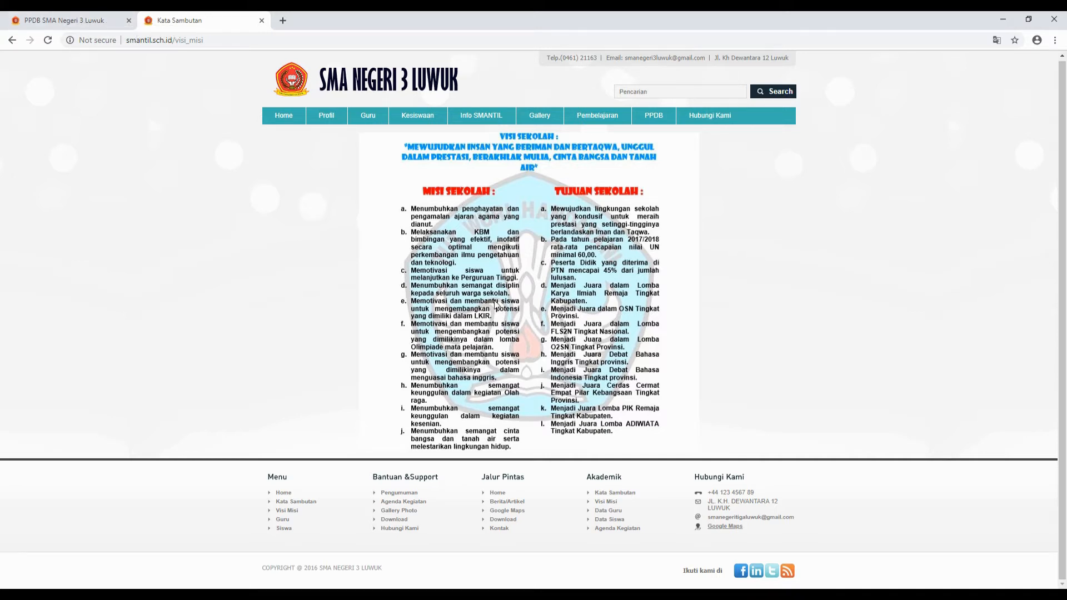
{"action": "left_click", "coordinate": [81, 21]}
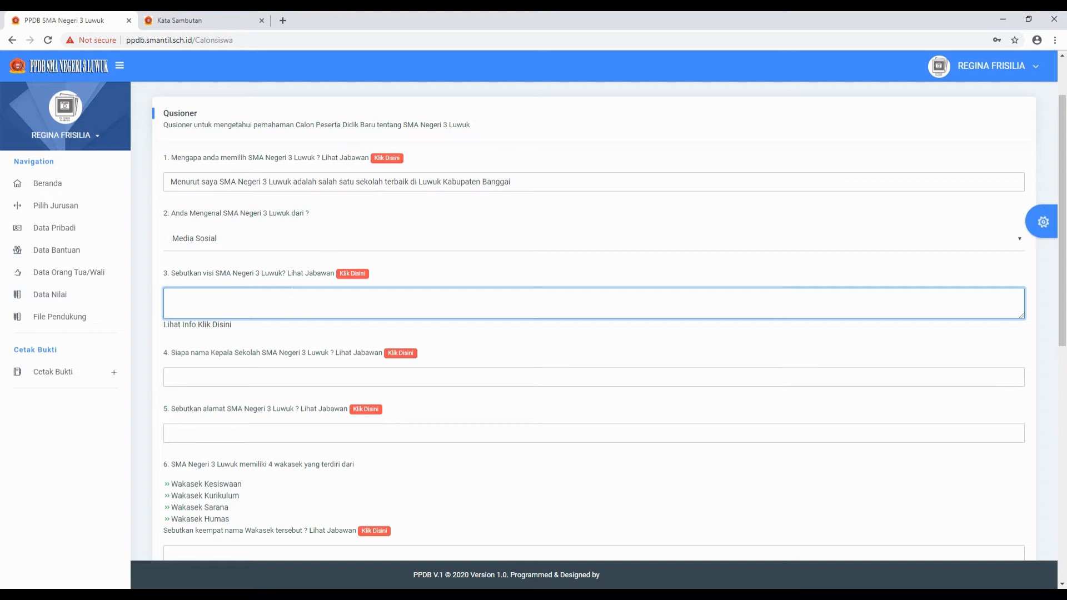
{"action": "type", "text": "M"}
{"action": "key", "text": "BackSpace"}
{"action": "key", "text": "BackSpace"}
{"action": "left_click", "coordinate": [219, 20]}
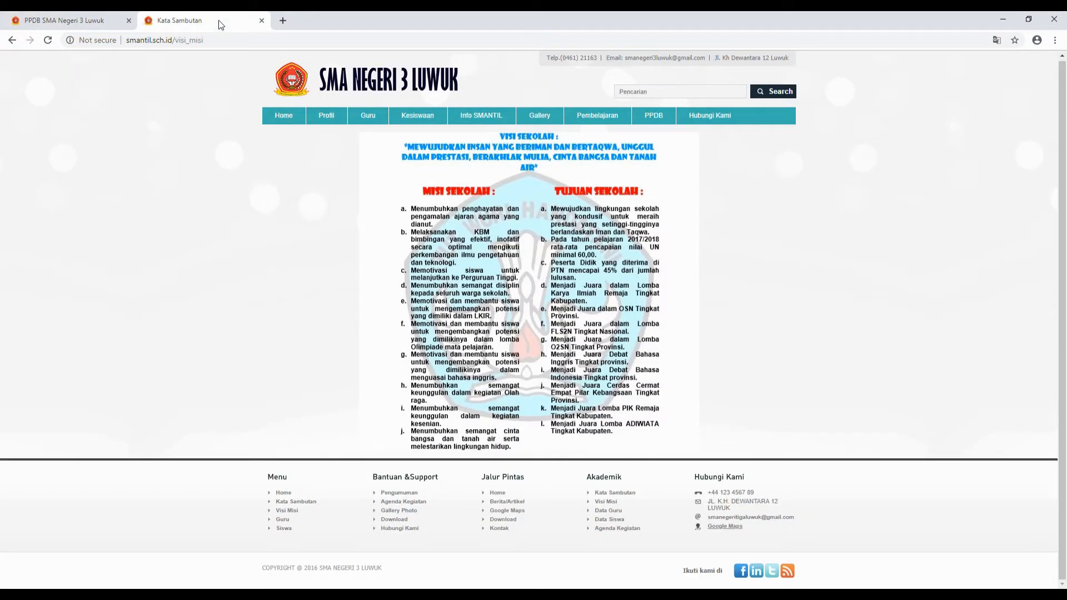
{"action": "left_click", "coordinate": [44, 20]}
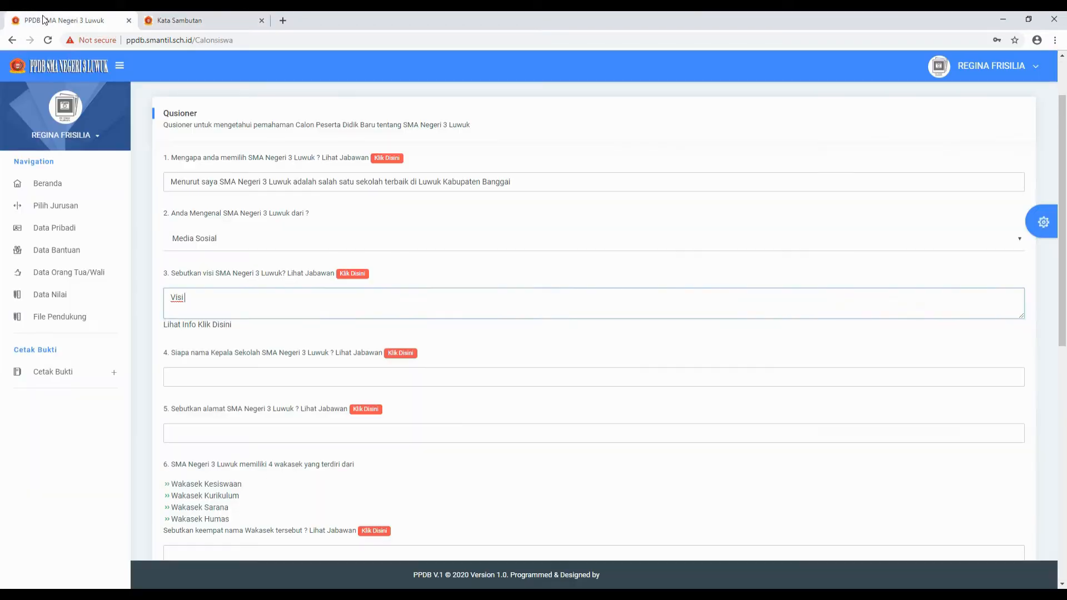
{"action": "key", "text": "BackSpace"}
{"action": "key", "text": "BackSpace"}
{"action": "key", "text": "BackSpace"}
{"action": "key", "text": "BackSpace"}
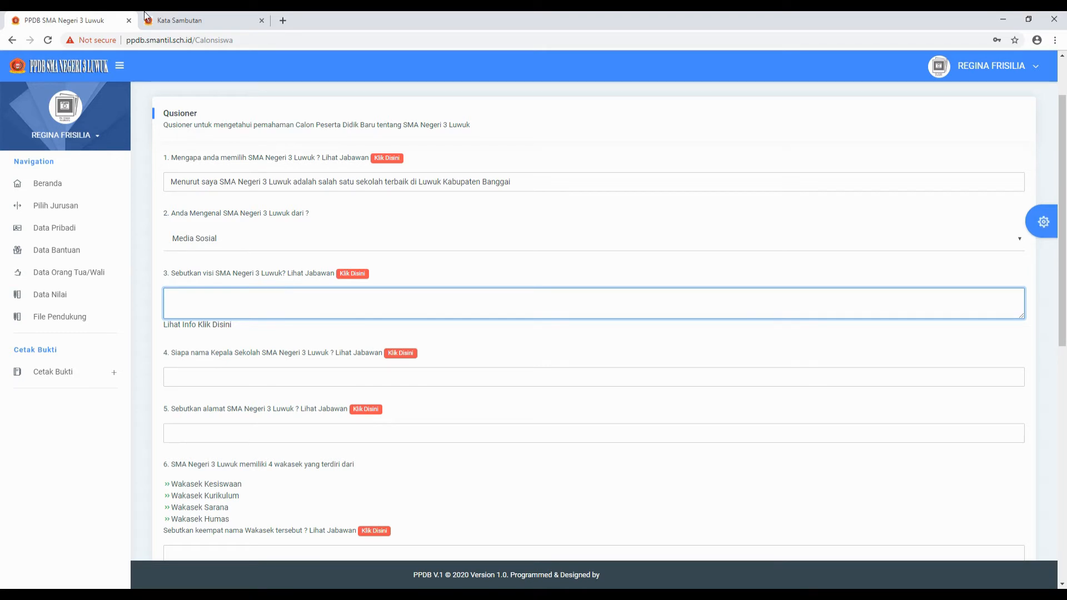
{"action": "left_click", "coordinate": [174, 20]}
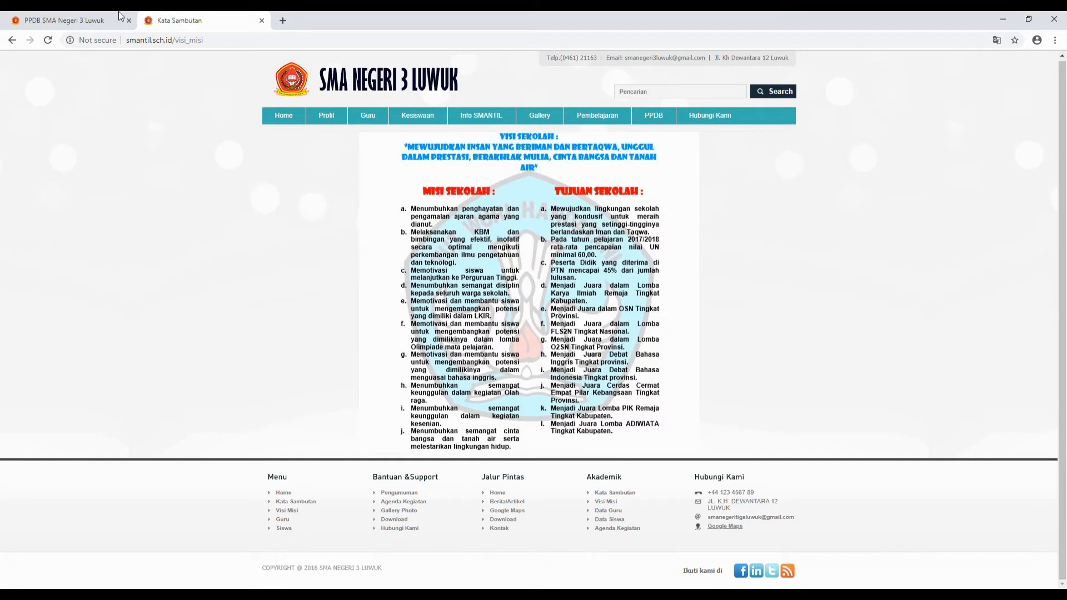
{"action": "left_click", "coordinate": [64, 20]}
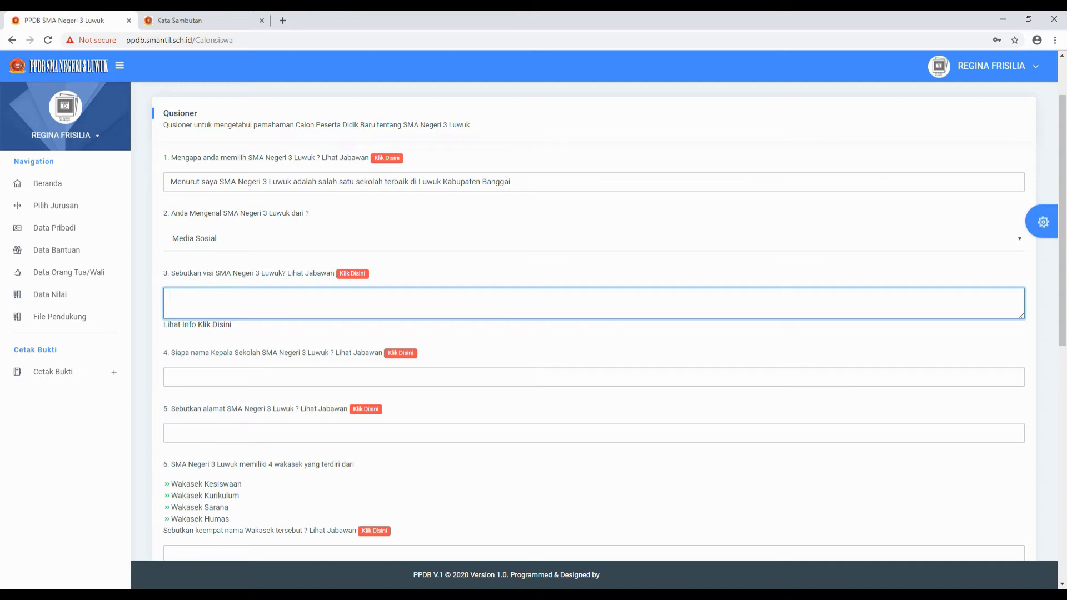
{"action": "left_click", "coordinate": [199, 20]}
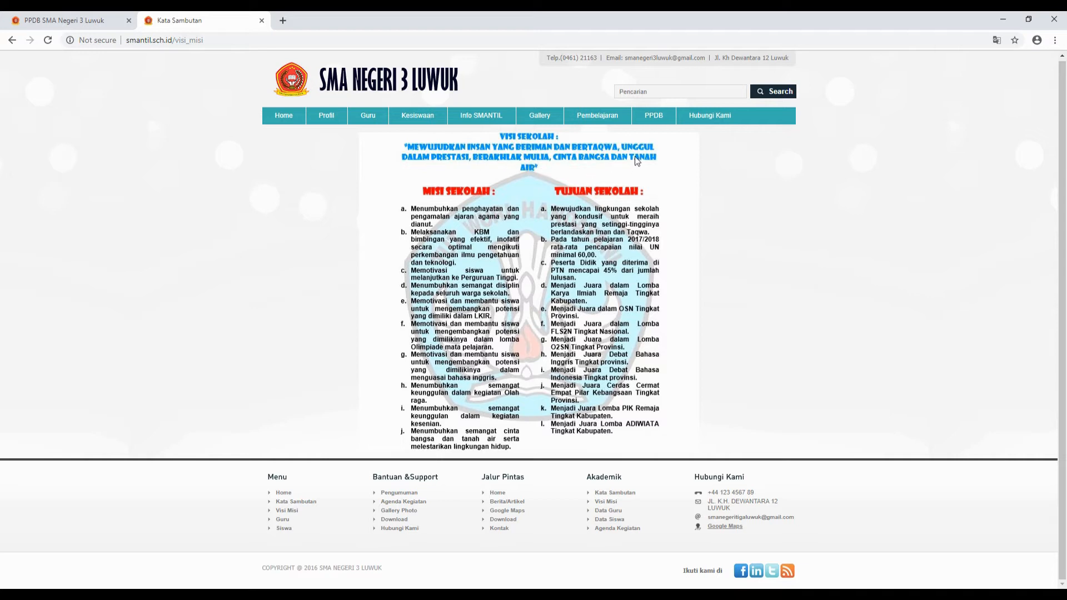
{"action": "left_click", "coordinate": [66, 21]}
- Type the vision's opening, 'MEWUJUDKAN INSAN YANG BERIMAN DAN BERTAQWA, UNGGUL DALAM PRESTASI,'
{"action": "type", "text": "MEWUJUDKAN INSAN Y"}
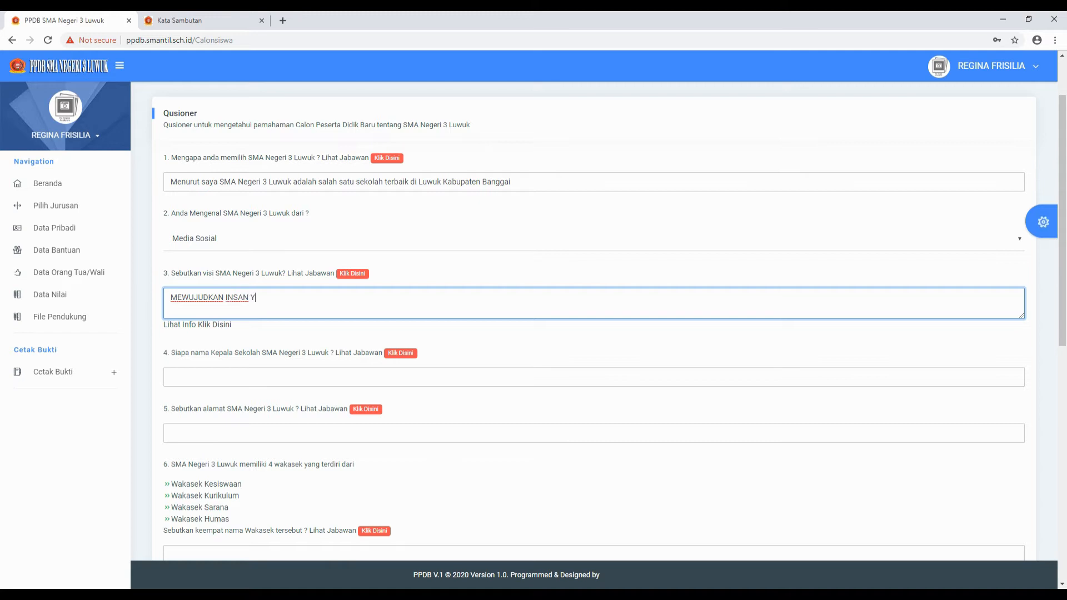
{"action": "type", "text": "ANG BERIMAN"}
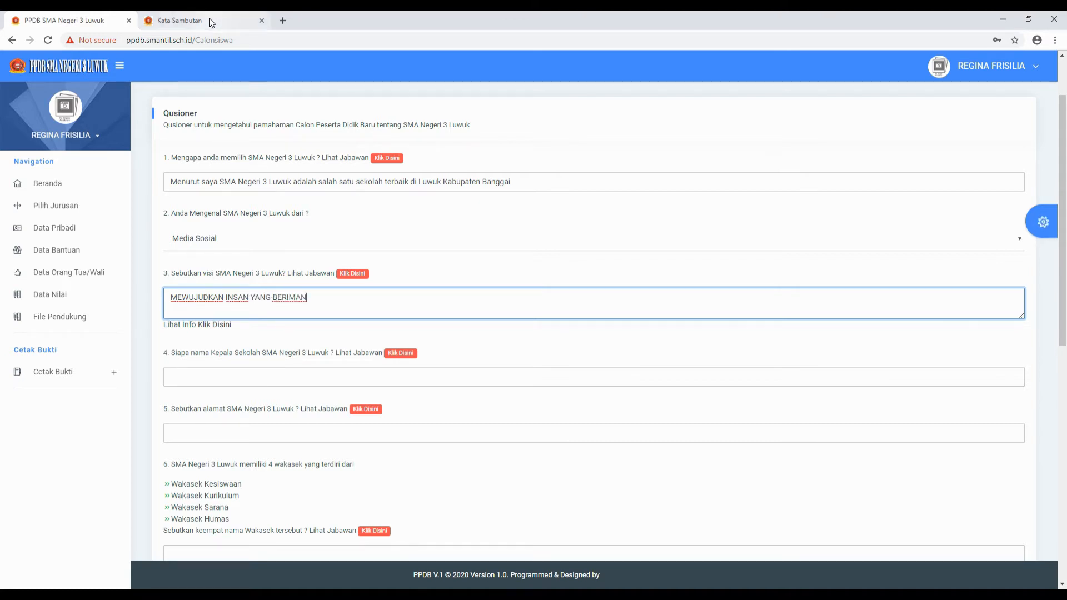
{"action": "left_click", "coordinate": [211, 21]}
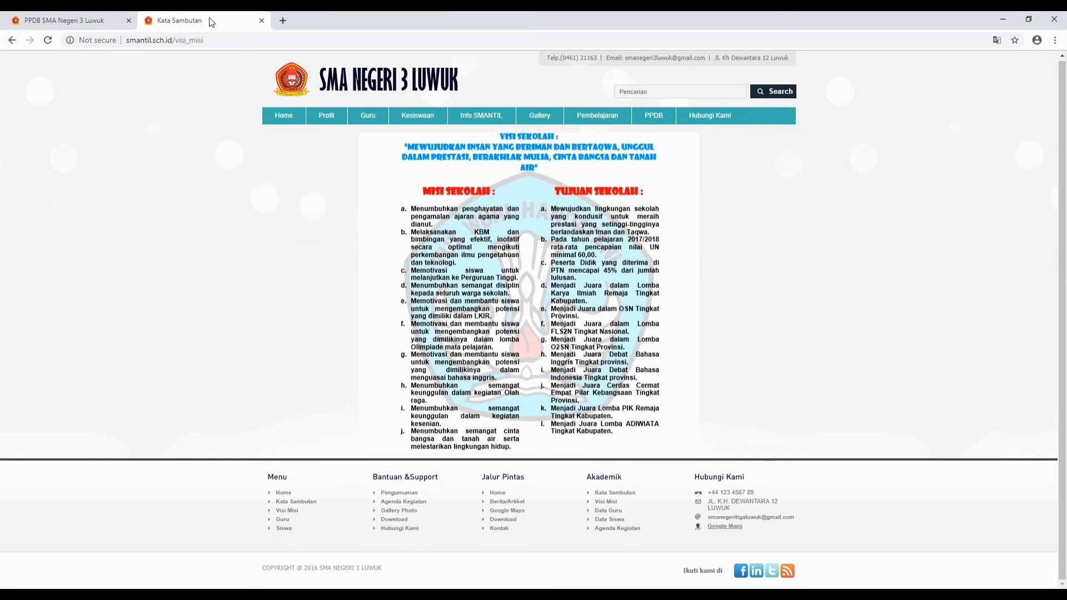
{"action": "left_click", "coordinate": [86, 21]}
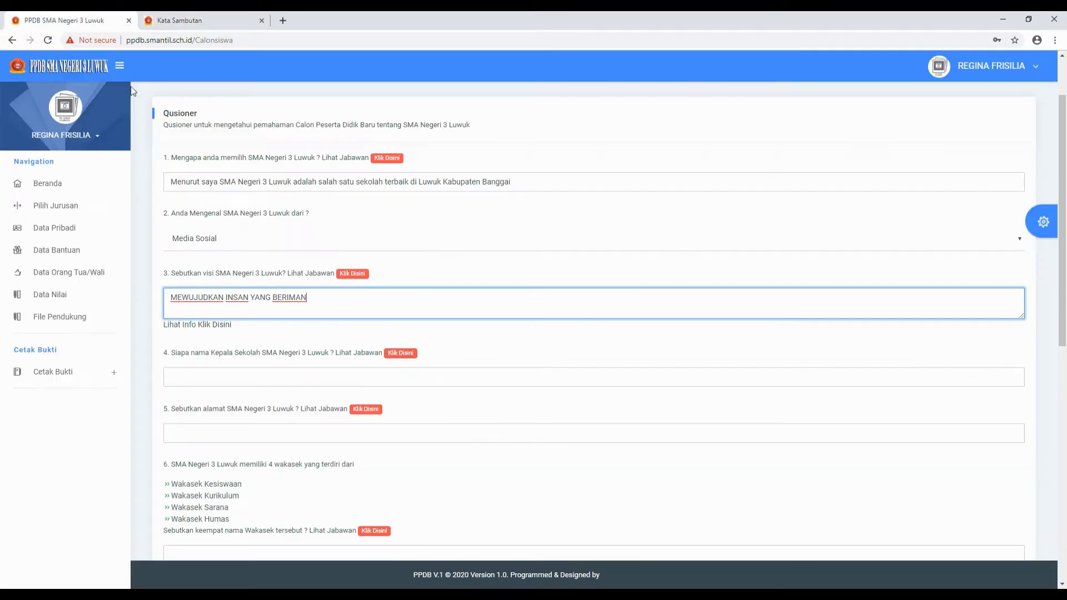
{"action": "type", "text": "DAN BERTAQA"}
{"action": "left_click", "coordinate": [205, 17]}
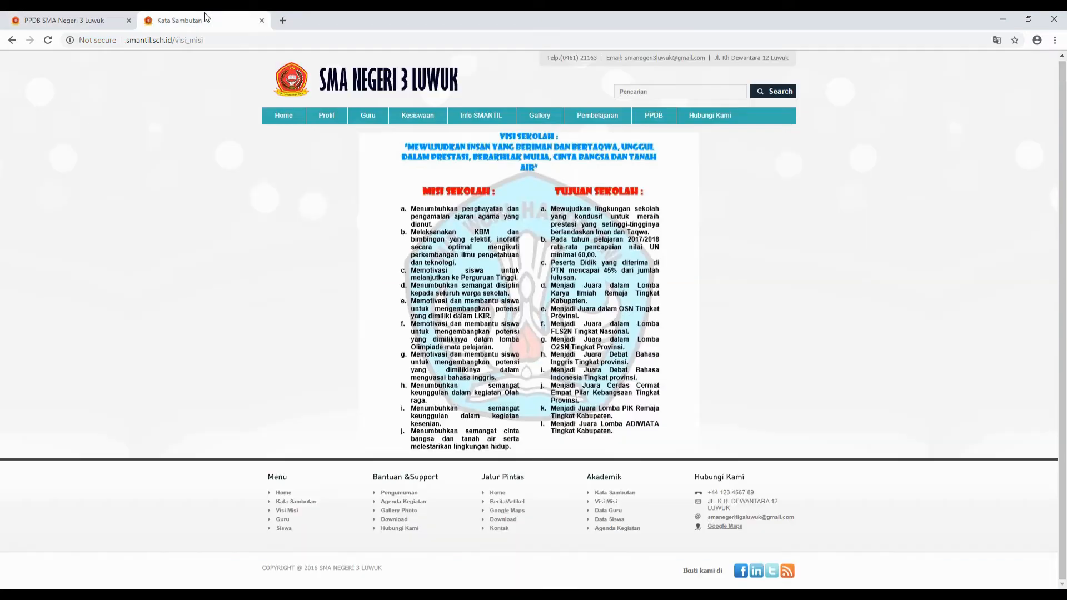
{"action": "left_click", "coordinate": [64, 21]}
{"action": "type", "text": ", UN"}
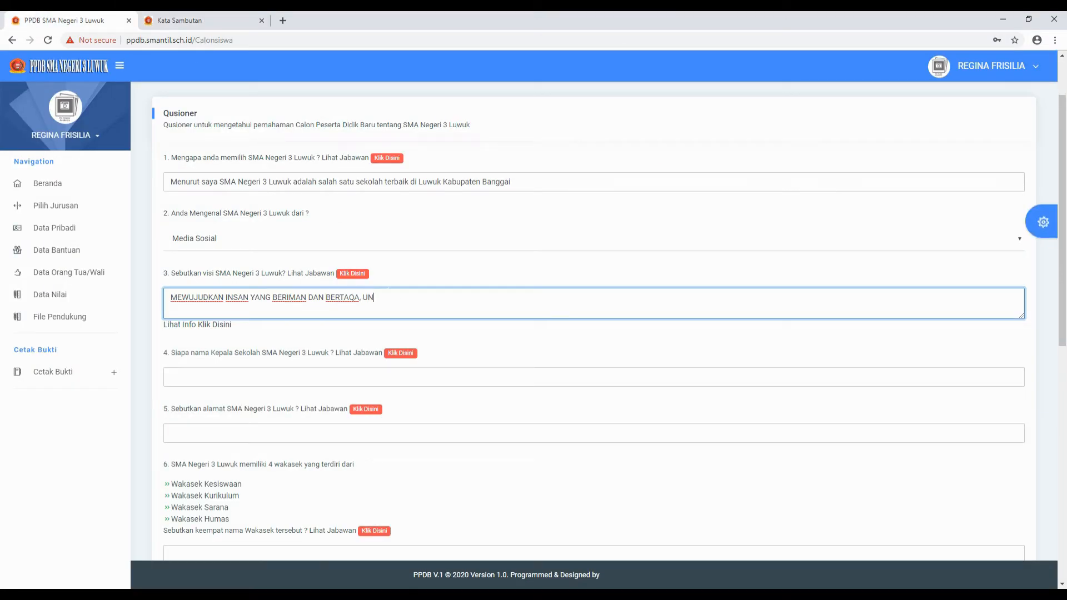
{"action": "type", "text": "GGUL DAOLAM PRESTASI"}
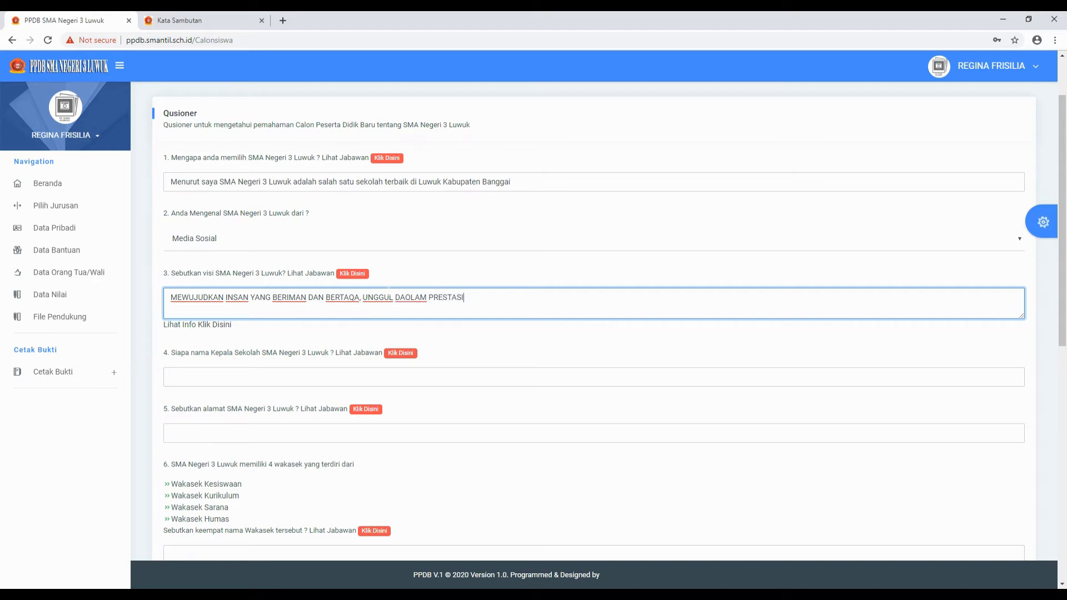
{"action": "type", "text": ","}
- Finish the vision with the 'AKHLAK MULIA' and 'CINTA BANGSA DAN TANAH AIR' phrases, correcting typos
{"action": "left_click", "coordinate": [231, 20]}
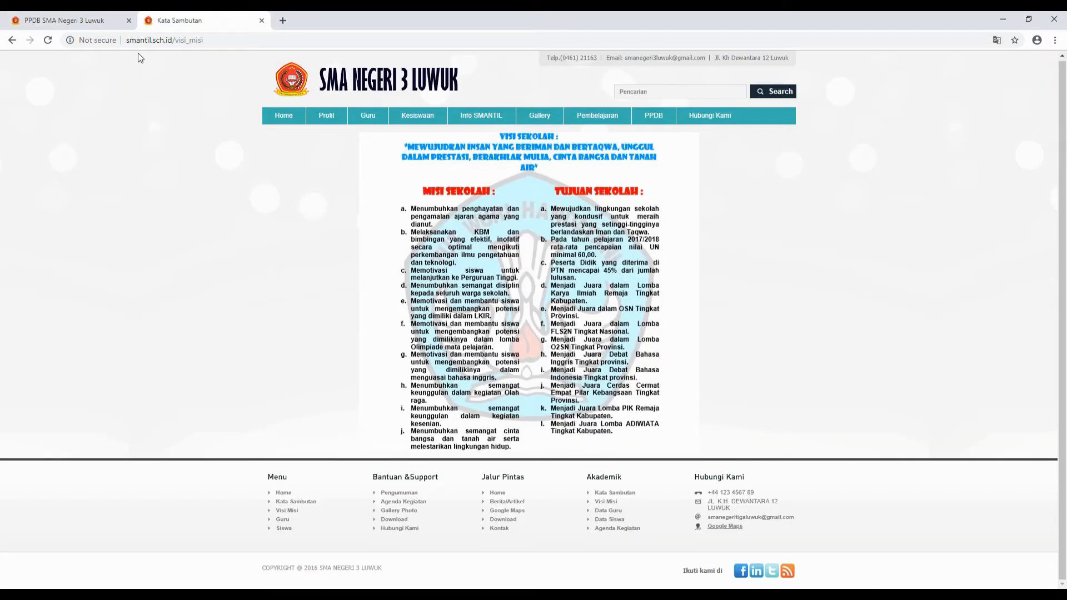
{"action": "left_click", "coordinate": [60, 21]}
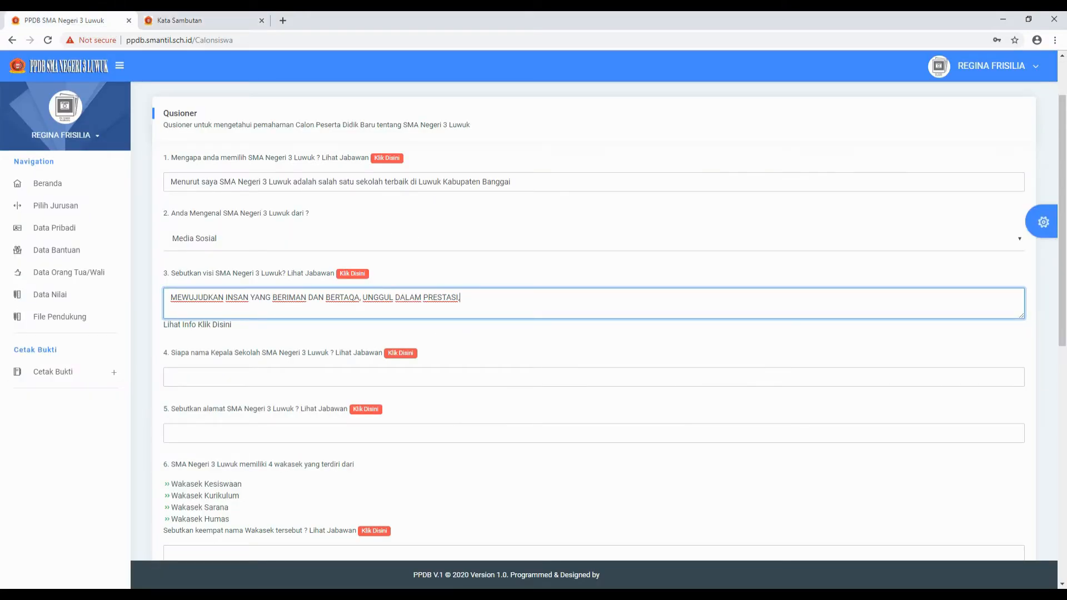
{"action": "type", "text": "BERAHKLA"}
{"action": "key", "text": "BackSpace"}
{"action": "type", "text": "LAK MULIA"}
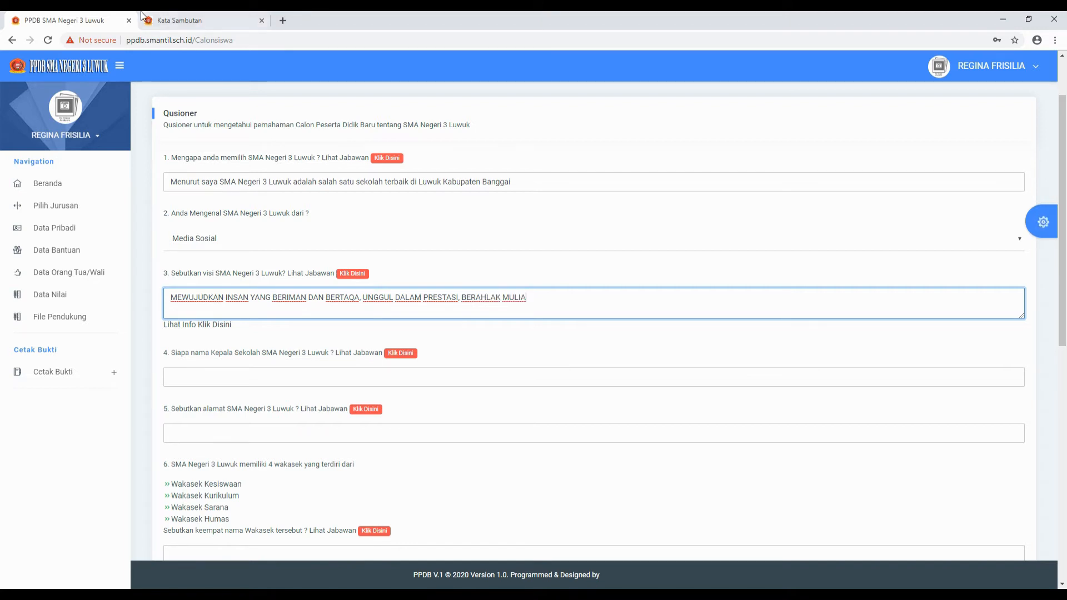
{"action": "left_click", "coordinate": [178, 20]}
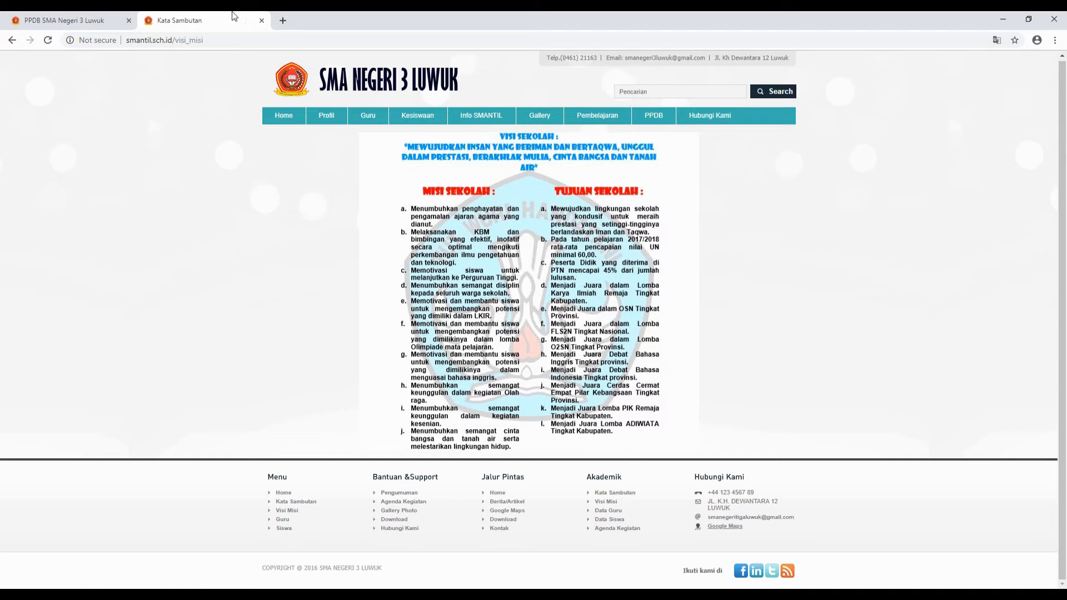
{"action": "left_click", "coordinate": [72, 20]}
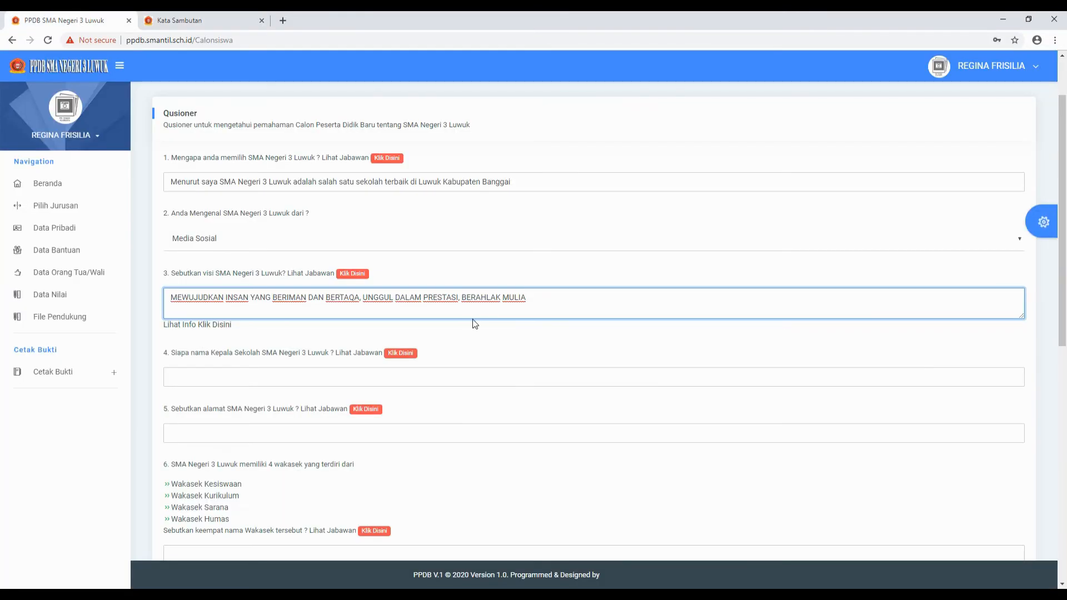
{"action": "type", "text": "CINTA BANG"}
{"action": "type", "text": "DA"}
{"action": "key", "text": "BackSpace"}
{"action": "type", "text": "SA DAN TANAH AI"}
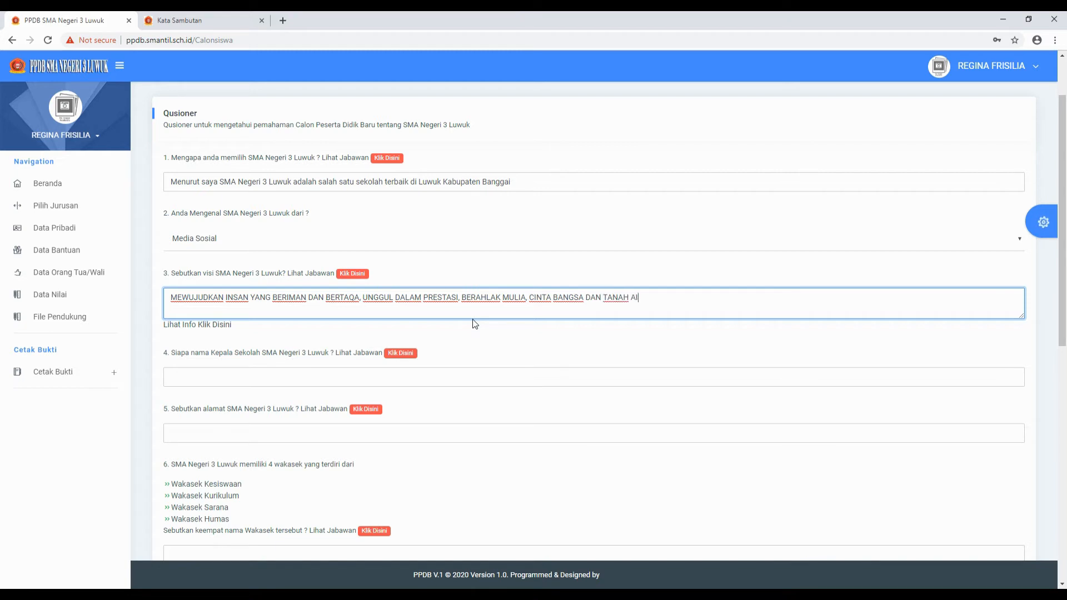
{"action": "type", "text": "R"}
- Find the principal in the Guru list and type their name and degree into question 4
{"action": "left_click", "coordinate": [211, 21]}
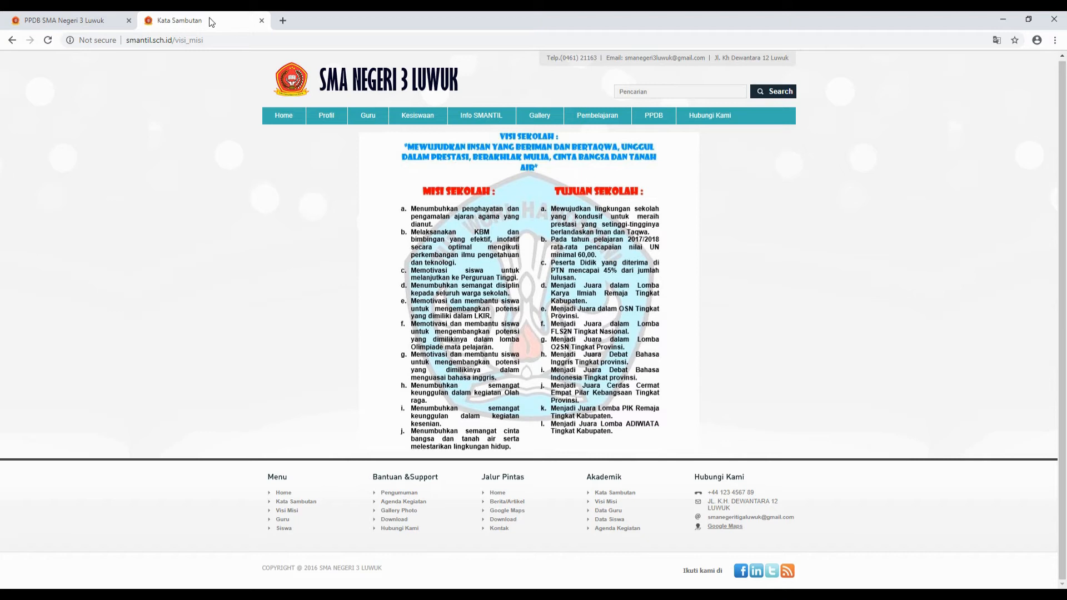
{"action": "left_click", "coordinate": [287, 115]}
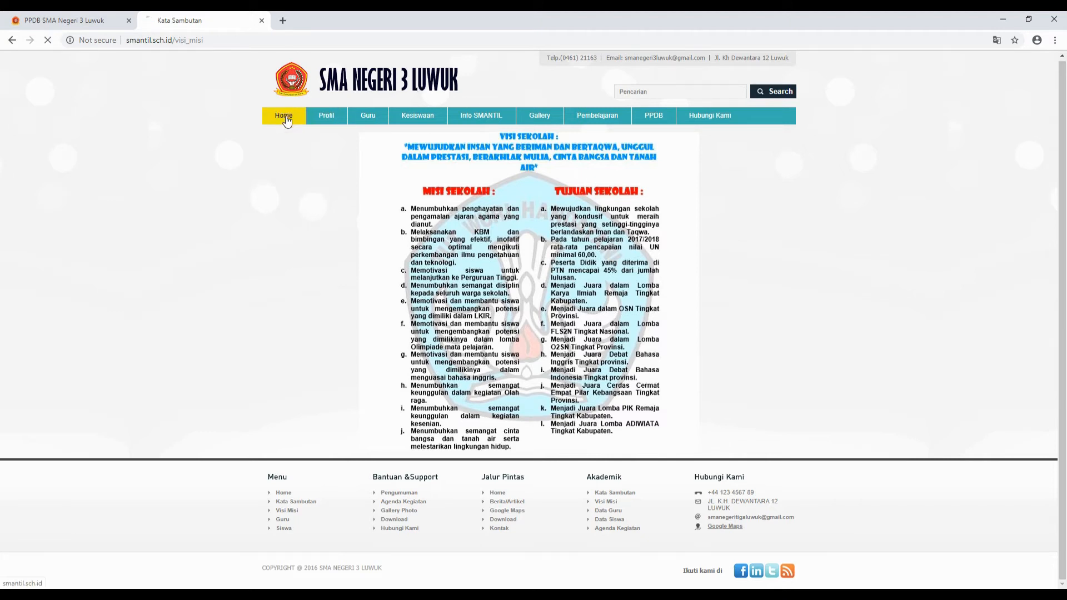
{"action": "left_click", "coordinate": [371, 117]}
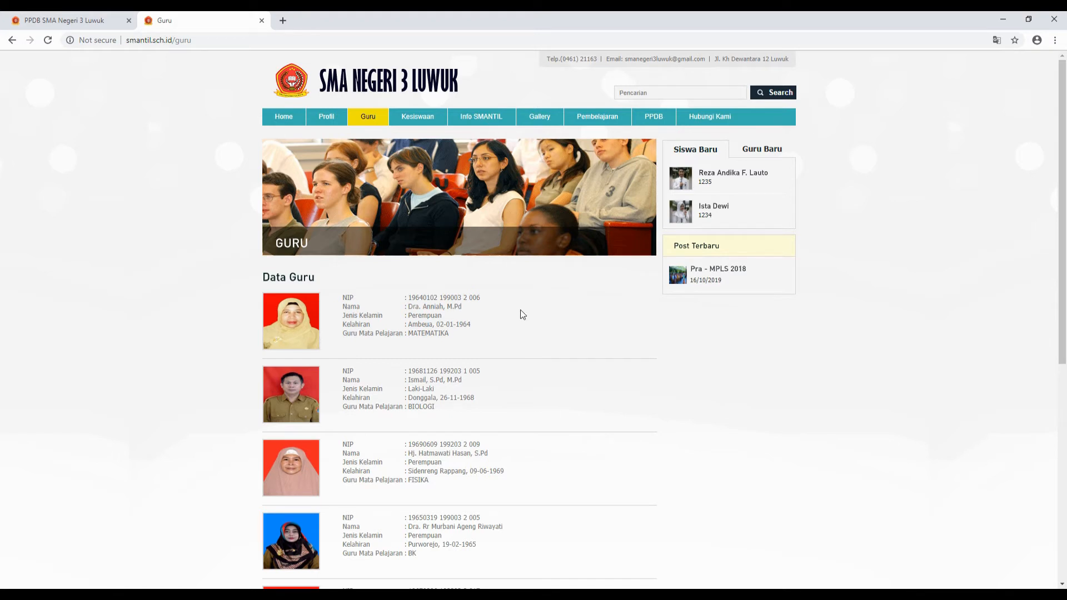
{"action": "left_click", "coordinate": [82, 22]}
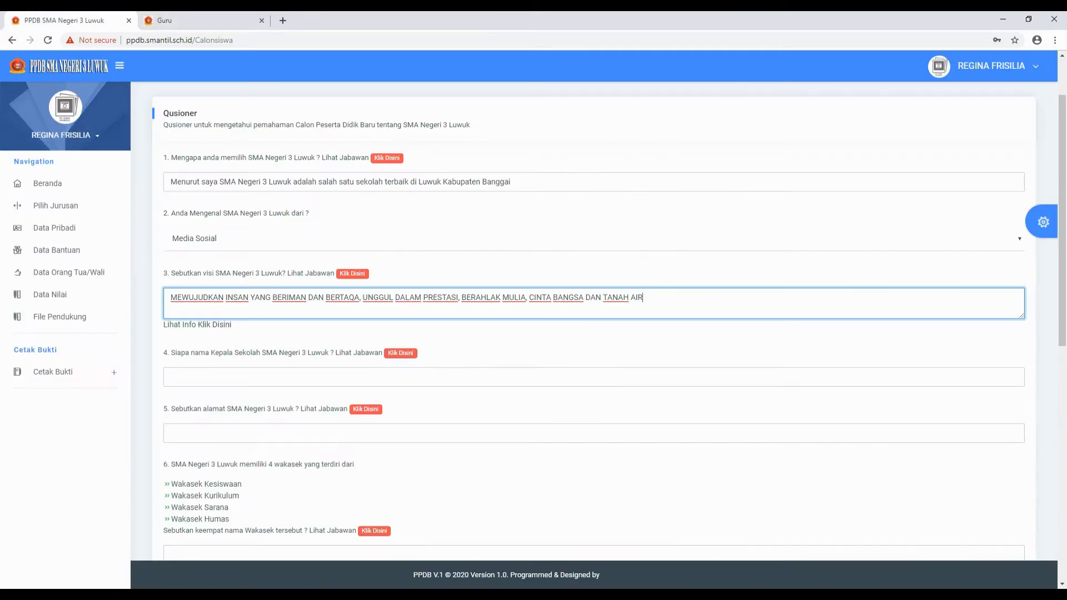
{"action": "left_click", "coordinate": [171, 377]}
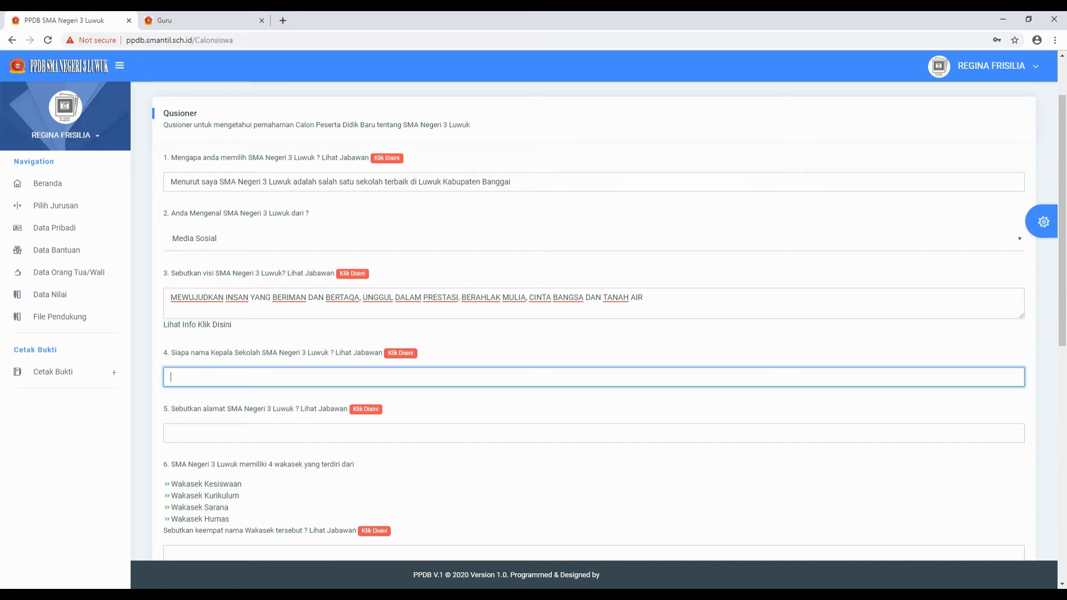
{"action": "type", "text": "d"}
{"action": "type", "text": "D"}
{"action": "type", "text": "ra."}
{"action": "type", "text": " ANNIAH"}
{"action": "type", "text": ", M"}
{"action": "type", "text": ".P"}
{"action": "type", "text": "d"}
- Scroll the school homepage and its menus looking for the address, then return to the PPDB tab
{"action": "left_click", "coordinate": [215, 20]}
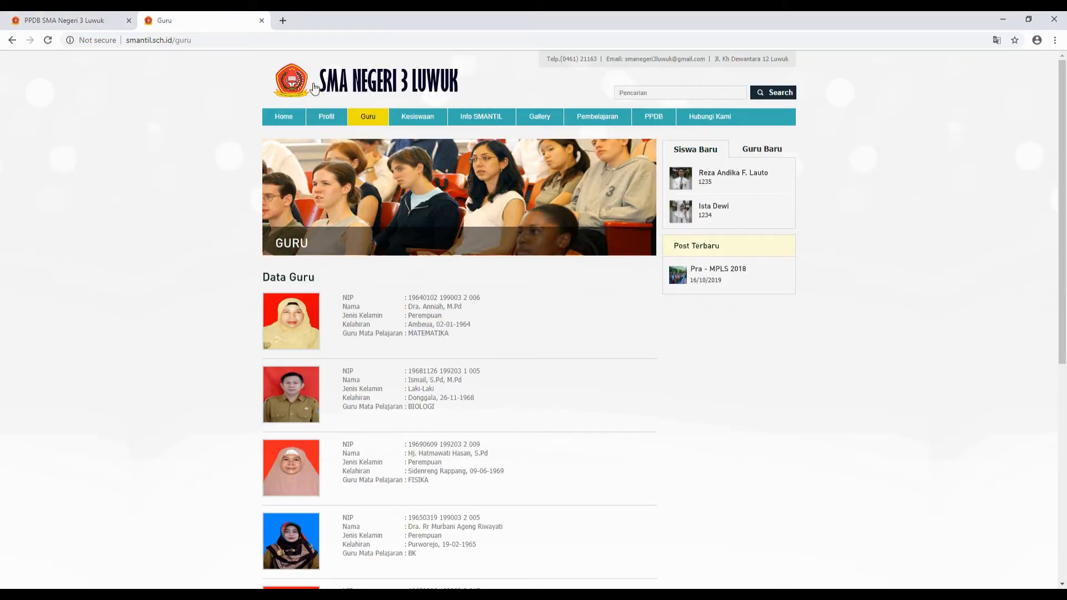
{"action": "left_click", "coordinate": [286, 122]}
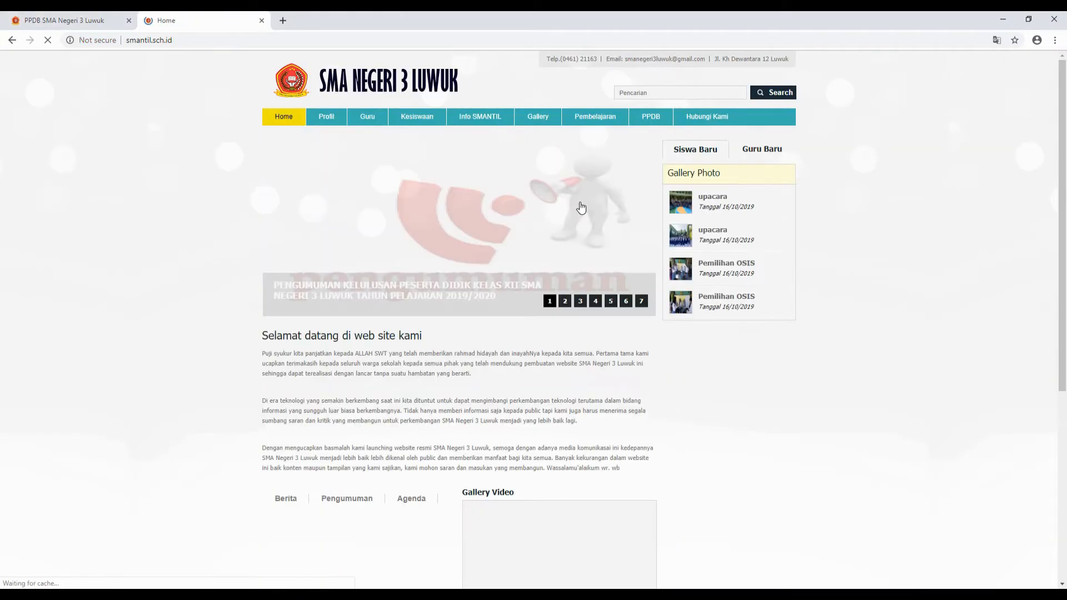
{"action": "scroll", "coordinate": [457, 406], "scroll_direction": "down", "scroll_amount": 4}
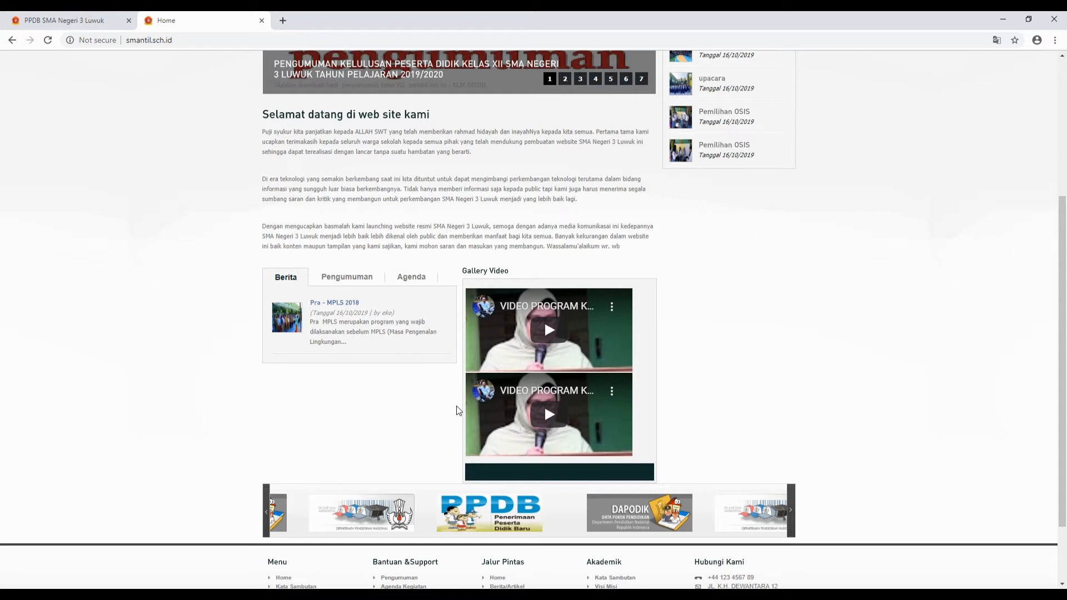
{"action": "scroll", "coordinate": [458, 411], "scroll_direction": "down", "scroll_amount": 2}
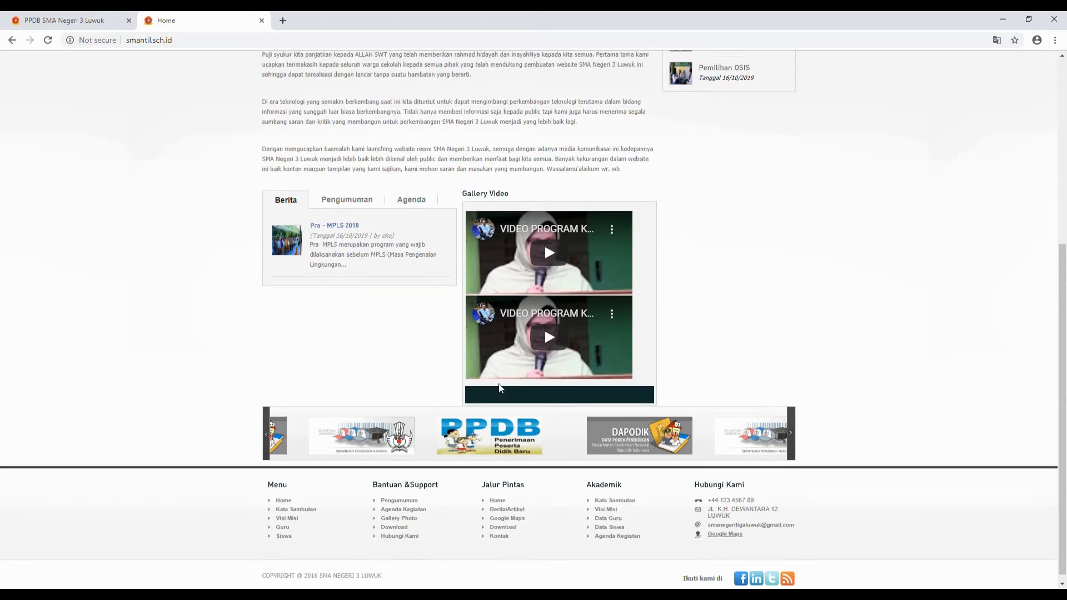
{"action": "scroll", "coordinate": [498, 388], "scroll_direction": "up", "scroll_amount": 5}
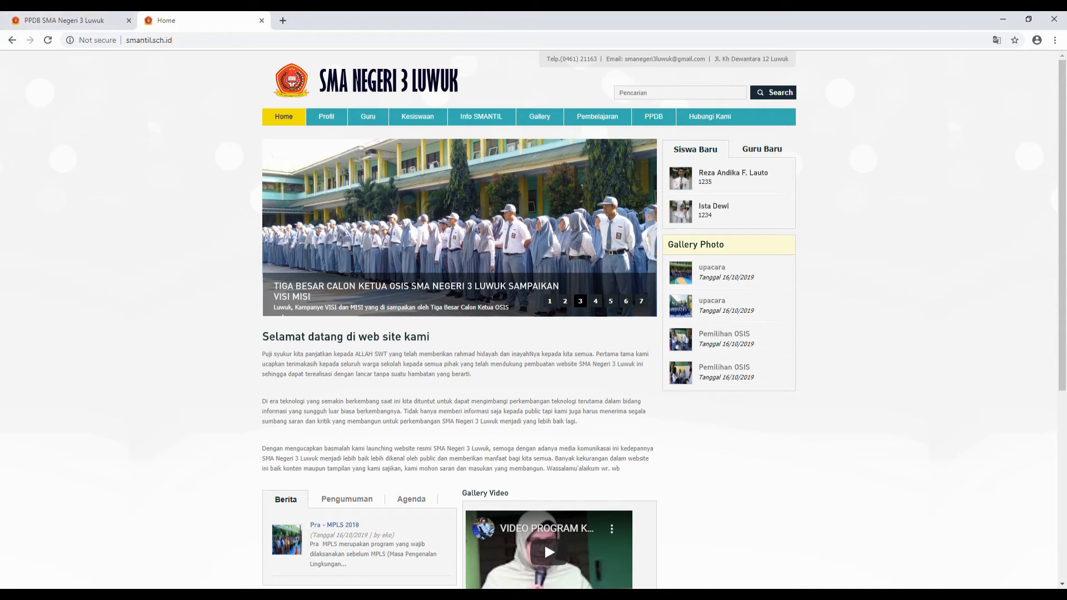
{"action": "scroll", "coordinate": [467, 428], "scroll_direction": "down", "scroll_amount": 2}
{"action": "scroll", "coordinate": [467, 427], "scroll_direction": "up", "scroll_amount": 2}
{"action": "mouse_move", "coordinate": [326, 117]}
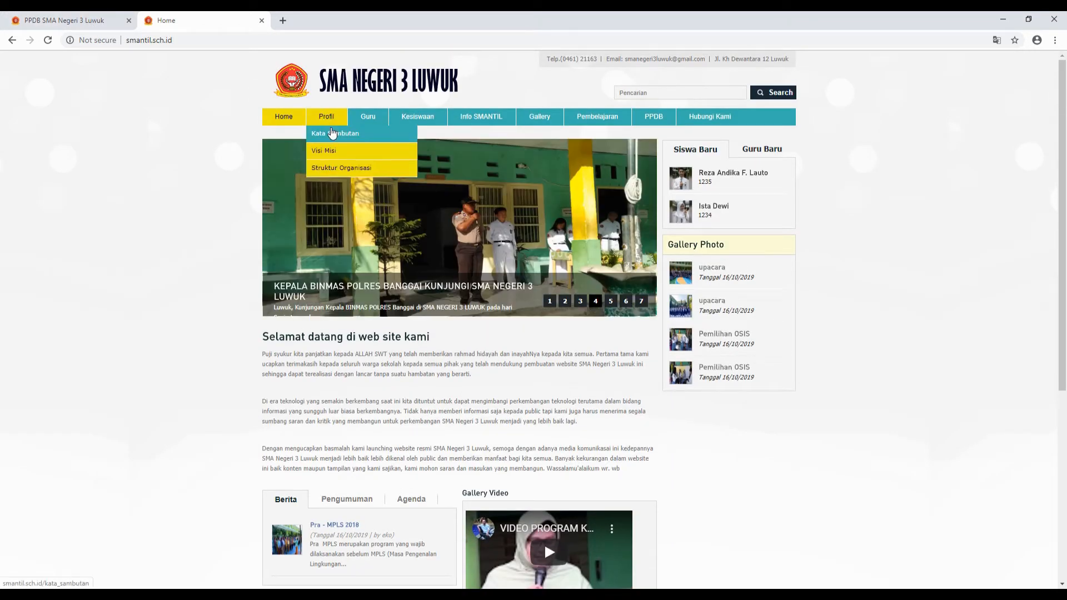
{"action": "mouse_move", "coordinate": [488, 121]}
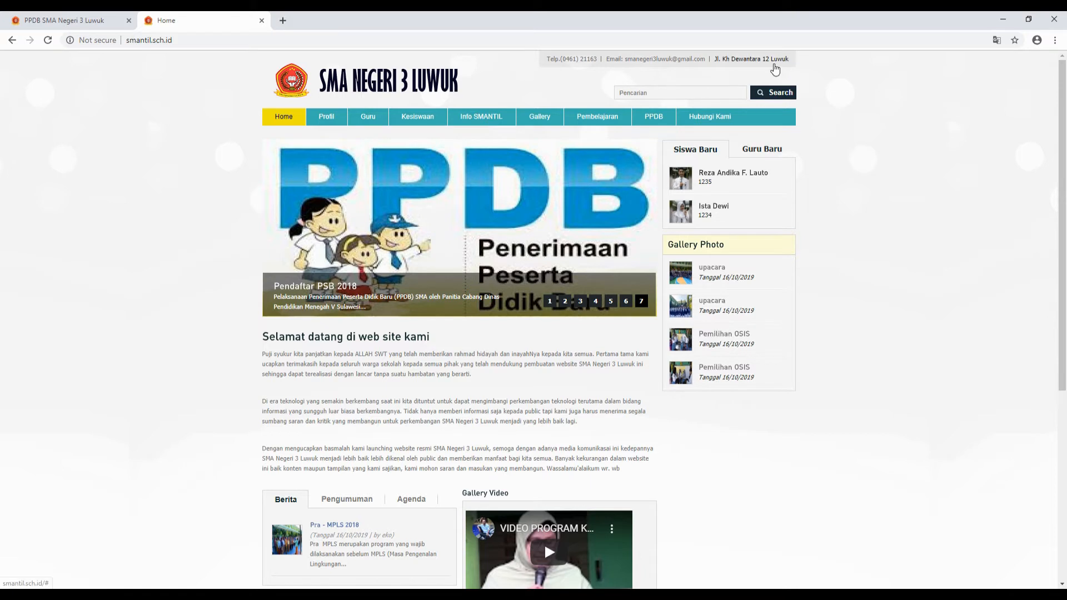
{"action": "left_click", "coordinate": [53, 24]}
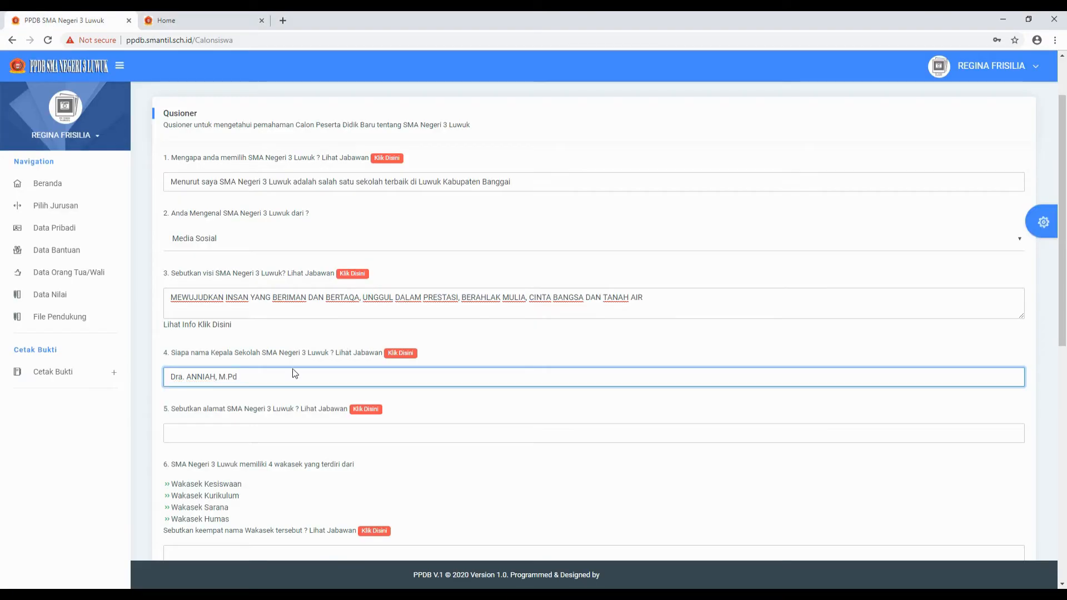
- Type the school's Jl. KH. Dewantara address in Luwuk into question 5, fixing the abbreviation
{"action": "left_click", "coordinate": [171, 433]}
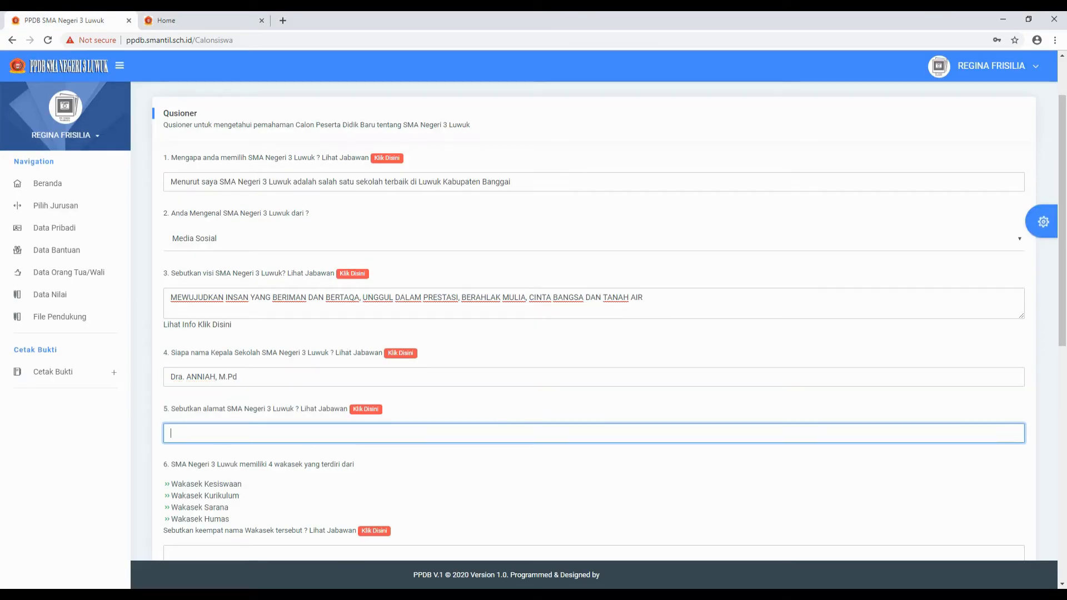
{"action": "type", "text": "JL KH"}
{"action": "key", "text": "BackSpace"}
{"action": "key", "text": "BackSpace"}
{"action": "key", "text": "BackSpace"}
{"action": "type", "text": "L."}
{"action": "key", "text": "BackSpace"}
{"action": "key", "text": "BackSpace"}
{"action": "type", "text": "l. KH. Dewantara No. 12 Luwuk"}
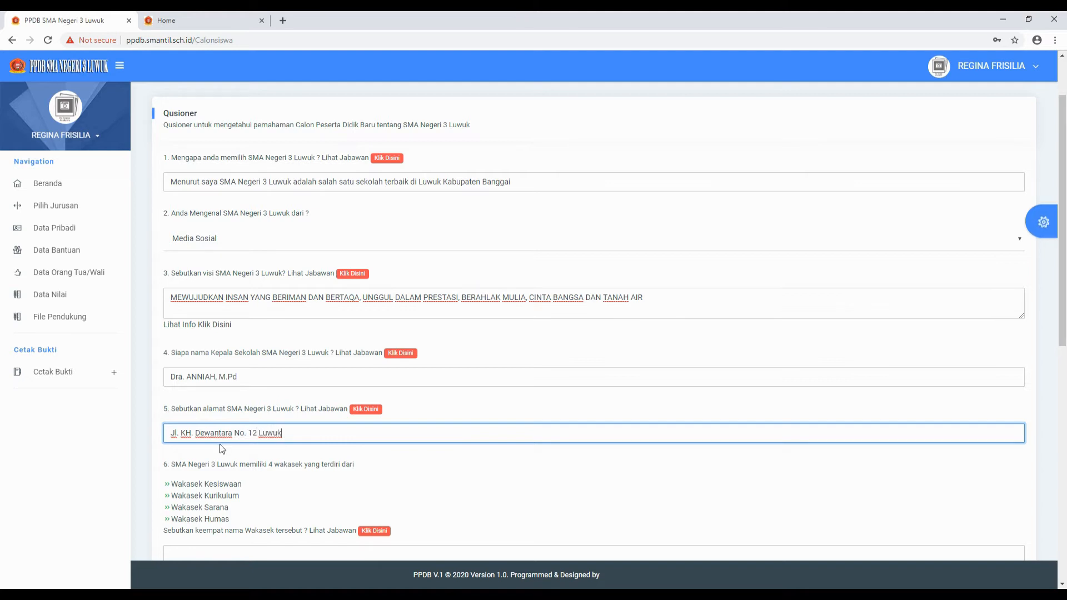
{"action": "scroll", "coordinate": [238, 471], "scroll_direction": "down", "scroll_amount": 4}
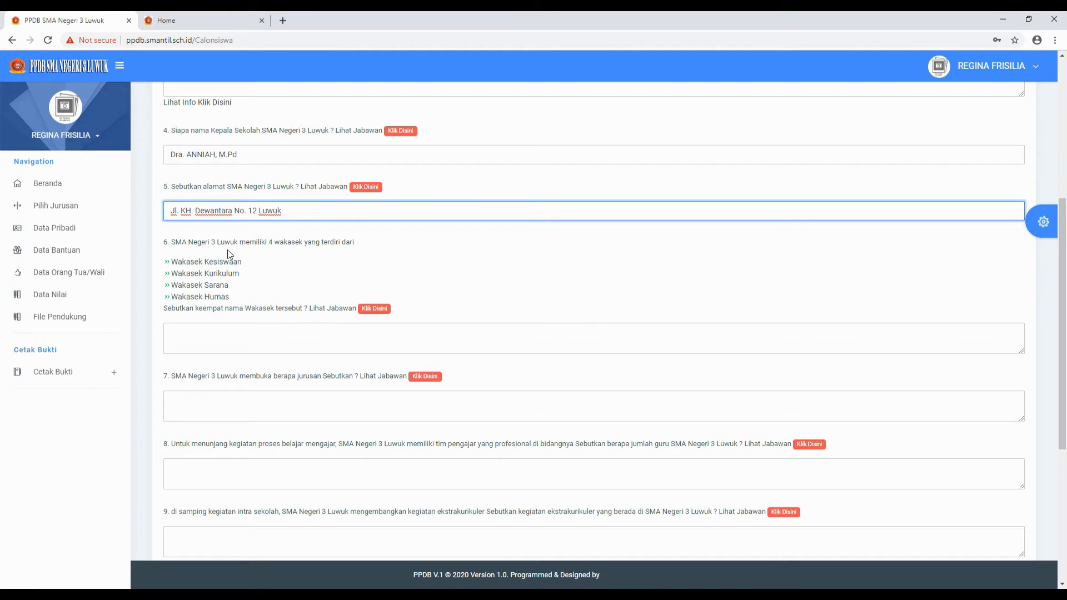
{"action": "scroll", "coordinate": [254, 272], "scroll_direction": "up", "scroll_amount": 5}
{"action": "scroll", "coordinate": [249, 371], "scroll_direction": "down", "scroll_amount": 5}
- Enter the Wakasek Kesiswaan and Wakasek Kurikulum lines with each vice principal's name and degree
{"action": "left_click", "coordinate": [171, 333]}
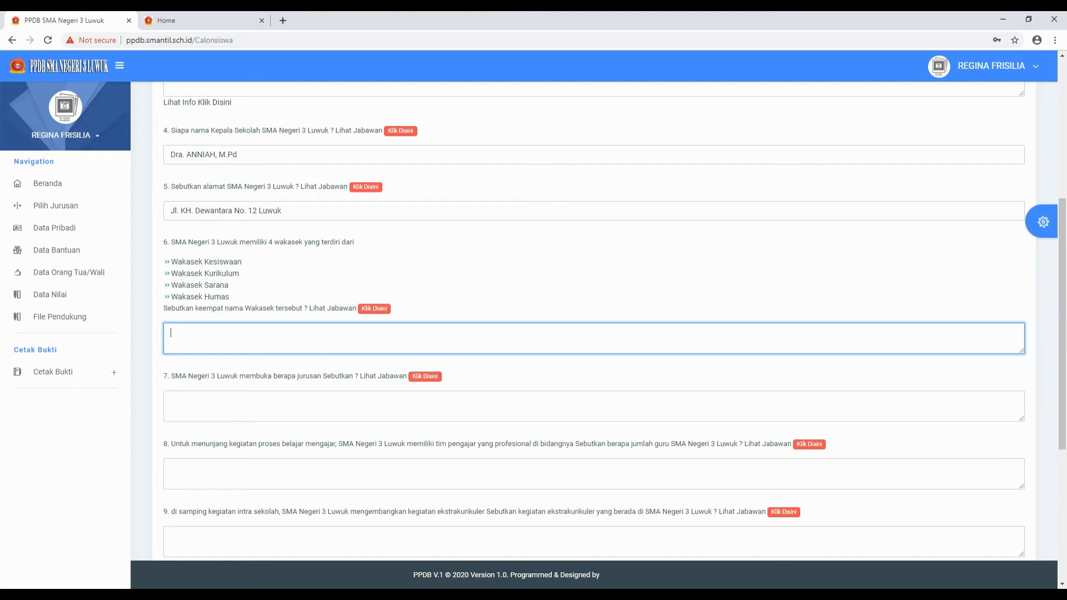
{"action": "type", "text": "W"}
{"action": "key", "text": "BackSpace"}
{"action": "type", "text": "WAKAS"}
{"action": "key", "text": "BackSpace"}
{"action": "key", "text": "BackSpace"}
{"action": "key", "text": "BackSpace"}
{"action": "key", "text": "BackSpace"}
{"action": "type", "text": "akasek Kesiswaan"}
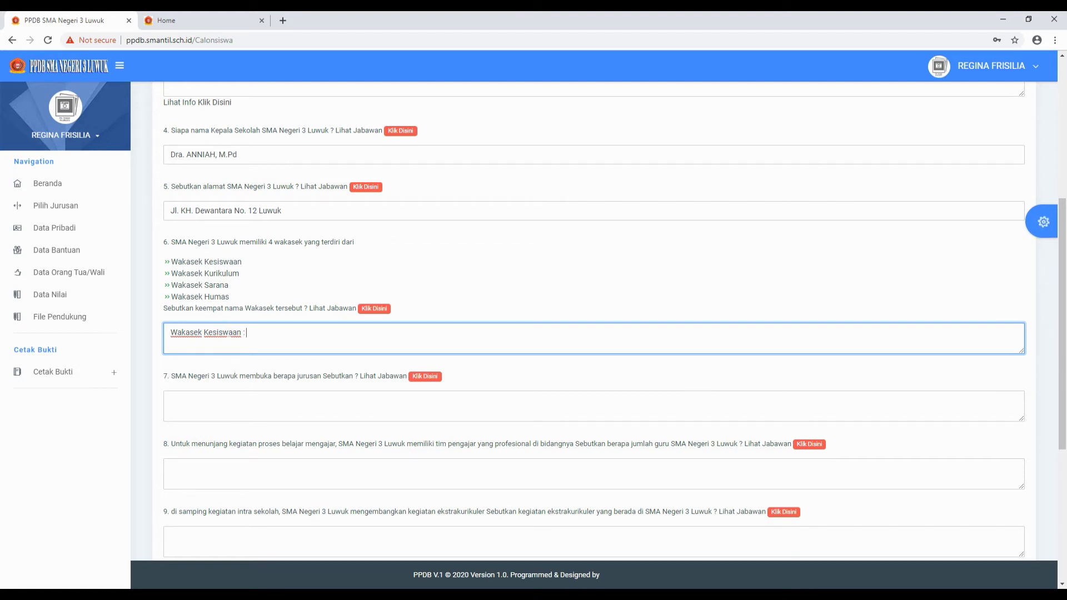
{"action": "type", "text": ": Marsini, S.p"}
{"action": "key", "text": "BackSpace"}
{"action": "type", "text": "Pd "}
{"action": "type", "text": "WA"}
{"action": "key", "text": "BackSpace"}
{"action": "type", "text": "akasek Kurikulum"}
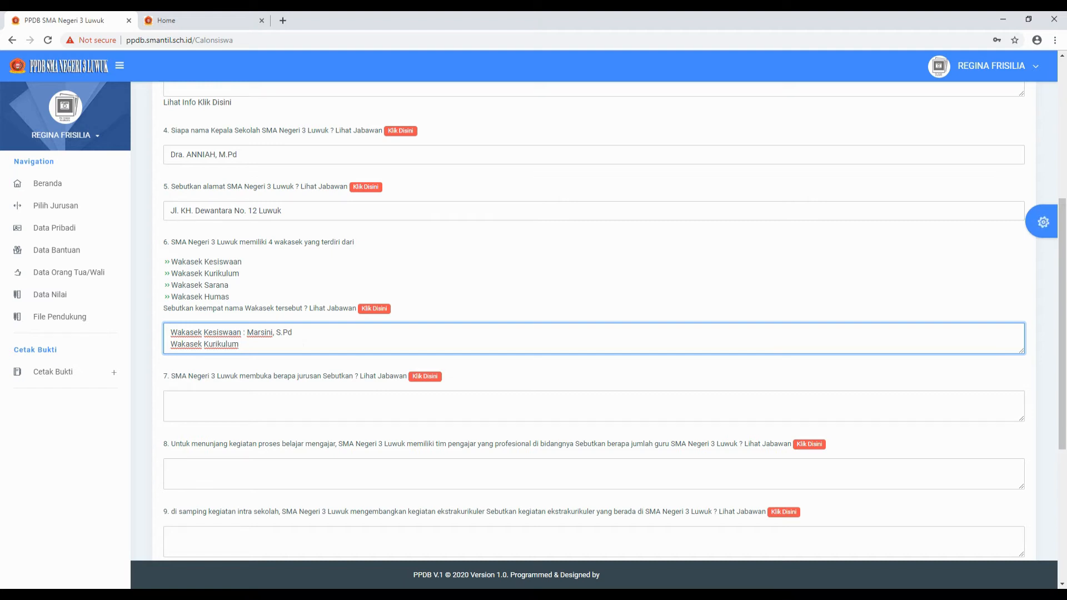
- Add the Wakasek Sarana Prasarana and Wakasek Humas lines with their names, then move to question 7
{"action": "key", "text": "Return"}
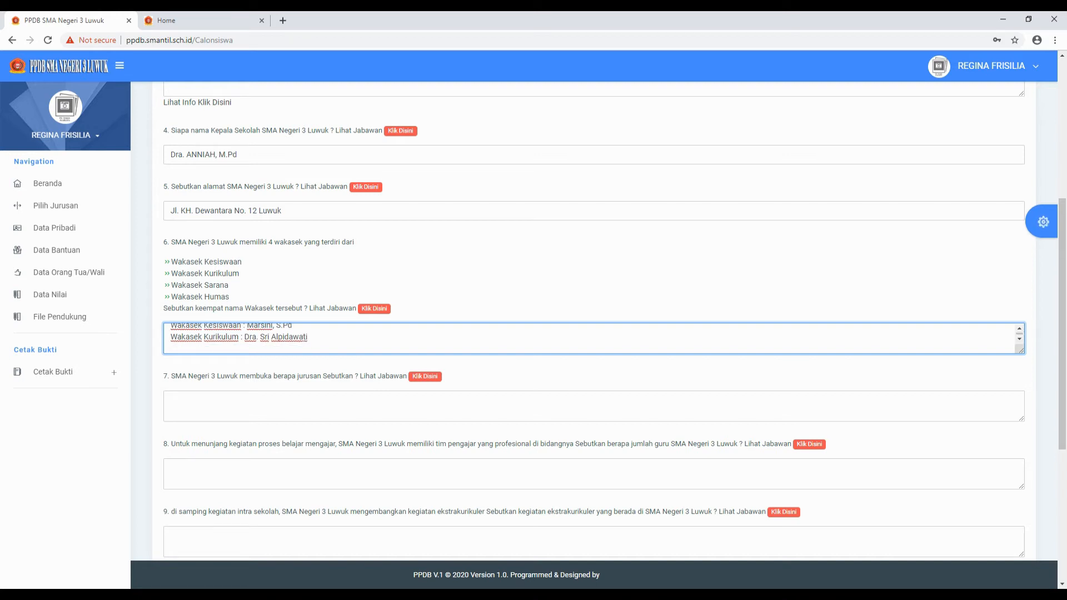
{"action": "type", "text": "WAKA"}
{"action": "key", "text": "BackSpace"}
{"action": "key", "text": "BackSpace"}
{"action": "key", "text": "BackSpace"}
{"action": "type", "text": "akasek"}
{"action": "type", "text": " Ku"}
{"action": "type", "text": "Sarana"}
{"action": "type", "text": " da"}
{"action": "type", "text": "P"}
{"action": "key", "text": "BackSpace"}
{"action": "key", "text": "BackSpace"}
{"action": "type", "text": "Prasarana"}
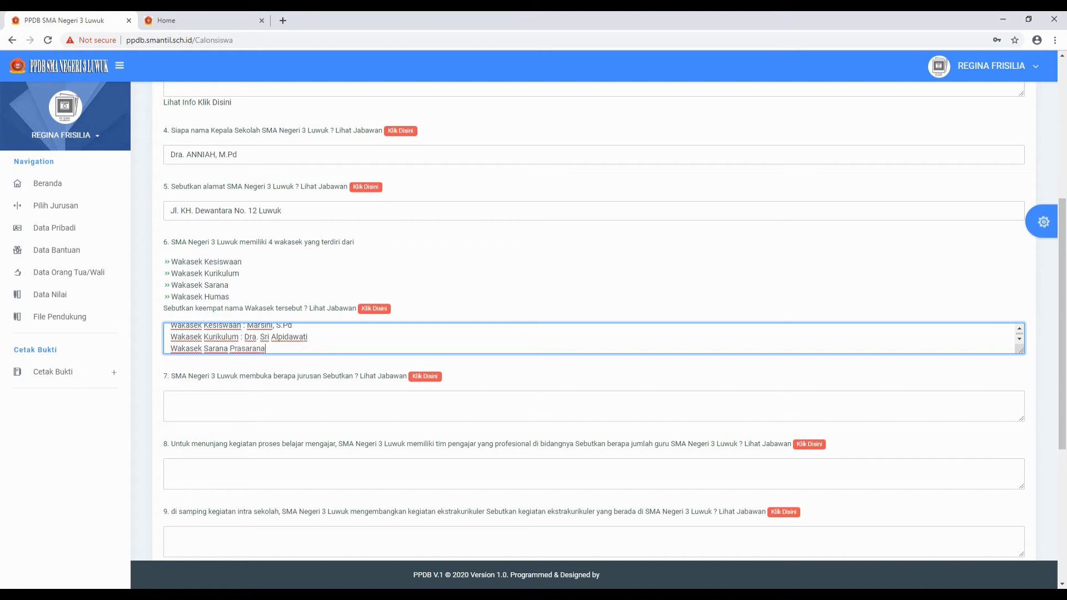
{"action": "type", "text": "M.Pd"}
{"action": "key", "text": "Return"}
{"action": "type", "text": "Wakasek Humas"}
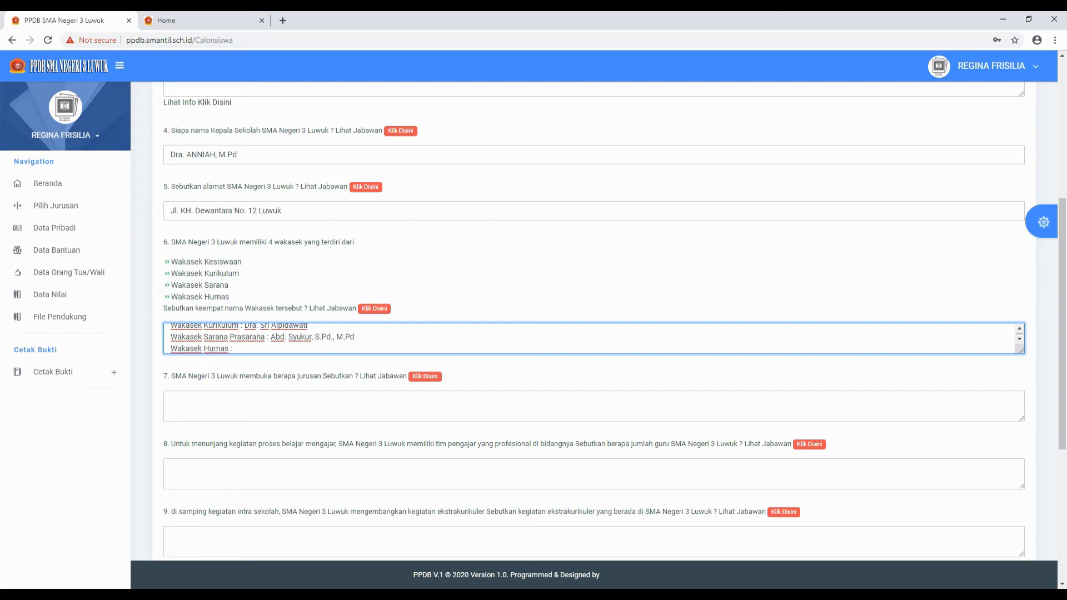
{"action": "type", "text": " : s"}
{"action": "left_click", "coordinate": [172, 402]}
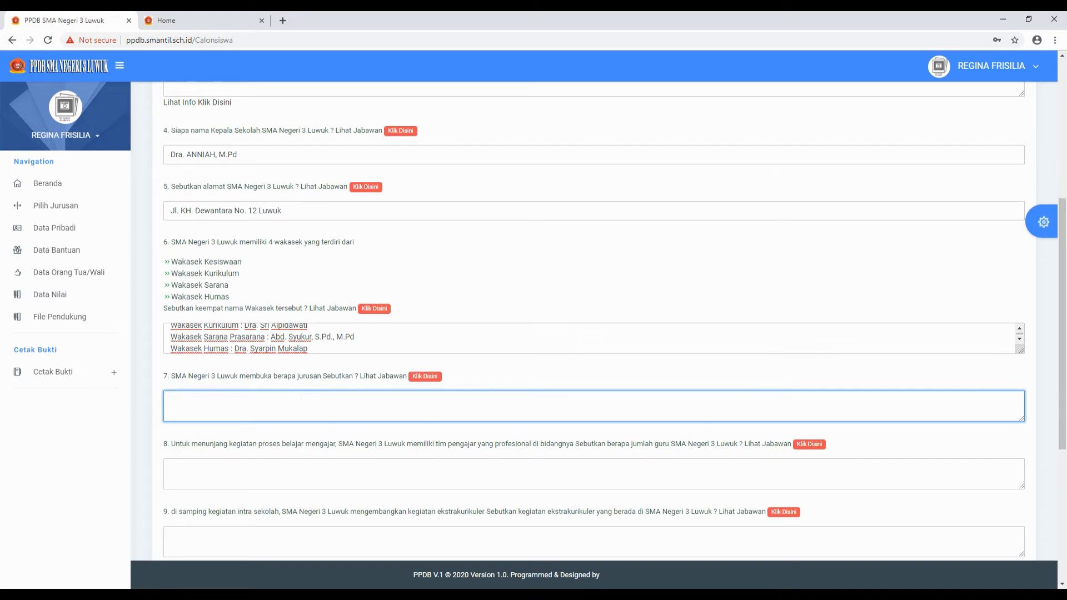
- Enter 'Jurusan MIPA' and 'Jurusan IPS' as two separate lines in the question 7 box
{"action": "type", "text": "Jurusan mIPA"}
{"action": "key", "text": "BackSpace"}
{"action": "key", "text": "BackSpace"}
{"action": "key", "text": "BackSpace"}
{"action": "key", "text": "BackSpace"}
{"action": "type", "text": "MIPA"}
{"action": "key", "text": "Return"}
{"action": "type", "text": "Jurusan IPS"}
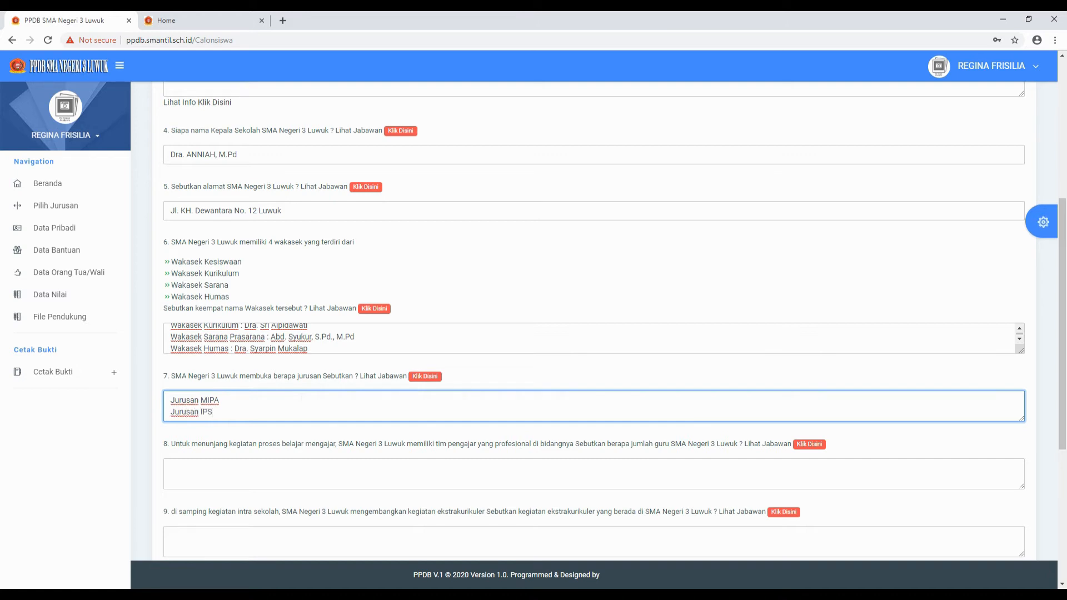
{"action": "left_click", "coordinate": [333, 464]}
{"action": "scroll", "coordinate": [249, 396], "scroll_direction": "down", "scroll_amount": 2}
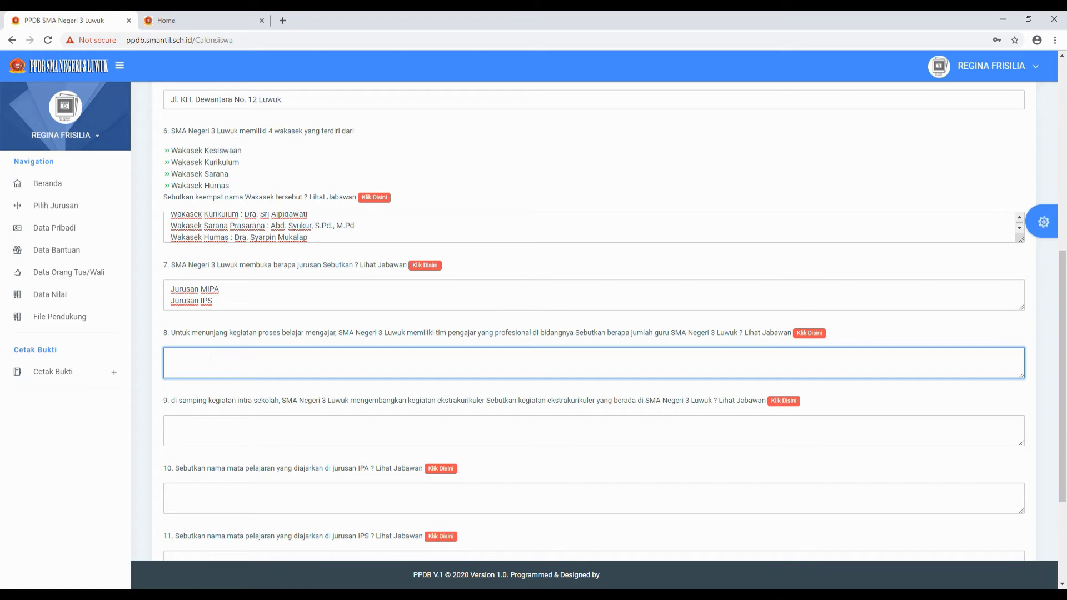
- Fill in the question 8 teacher count as '60 Orang'
{"action": "type", "text": "60"}
{"action": "type", "text": " o"}
{"action": "type", "text": "Orang"}
{"action": "scroll", "coordinate": [594, 320], "scroll_direction": "down", "scroll_amount": 1}
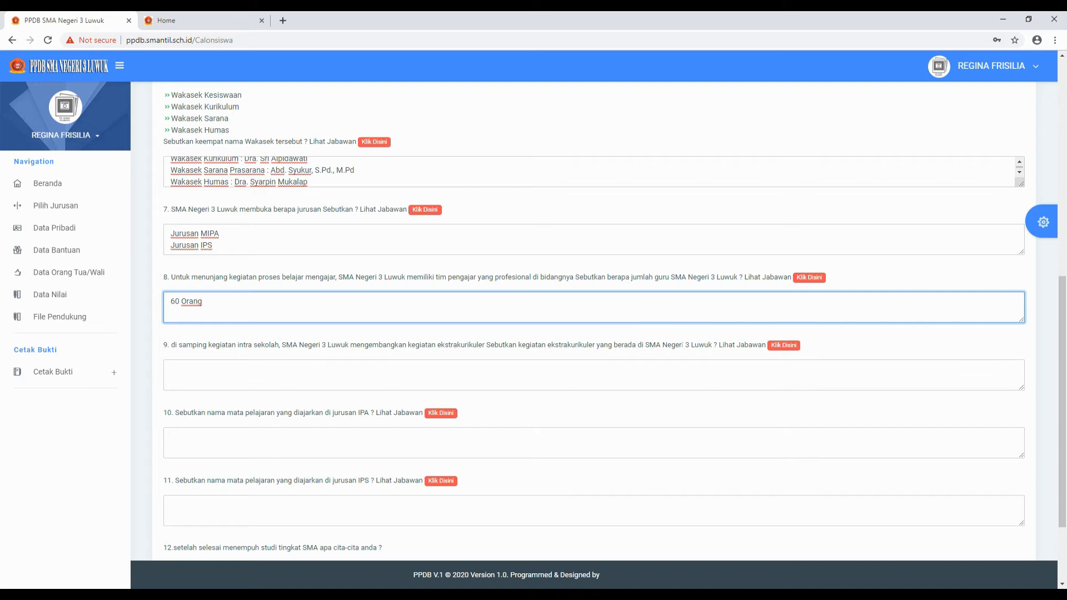
{"action": "left_click", "coordinate": [171, 369]}
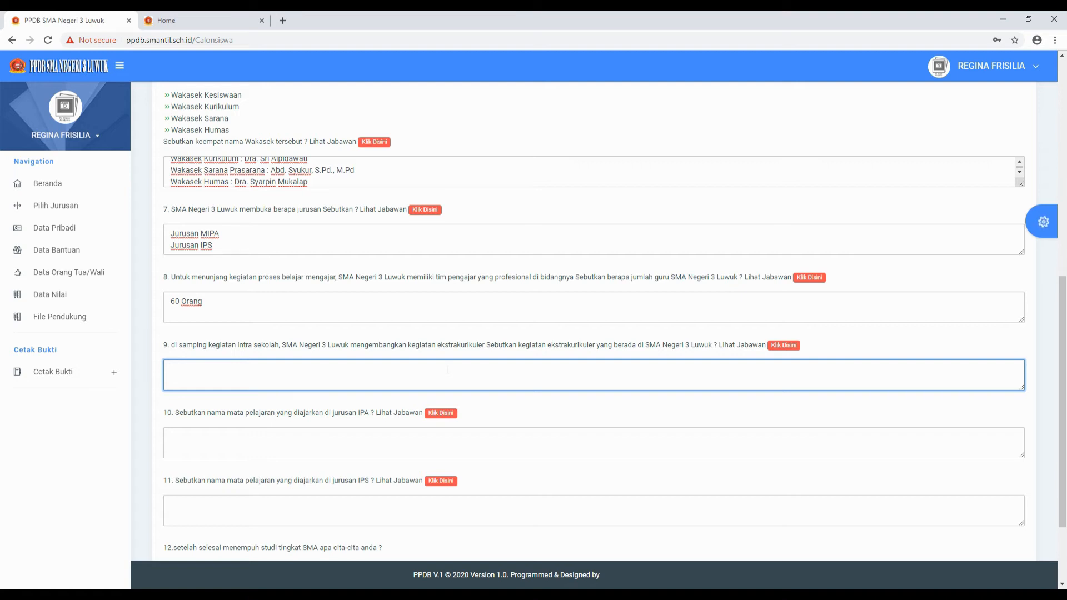
- Type Paskibraka, Pramuka and English Camp on three lines for question 9
{"action": "type", "text": "Paskibraka"}
{"action": "key", "text": "Return"}
{"action": "type", "text": "A"}
{"action": "key", "text": "BackSpace"}
{"action": "type", "text": "Pramuka"}
{"action": "key", "text": "Return"}
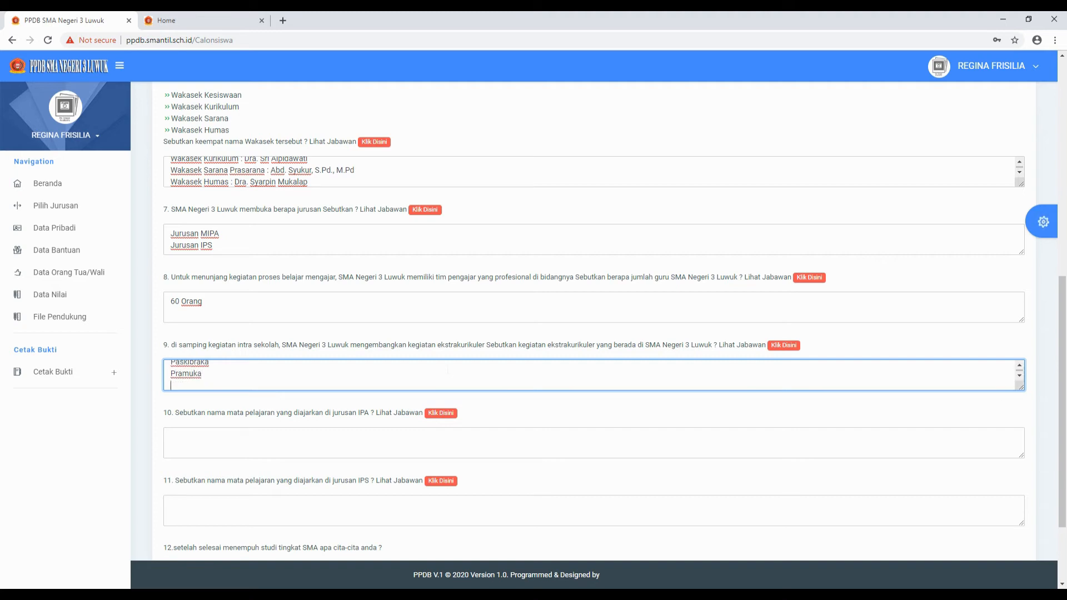
{"action": "type", "text": "English Camp"}
{"action": "scroll", "coordinate": [250, 379], "scroll_direction": "up", "scroll_amount": 1}
{"action": "scroll", "coordinate": [250, 379], "scroll_direction": "down", "scroll_amount": 1}
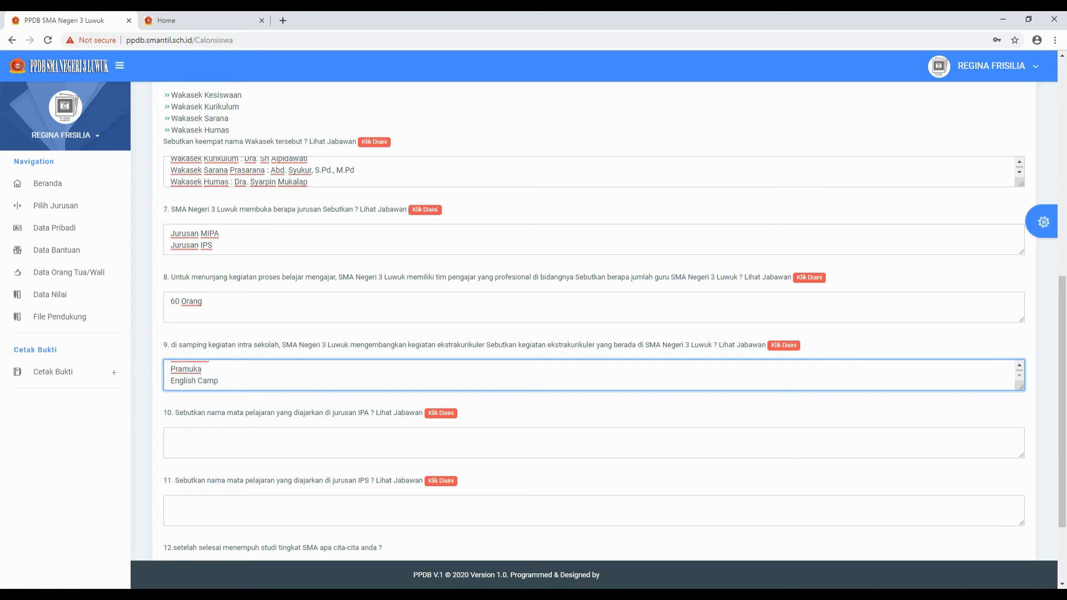
{"action": "scroll", "coordinate": [198, 380], "scroll_direction": "up", "scroll_amount": 1}
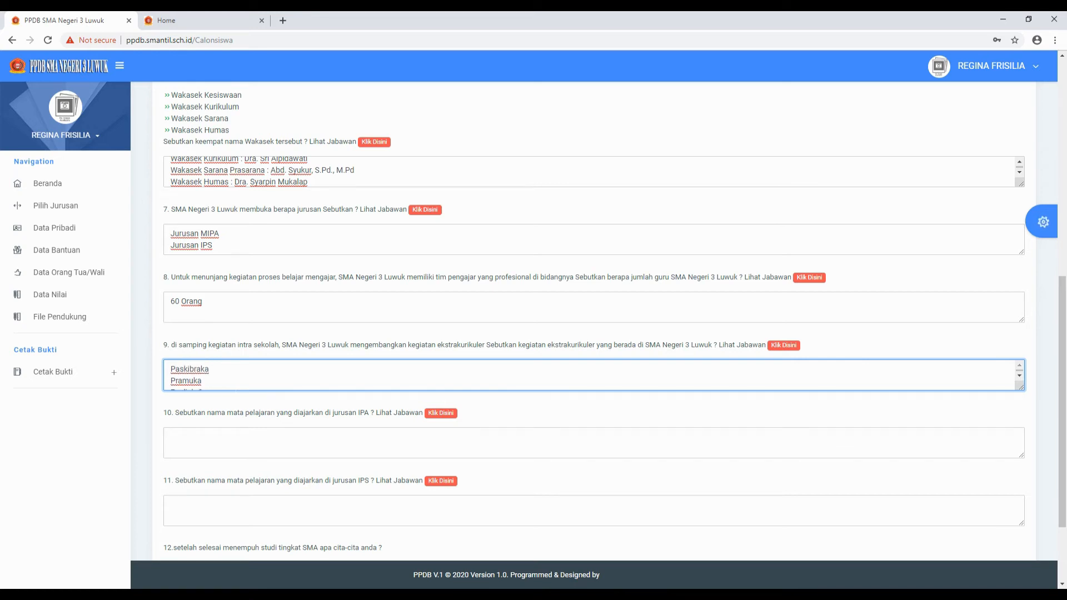
{"action": "scroll", "coordinate": [199, 380], "scroll_direction": "down", "scroll_amount": 1}
{"action": "scroll", "coordinate": [199, 381], "scroll_direction": "up", "scroll_amount": 1}
{"action": "scroll", "coordinate": [233, 376], "scroll_direction": "down", "scroll_amount": 1}
{"action": "scroll", "coordinate": [234, 376], "scroll_direction": "up", "scroll_amount": 1}
{"action": "scroll", "coordinate": [234, 376], "scroll_direction": "down", "scroll_amount": 1}
{"action": "scroll", "coordinate": [238, 381], "scroll_direction": "up", "scroll_amount": 1}
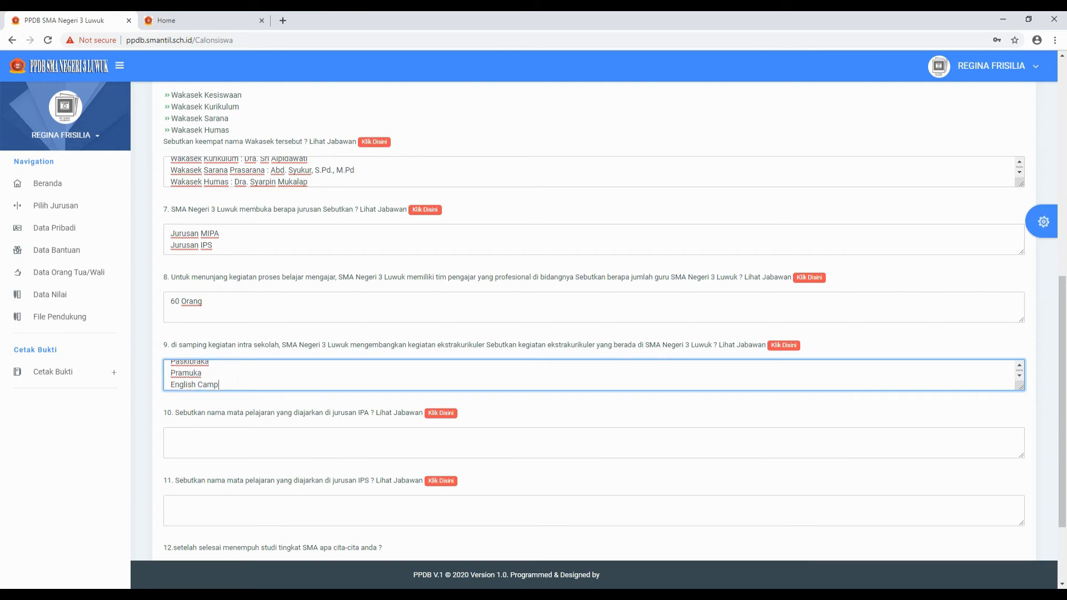
{"action": "scroll", "coordinate": [238, 380], "scroll_direction": "down", "scroll_amount": 1}
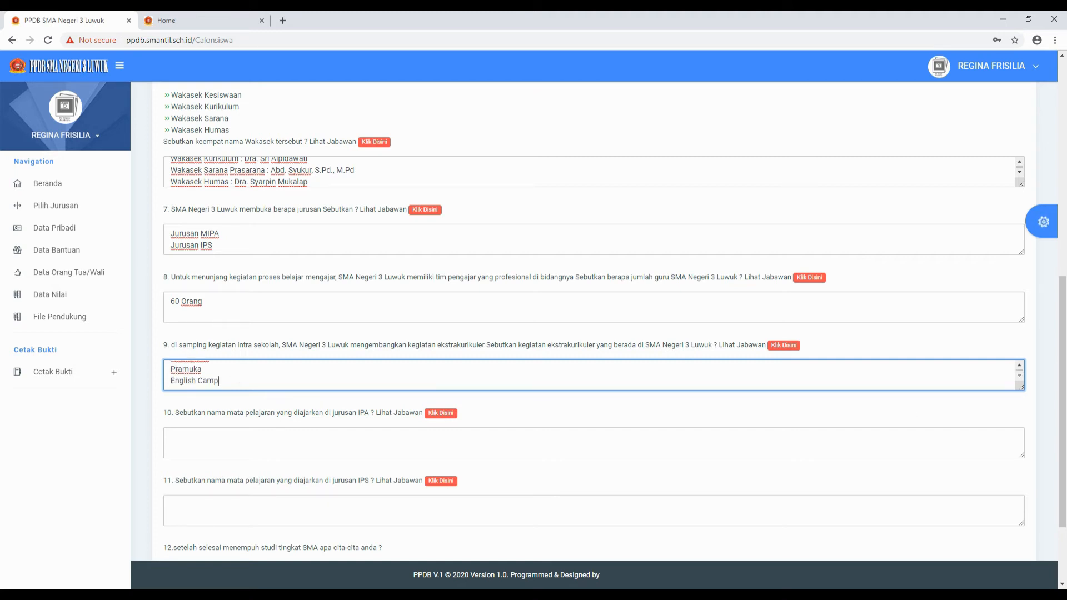
{"action": "left_click", "coordinate": [196, 429]}
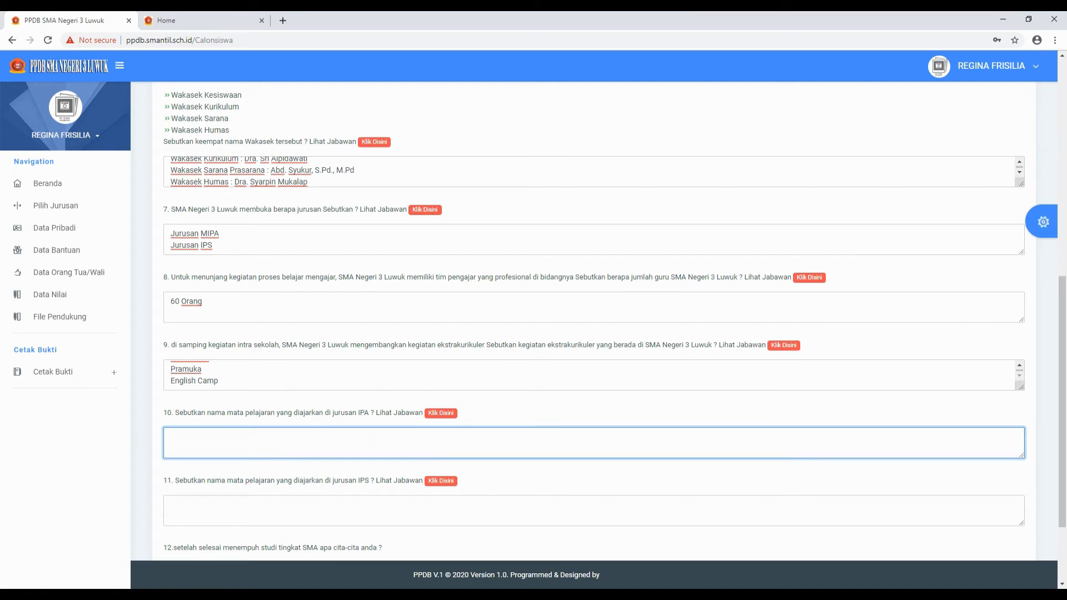
- Enter Biologi, Kimia and Fisika as three lines in the question 10 box
{"action": "type", "text": "M"}
{"action": "key", "text": "BackSpace"}
{"action": "type", "text": "Biologi"}
{"action": "key", "text": "Return"}
{"action": "type", "text": "Kimia"}
{"action": "key", "text": "Return"}
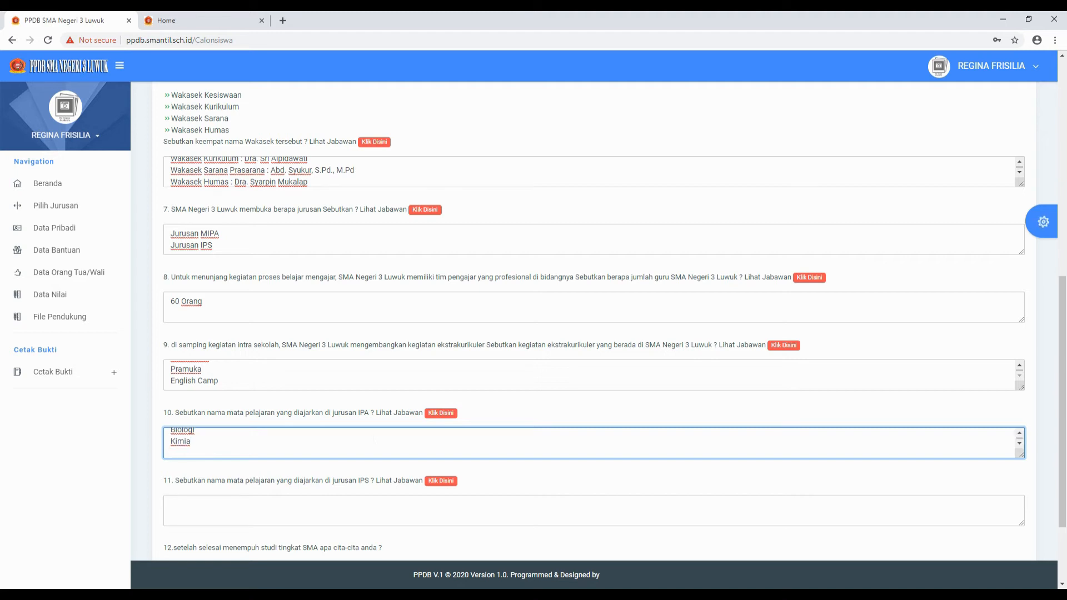
{"action": "type", "text": "D"}
{"action": "type", "text": "isika"}
{"action": "left_click", "coordinate": [281, 507]}
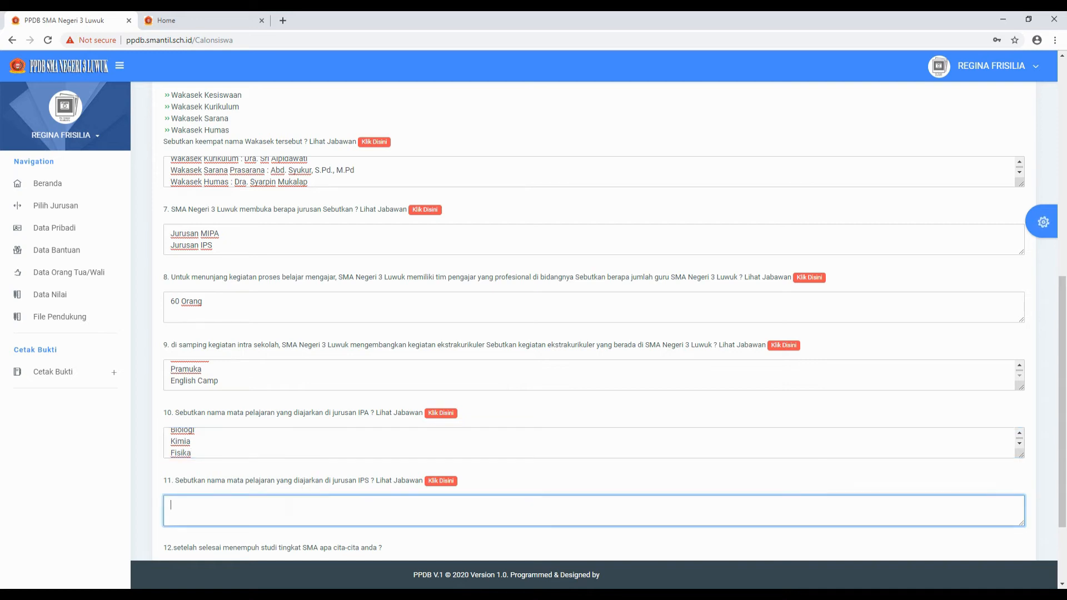
{"action": "scroll", "coordinate": [281, 505], "scroll_direction": "down", "scroll_amount": 1}
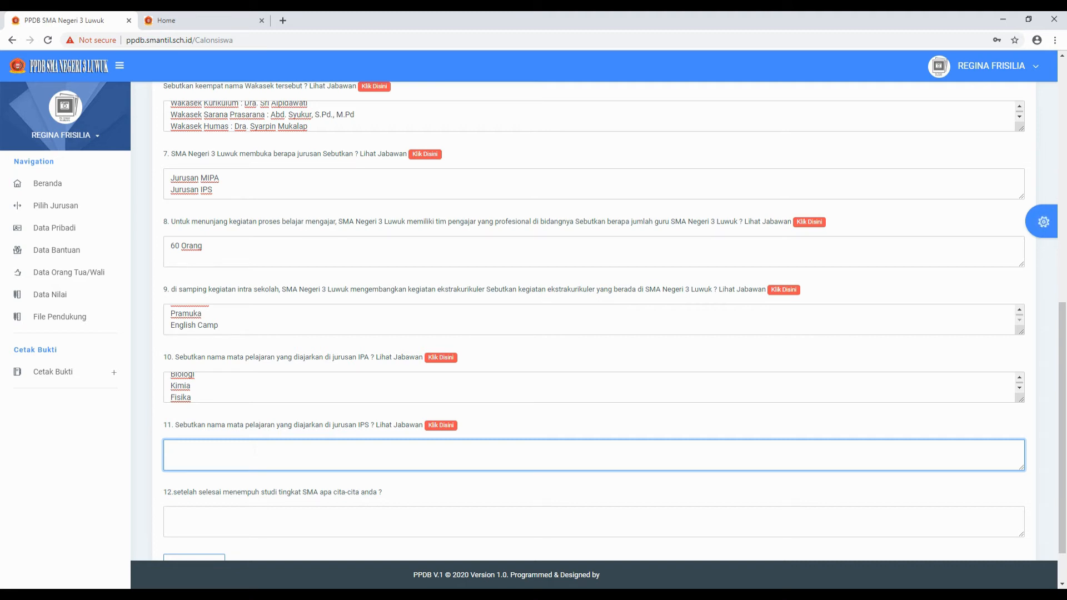
- Type Geografi, Sejarah and Sosiologi on separate lines for question 11
{"action": "type", "text": "g"}
{"action": "type", "text": "Geograd"}
{"action": "key", "text": "BackSpace"}
{"action": "type", "text": "fi"}
{"action": "key", "text": "Return"}
{"action": "type", "text": "Sejarah"}
{"action": "key", "text": "Return"}
{"action": "type", "text": "So"}
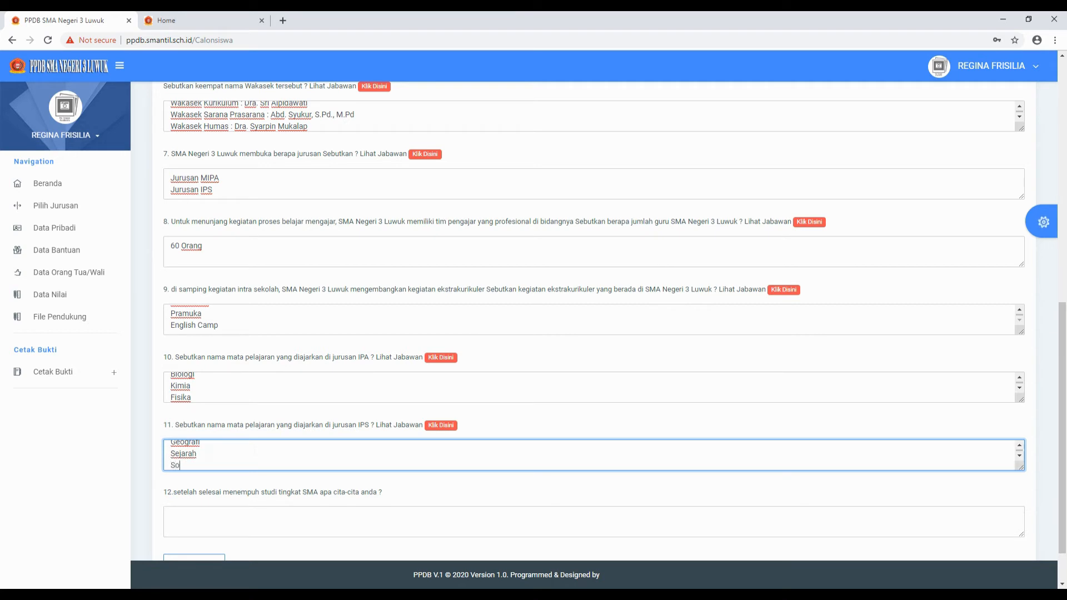
{"action": "type", "text": "siologi"}
{"action": "scroll", "coordinate": [249, 455], "scroll_direction": "up", "scroll_amount": 1}
{"action": "scroll", "coordinate": [249, 455], "scroll_direction": "down", "scroll_amount": 1}
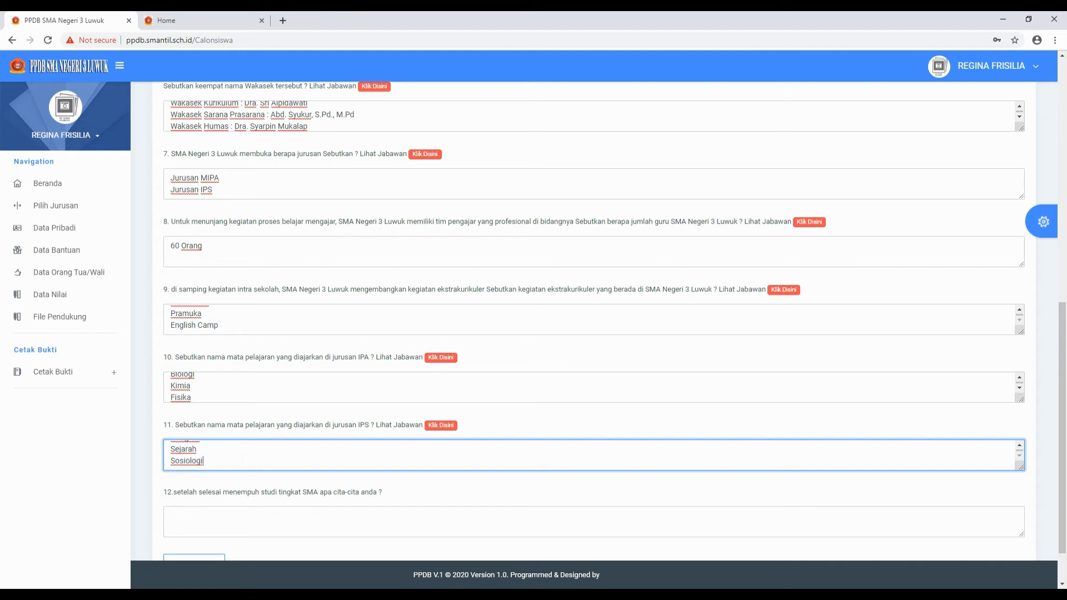
{"action": "scroll", "coordinate": [249, 455], "scroll_direction": "up", "scroll_amount": 1}
{"action": "scroll", "coordinate": [249, 454], "scroll_direction": "down", "scroll_amount": 1}
{"action": "key", "text": "Up"}
{"action": "key", "text": "Down"}
{"action": "key", "text": "Down"}
{"action": "left_click", "coordinate": [204, 460]}
{"action": "scroll", "coordinate": [229, 462], "scroll_direction": "down", "scroll_amount": 1}
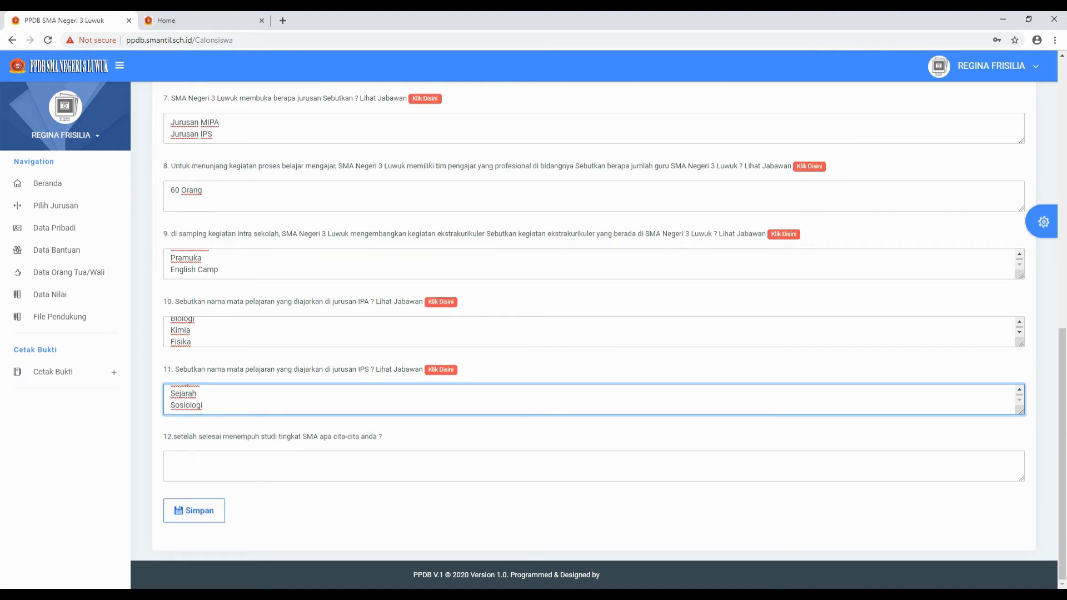
{"action": "left_click", "coordinate": [230, 461]}
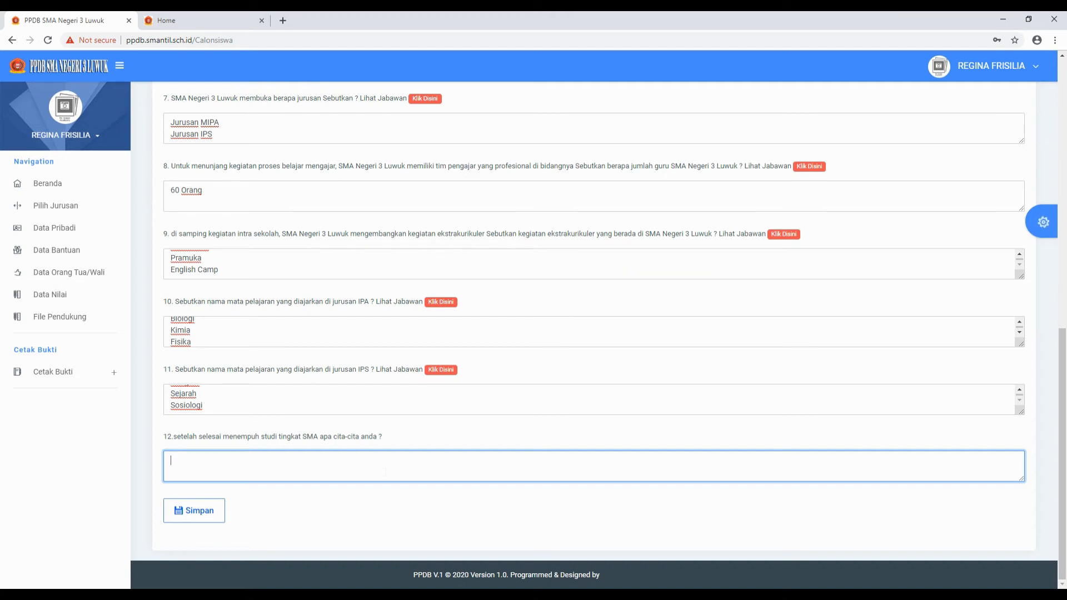
- Answer question 12 with 'Astronot' and save the questionnaire with Simpan
{"action": "type", "text": "Astronot"}
{"action": "scroll", "coordinate": [497, 272], "scroll_direction": "up", "scroll_amount": 10}
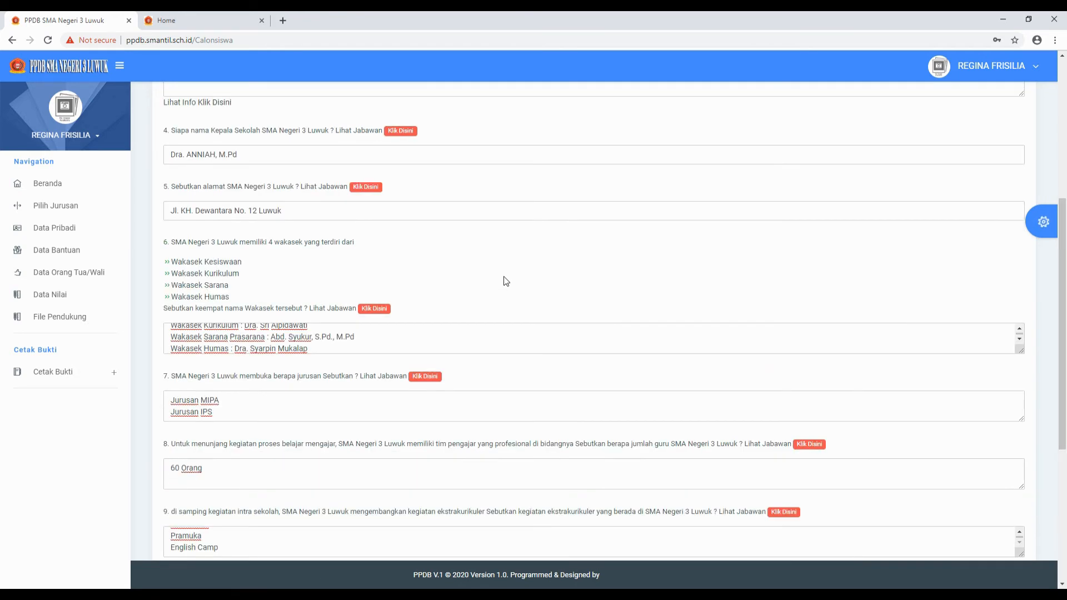
{"action": "scroll", "coordinate": [497, 271], "scroll_direction": "up", "scroll_amount": 2}
{"action": "scroll", "coordinate": [488, 295], "scroll_direction": "down", "scroll_amount": 10}
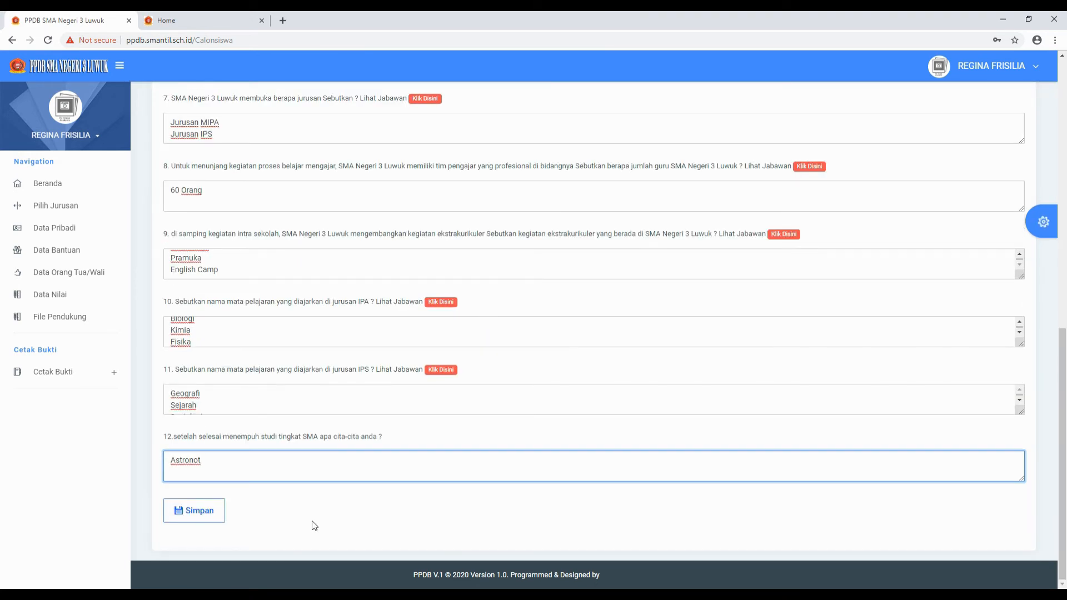
{"action": "left_click", "coordinate": [196, 521]}
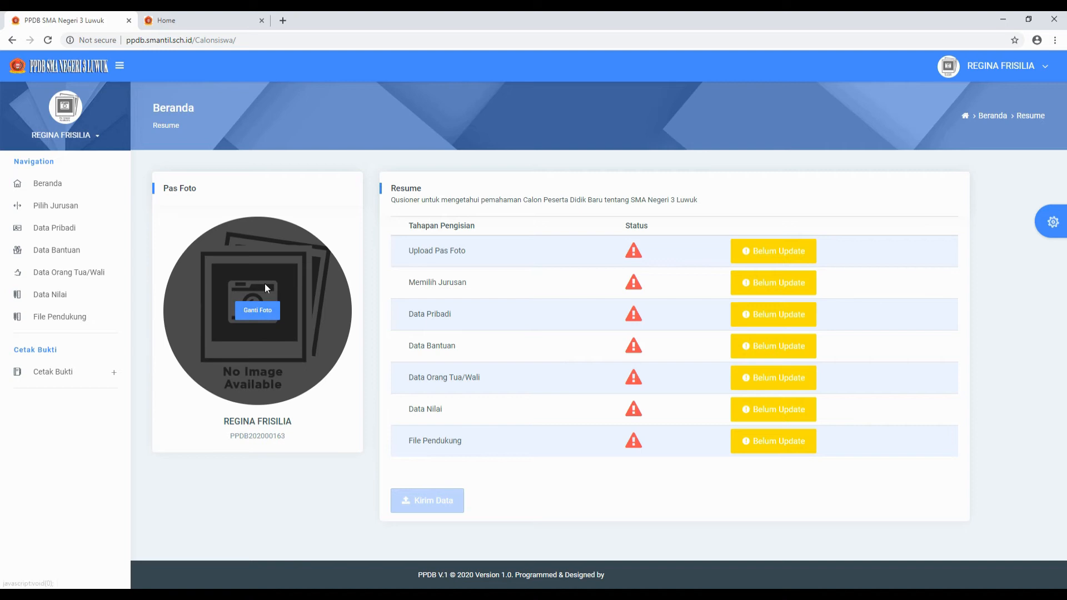
- Open the Pilih Jurusan page from the left sidebar
{"action": "mouse_move", "coordinate": [249, 335]}
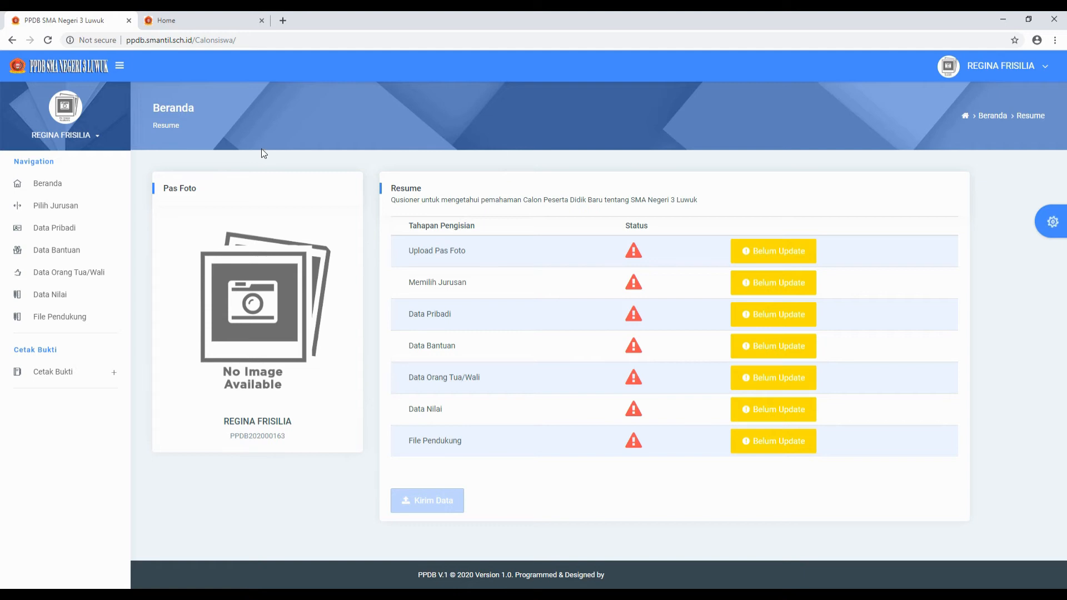
{"action": "left_click", "coordinate": [54, 208]}
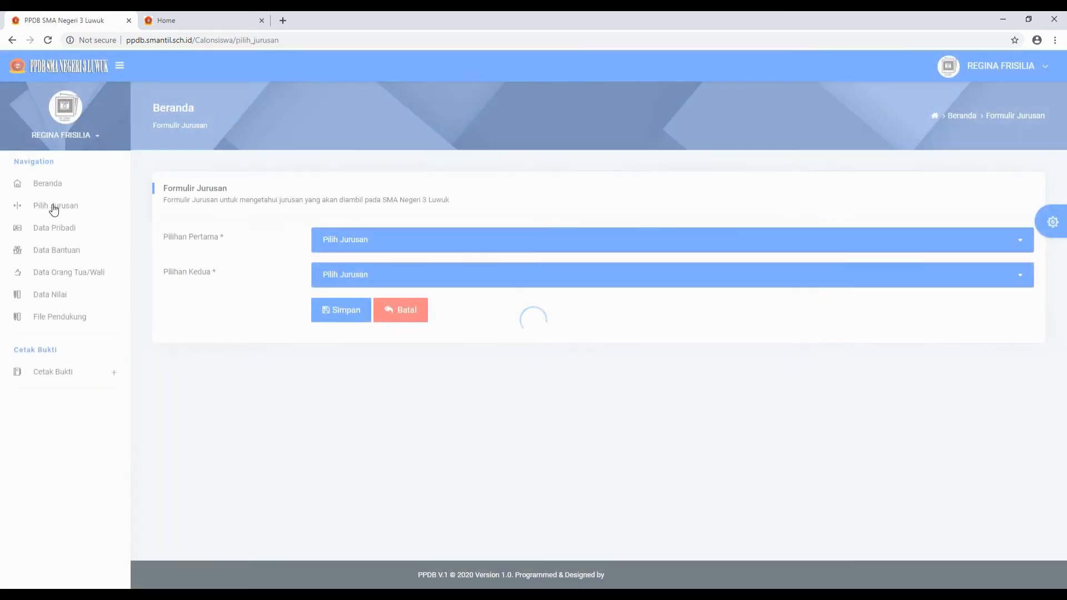
- Pick IPS as the second-choice major, save the MIPA/IPS choices and confirm the success message
{"action": "left_click", "coordinate": [48, 187]}
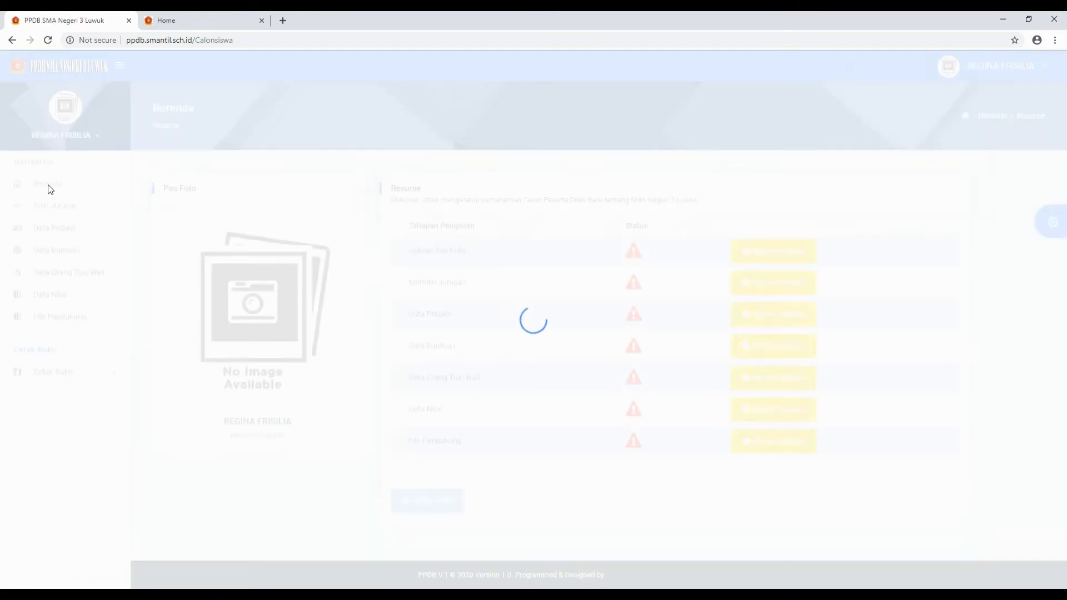
{"action": "left_click", "coordinate": [52, 207]}
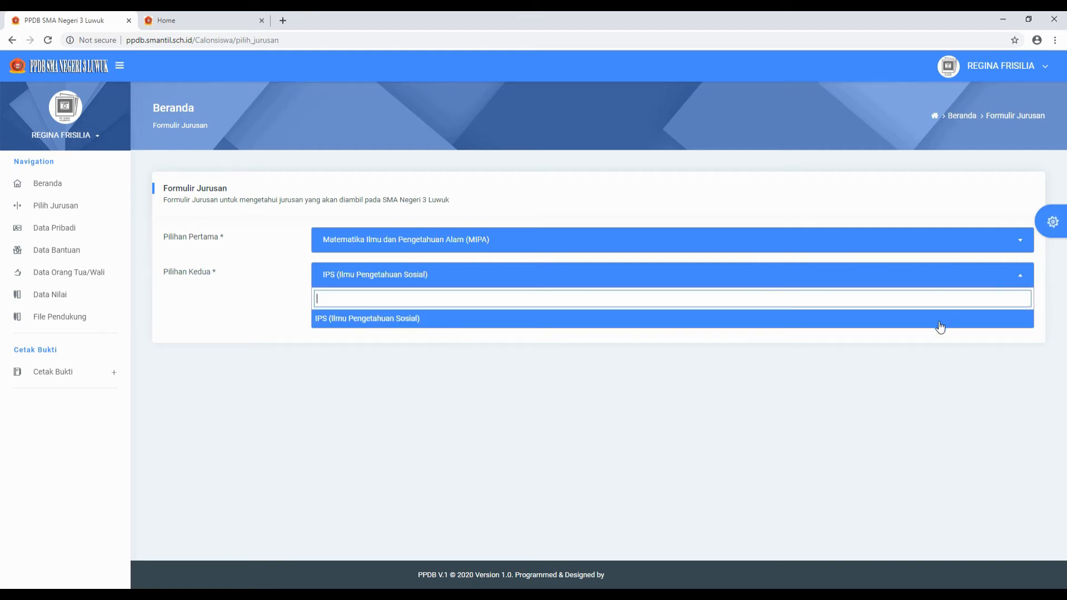
{"action": "left_click", "coordinate": [940, 322]}
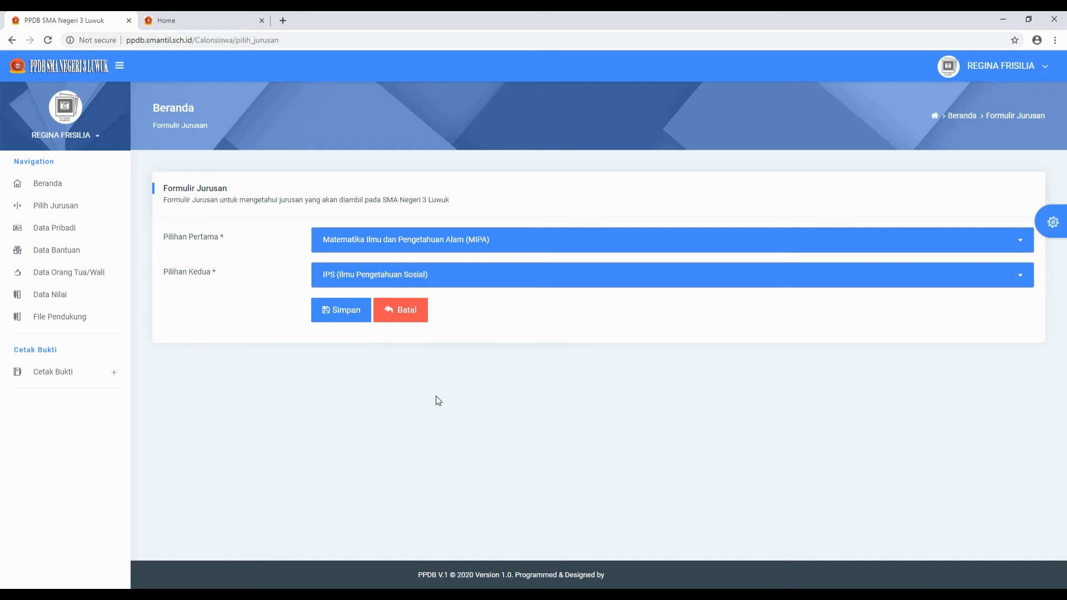
{"action": "left_click", "coordinate": [332, 316]}
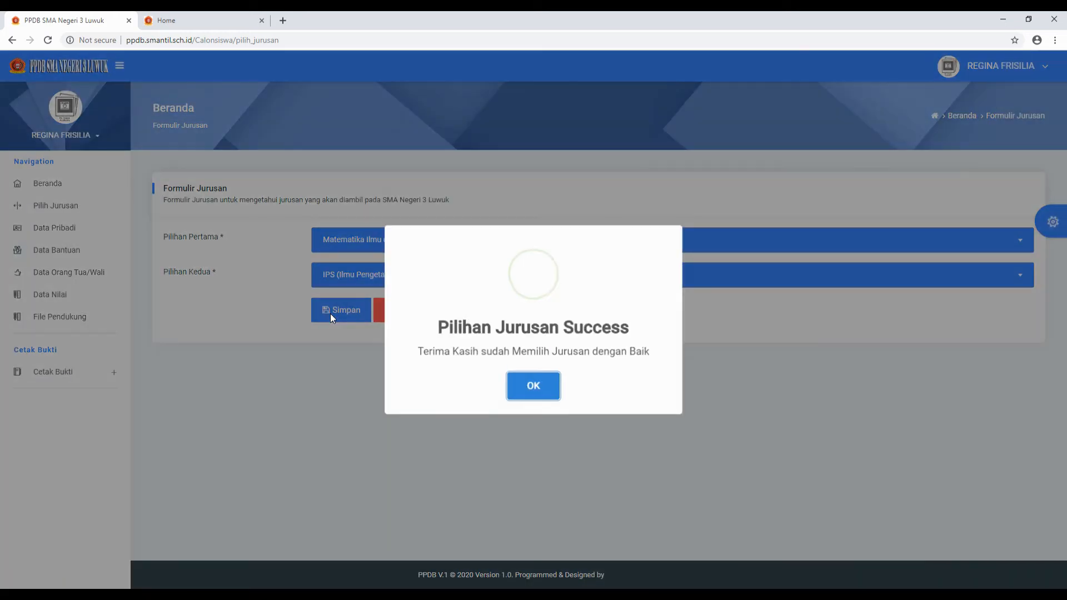
{"action": "left_click", "coordinate": [539, 383]}
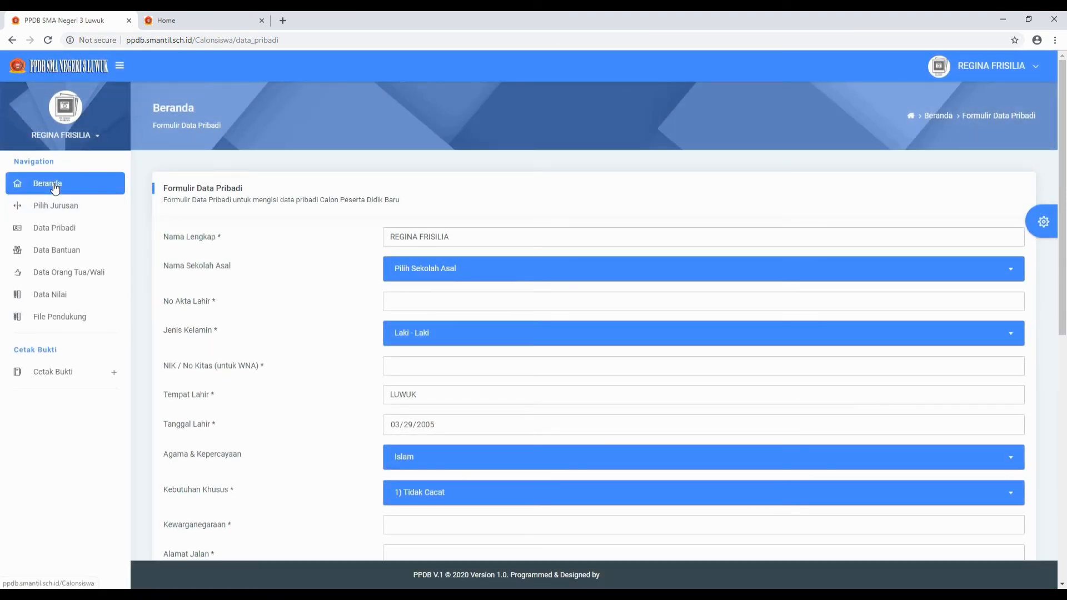
{"action": "left_click", "coordinate": [55, 184]}
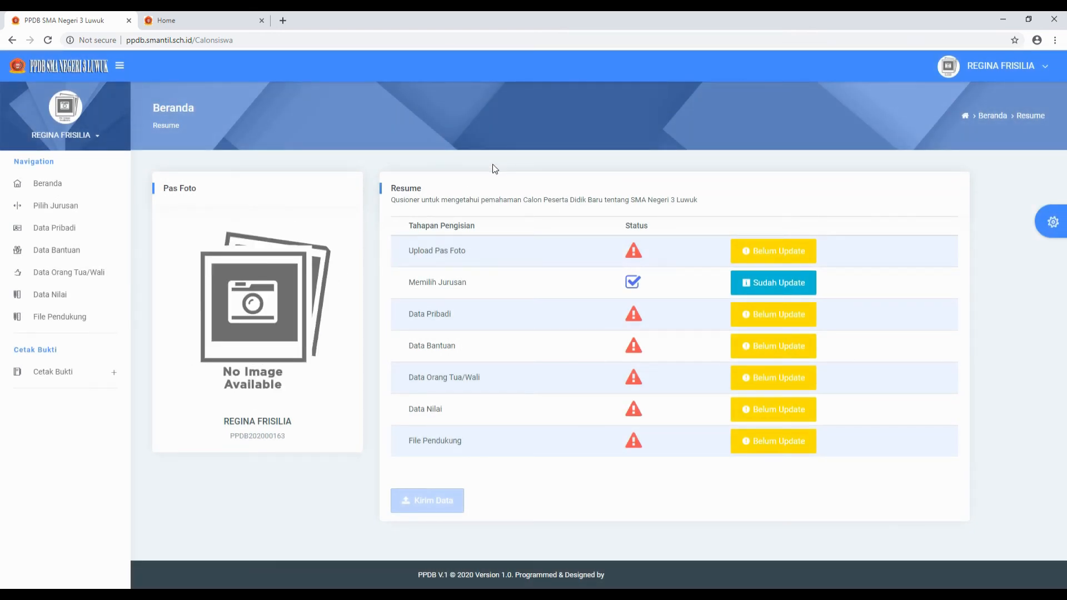
- Review the Tahapan Pengisian table, where Memilih Jurusan now shows Sudah Update
{"action": "mouse_move", "coordinate": [294, 349]}
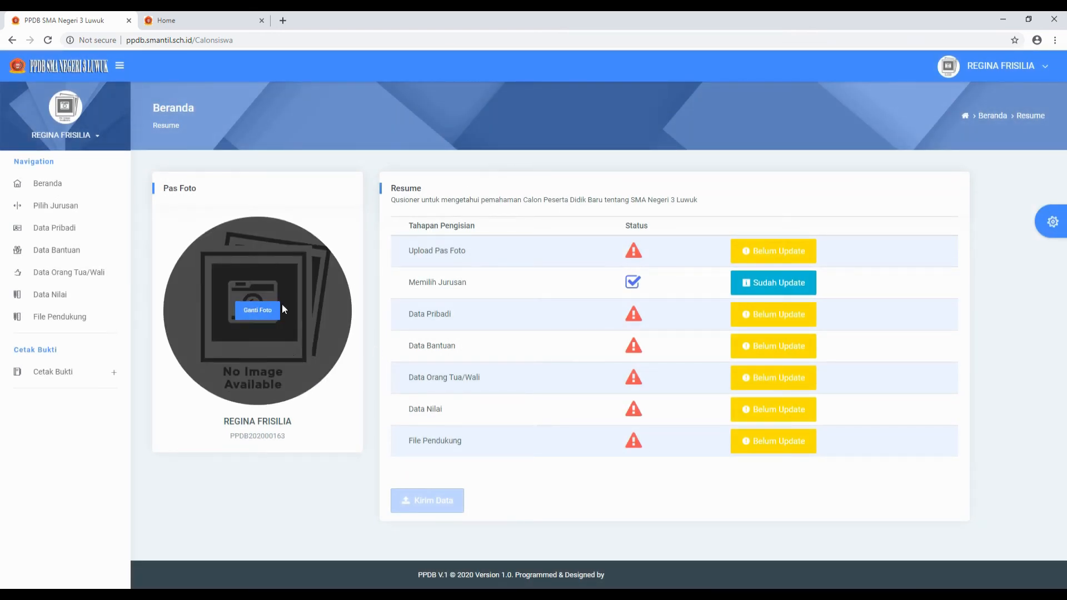
{"action": "mouse_move", "coordinate": [239, 376]}
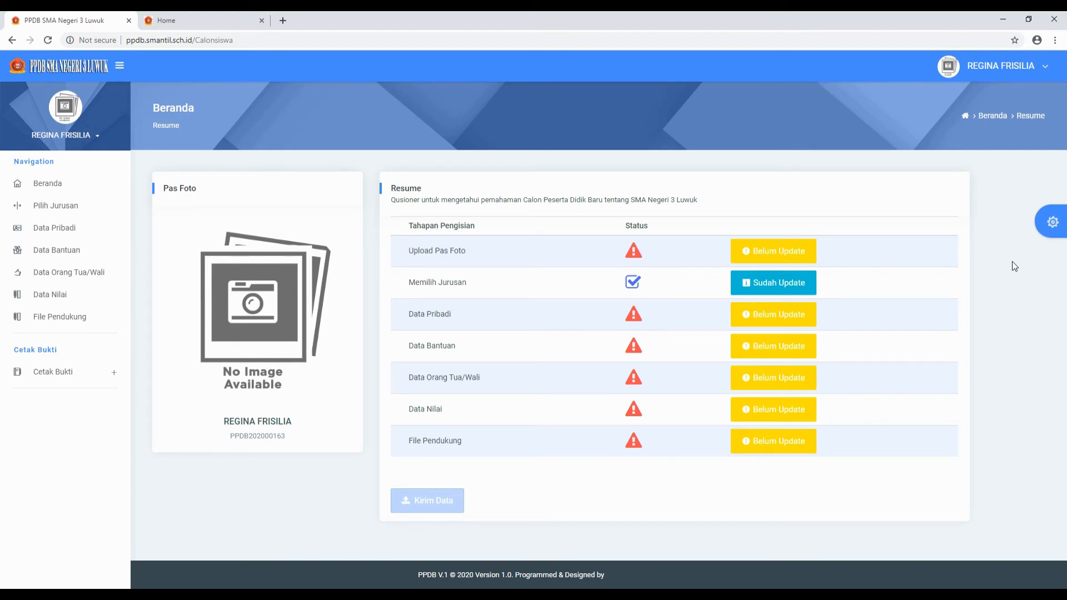
{"action": "mouse_move", "coordinate": [244, 293]}
{"action": "mouse_move", "coordinate": [258, 324]}
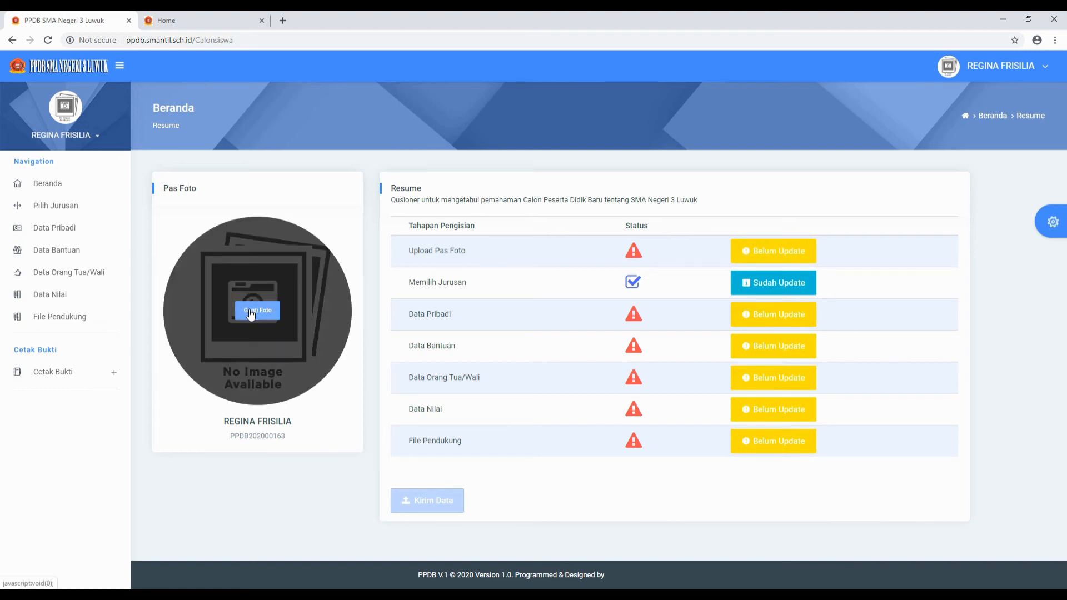
- Upload 212.png from Pictures as the pas foto and confirm the success message
{"action": "left_click", "coordinate": [250, 313]}
{"action": "left_click", "coordinate": [497, 111]}
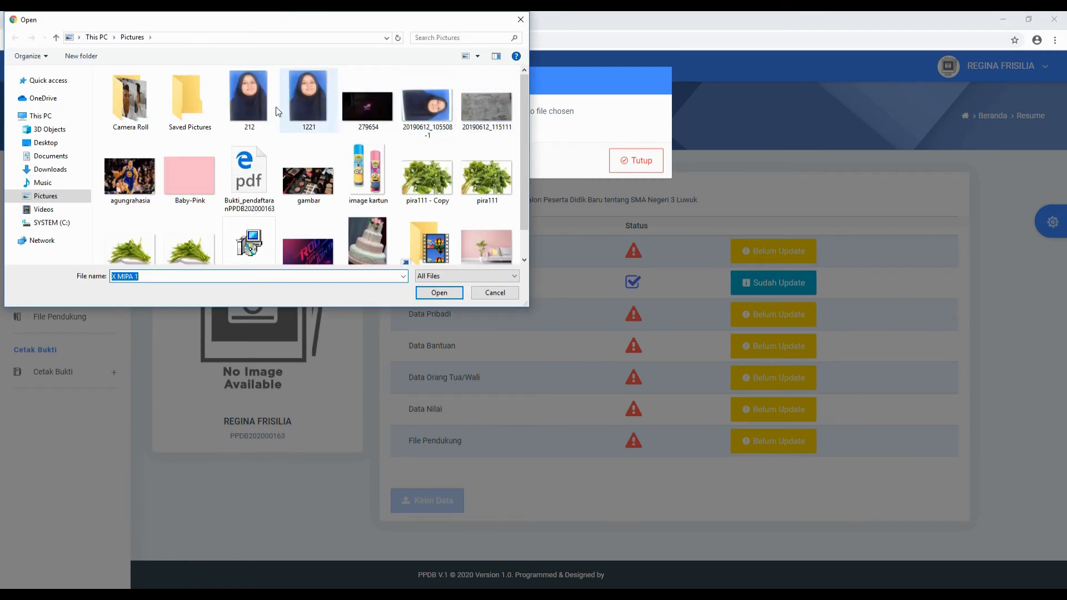
{"action": "left_click", "coordinate": [265, 107]}
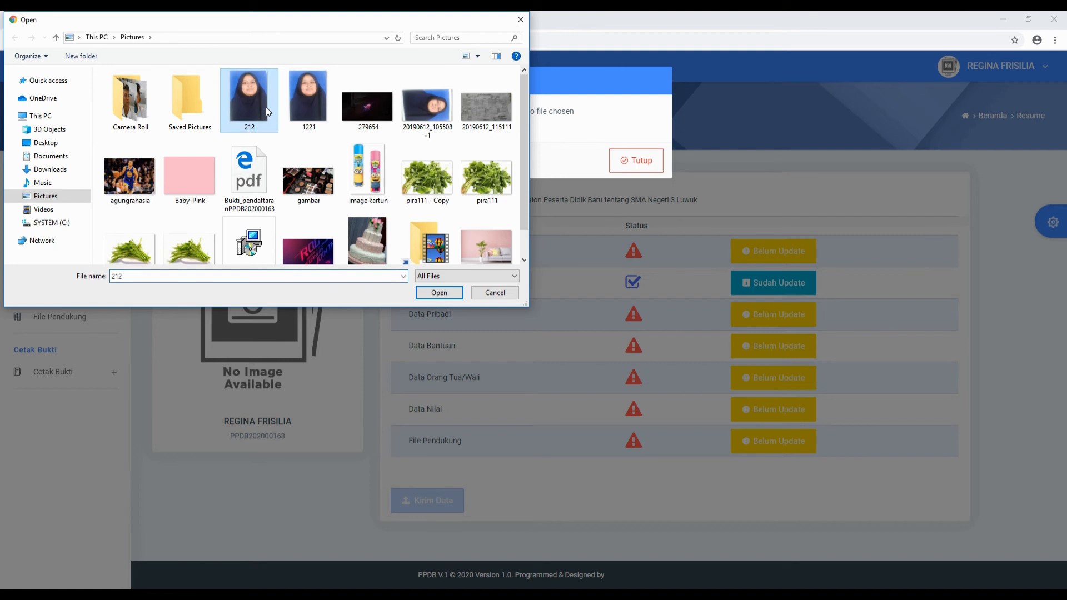
{"action": "left_click", "coordinate": [435, 293]}
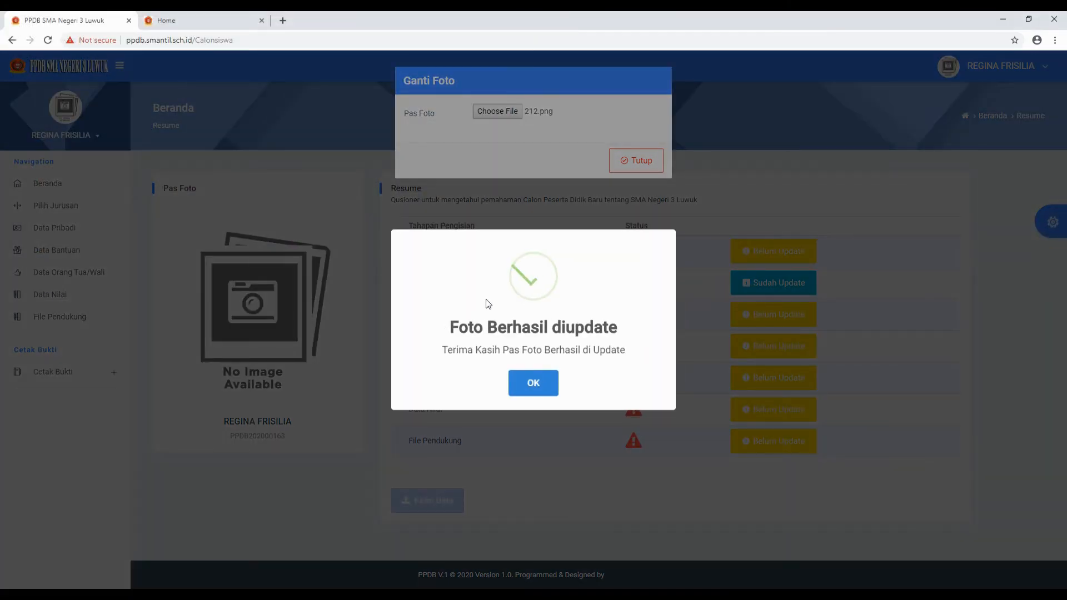
{"action": "left_click", "coordinate": [534, 382]}
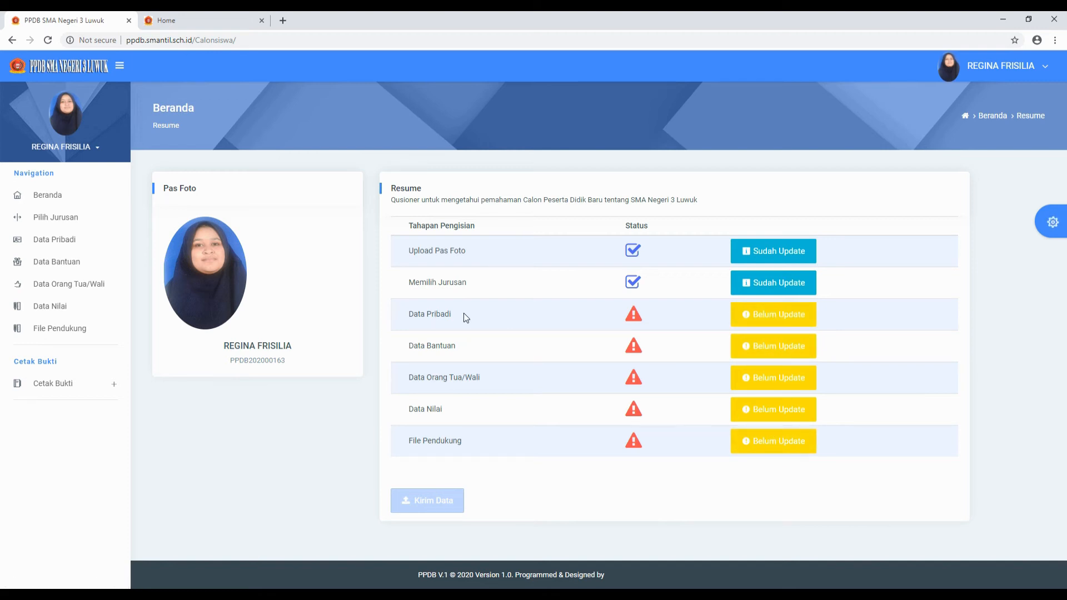
- Open the Formulir Data Pribadi form from the Data Pribadi sidebar entry
{"action": "left_click", "coordinate": [44, 248]}
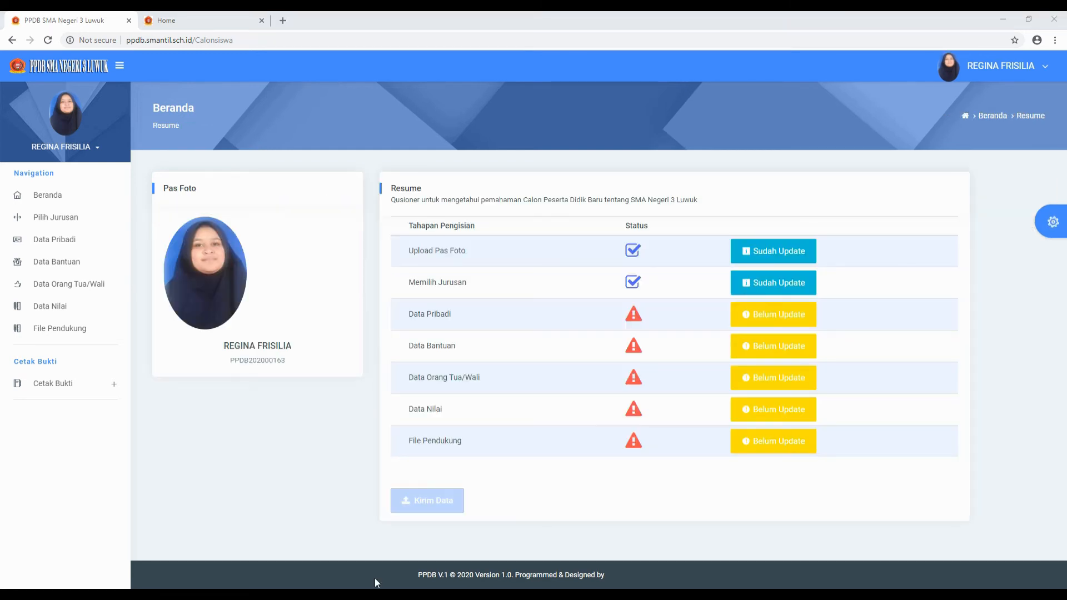
{"action": "left_click", "coordinate": [59, 243]}
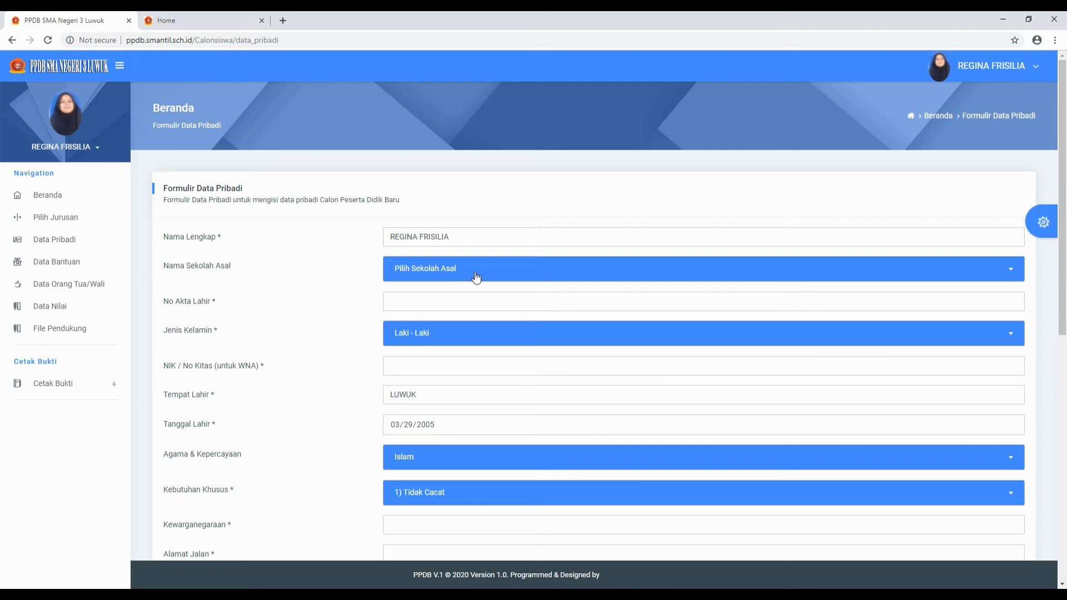
- Search for and select SMP NEGERI 3 LUWUK TIMUR as the origin school
{"action": "left_click", "coordinate": [473, 237]}
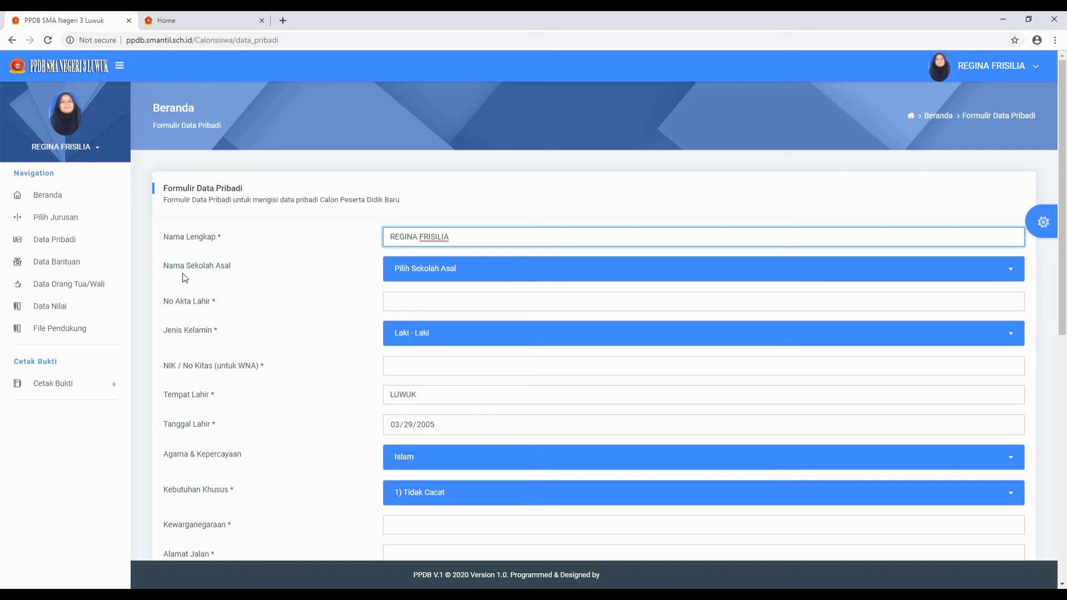
{"action": "left_click", "coordinate": [555, 283]}
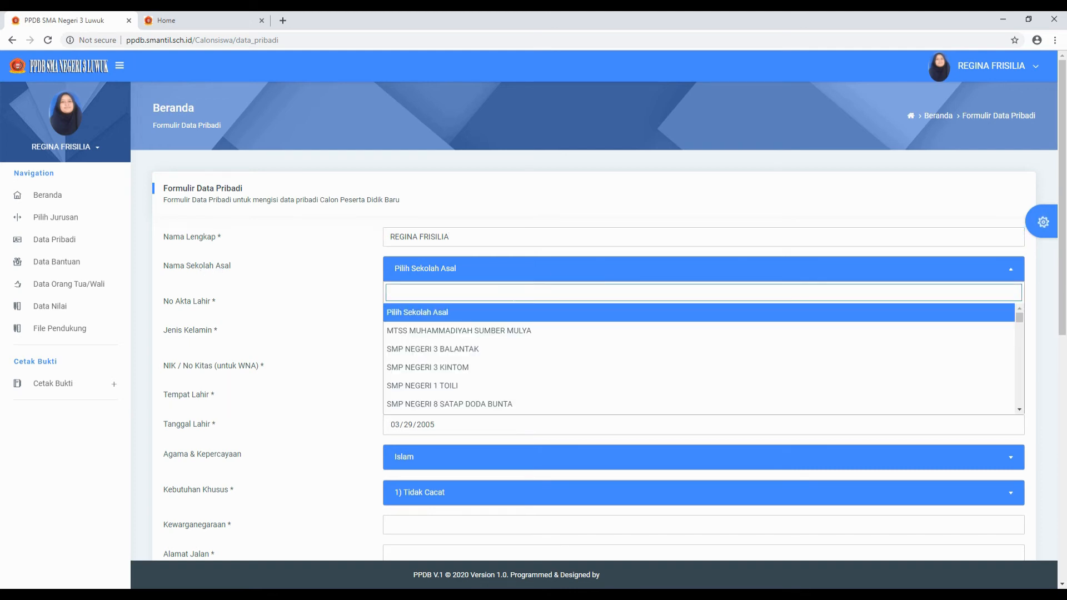
{"action": "type", "text": "SMA N"}
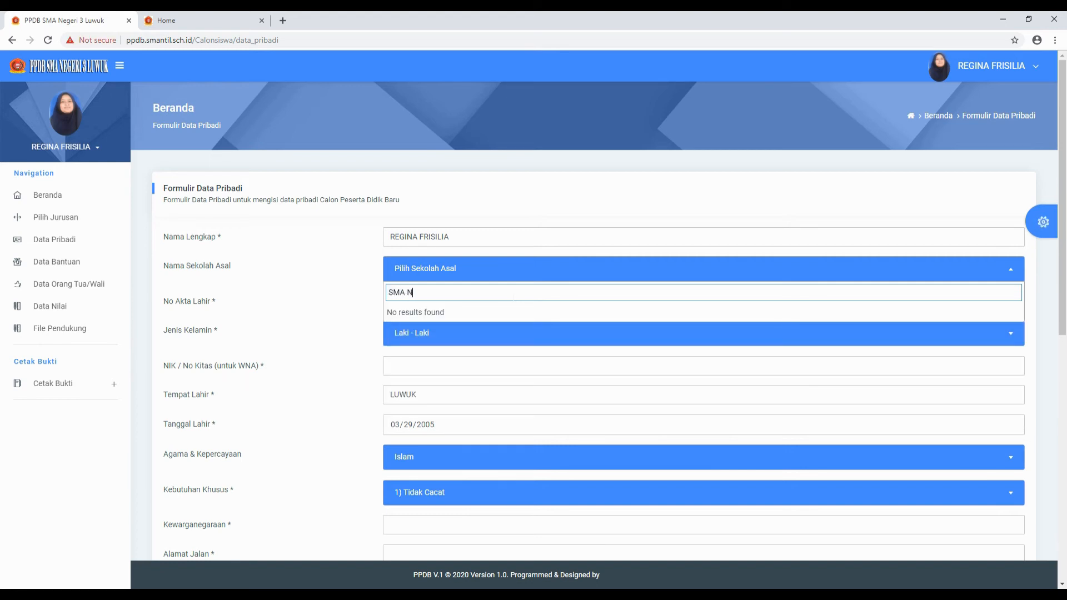
{"action": "type", "text": "E"}
{"action": "key", "text": "BackSpace"}
{"action": "key", "text": "BackSpace"}
{"action": "key", "text": "BackSpace"}
{"action": "key", "text": "BackSpace"}
{"action": "type", "text": "P NEGERI 3"}
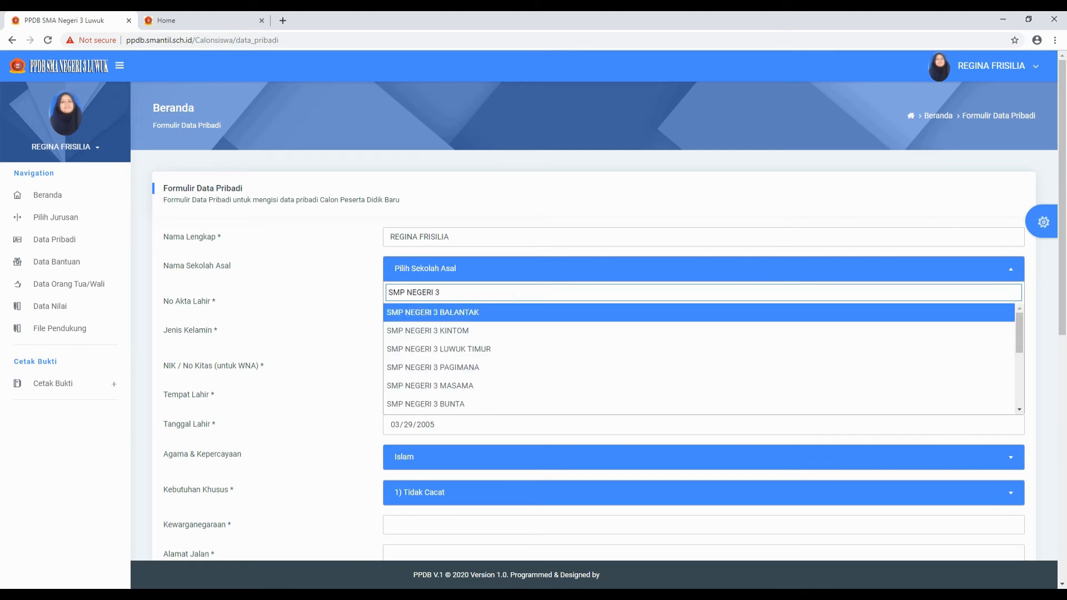
{"action": "type", "text": " LUWUK"}
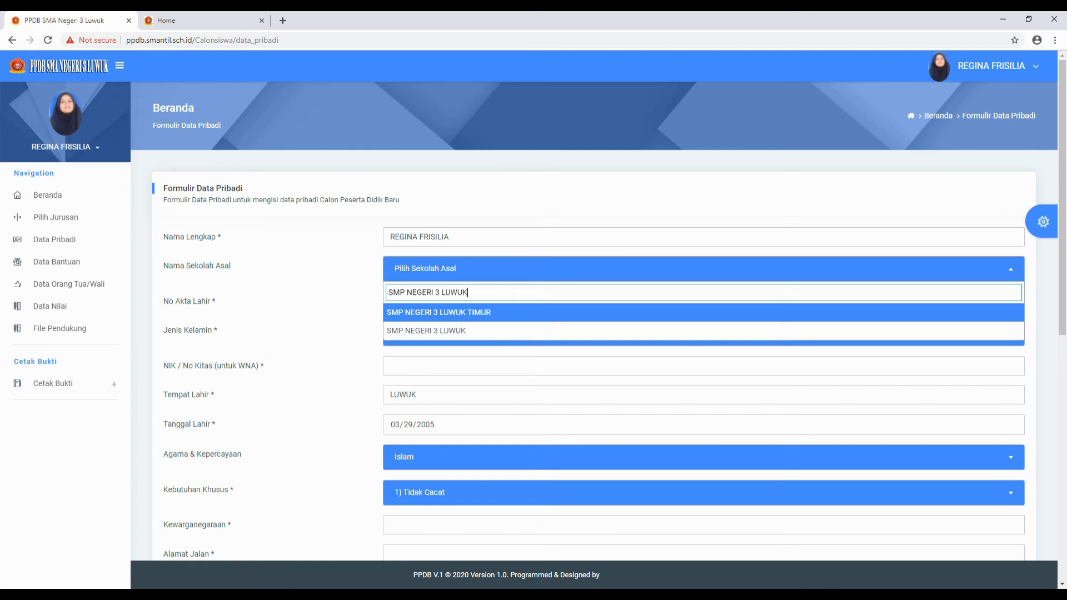
{"action": "left_click", "coordinate": [503, 315]}
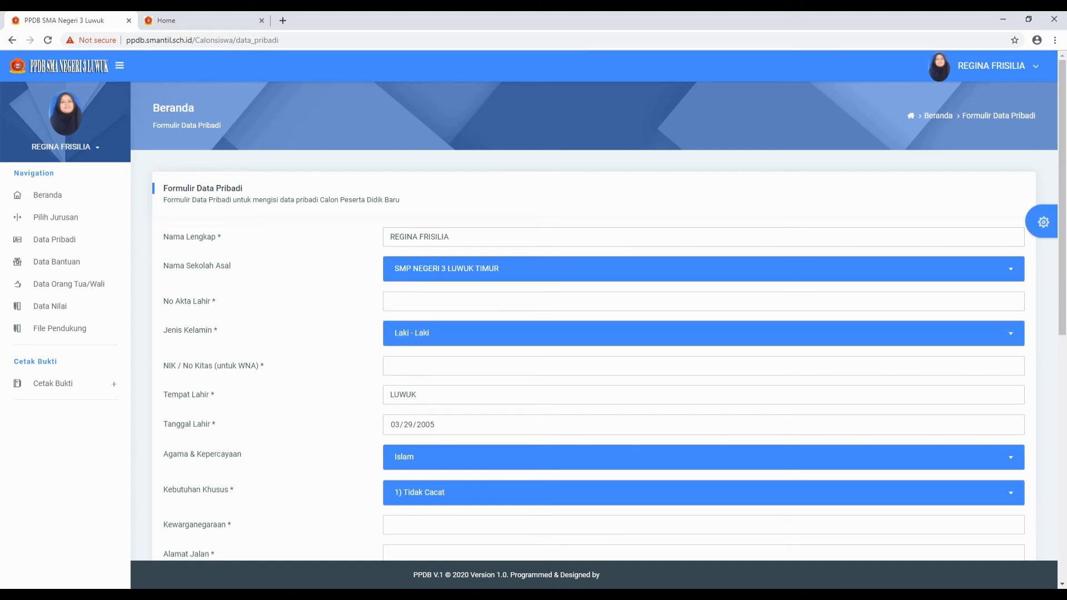
- Fill the birth certificate number and NIK from autofill, and set gender to Perempuan
{"action": "left_click", "coordinate": [404, 300]}
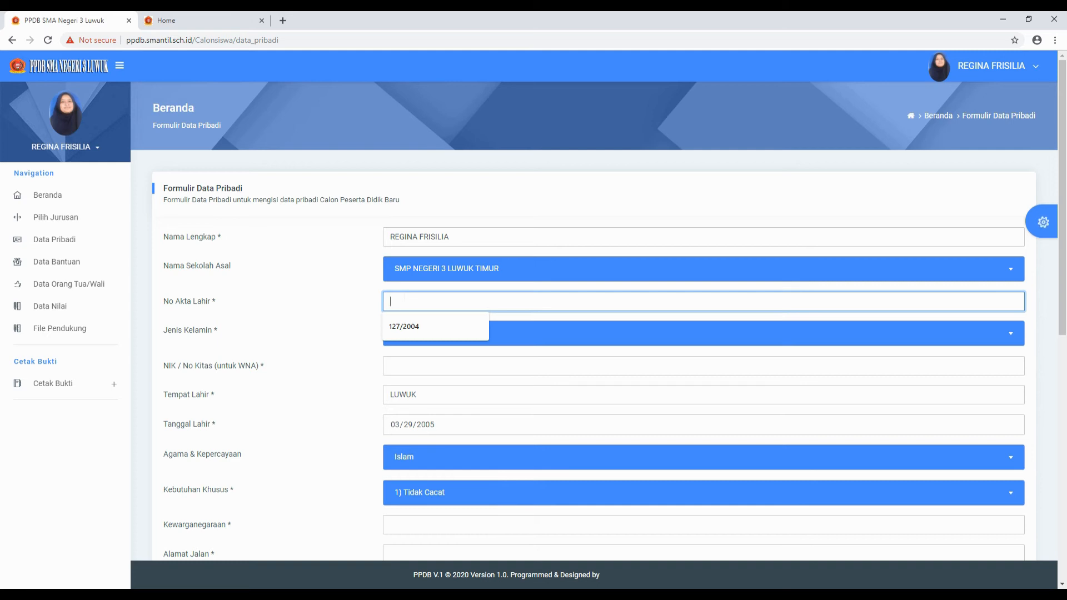
{"action": "left_click", "coordinate": [403, 328]}
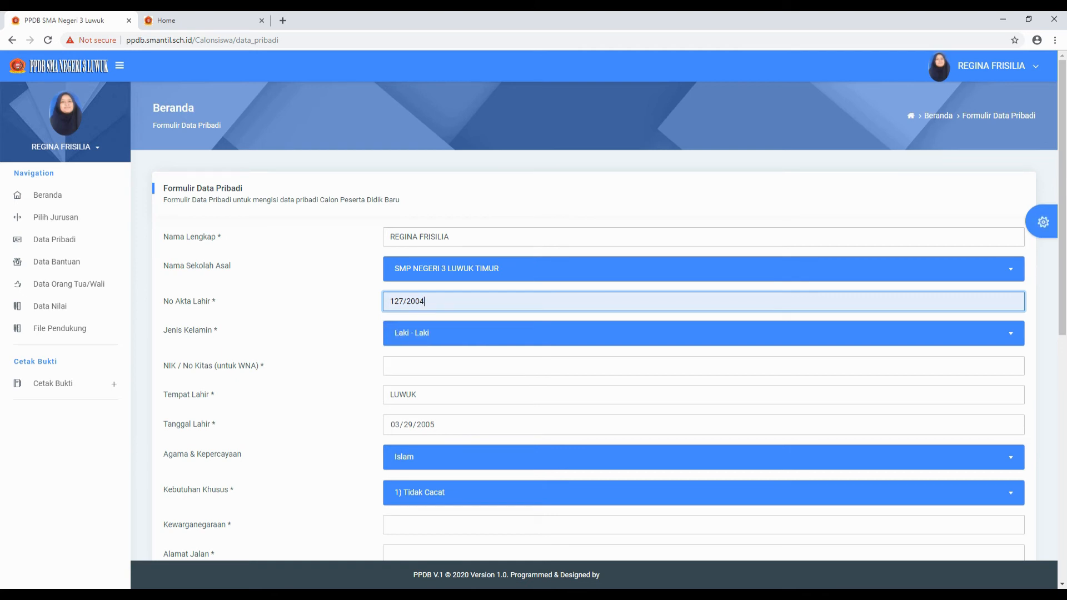
{"action": "left_click", "coordinate": [1016, 339]}
{"action": "left_click", "coordinate": [457, 399]}
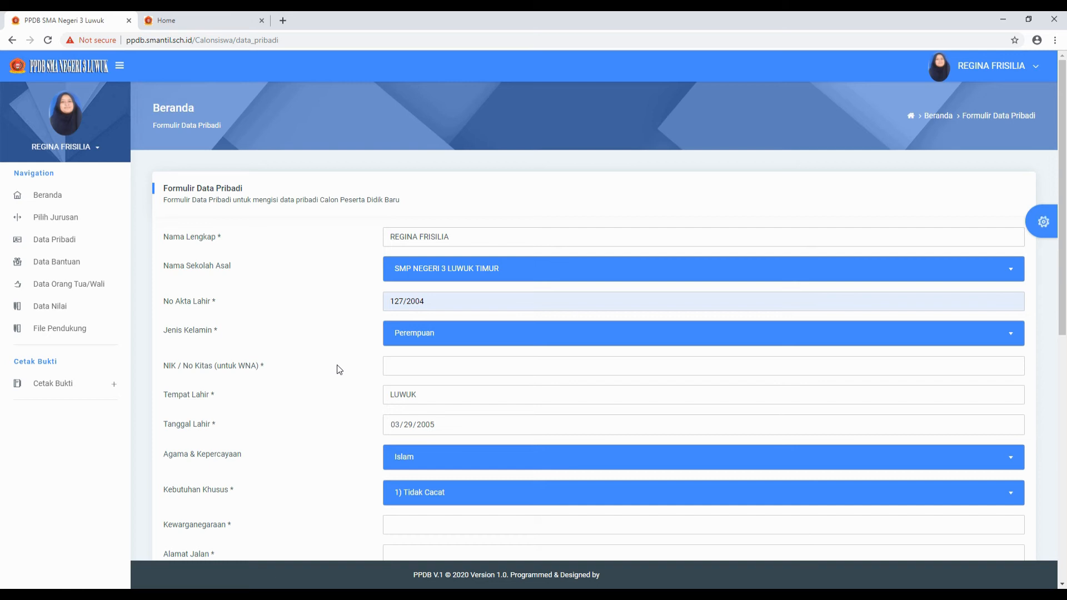
{"action": "left_click", "coordinate": [392, 365]}
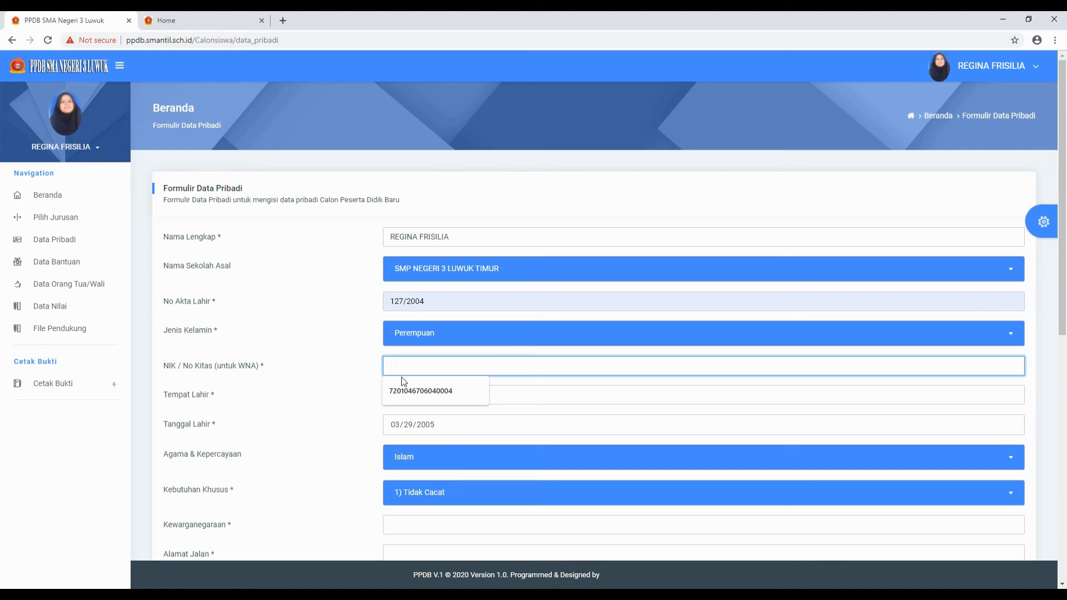
{"action": "left_click", "coordinate": [411, 391]}
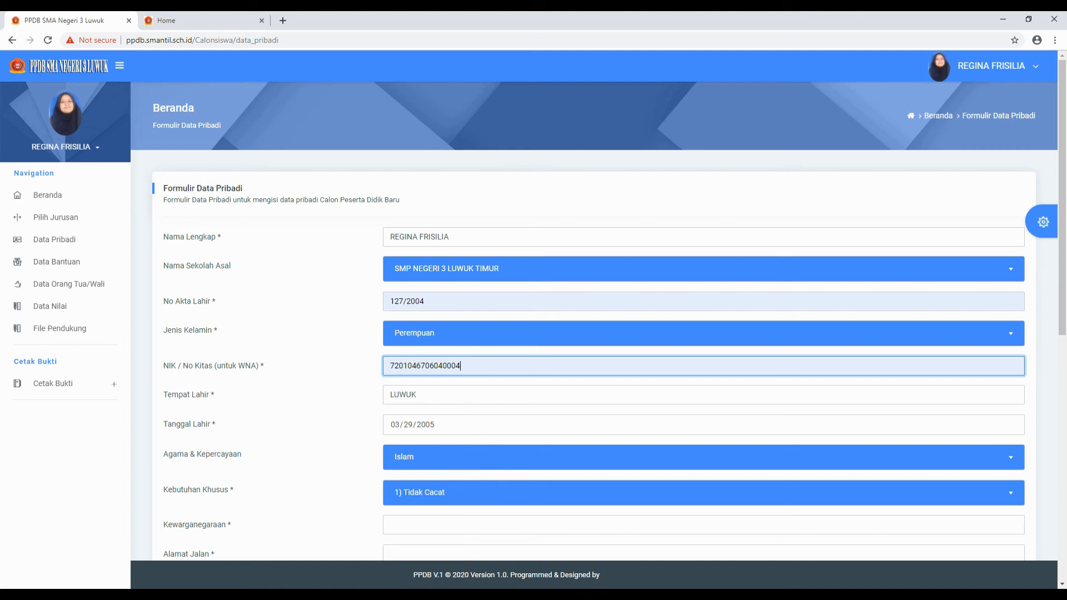
{"action": "scroll", "coordinate": [436, 429], "scroll_direction": "down", "scroll_amount": 2}
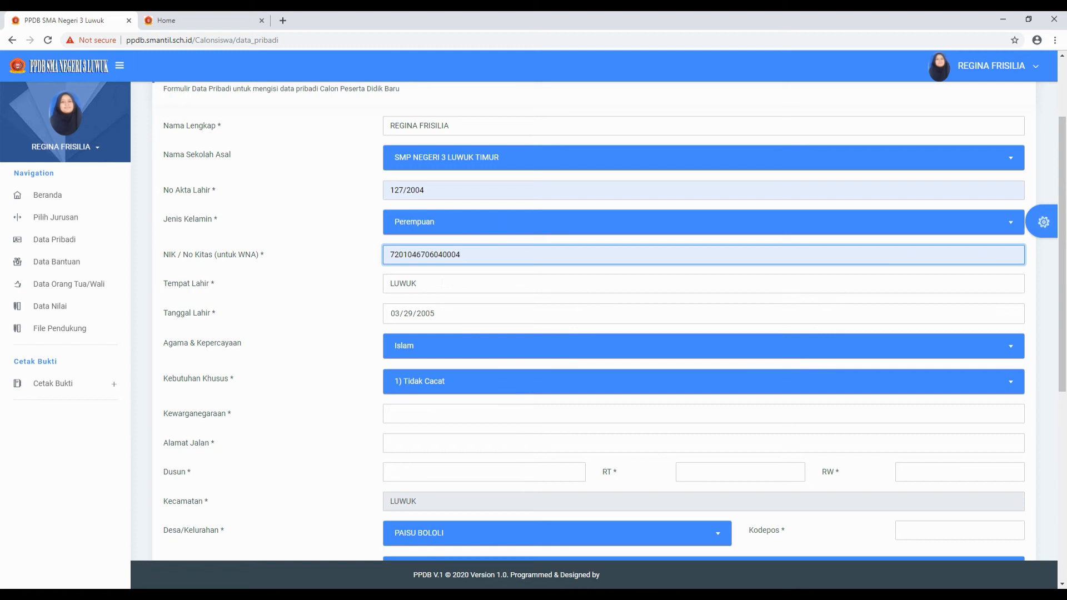
{"action": "left_click", "coordinate": [535, 352]}
{"action": "left_click", "coordinate": [438, 392]}
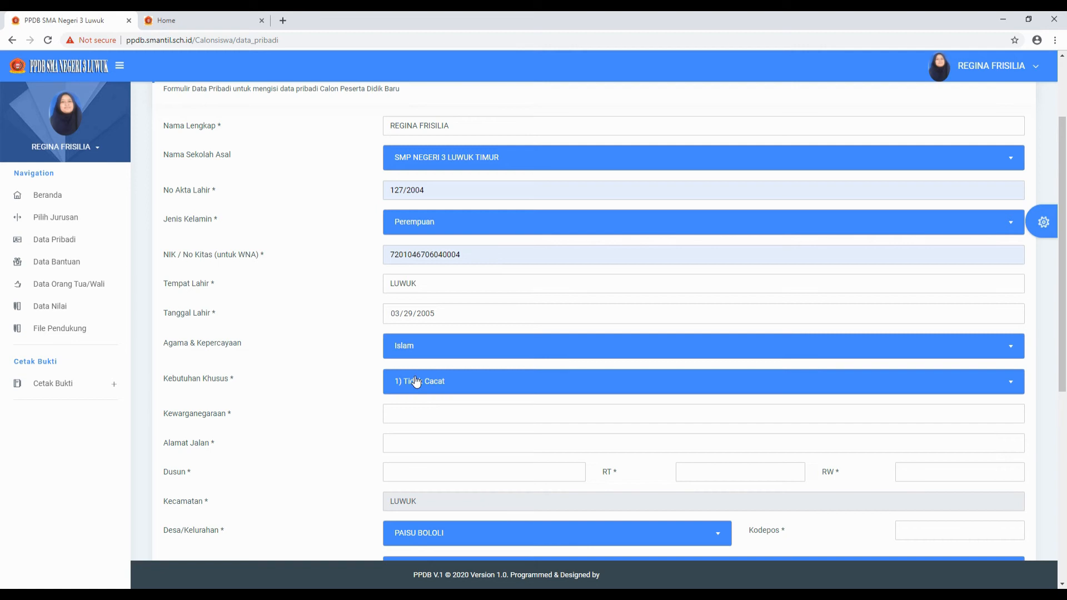
{"action": "left_click", "coordinate": [587, 391]}
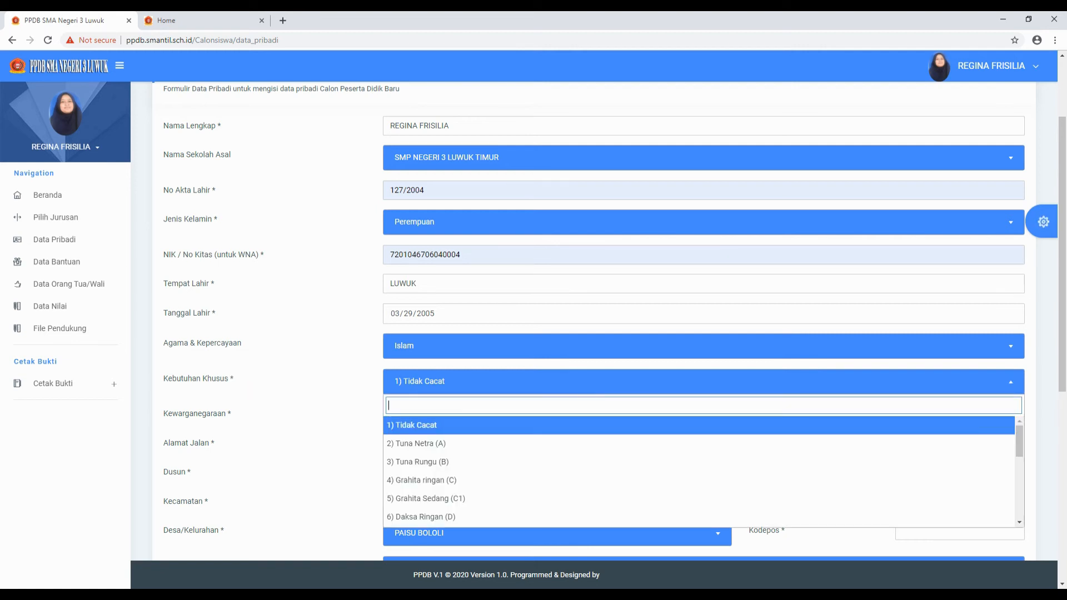
{"action": "scroll", "coordinate": [461, 500], "scroll_direction": "down", "scroll_amount": 4}
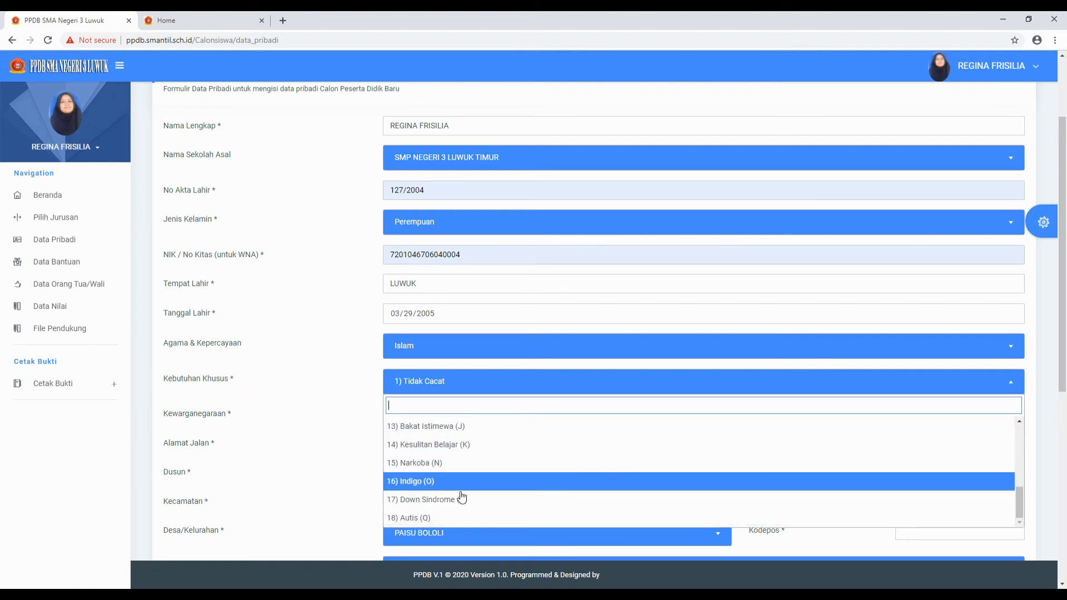
{"action": "scroll", "coordinate": [461, 499], "scroll_direction": "up", "scroll_amount": 4}
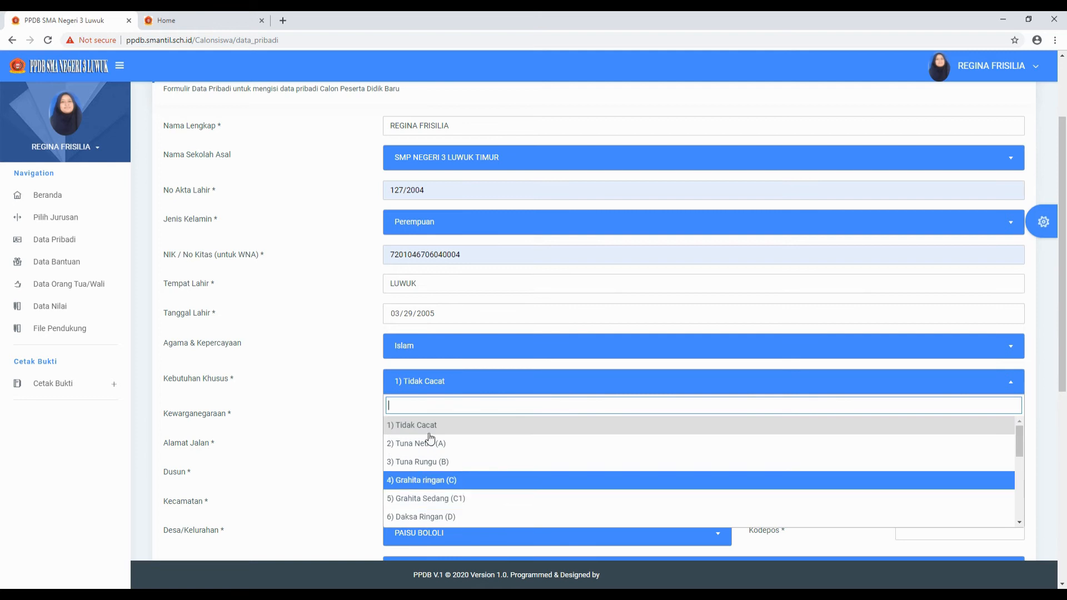
{"action": "left_click", "coordinate": [436, 426]}
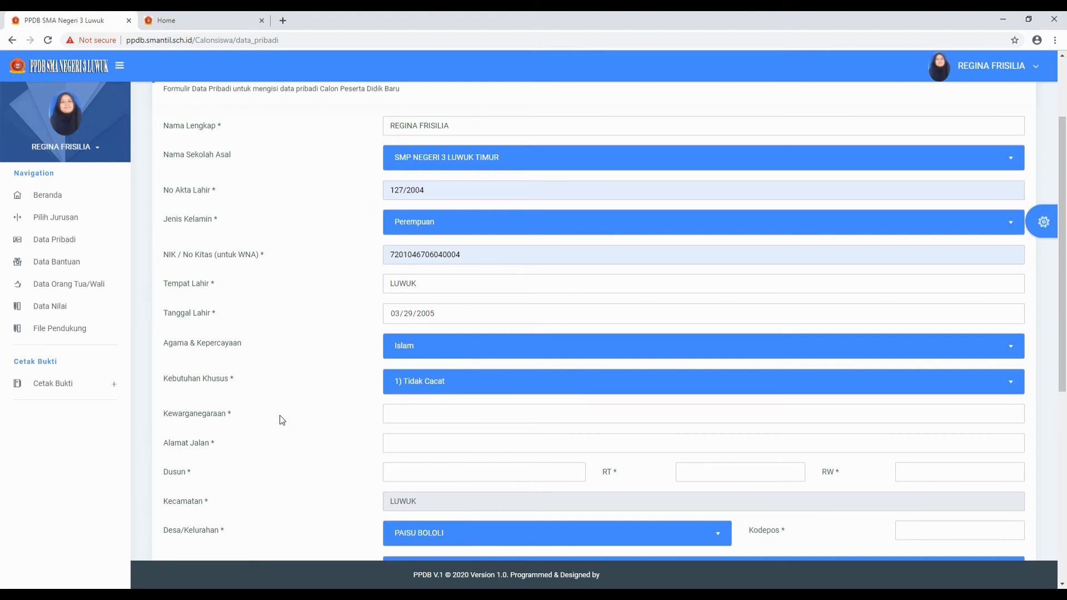
{"action": "scroll", "coordinate": [280, 414], "scroll_direction": "down", "scroll_amount": 2}
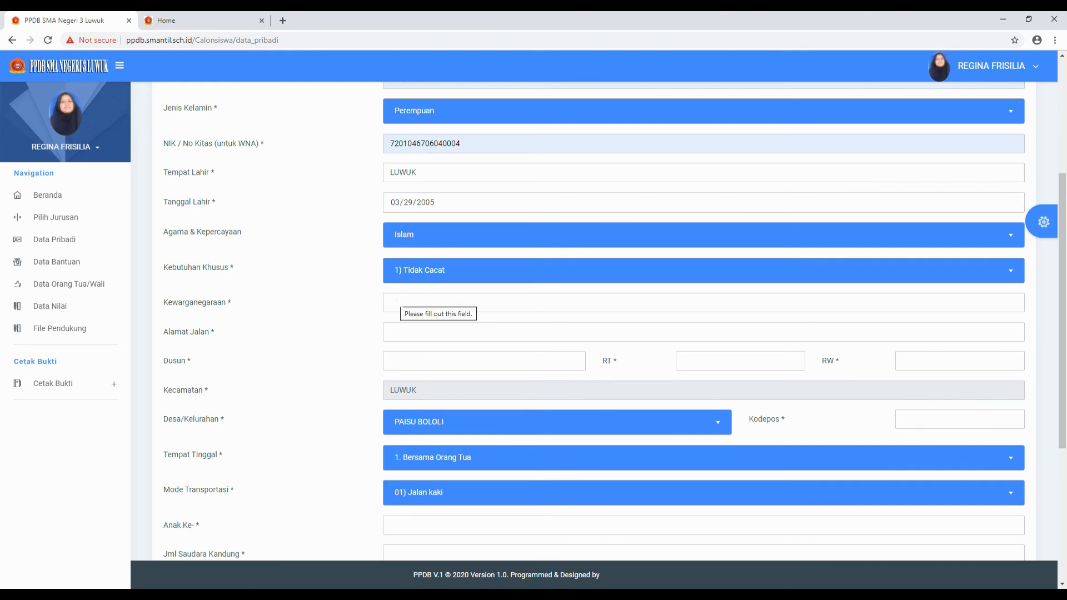
- Set citizenship to INDONESIA and accept the suggested street address
{"action": "left_click", "coordinate": [400, 302]}
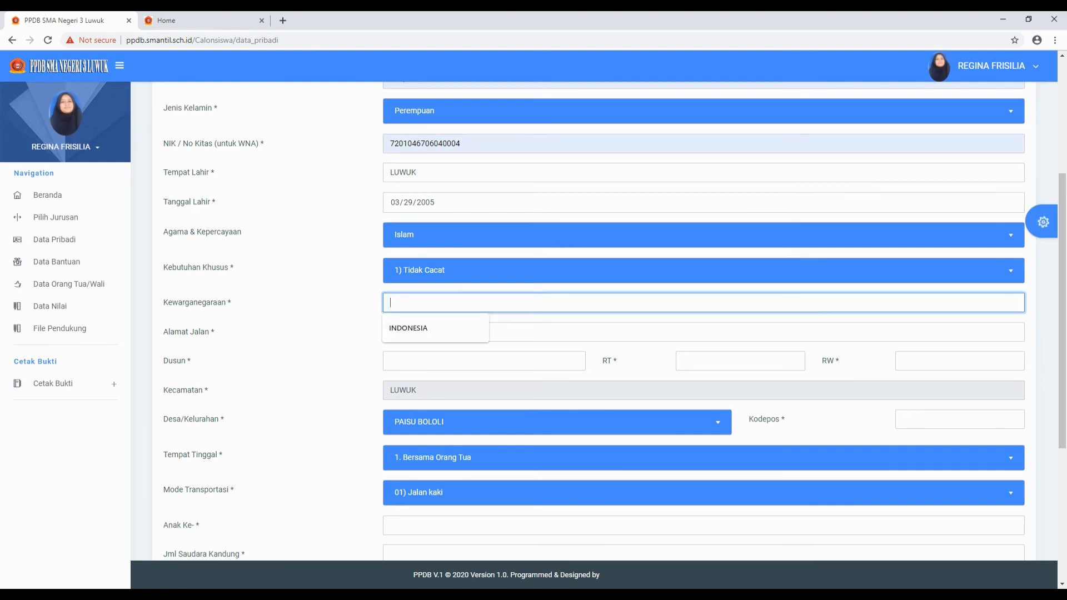
{"action": "left_click", "coordinate": [418, 327]}
{"action": "left_click", "coordinate": [417, 330]}
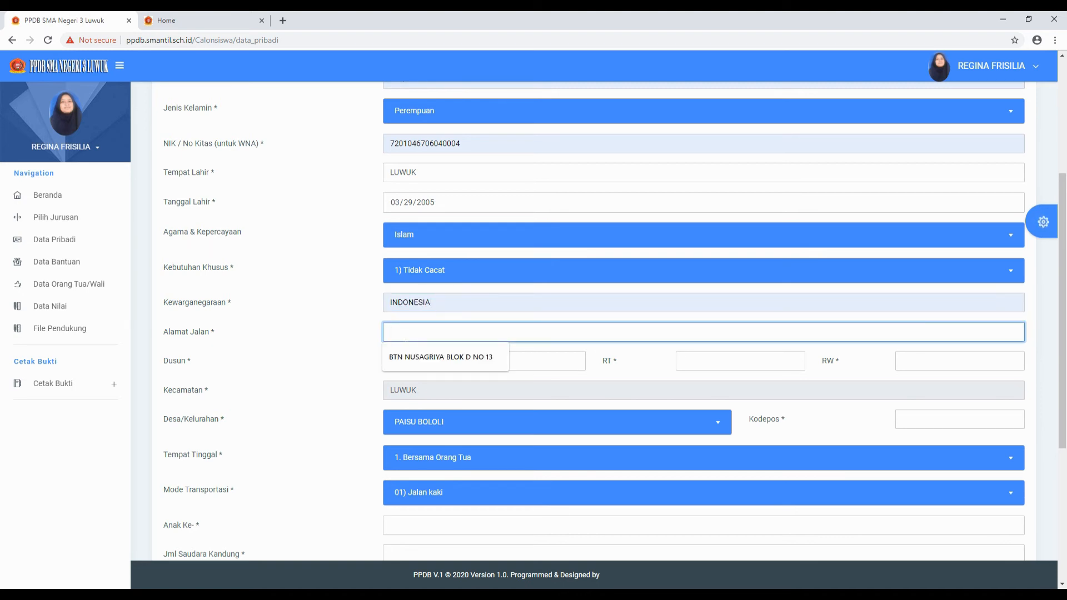
{"action": "left_click", "coordinate": [456, 359]}
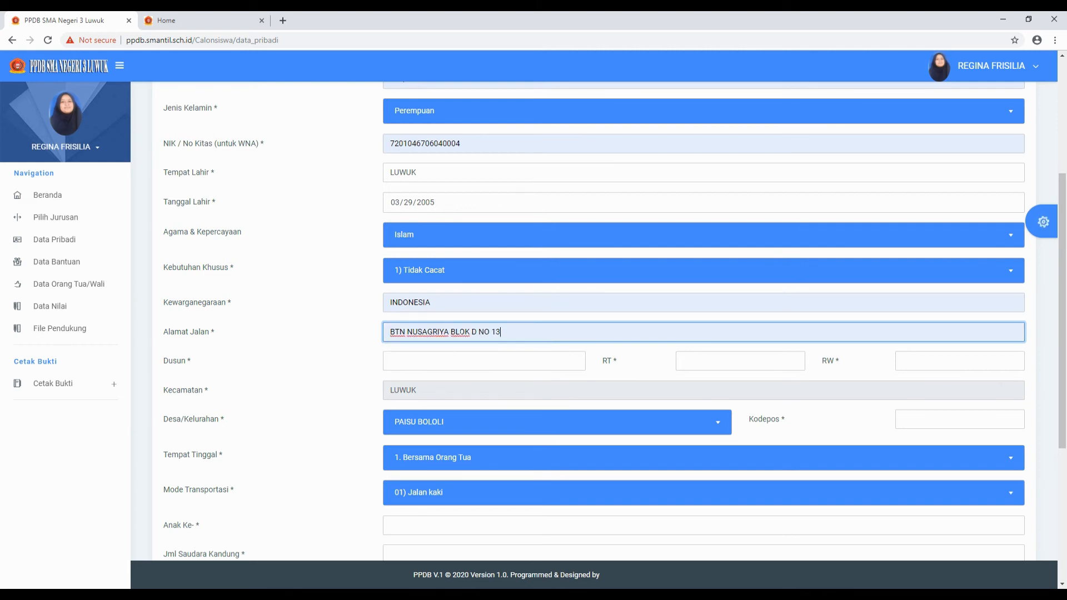
- Fill Dusun with SATU, RT with 4 and RW with 2
{"action": "left_click", "coordinate": [472, 361]}
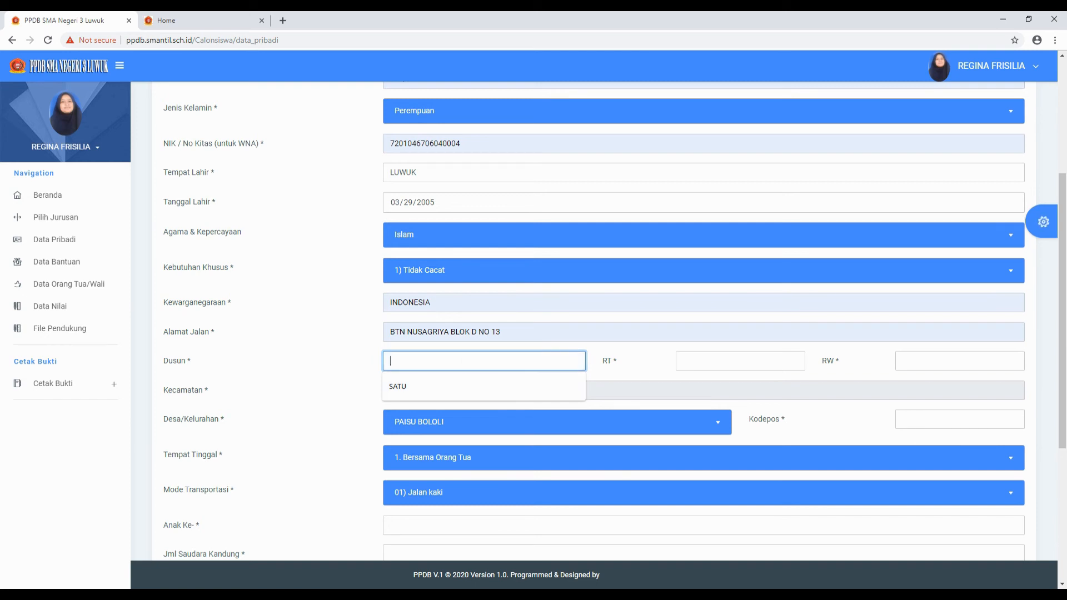
{"action": "left_click", "coordinate": [740, 361]}
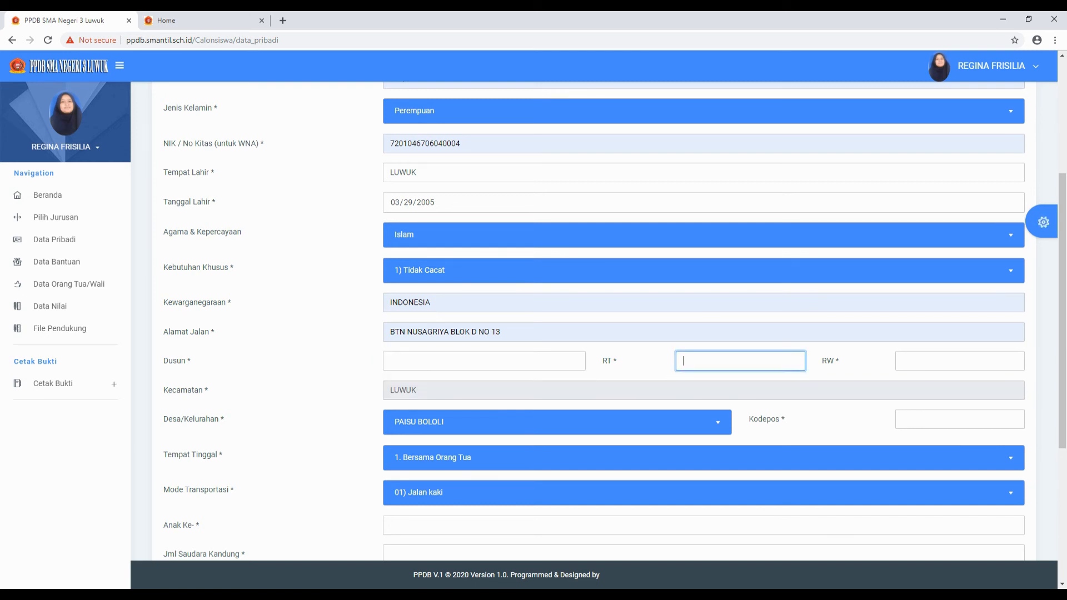
{"action": "left_click", "coordinate": [438, 363]}
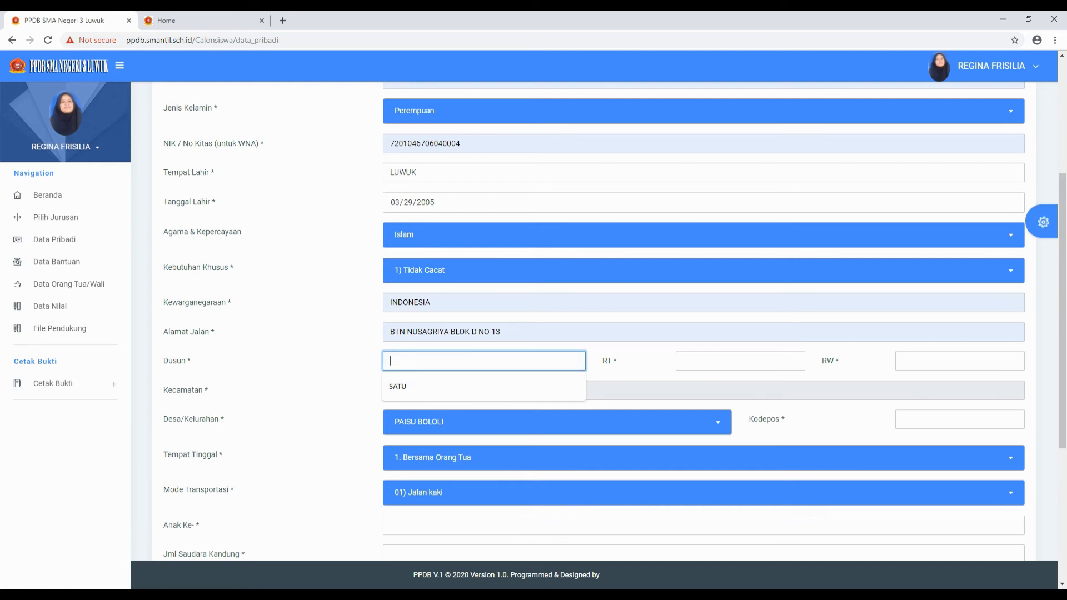
{"action": "left_click", "coordinate": [415, 392]}
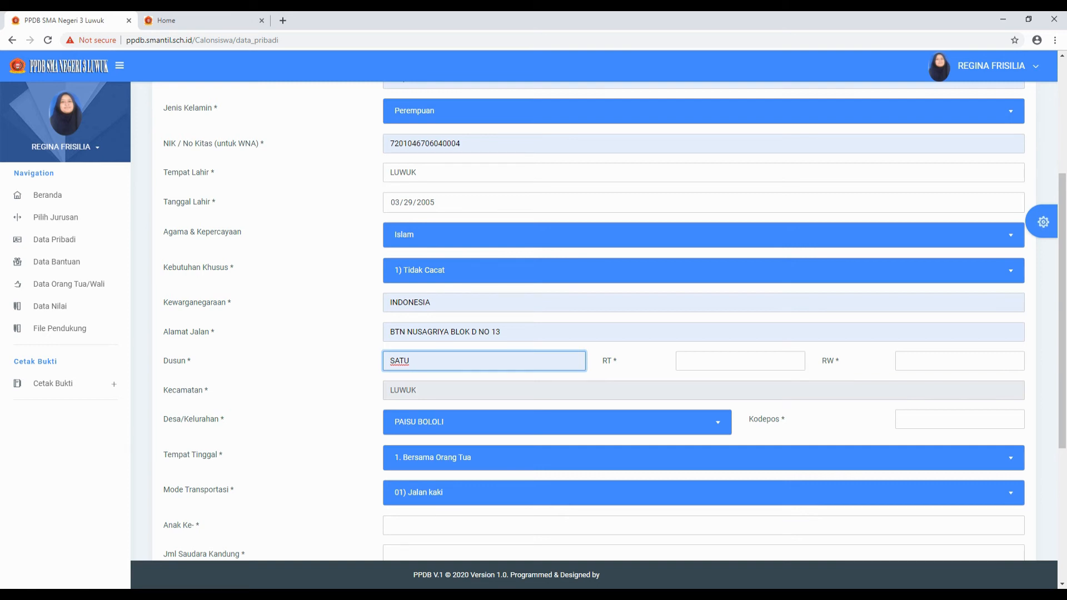
{"action": "left_click", "coordinate": [714, 362]}
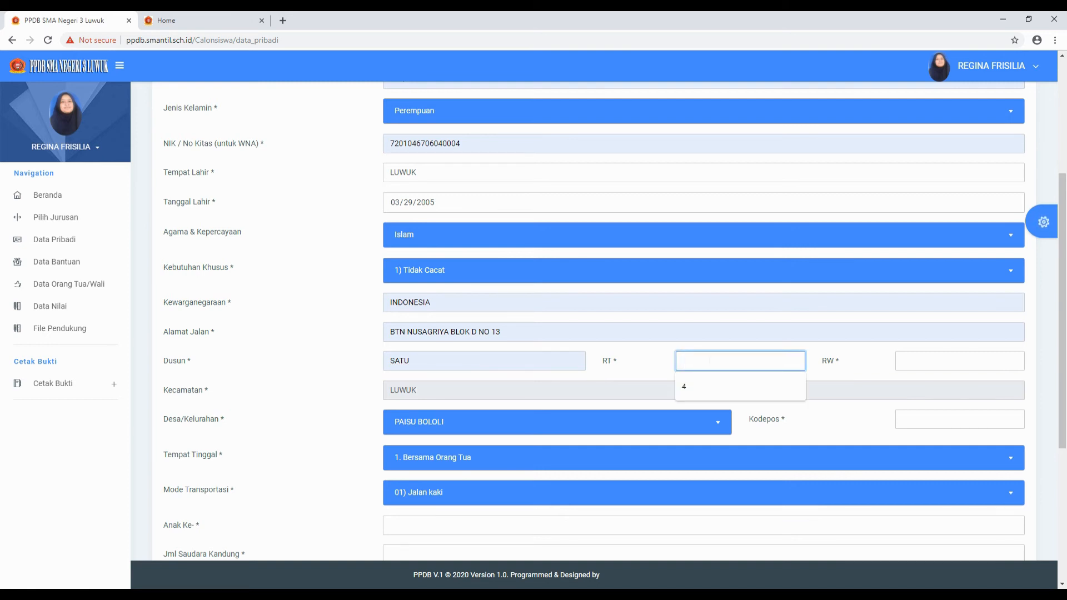
{"action": "left_click", "coordinate": [696, 389]}
{"action": "left_click", "coordinate": [906, 363]}
{"action": "left_click", "coordinate": [907, 393]}
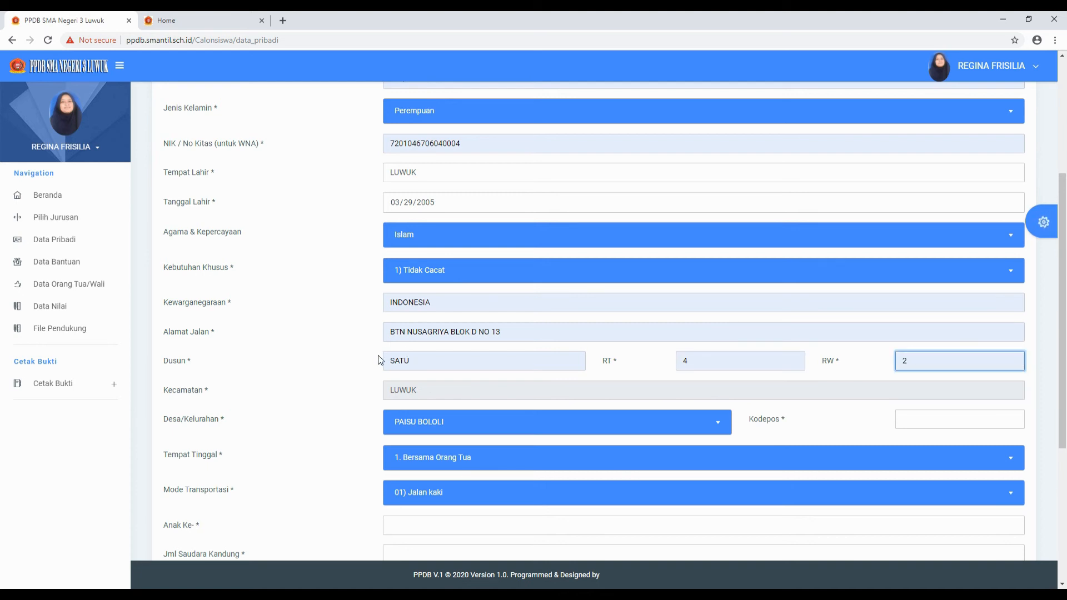
{"action": "left_click", "coordinate": [465, 392]}
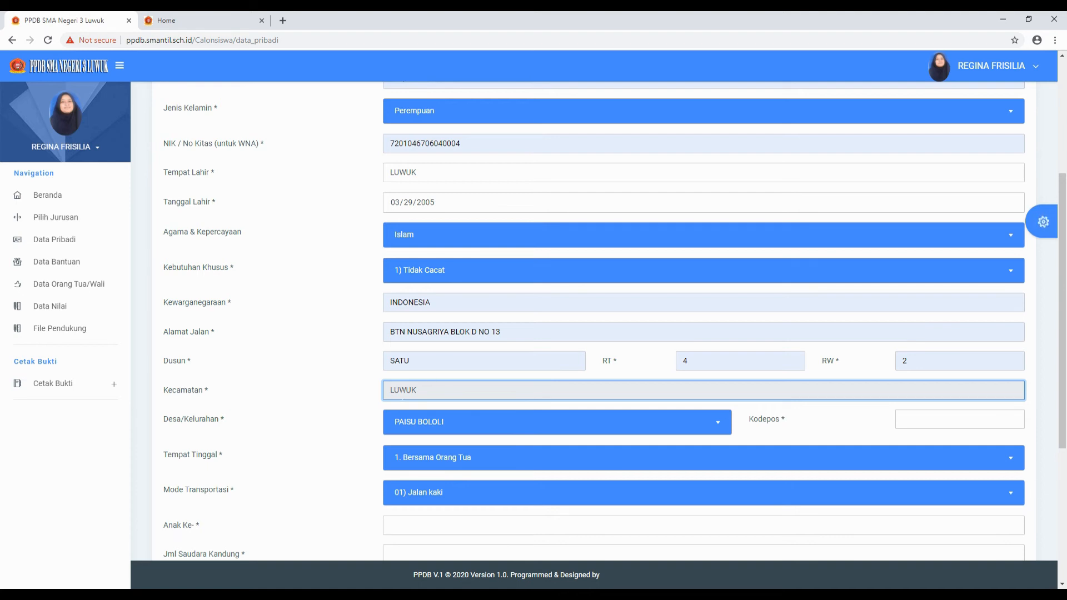
{"action": "left_click", "coordinate": [504, 433]}
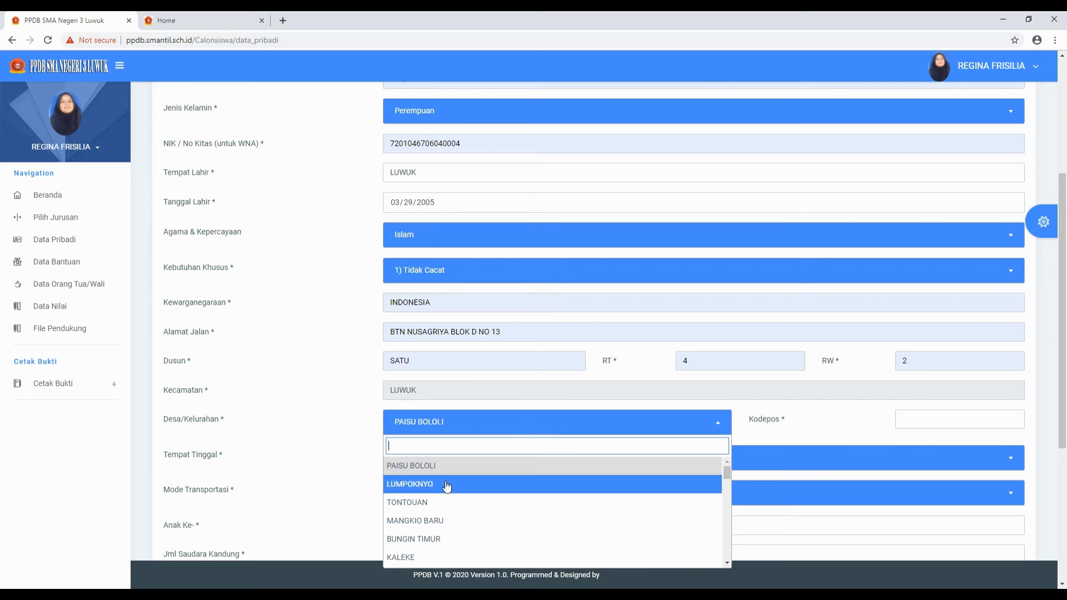
- Choose KILONGAN as the village and fill the postcode with 94700
{"action": "scroll", "coordinate": [446, 486], "scroll_direction": "down", "scroll_amount": 1}
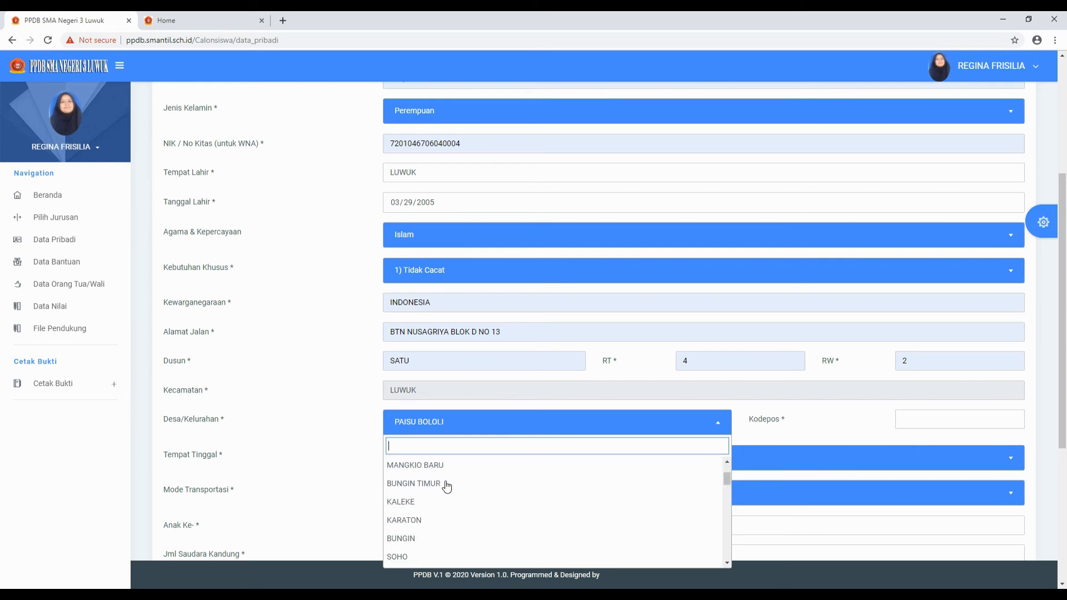
{"action": "scroll", "coordinate": [444, 489], "scroll_direction": "down", "scroll_amount": 2}
{"action": "scroll", "coordinate": [444, 493], "scroll_direction": "up", "scroll_amount": 3}
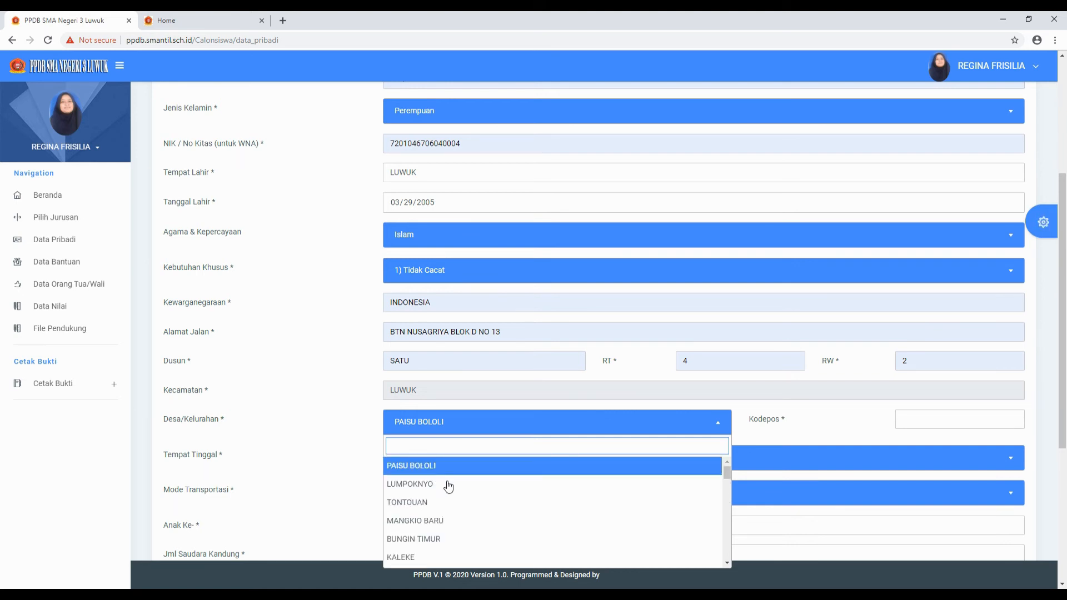
{"action": "scroll", "coordinate": [454, 535], "scroll_direction": "down", "scroll_amount": 1}
{"action": "scroll", "coordinate": [453, 534], "scroll_direction": "down", "scroll_amount": 1}
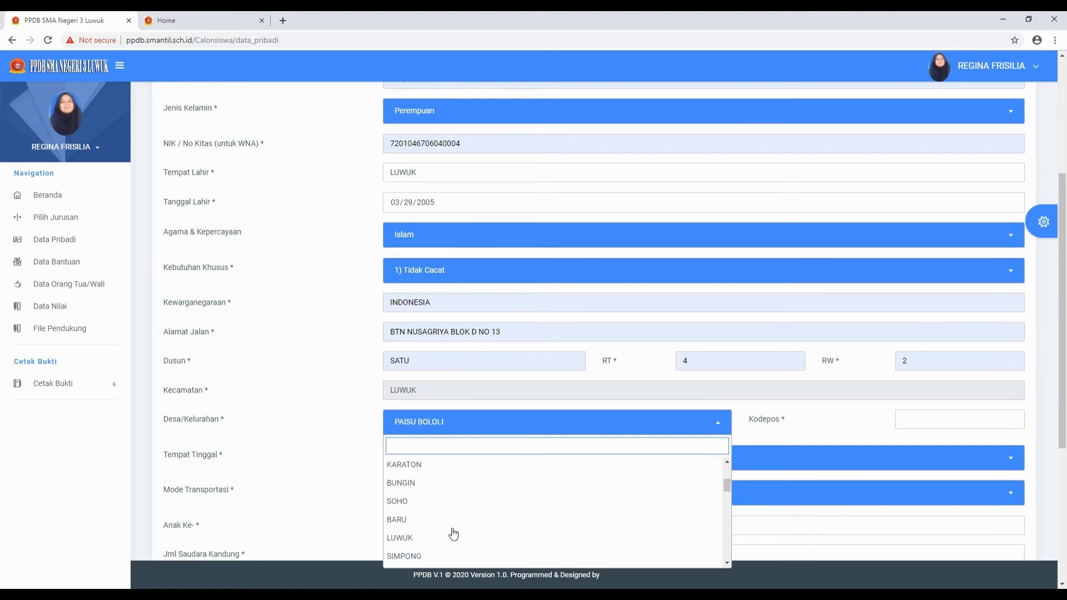
{"action": "scroll", "coordinate": [438, 539], "scroll_direction": "down", "scroll_amount": 1}
{"action": "scroll", "coordinate": [439, 539], "scroll_direction": "down", "scroll_amount": 5}
{"action": "scroll", "coordinate": [444, 535], "scroll_direction": "up", "scroll_amount": 5}
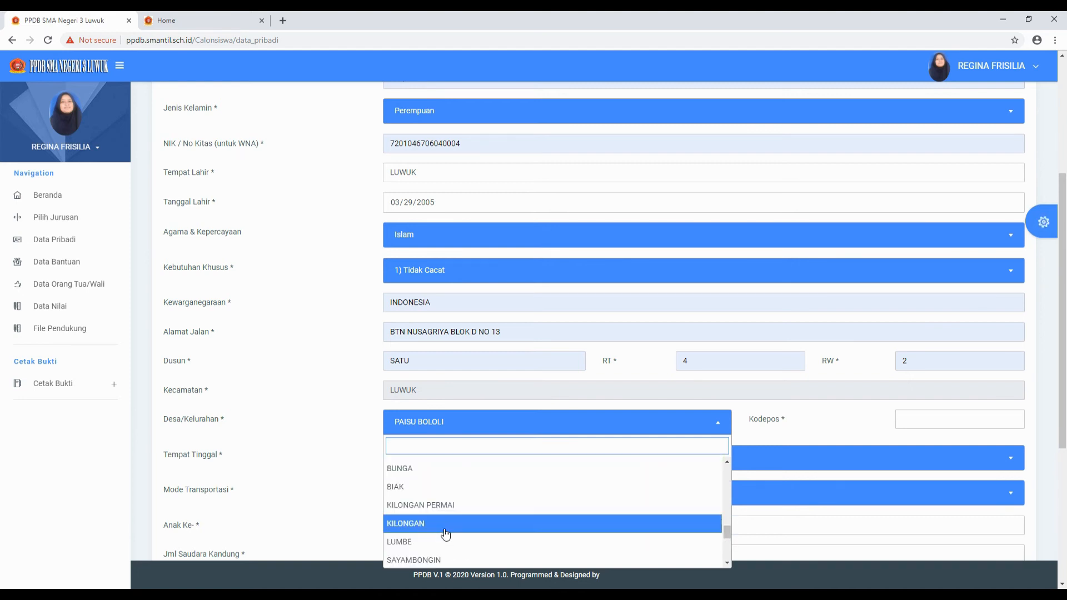
{"action": "scroll", "coordinate": [454, 529], "scroll_direction": "down", "scroll_amount": 1}
{"action": "scroll", "coordinate": [453, 529], "scroll_direction": "up", "scroll_amount": 1}
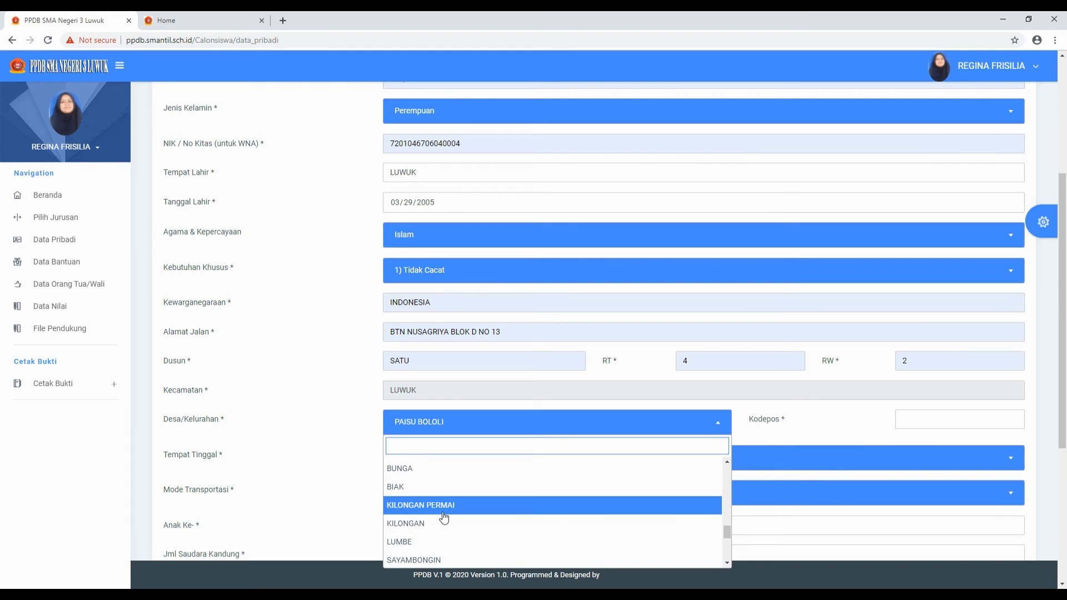
{"action": "left_click", "coordinate": [443, 524]}
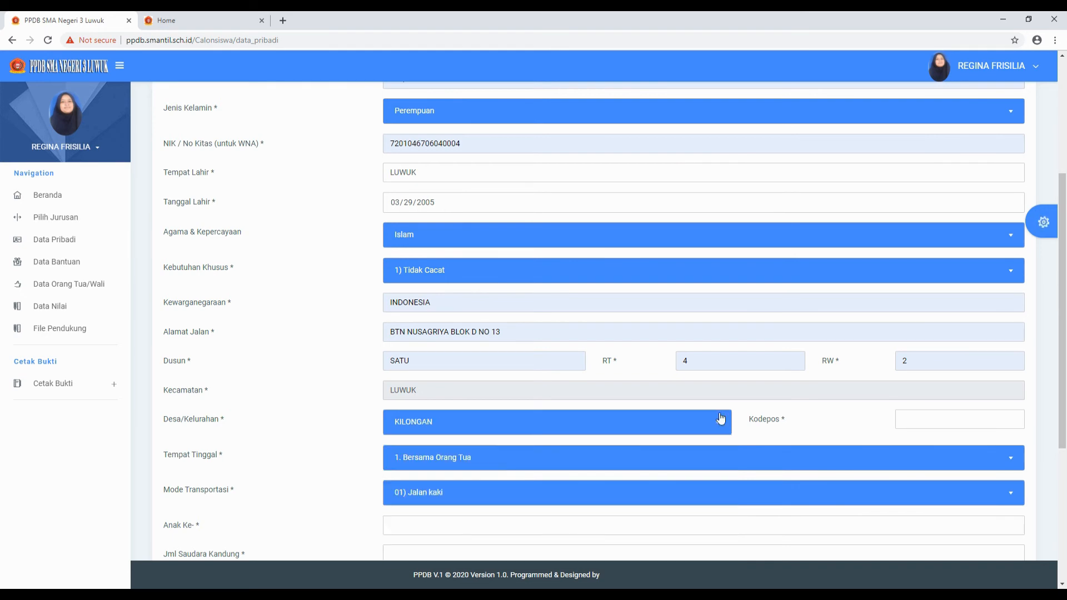
{"action": "left_click", "coordinate": [945, 419]}
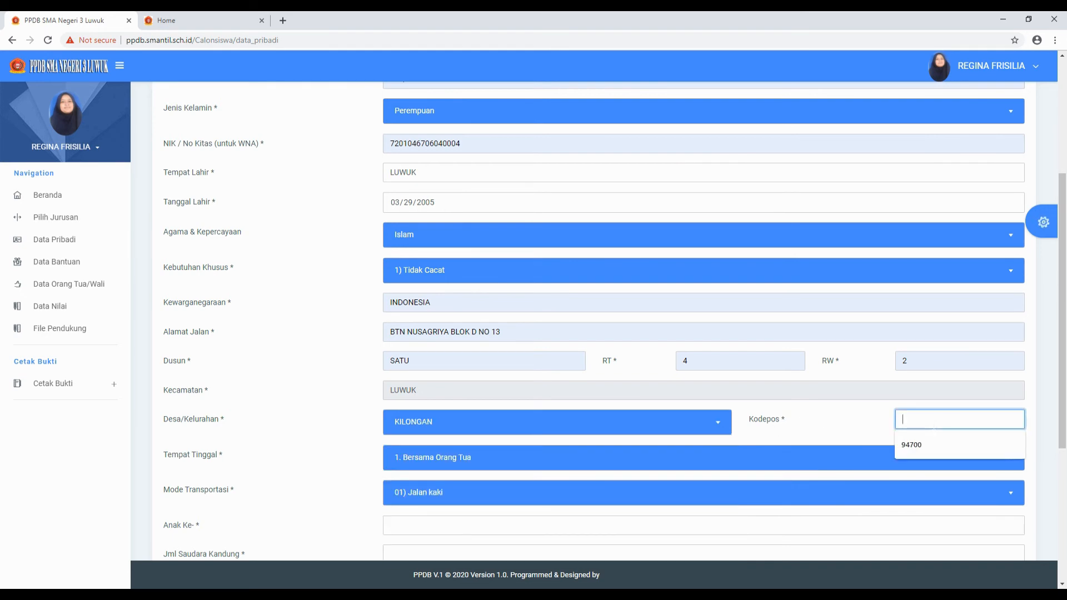
{"action": "left_click", "coordinate": [920, 445]}
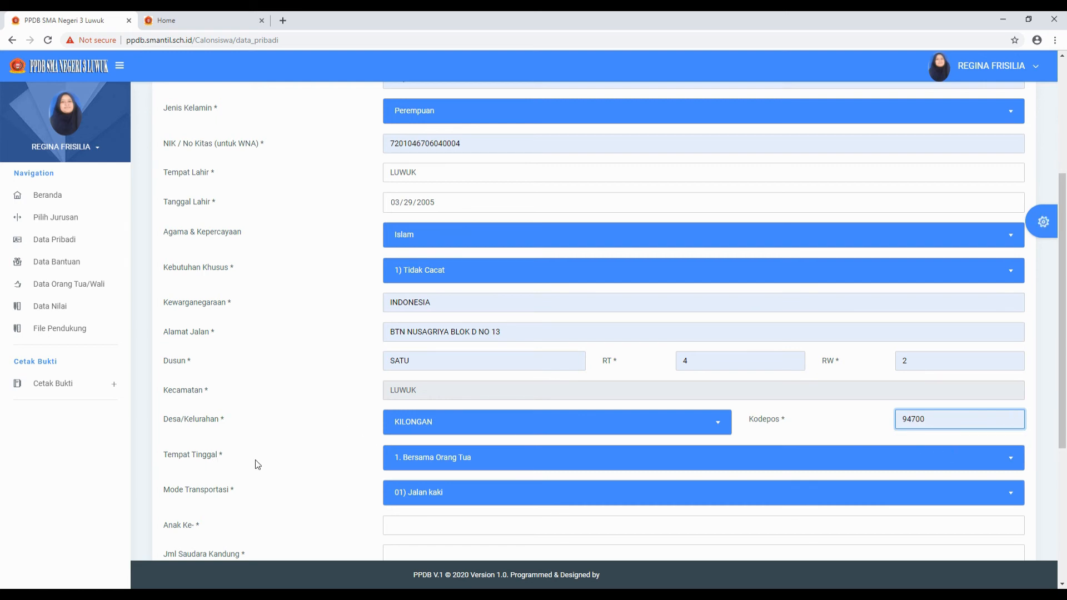
- Keep residence as 1. Bersama Orang Tua and set transport to 03 Kendaraan Umum/angkot/Pete-pete
{"action": "left_click", "coordinate": [491, 467]}
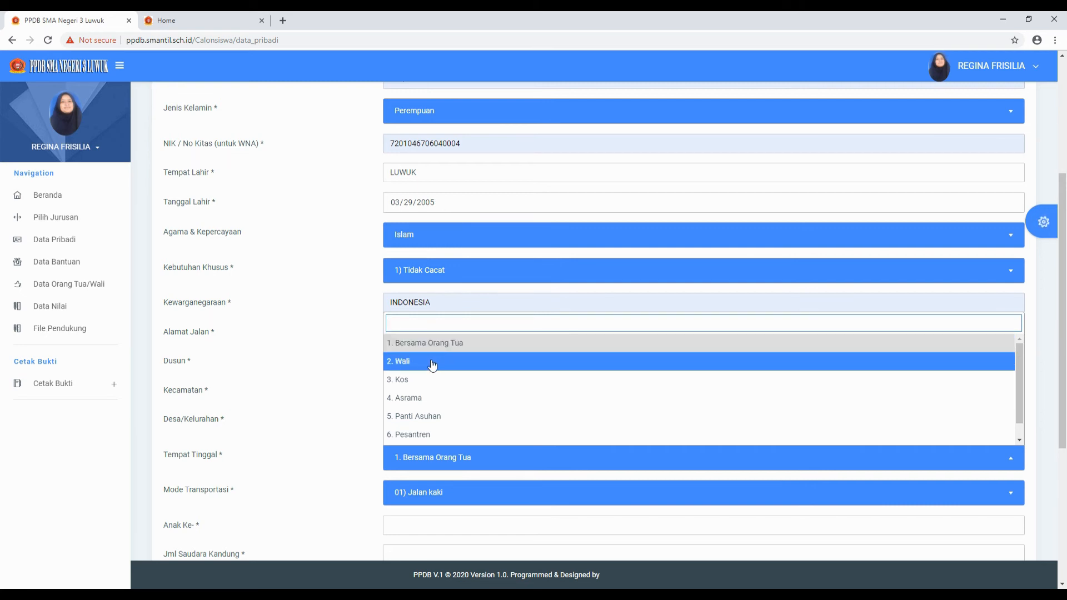
{"action": "left_click", "coordinate": [489, 345]}
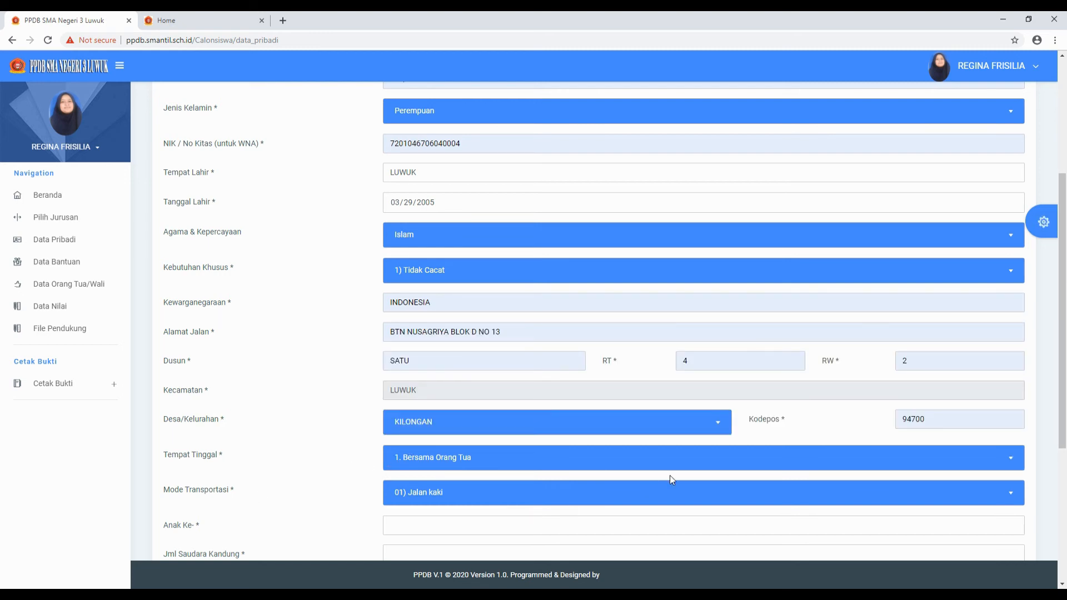
{"action": "left_click", "coordinate": [747, 503]}
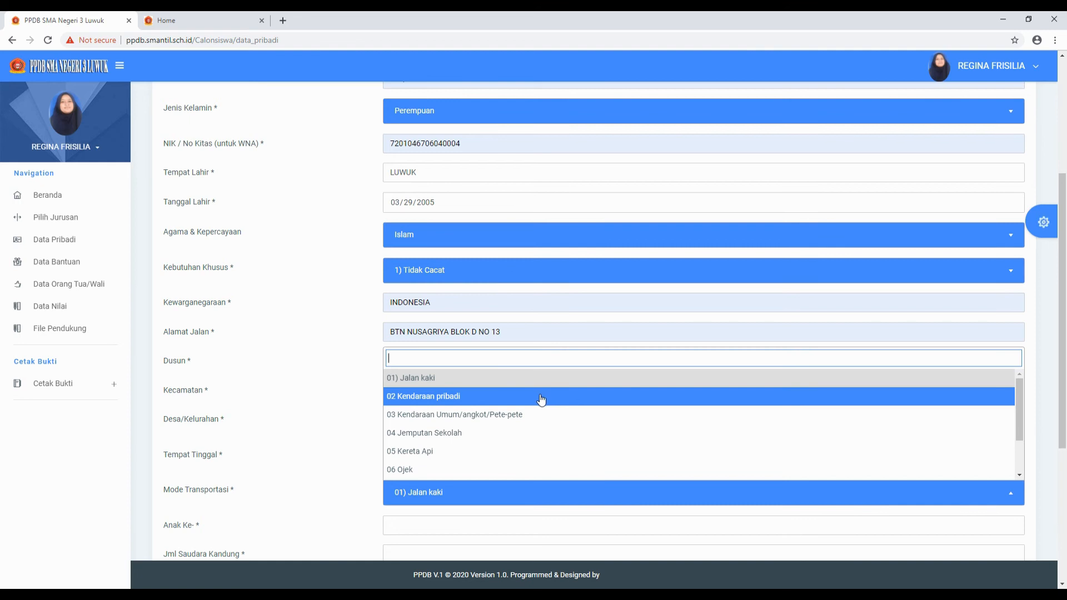
{"action": "left_click", "coordinate": [476, 416]}
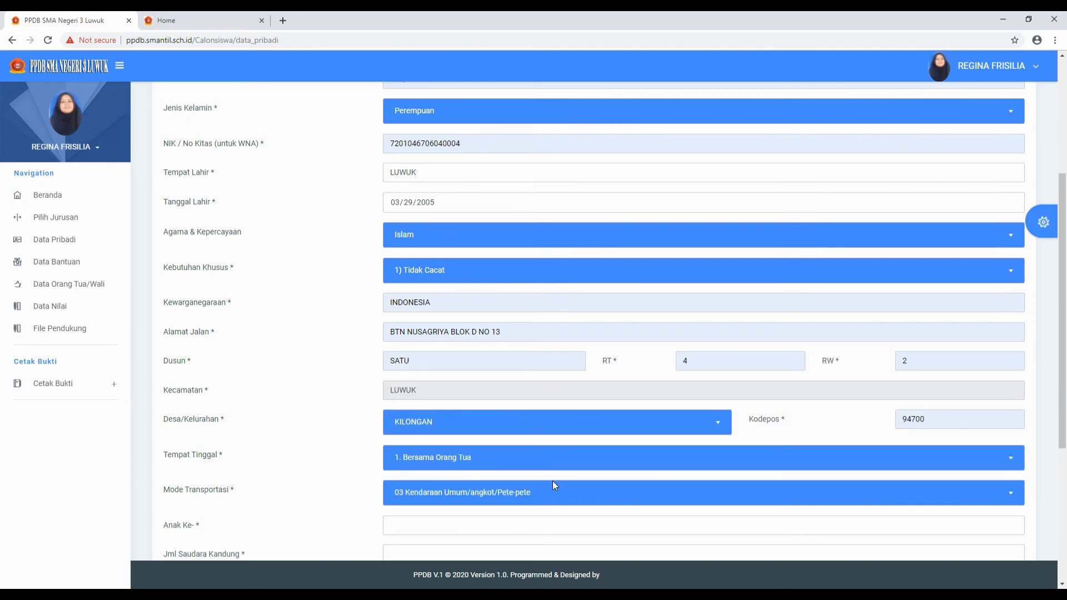
{"action": "scroll", "coordinate": [552, 481], "scroll_direction": "down", "scroll_amount": 3}
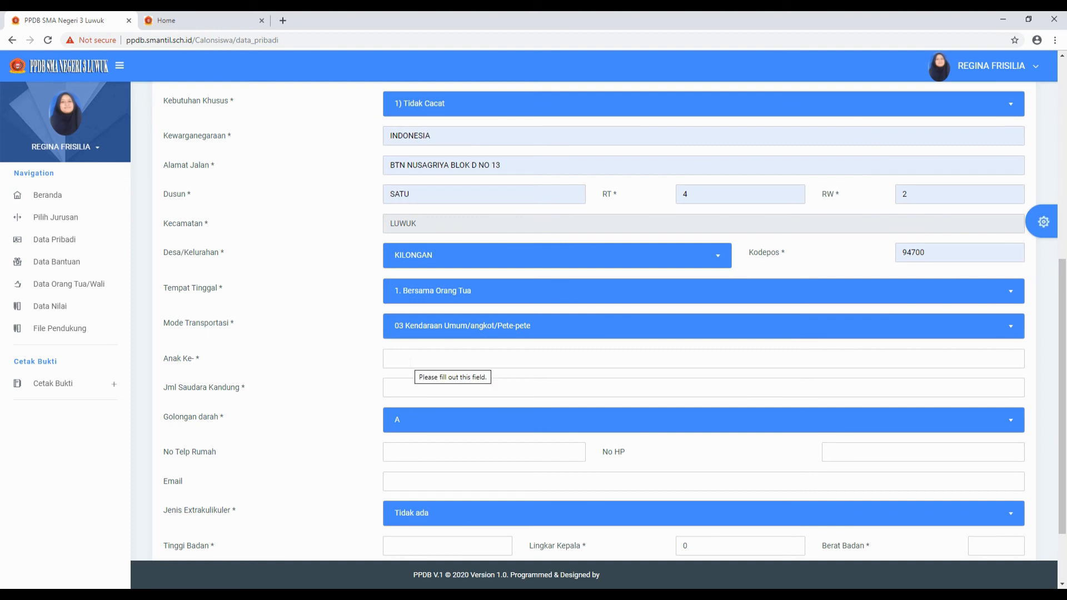
- Set Anak Ke- to 3, siblings to 2, and blood type to Tidak Tahu
{"action": "left_click", "coordinate": [411, 360]}
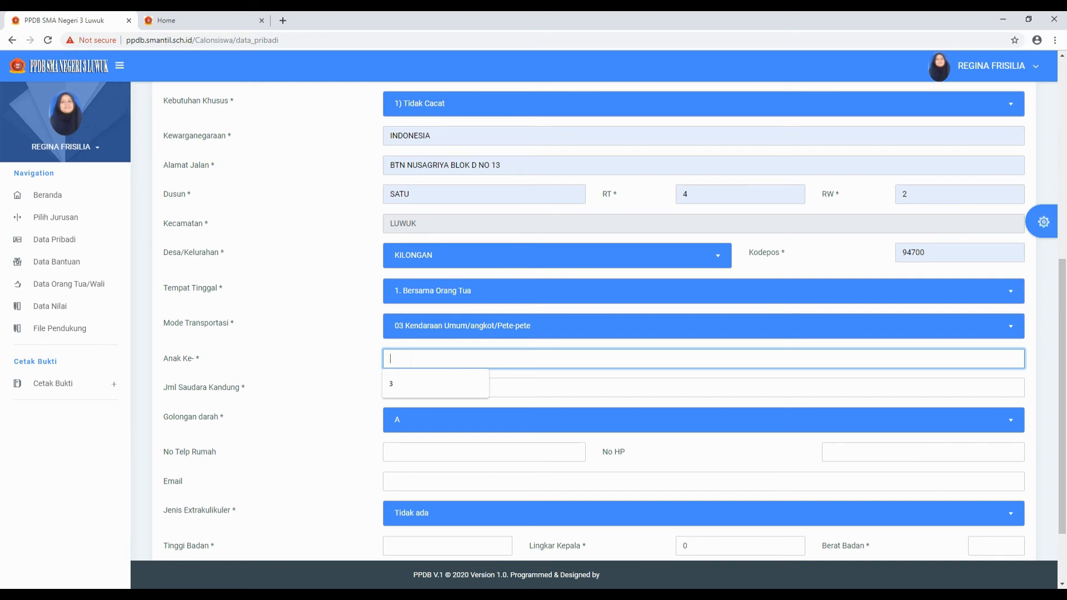
{"action": "left_click", "coordinate": [402, 384]}
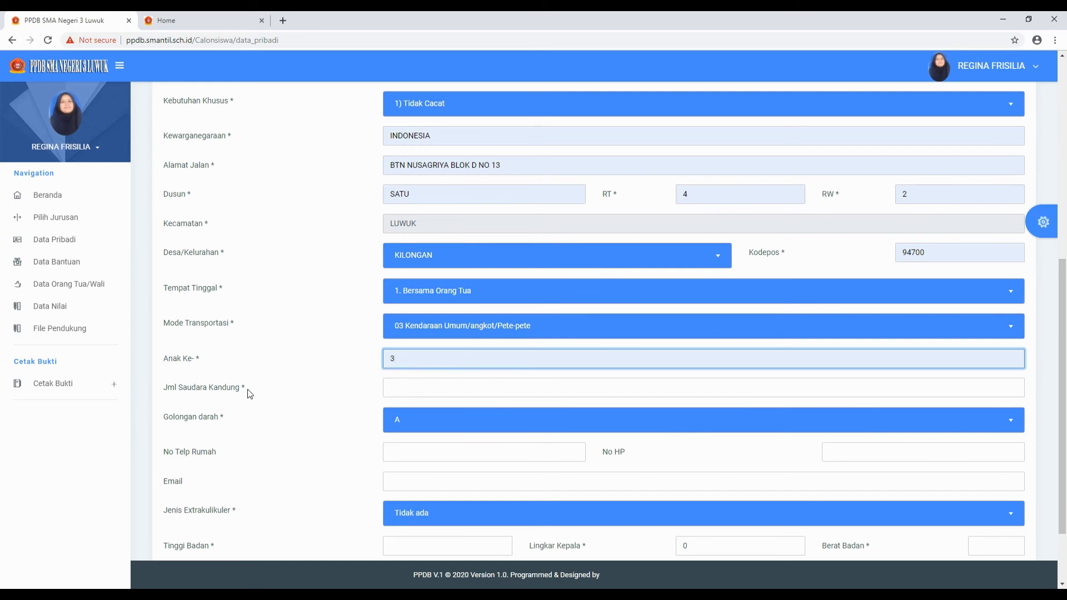
{"action": "left_click", "coordinate": [460, 385]}
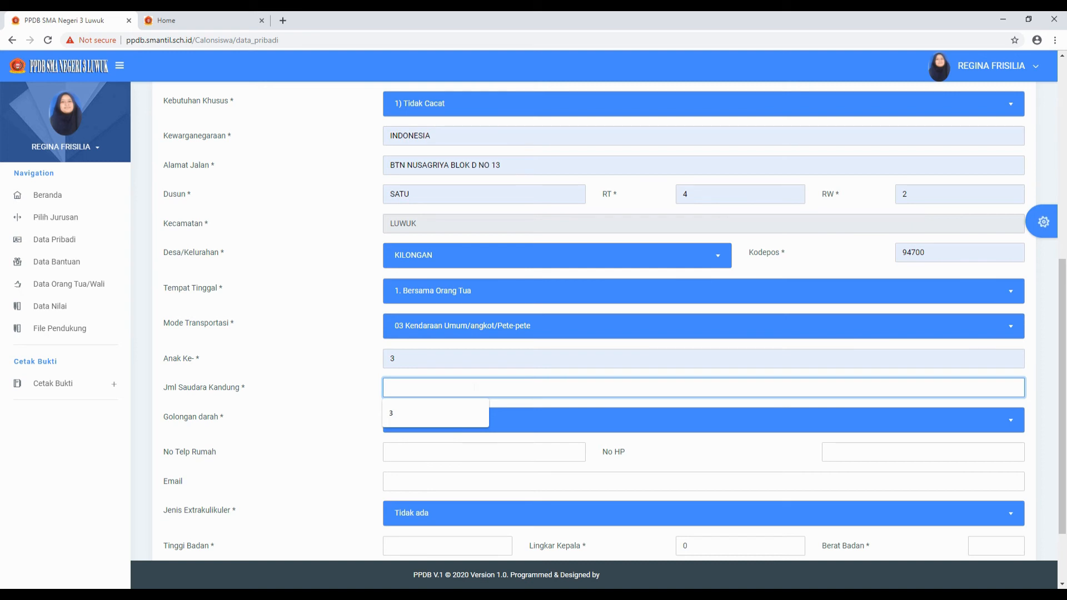
{"action": "type", "text": "2"}
{"action": "left_click", "coordinate": [451, 428]}
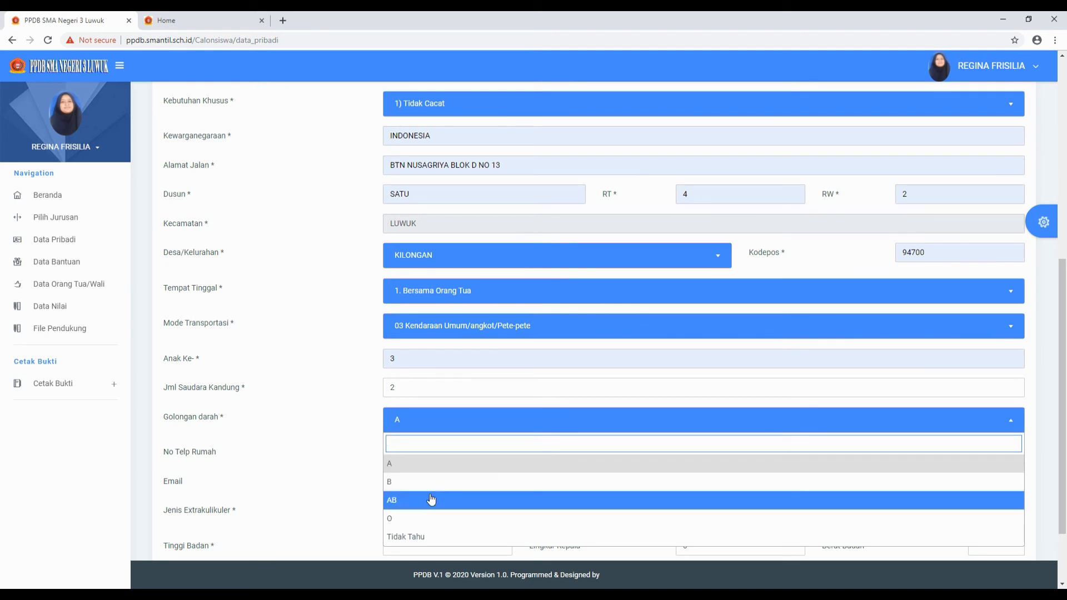
{"action": "left_click", "coordinate": [437, 536]}
- Enter '-' as home phone, then fill in the mobile number and the applicant's e-mail address
{"action": "left_click", "coordinate": [459, 452]}
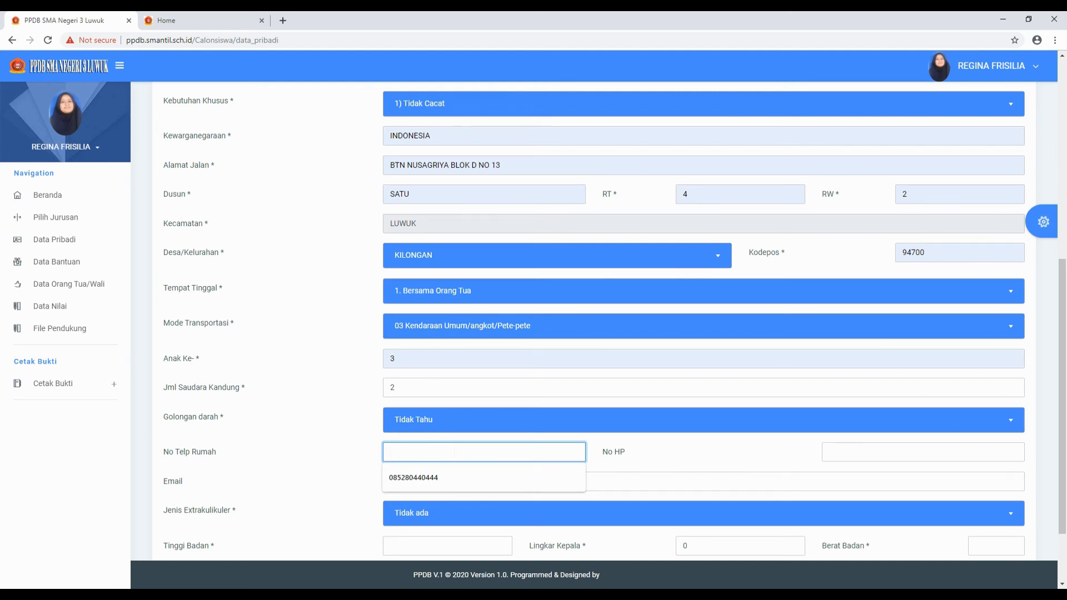
{"action": "type", "text": "-"}
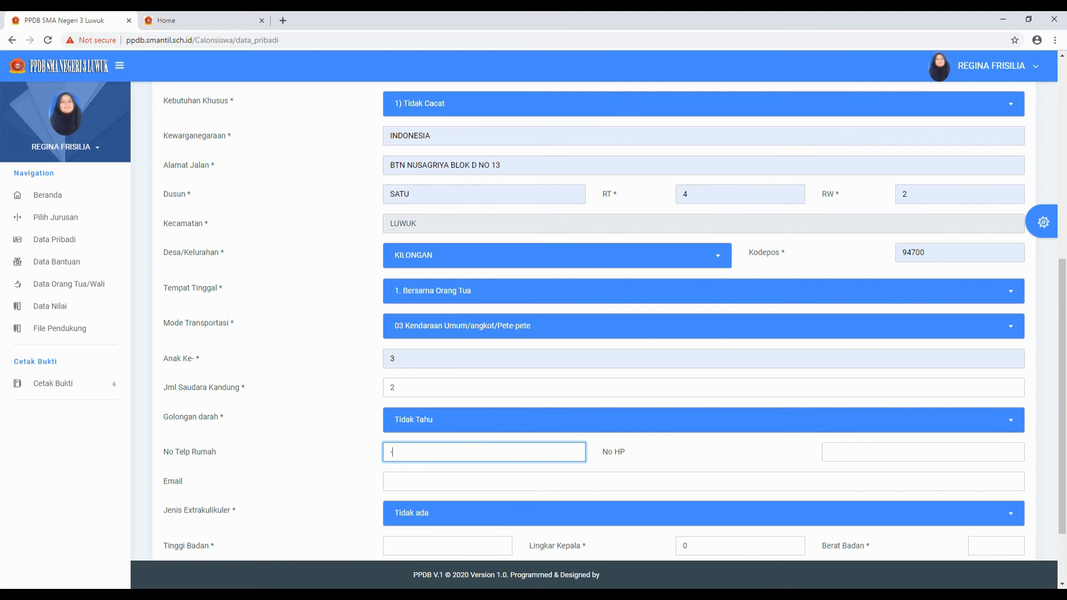
{"action": "left_click", "coordinate": [905, 453]}
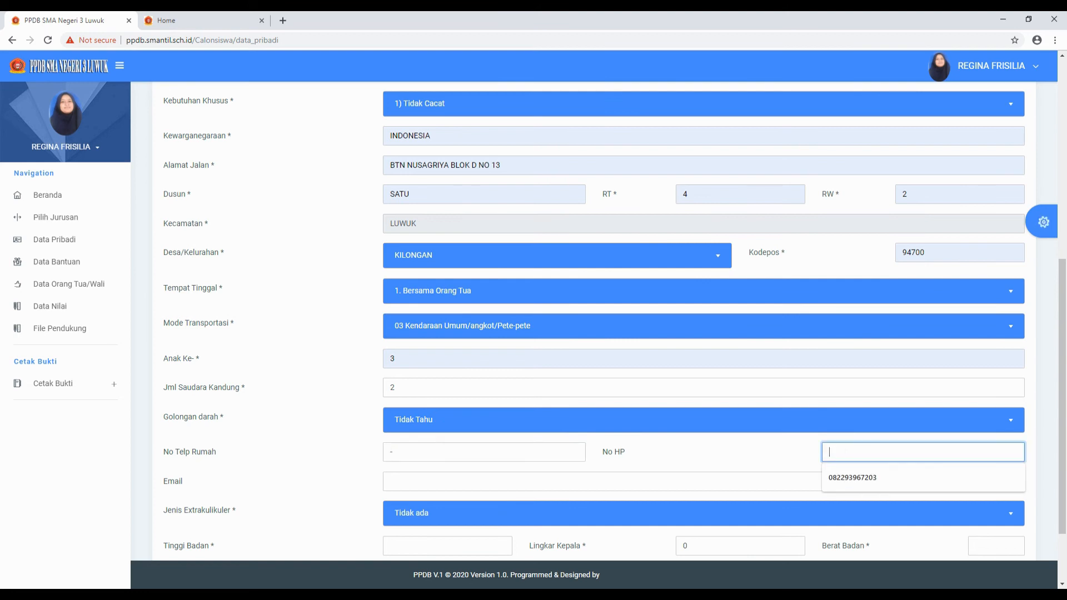
{"action": "left_click", "coordinate": [854, 481]}
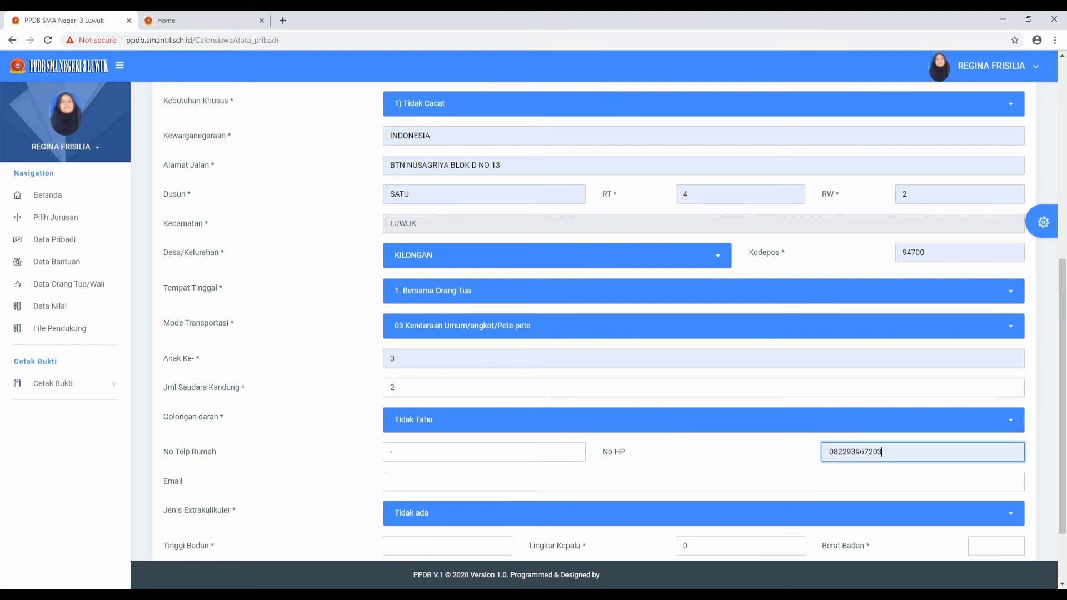
{"action": "left_click", "coordinate": [389, 481]}
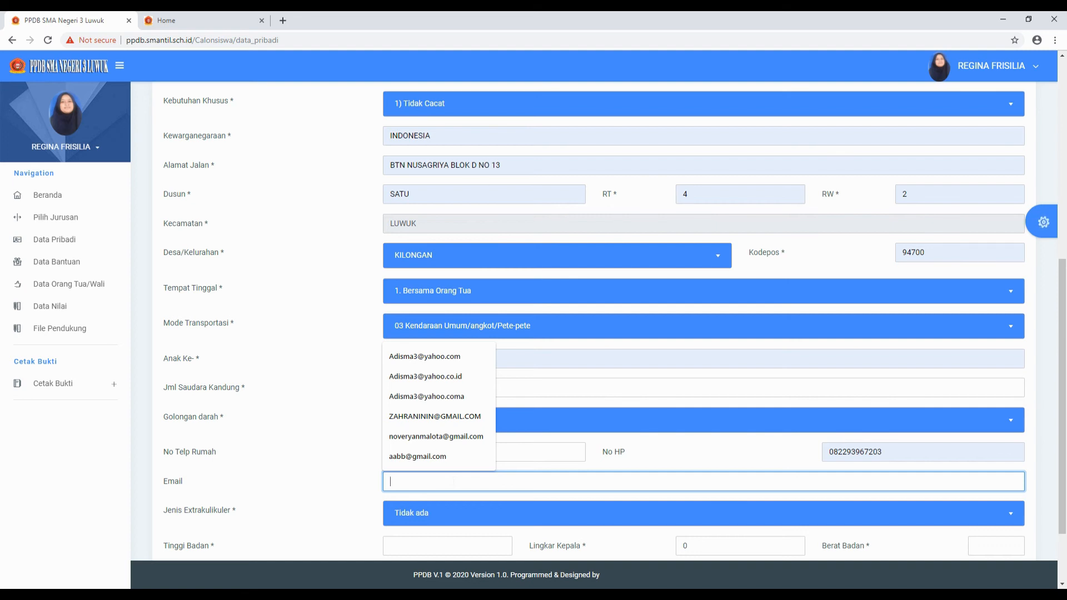
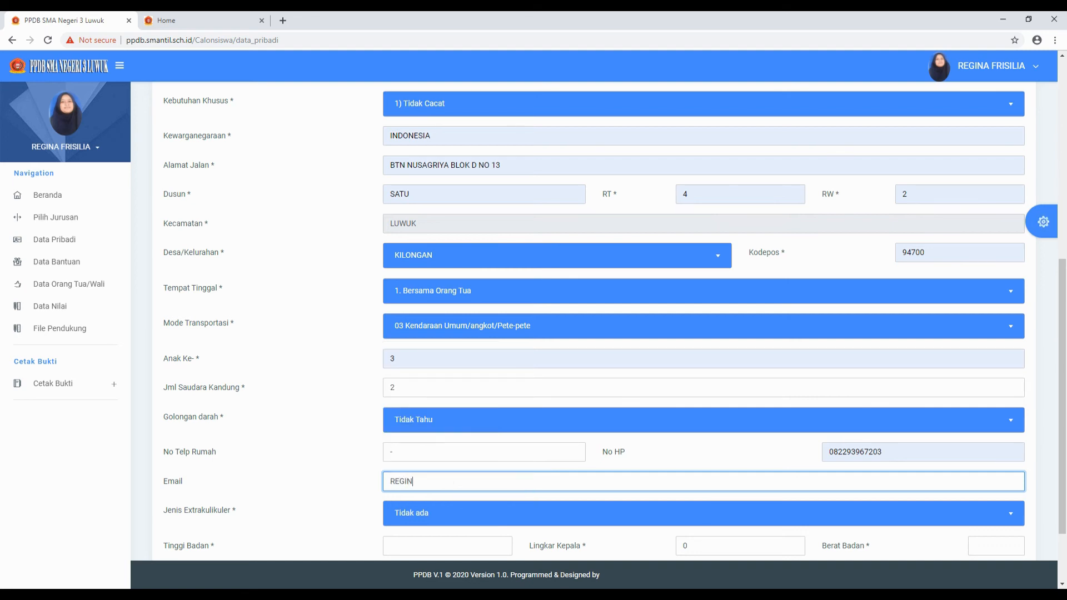
{"action": "left_click_drag", "start_coordinate": [485, 492], "coordinate": [376, 485]}
{"action": "left_click", "coordinate": [473, 482]}
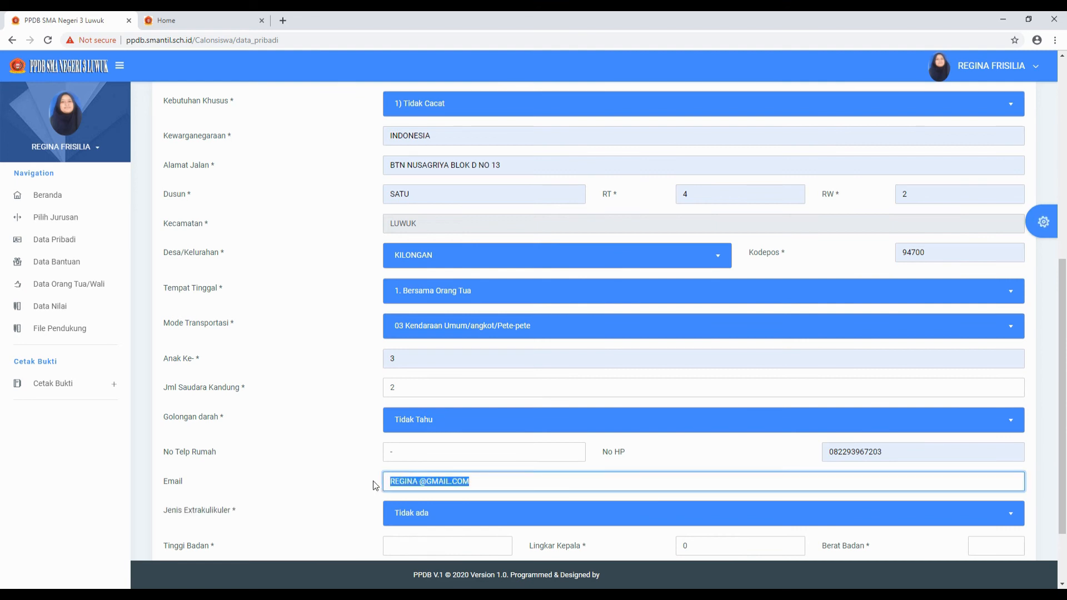
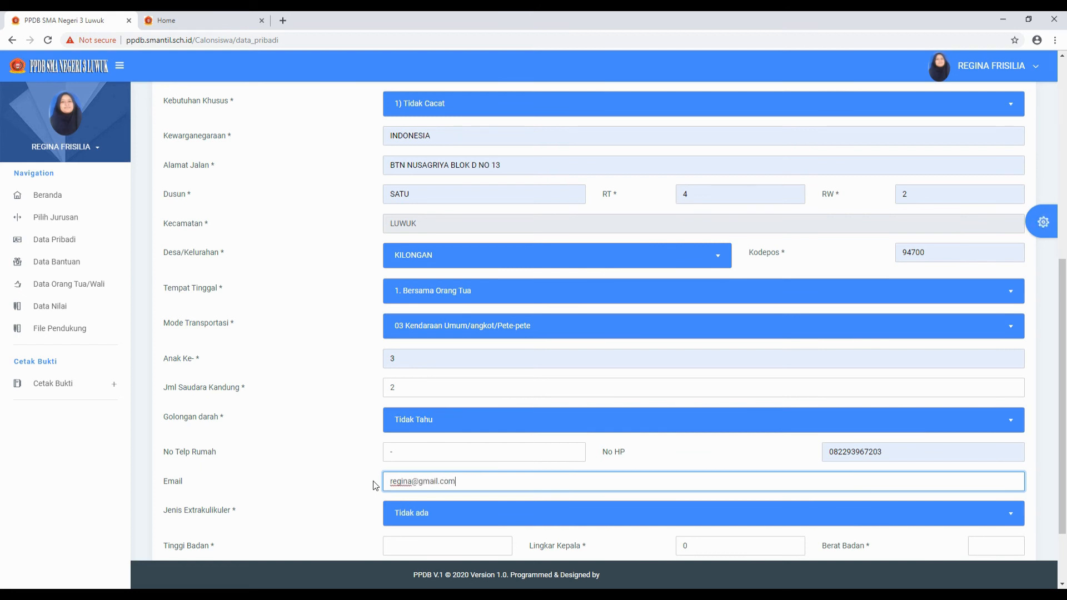
{"action": "scroll", "coordinate": [389, 511], "scroll_direction": "down", "scroll_amount": 2}
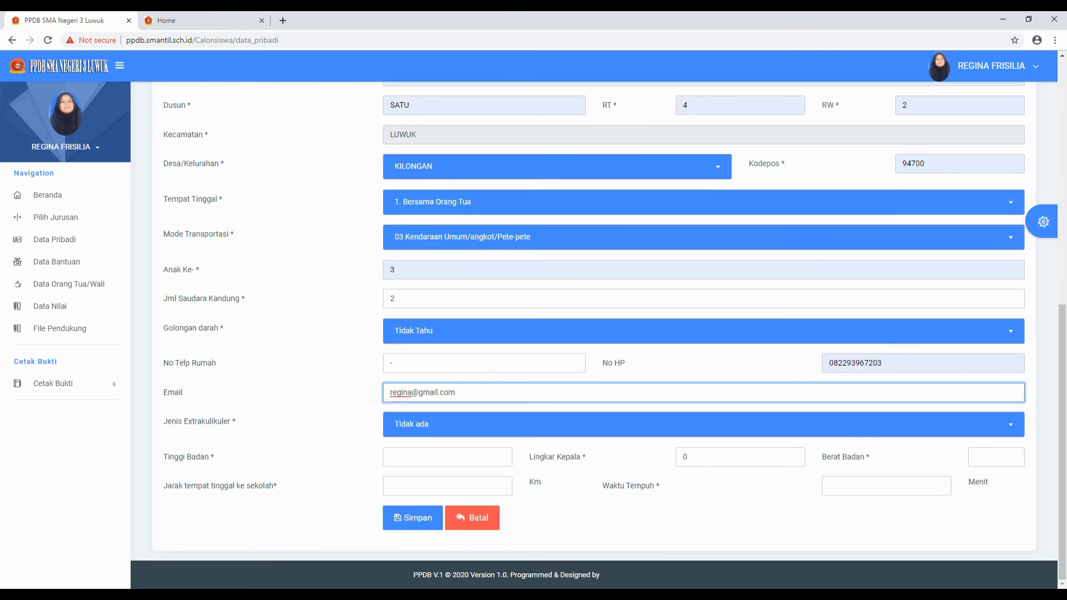
- Choose Komputer dan Teknologi extracurricular; enter height 157, head circumference 33, weight 67
{"action": "left_click", "coordinate": [573, 428]}
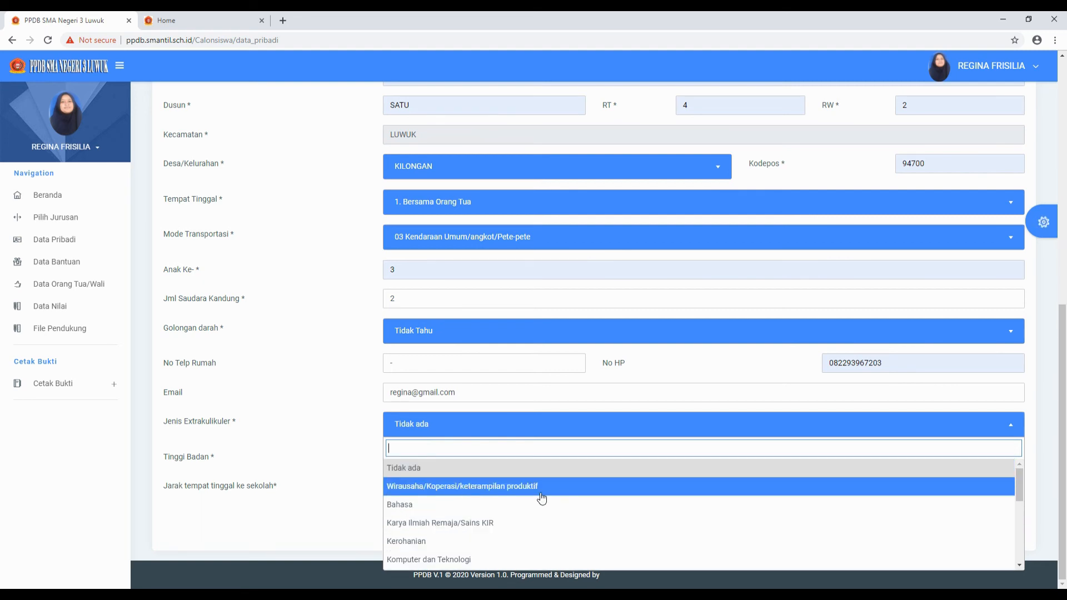
{"action": "left_click", "coordinate": [444, 561]}
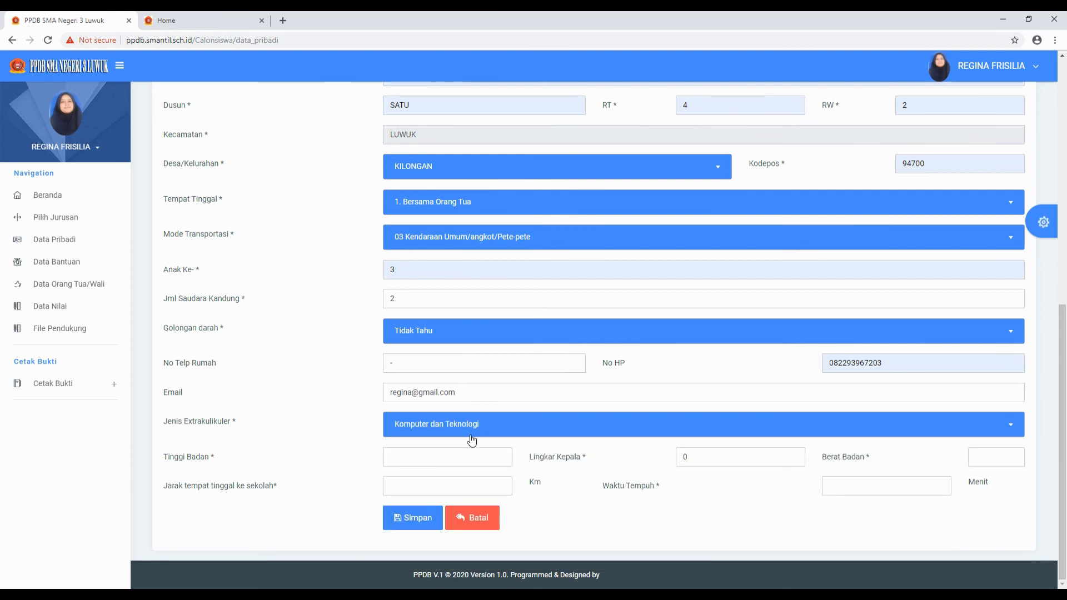
{"action": "left_click", "coordinate": [386, 461]}
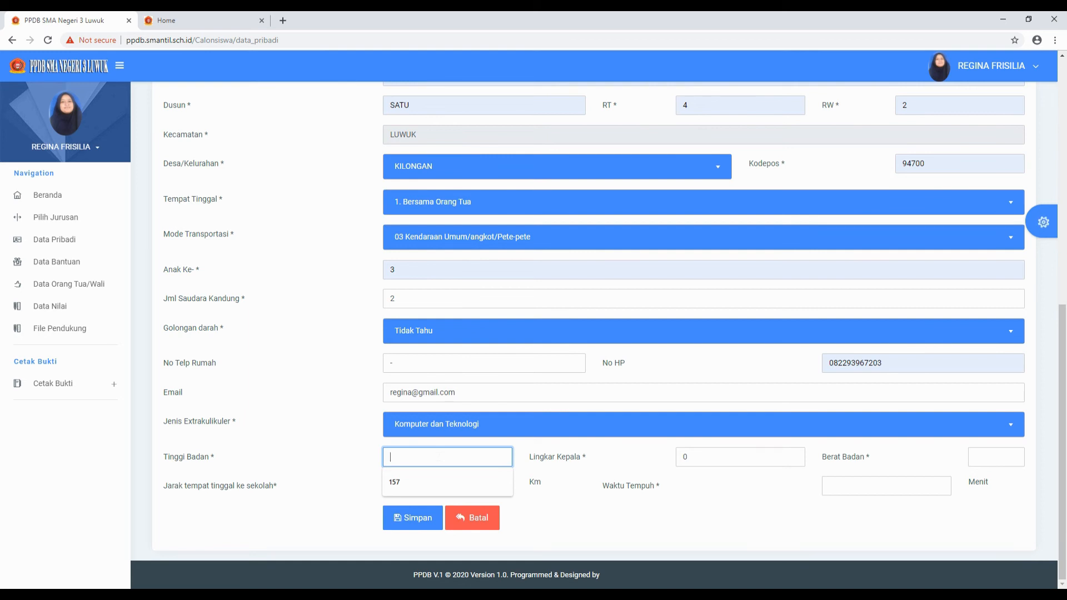
{"action": "left_click", "coordinate": [427, 482]}
{"action": "left_click", "coordinate": [728, 456]}
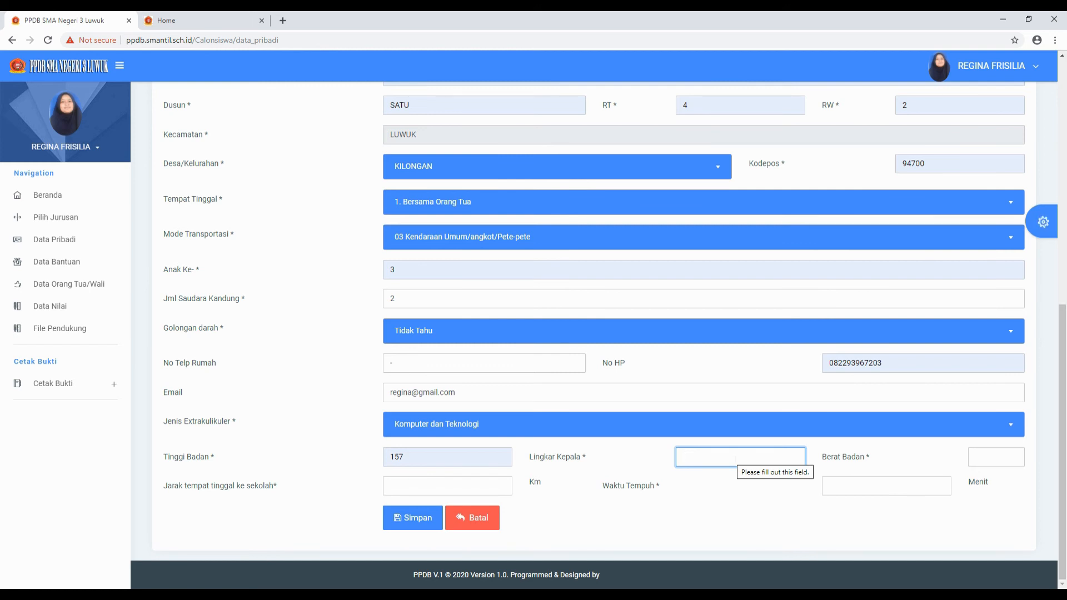
{"action": "type", "text": "33"}
{"action": "left_click", "coordinate": [988, 458]}
{"action": "left_click", "coordinate": [937, 480]}
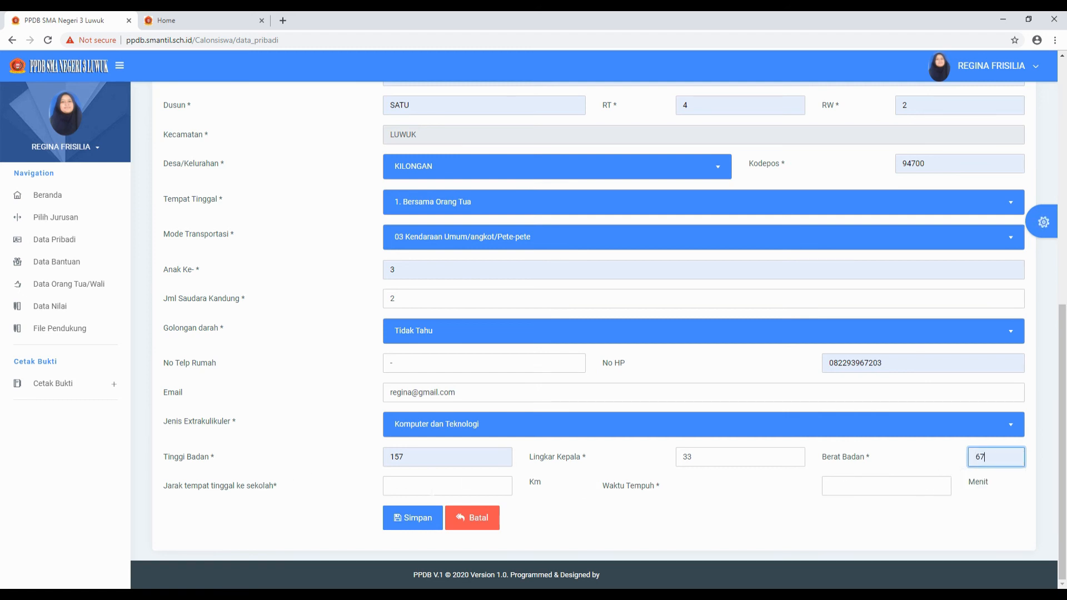
- Enter a 10 km distance and a 20-minute travel time, then save the personal data
{"action": "left_click", "coordinate": [433, 489]}
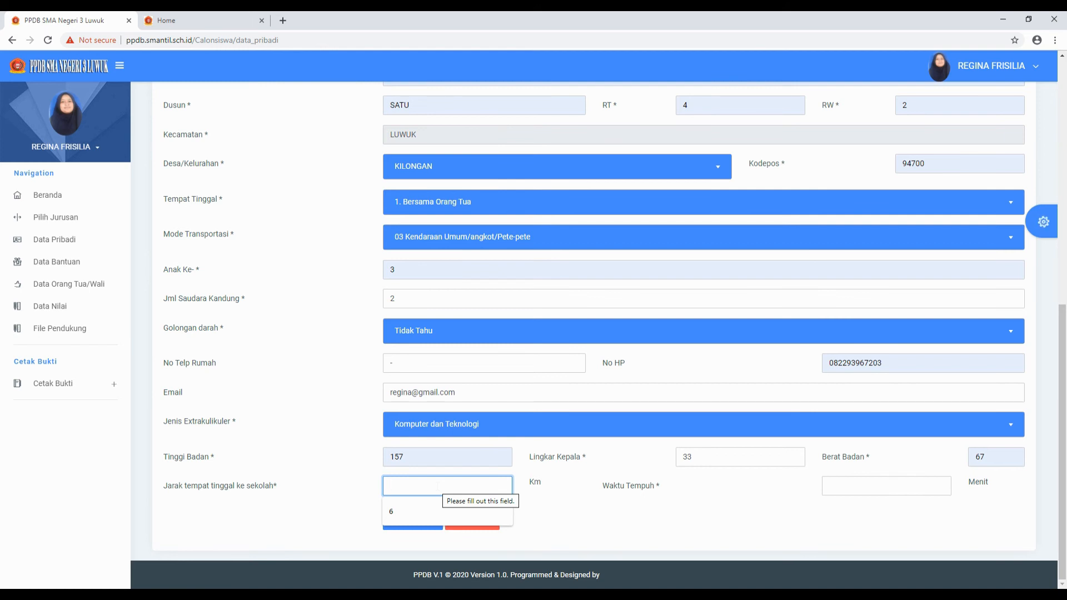
{"action": "type", "text": "10"}
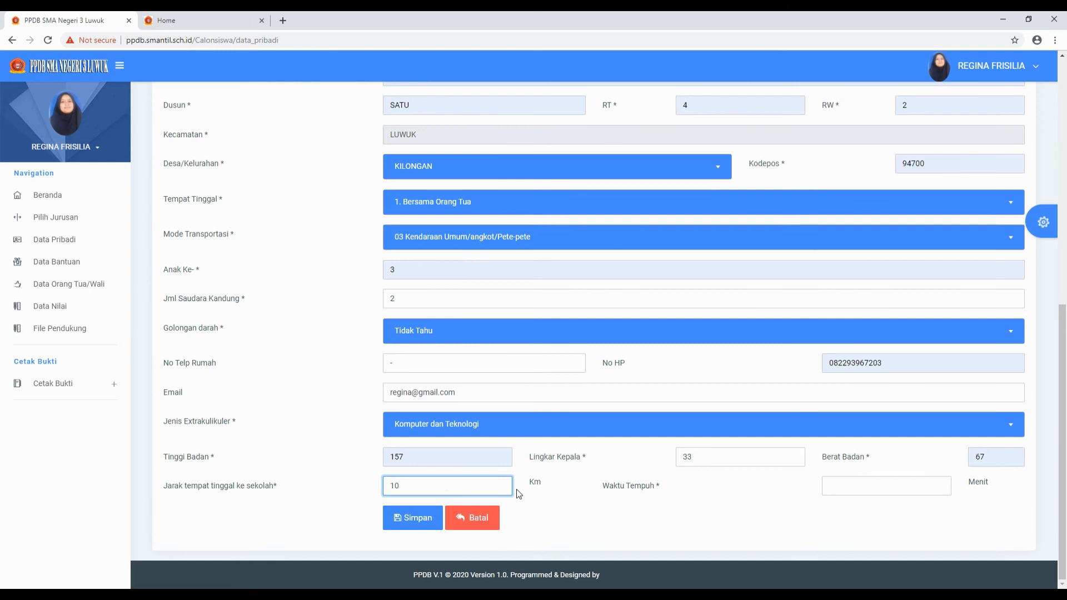
{"action": "left_click", "coordinate": [716, 482]}
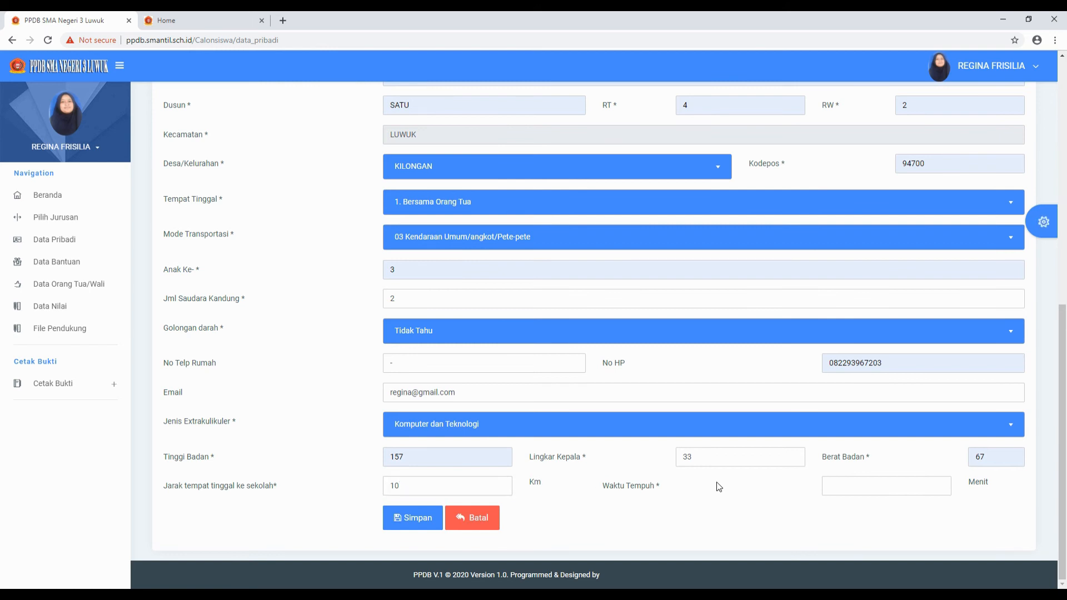
{"action": "left_click", "coordinate": [864, 483]}
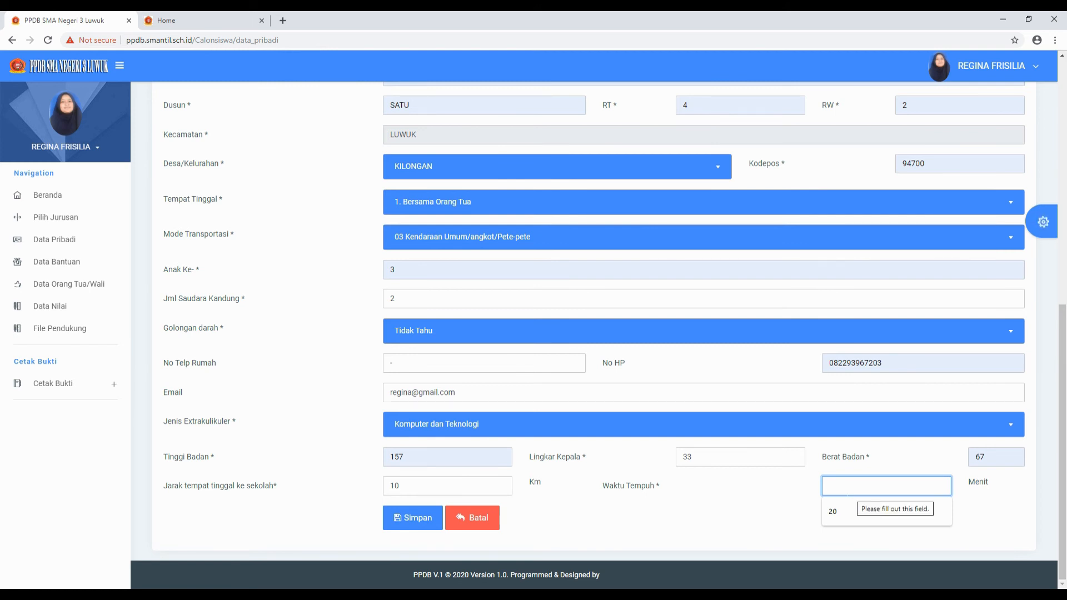
{"action": "left_click", "coordinate": [847, 511]}
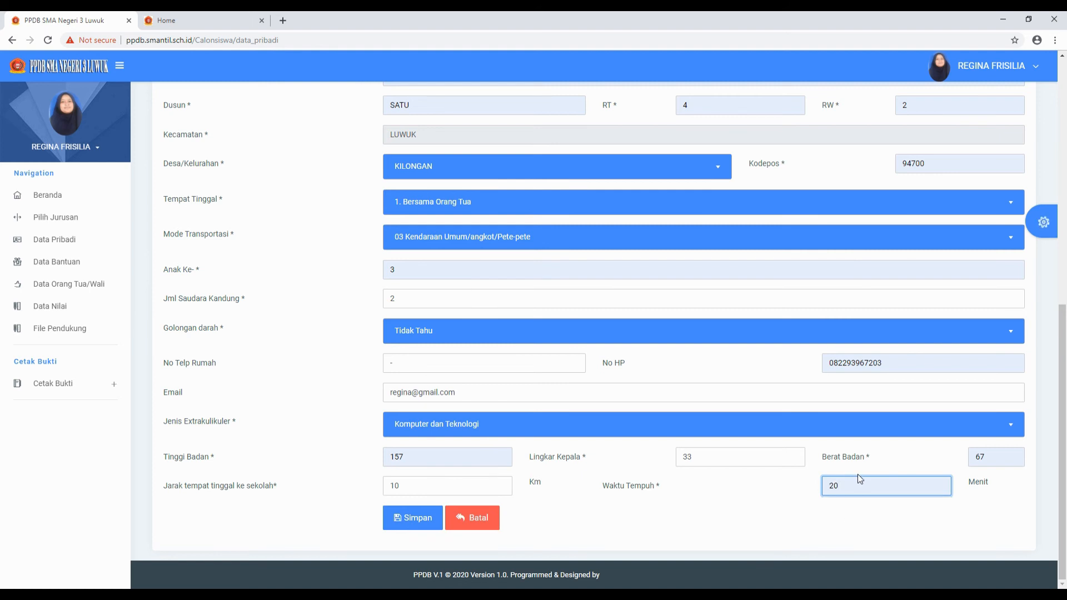
{"action": "left_click", "coordinate": [400, 523]}
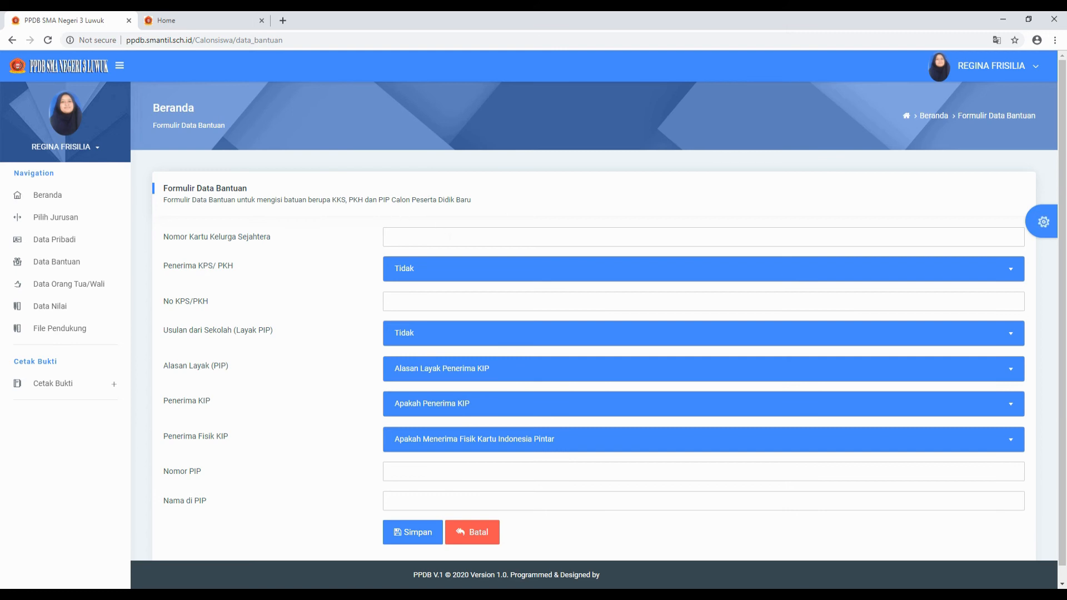
- Enter '-' for Nomor Kartu and No KPS/PKH, keeping KPS/PKH and PIP proposal at Tidak
{"action": "left_click", "coordinate": [451, 237]}
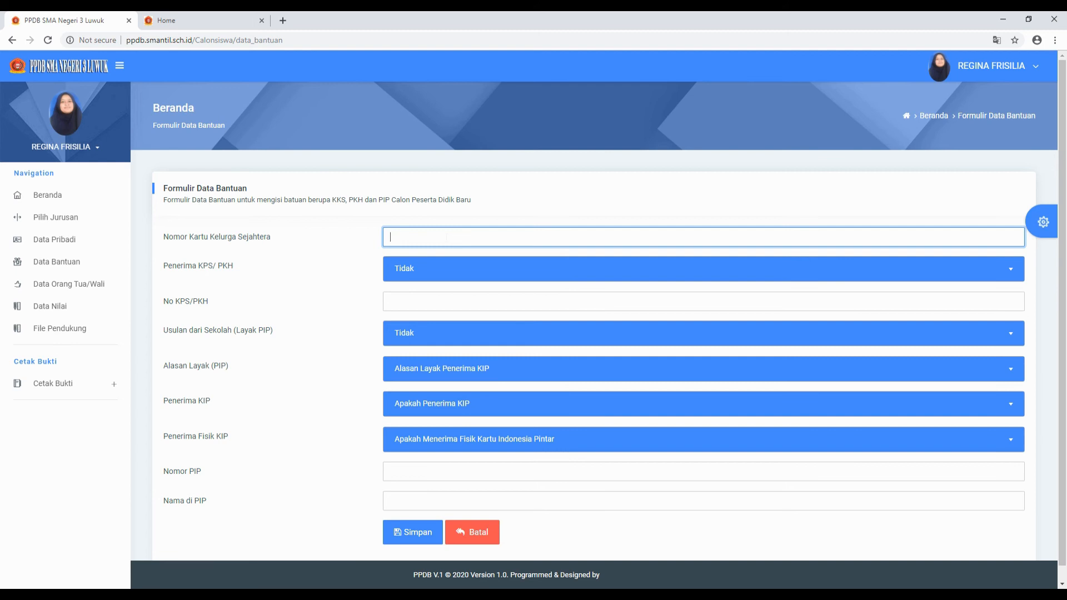
{"action": "type", "text": "-"}
{"action": "left_click", "coordinate": [453, 271]}
{"action": "left_click", "coordinate": [428, 315]}
{"action": "left_click", "coordinate": [427, 301]}
{"action": "type", "text": "-"}
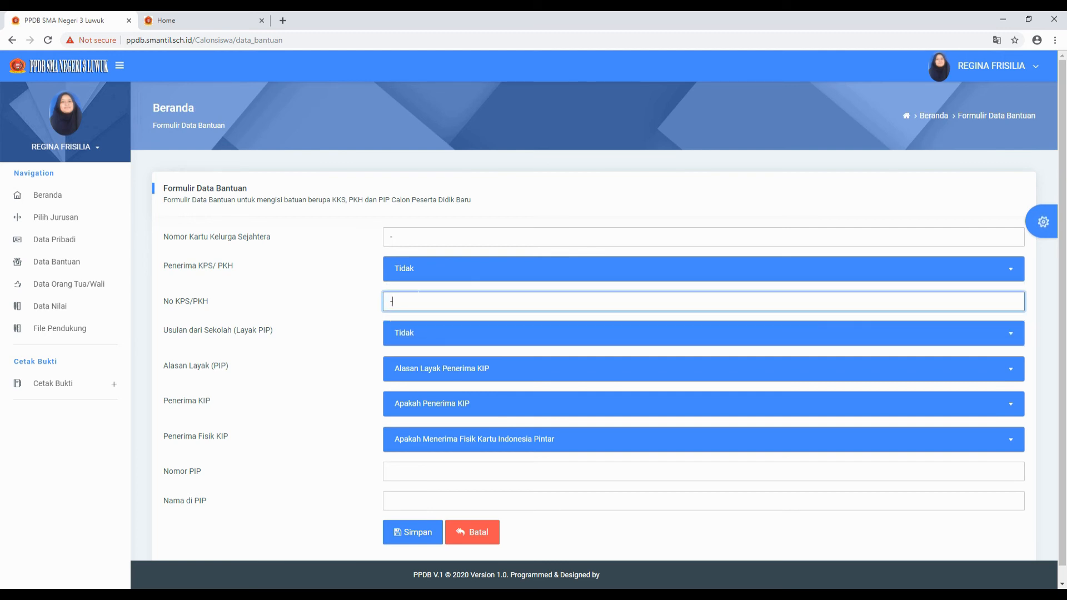
{"action": "left_click", "coordinate": [435, 335]}
{"action": "left_click", "coordinate": [427, 378]}
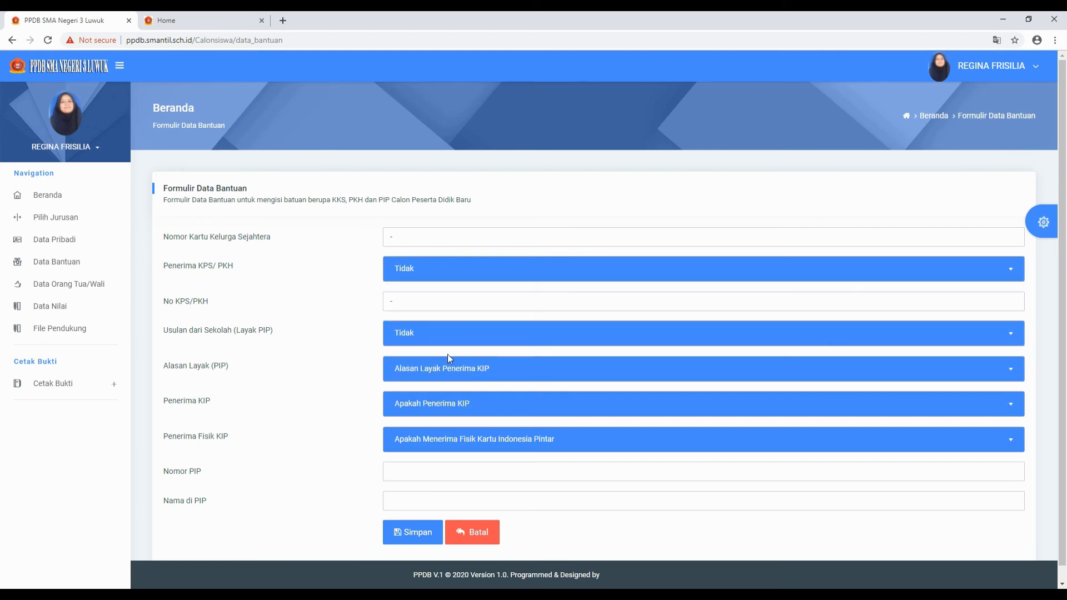
- Leave the PIP eligibility reason empty, put dashes in Nomor PIP and Nama di PIP, and save
{"action": "left_click", "coordinate": [506, 372]}
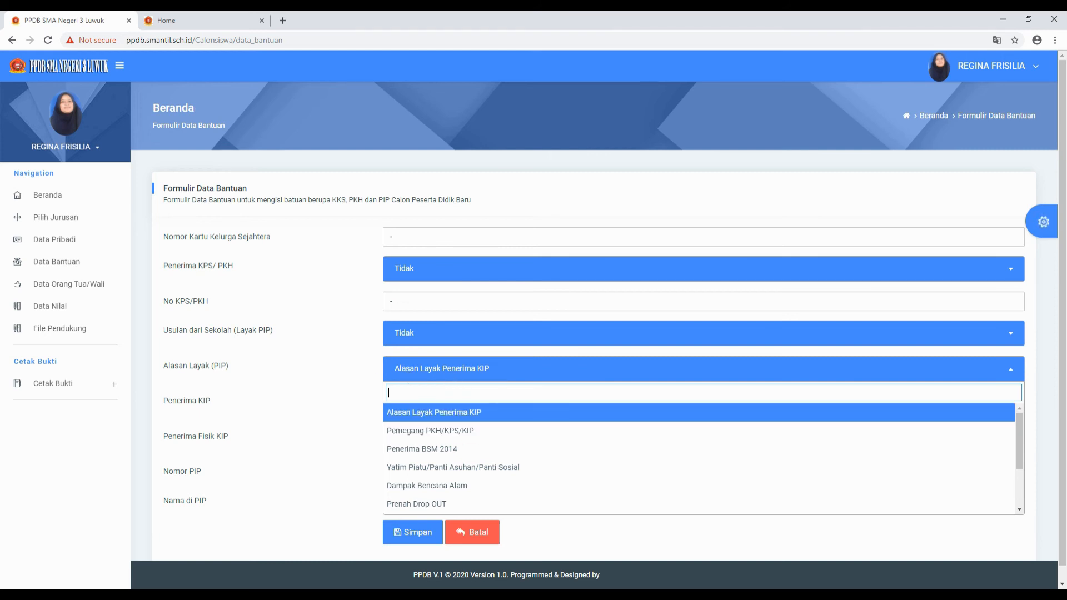
{"action": "type", "text": "-"}
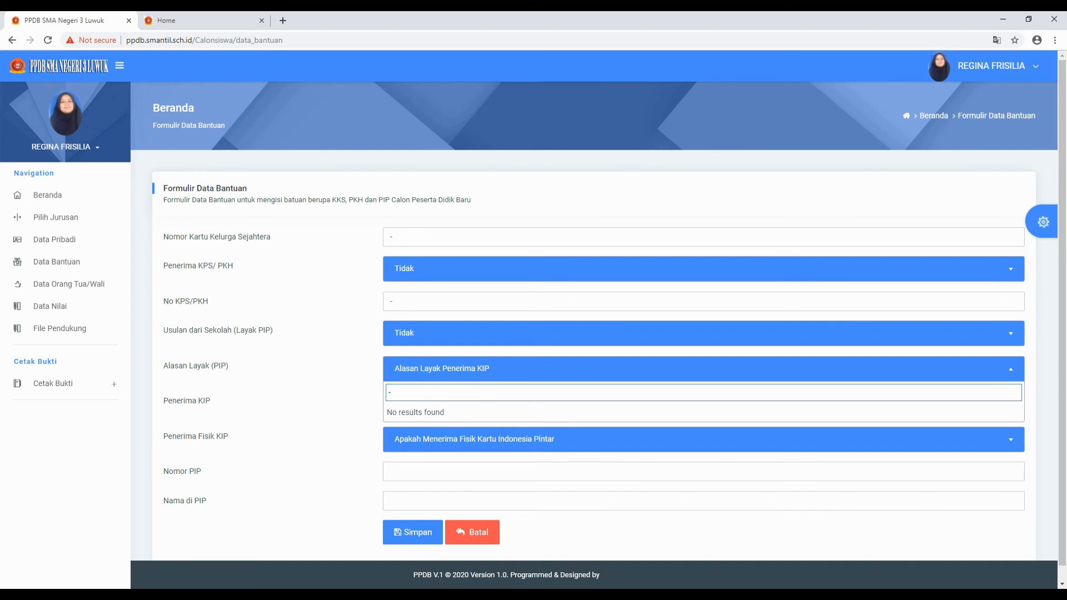
{"action": "key", "text": "BackSpace"}
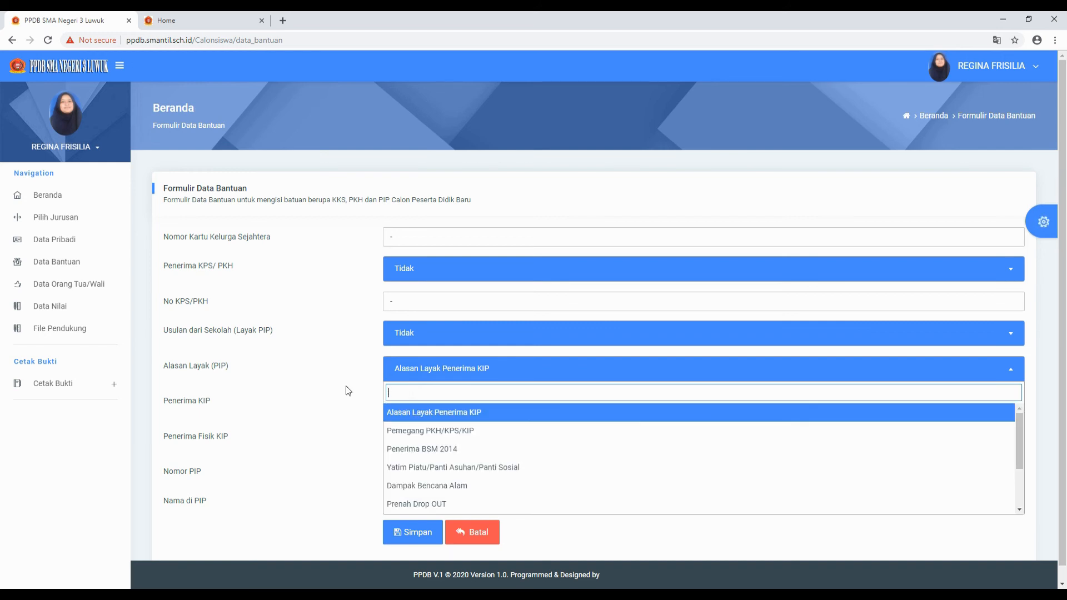
{"action": "left_click", "coordinate": [374, 399]}
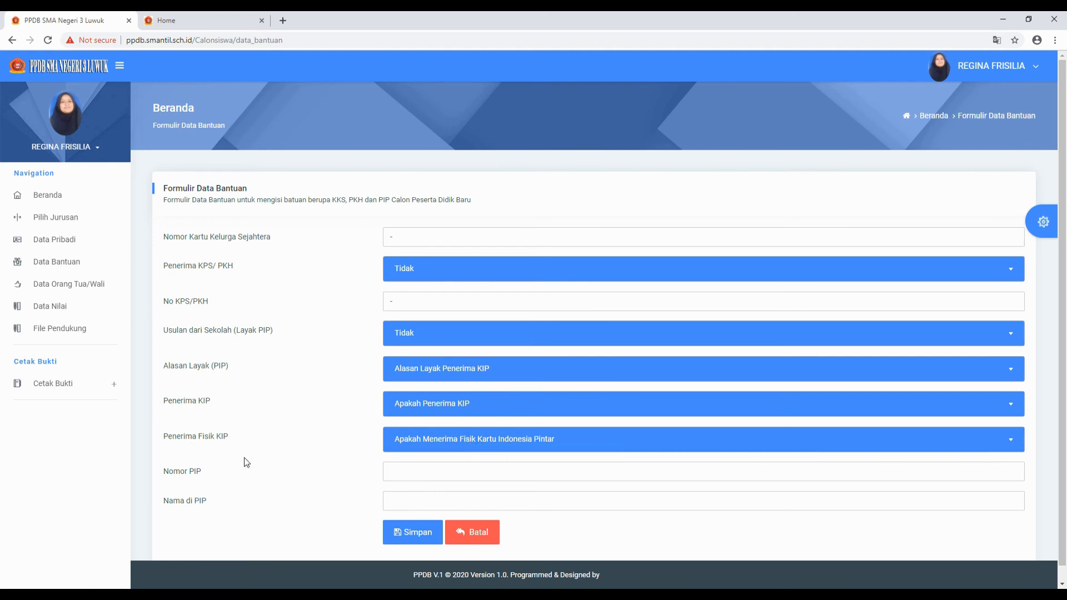
{"action": "left_click", "coordinate": [401, 470]}
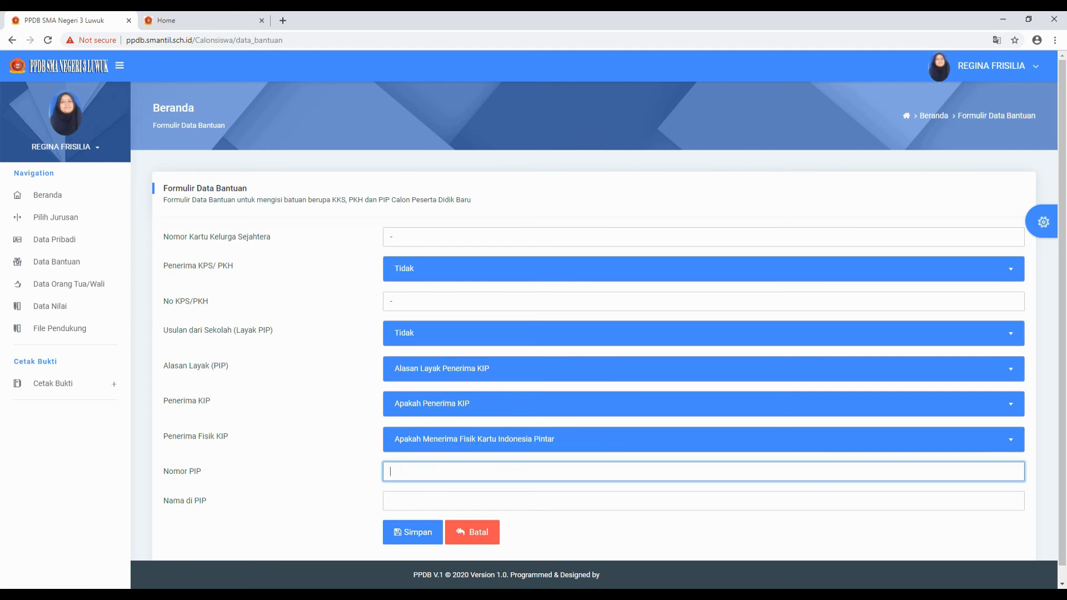
{"action": "key", "text": "Tab"}
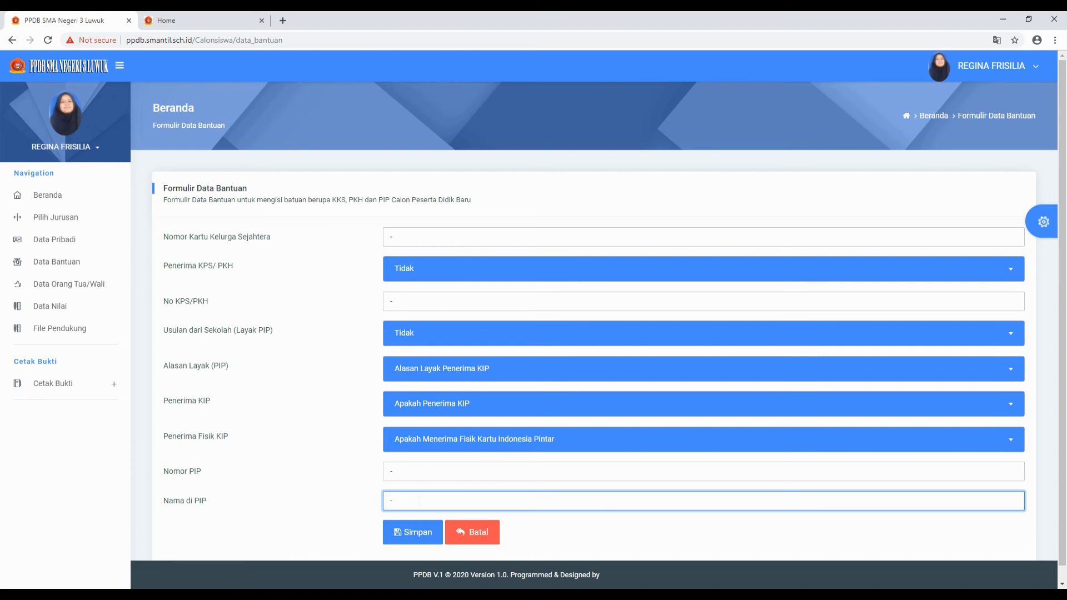
{"action": "type", "text": "-"}
{"action": "left_click", "coordinate": [415, 531]}
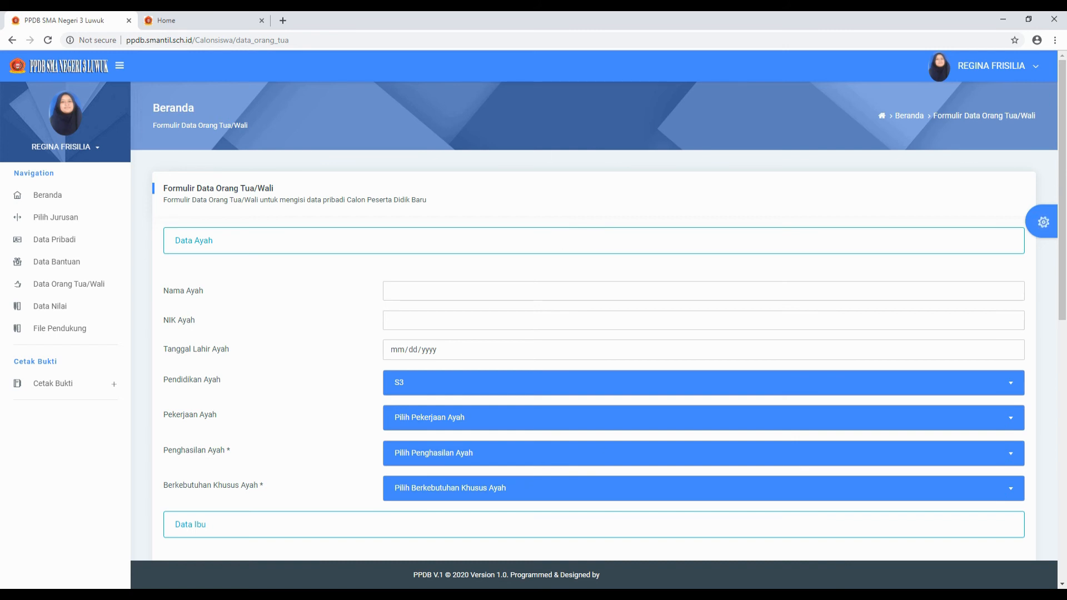
- Fill the mother's name and NIK from the autofill suggestions
{"action": "scroll", "coordinate": [477, 300], "scroll_direction": "down", "scroll_amount": 10}
{"action": "scroll", "coordinate": [478, 306], "scroll_direction": "up", "scroll_amount": 6}
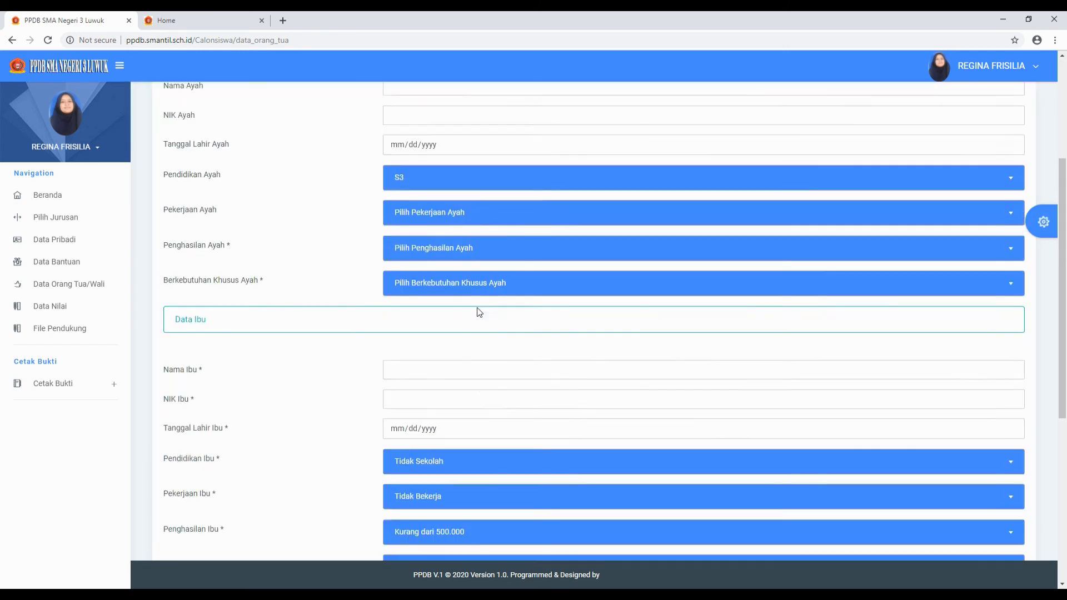
{"action": "scroll", "coordinate": [479, 312], "scroll_direction": "up", "scroll_amount": 4}
{"action": "scroll", "coordinate": [405, 343], "scroll_direction": "down", "scroll_amount": 6}
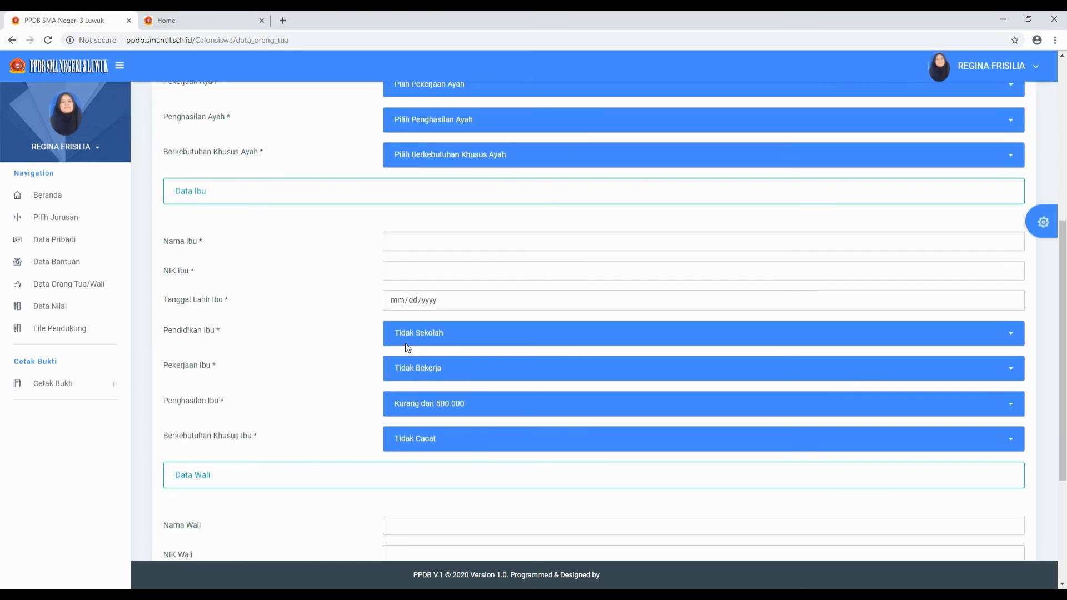
{"action": "scroll", "coordinate": [356, 288], "scroll_direction": "up", "scroll_amount": 4}
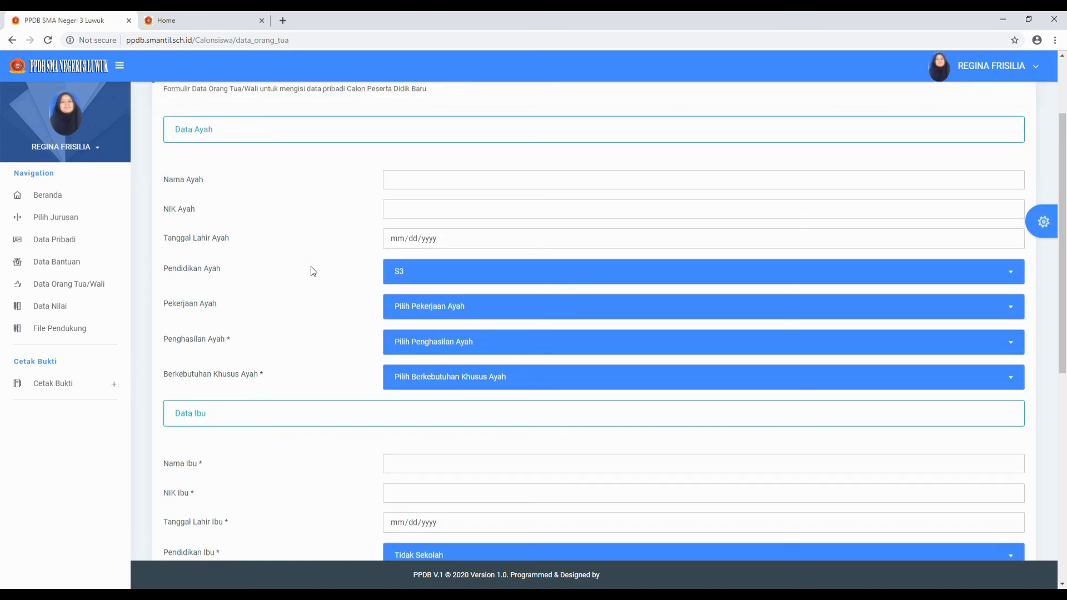
{"action": "scroll", "coordinate": [293, 403], "scroll_direction": "down", "scroll_amount": 3}
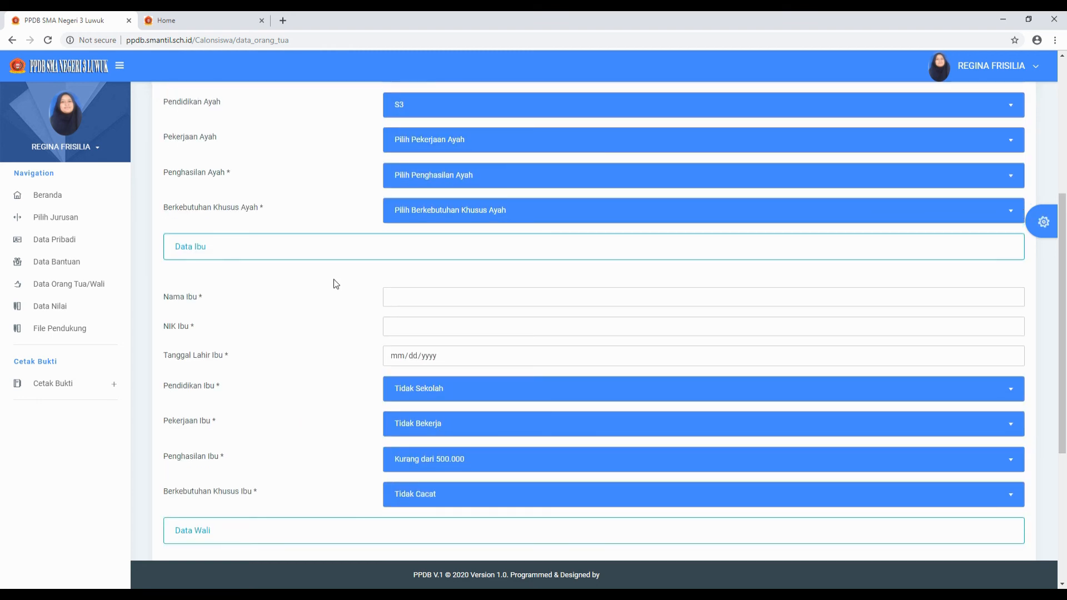
{"action": "scroll", "coordinate": [337, 305], "scroll_direction": "down", "scroll_amount": 2}
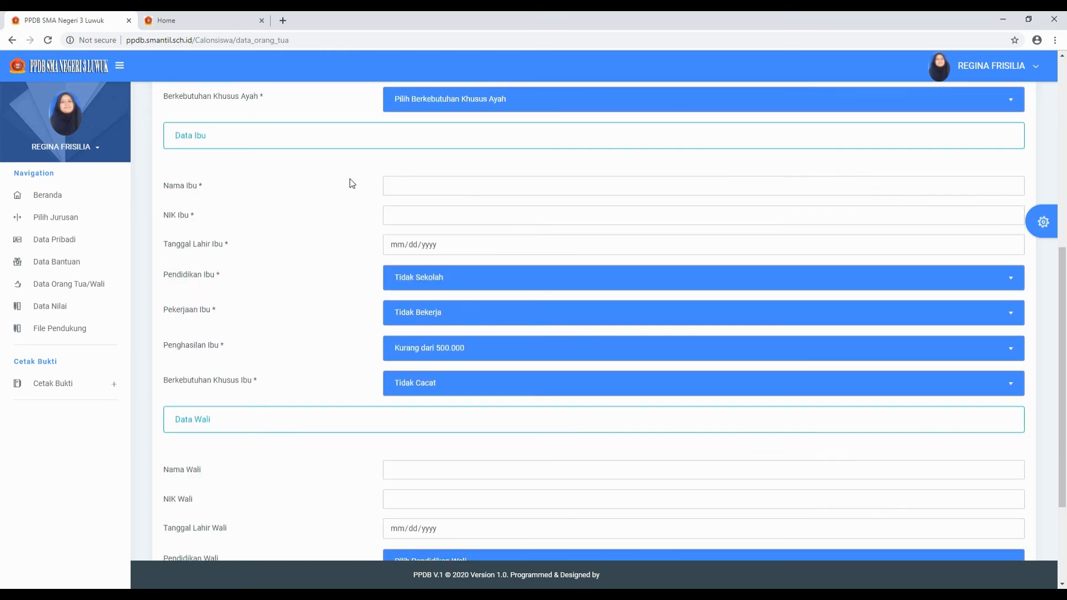
{"action": "scroll", "coordinate": [351, 184], "scroll_direction": "up", "scroll_amount": 3}
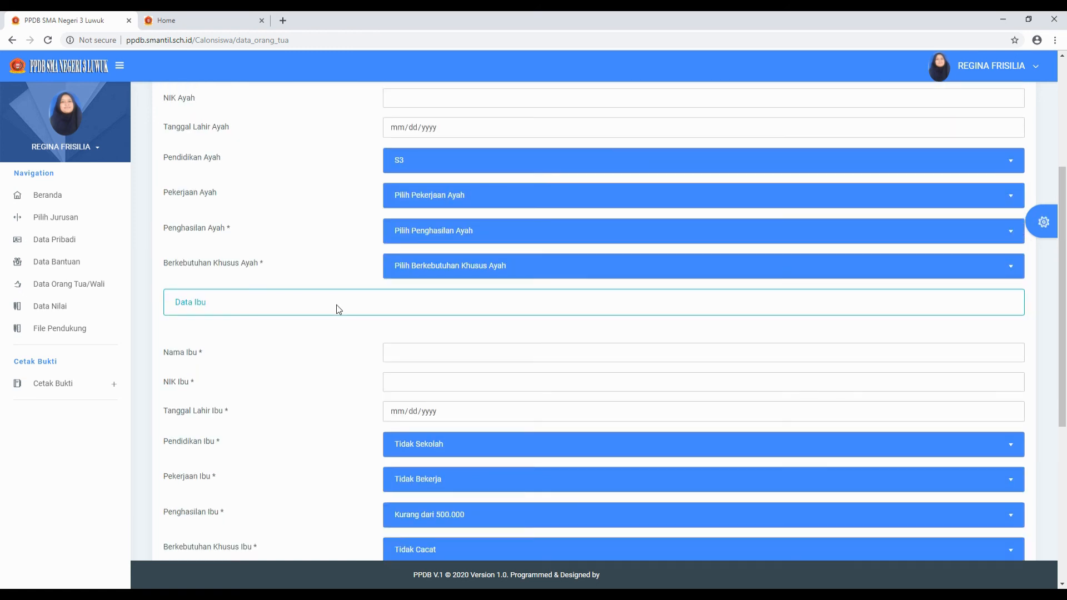
{"action": "scroll", "coordinate": [333, 289], "scroll_direction": "up", "scroll_amount": 4}
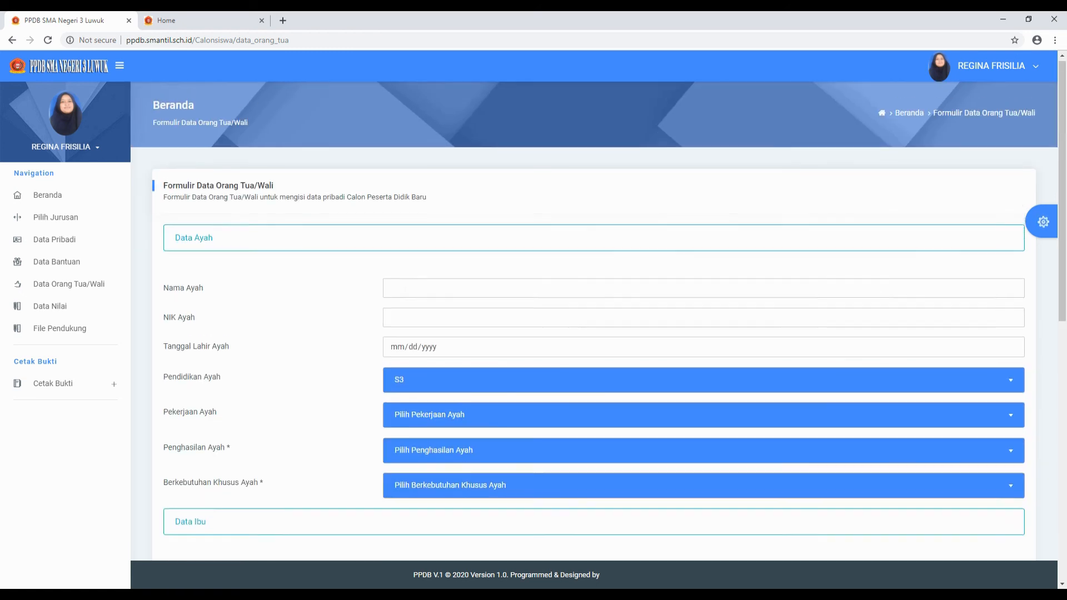
{"action": "scroll", "coordinate": [335, 212], "scroll_direction": "down", "scroll_amount": 4}
{"action": "scroll", "coordinate": [335, 208], "scroll_direction": "up", "scroll_amount": 3}
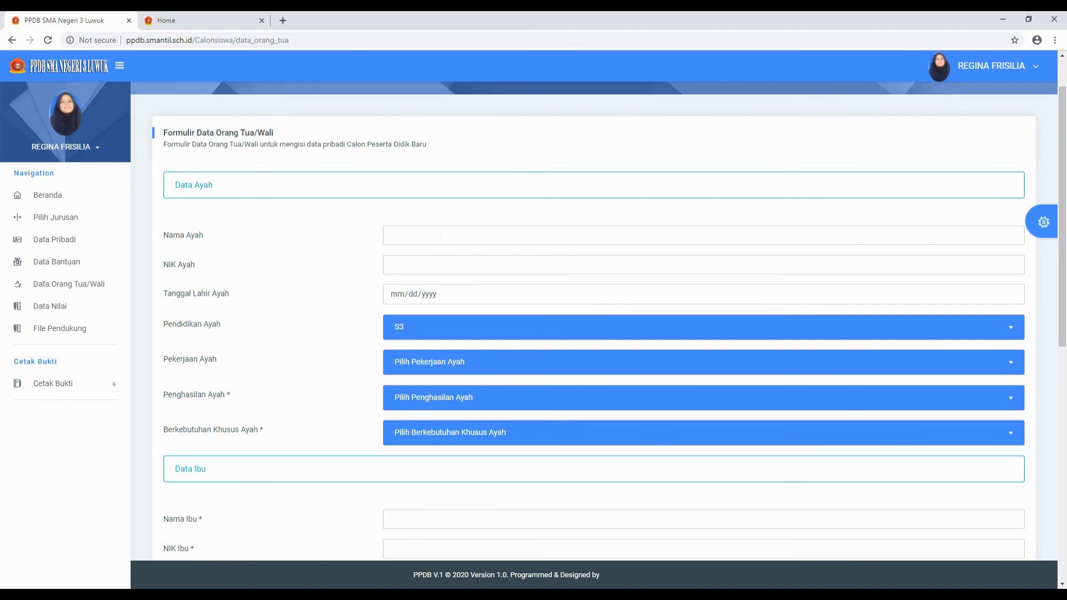
{"action": "left_click", "coordinate": [441, 238]}
{"action": "left_click", "coordinate": [357, 237]}
{"action": "scroll", "coordinate": [361, 237], "scroll_direction": "down", "scroll_amount": 1}
{"action": "scroll", "coordinate": [359, 237], "scroll_direction": "down", "scroll_amount": 4}
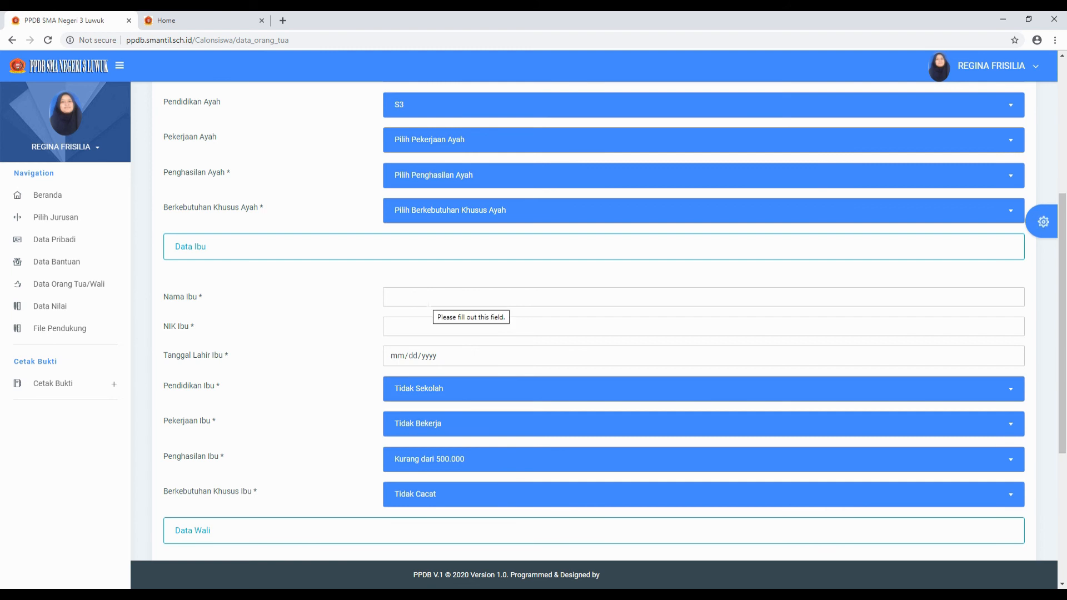
{"action": "scroll", "coordinate": [322, 311], "scroll_direction": "down", "scroll_amount": 5}
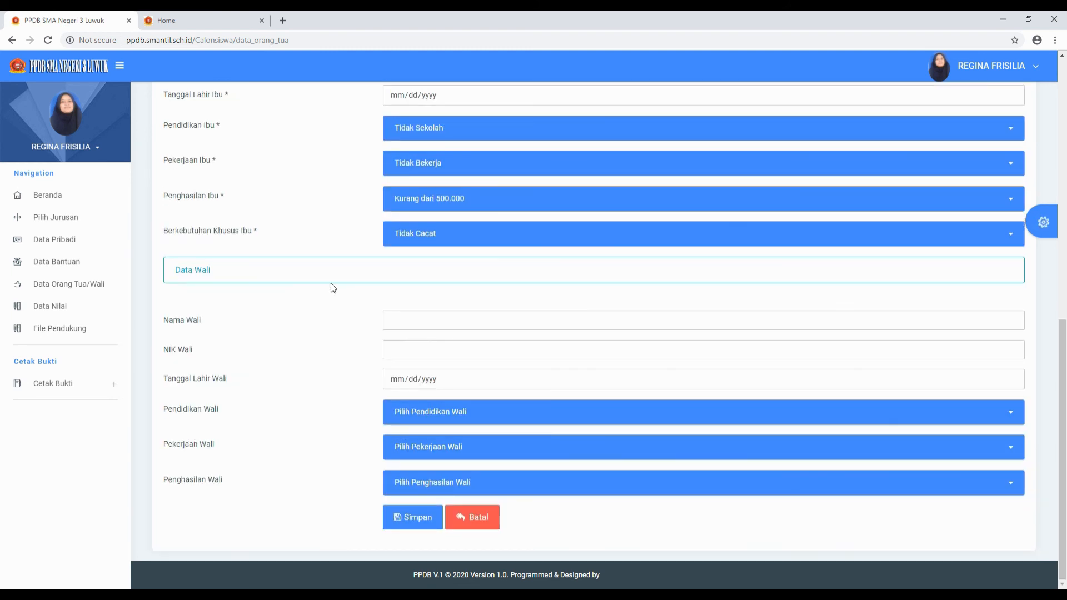
{"action": "scroll", "coordinate": [331, 283], "scroll_direction": "up", "scroll_amount": 4}
{"action": "scroll", "coordinate": [314, 289], "scroll_direction": "up", "scroll_amount": 3}
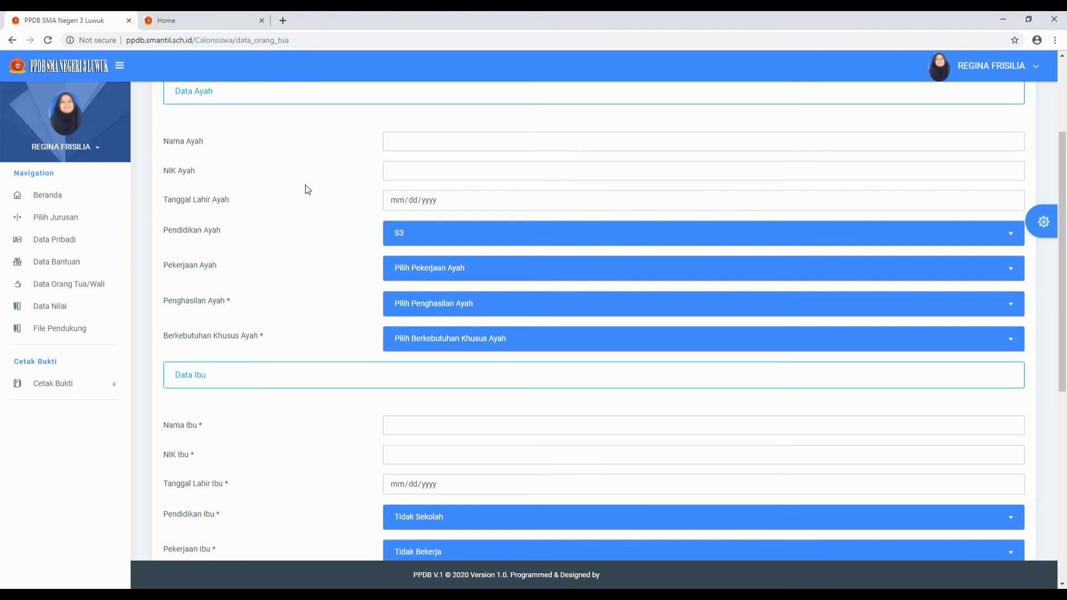
{"action": "scroll", "coordinate": [288, 439], "scroll_direction": "down", "scroll_amount": 5}
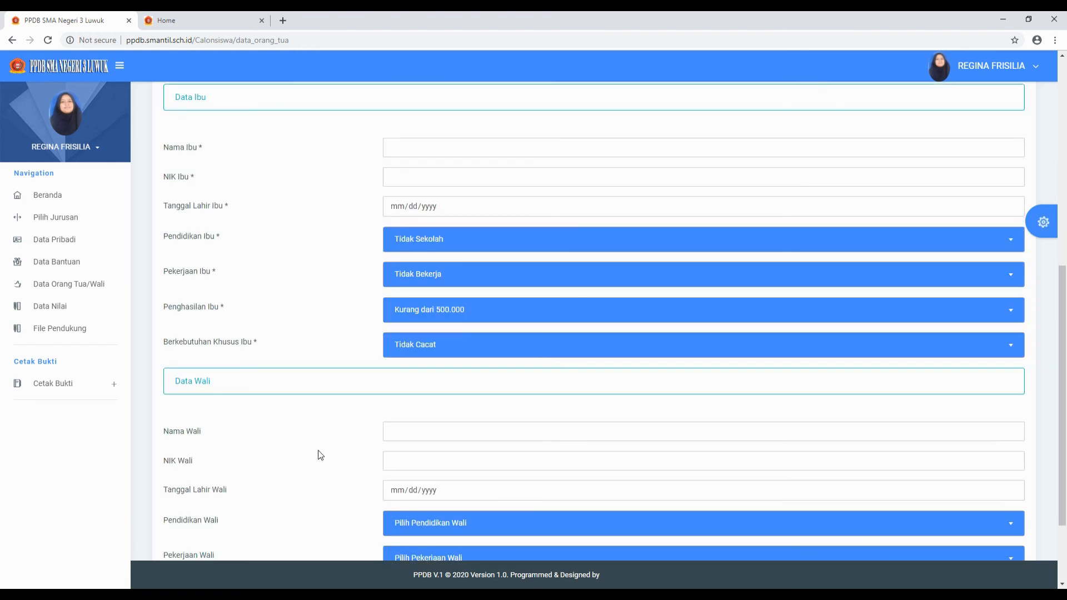
{"action": "scroll", "coordinate": [320, 455], "scroll_direction": "down", "scroll_amount": 2}
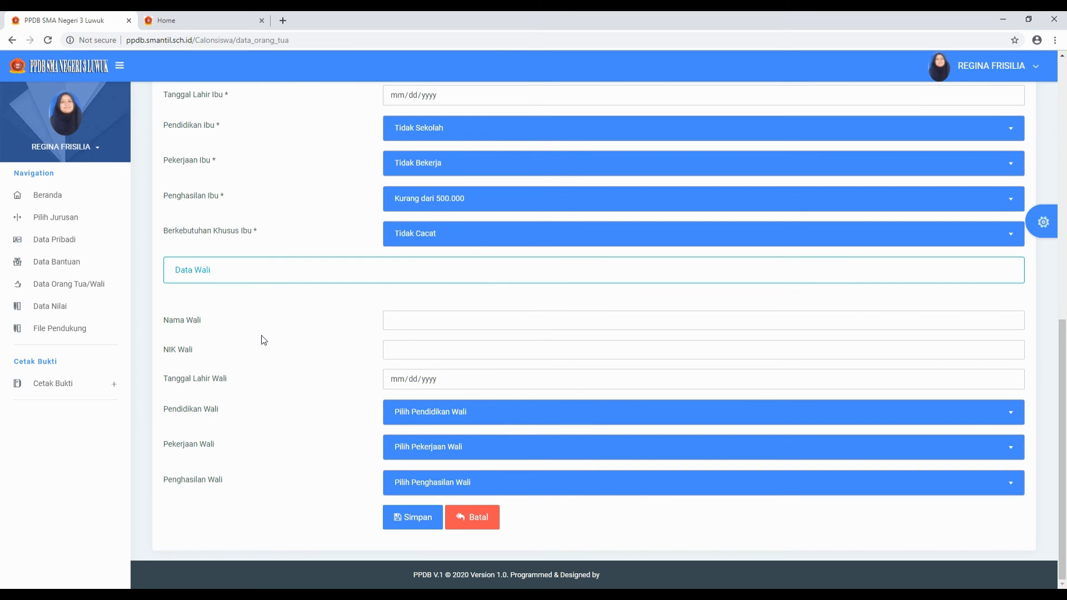
{"action": "scroll", "coordinate": [262, 341], "scroll_direction": "up", "scroll_amount": 4}
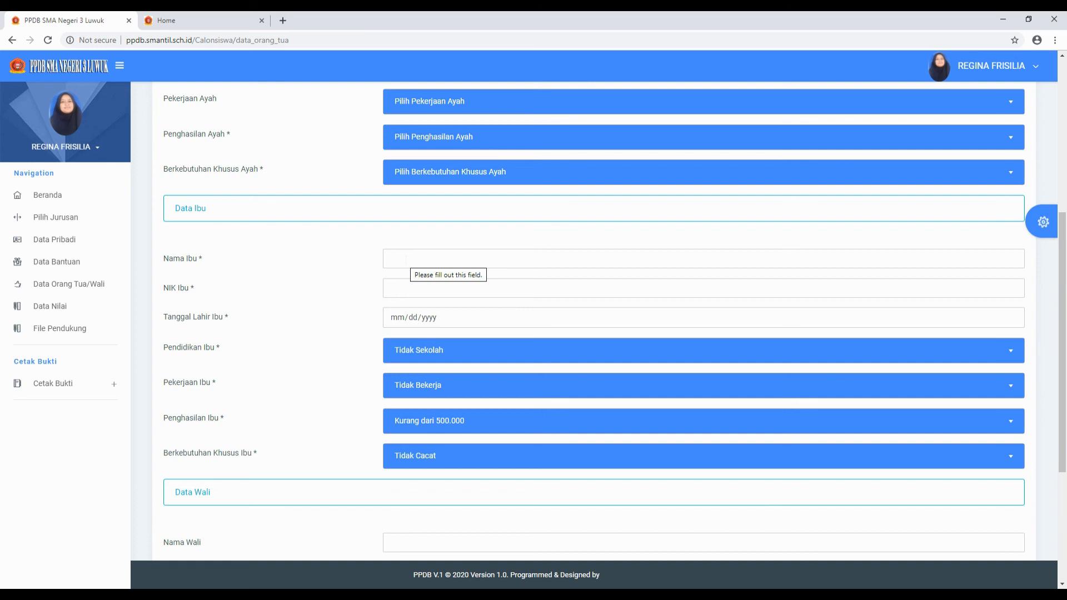
{"action": "scroll", "coordinate": [301, 469], "scroll_direction": "down", "scroll_amount": 4}
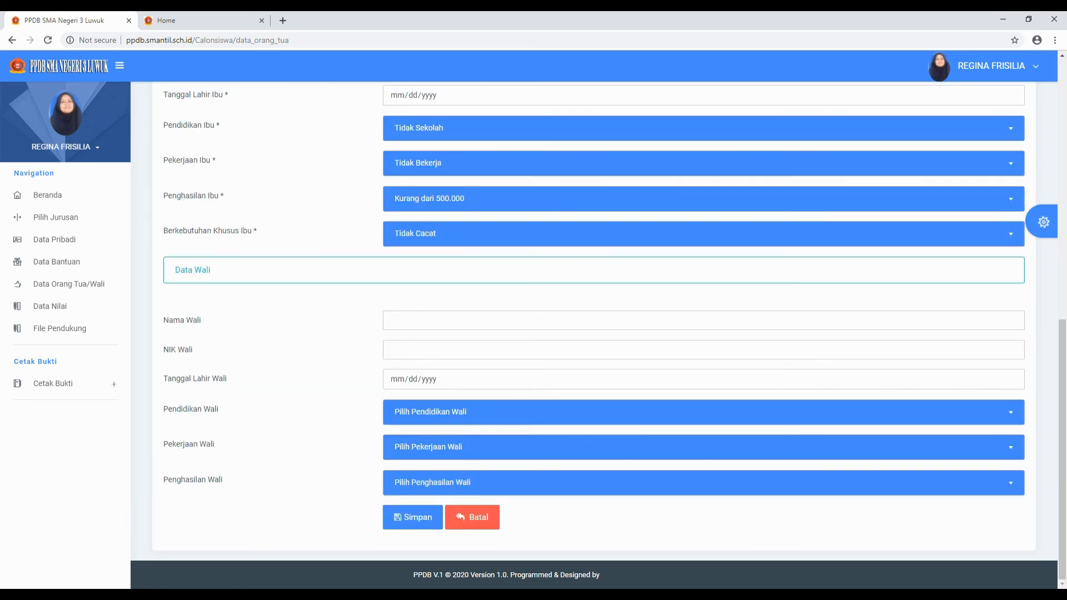
{"action": "scroll", "coordinate": [321, 310], "scroll_direction": "up", "scroll_amount": 9}
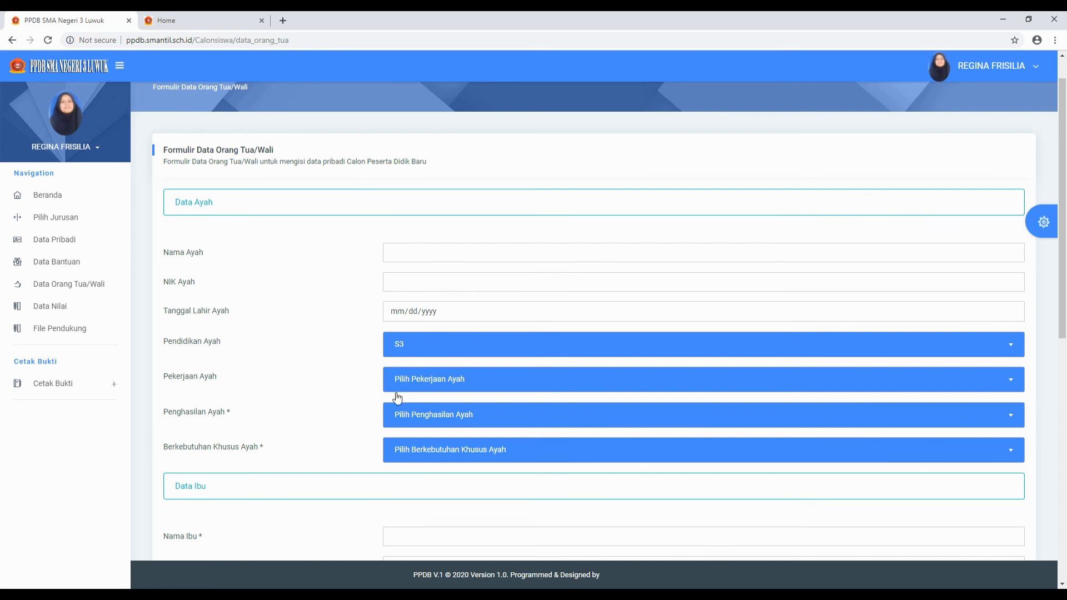
{"action": "scroll", "coordinate": [364, 373], "scroll_direction": "down", "scroll_amount": 5}
{"action": "scroll", "coordinate": [358, 312], "scroll_direction": "up", "scroll_amount": 5}
{"action": "scroll", "coordinate": [324, 451], "scroll_direction": "down", "scroll_amount": 3}
{"action": "left_click", "coordinate": [479, 371]}
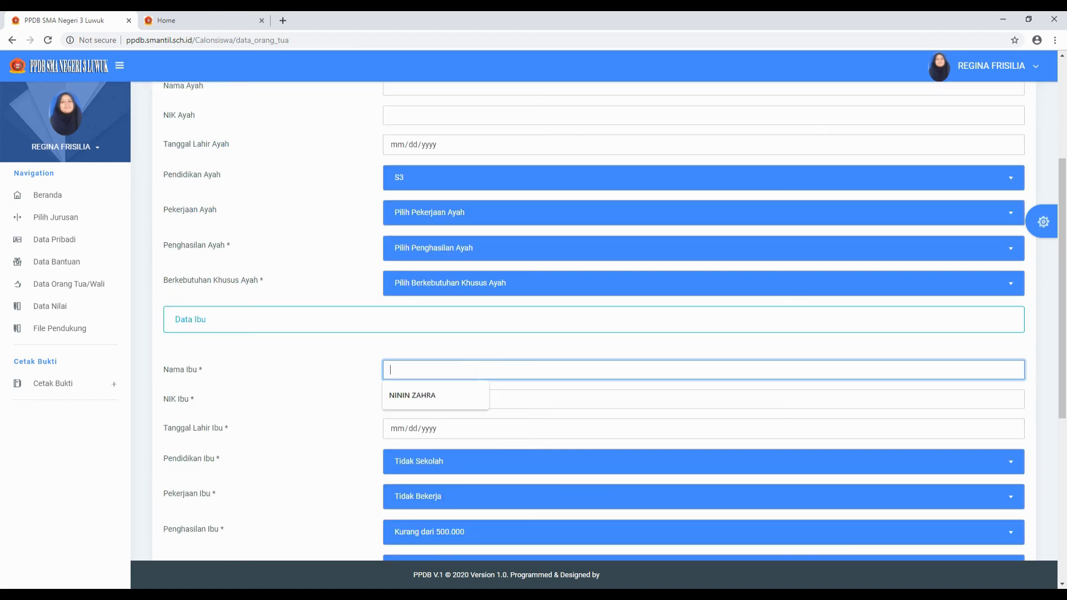
{"action": "left_click", "coordinate": [452, 399]}
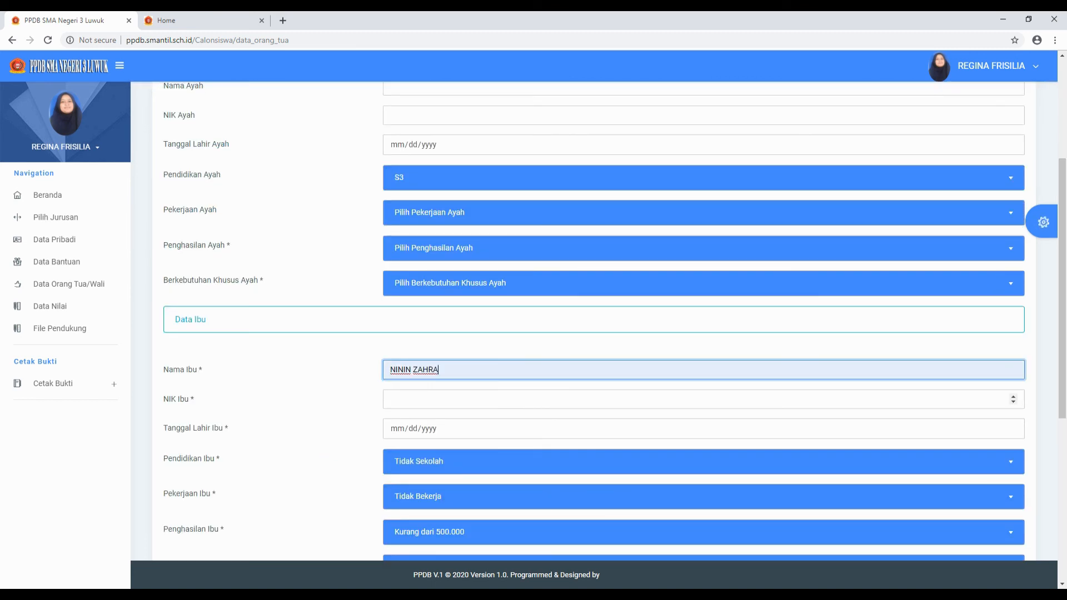
{"action": "left_click", "coordinate": [425, 400]}
{"action": "left_click", "coordinate": [424, 425]}
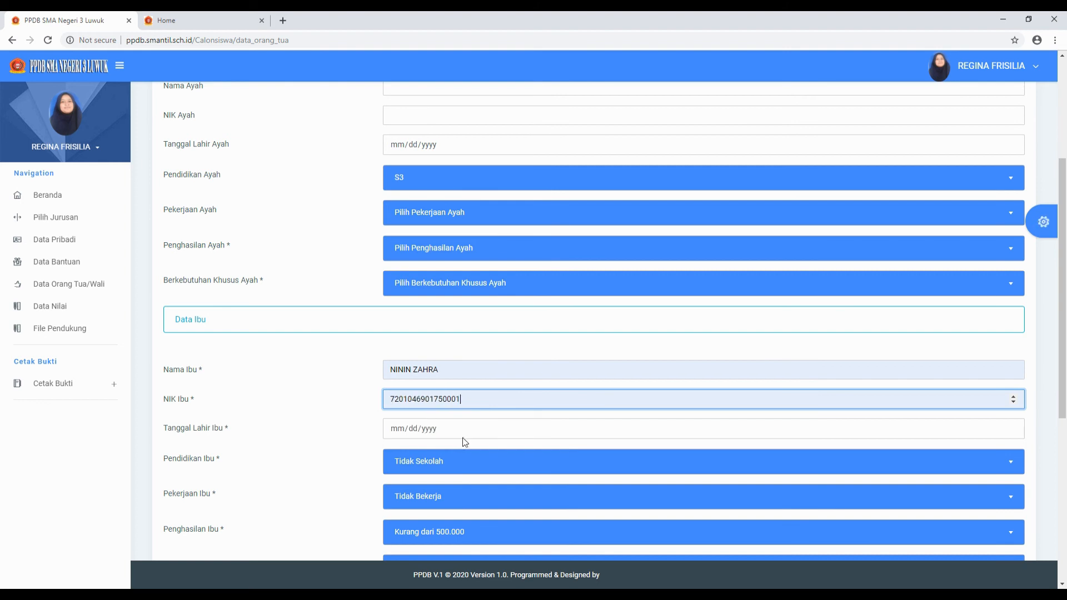
{"action": "scroll", "coordinate": [460, 434], "scroll_direction": "down", "scroll_amount": 2}
{"action": "left_click", "coordinate": [561, 325]}
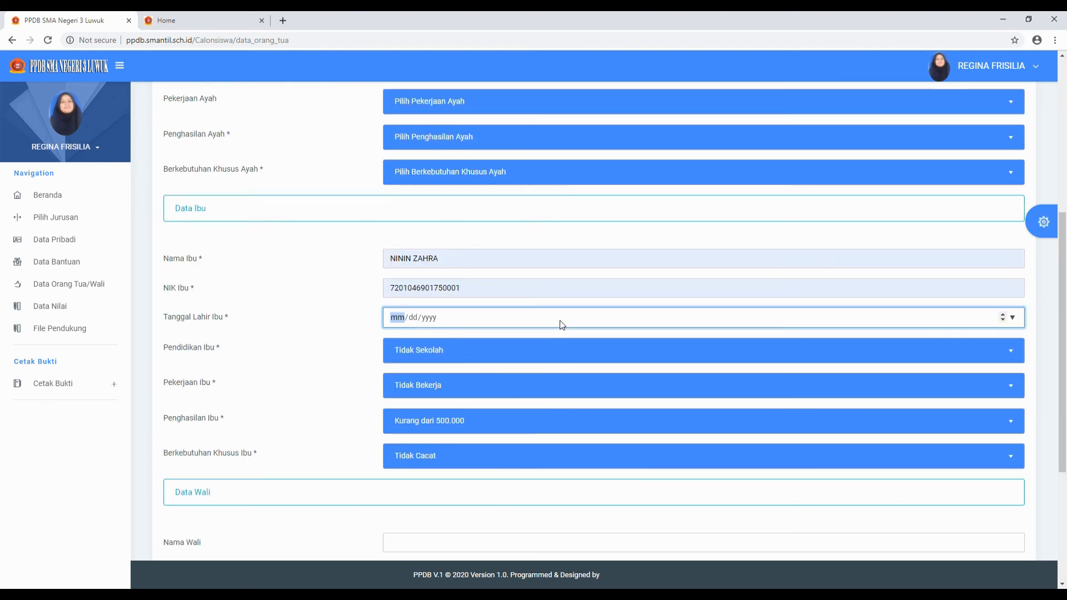
{"action": "left_click", "coordinate": [1013, 317]}
{"action": "left_click", "coordinate": [485, 341]}
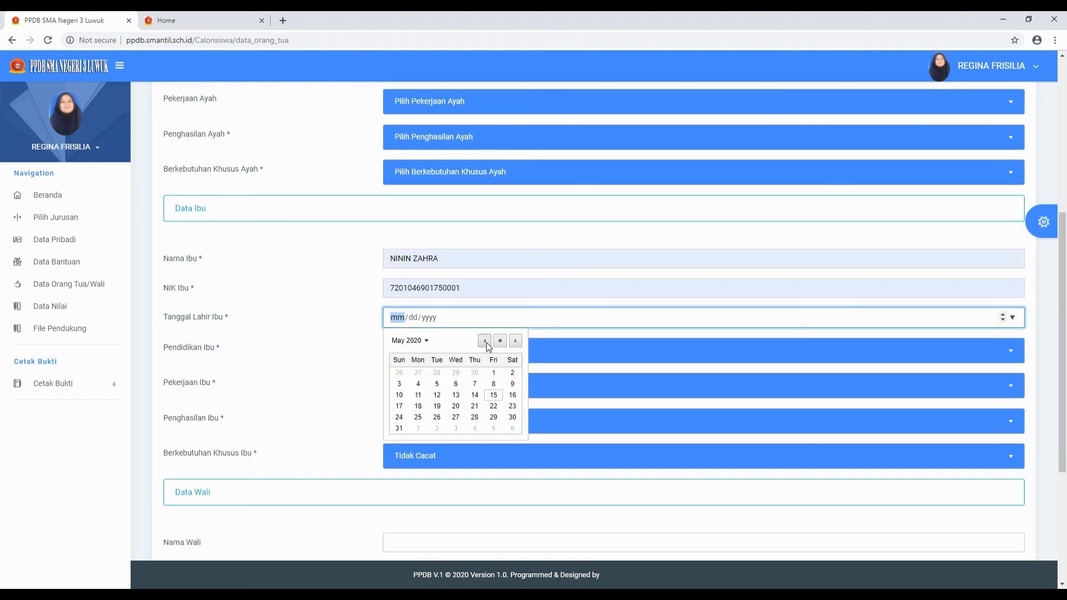
{"action": "left_click", "coordinate": [481, 342]}
{"action": "left_click", "coordinate": [435, 341]}
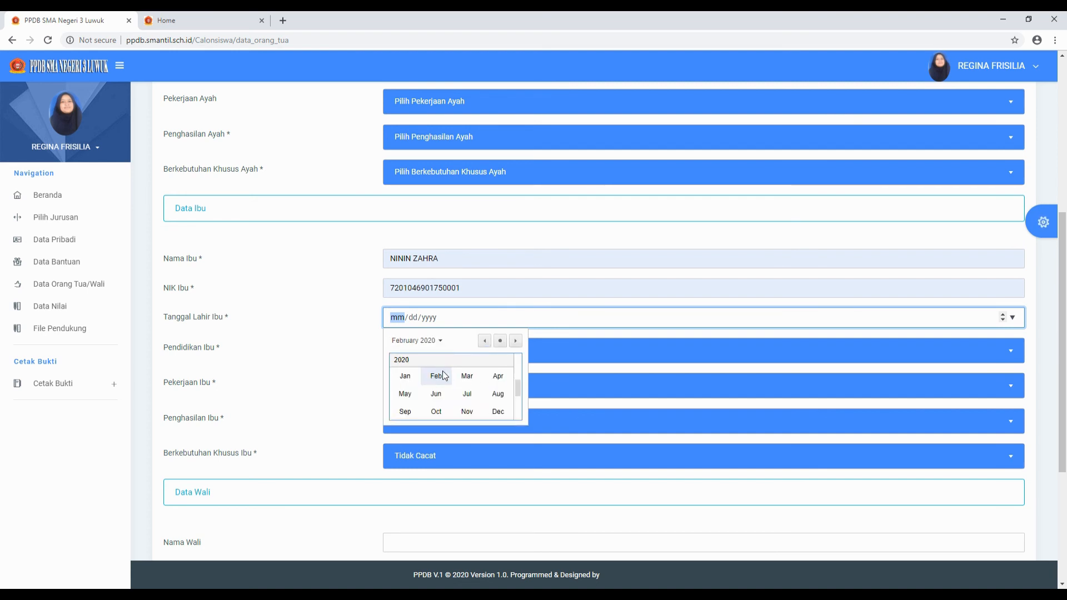
{"action": "scroll", "coordinate": [519, 389], "scroll_direction": "up", "scroll_amount": 5}
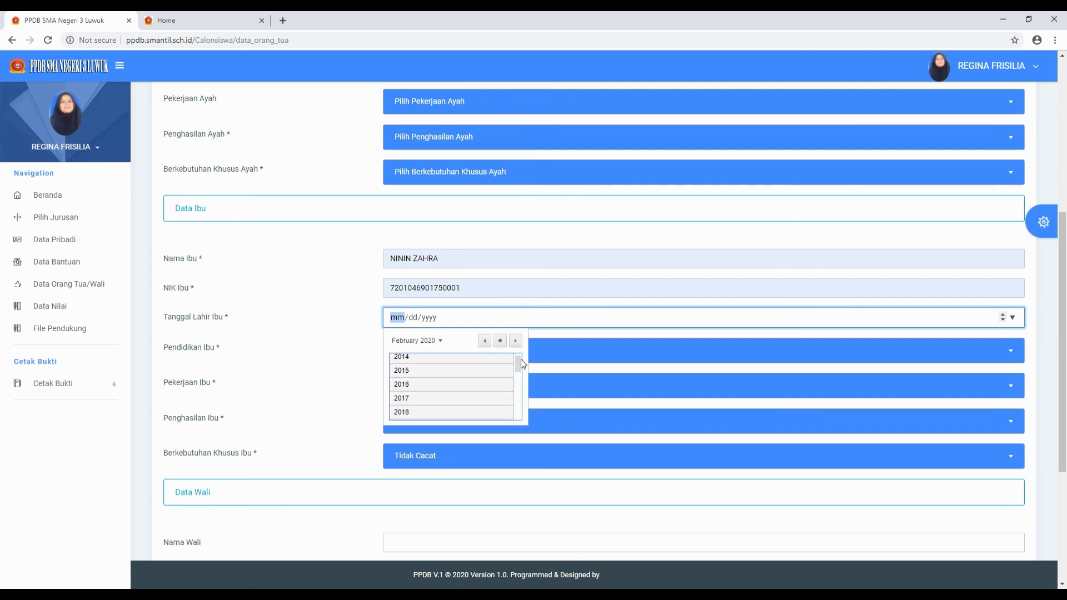
{"action": "scroll", "coordinate": [456, 393], "scroll_direction": "up", "scroll_amount": 3}
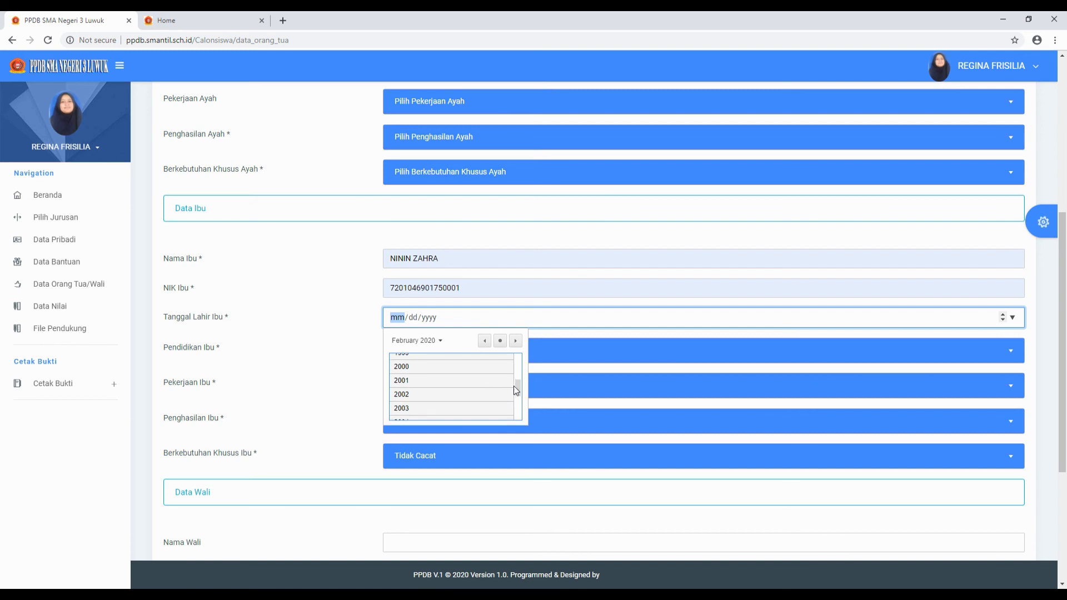
{"action": "left_click_drag", "start_coordinate": [517, 353], "coordinate": [516, 349]}
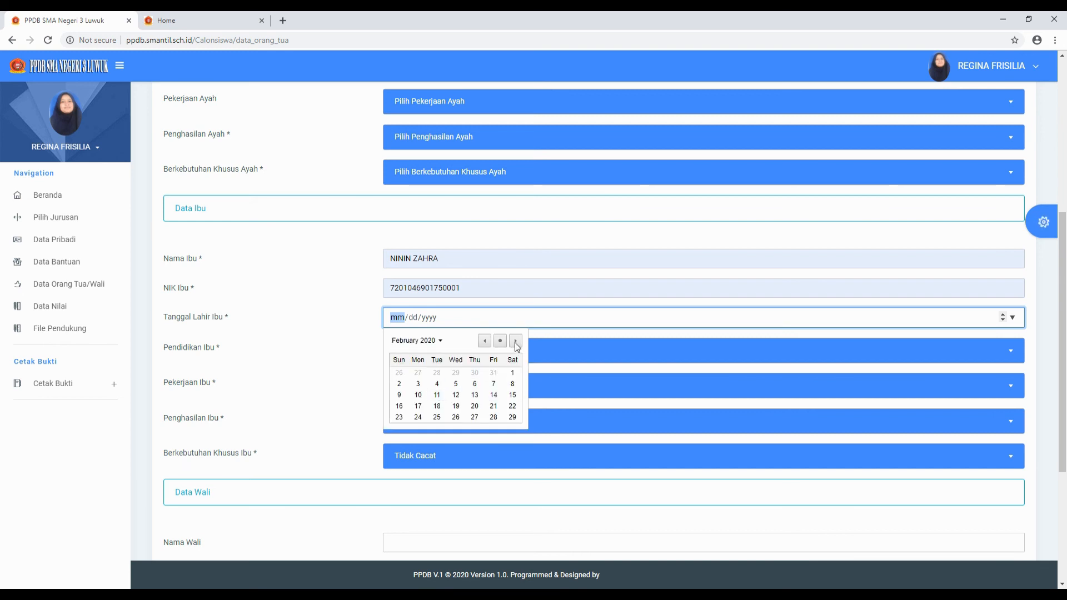
{"action": "left_click", "coordinate": [442, 341]}
{"action": "scroll", "coordinate": [519, 378], "scroll_direction": "up", "scroll_amount": 5}
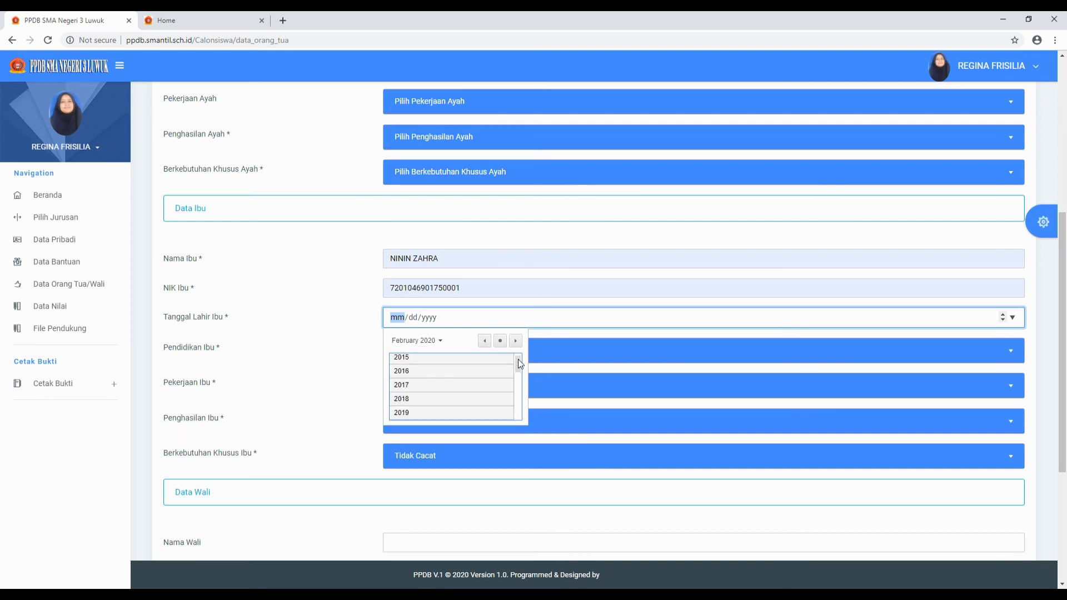
{"action": "scroll", "coordinate": [520, 364], "scroll_direction": "up", "scroll_amount": 5}
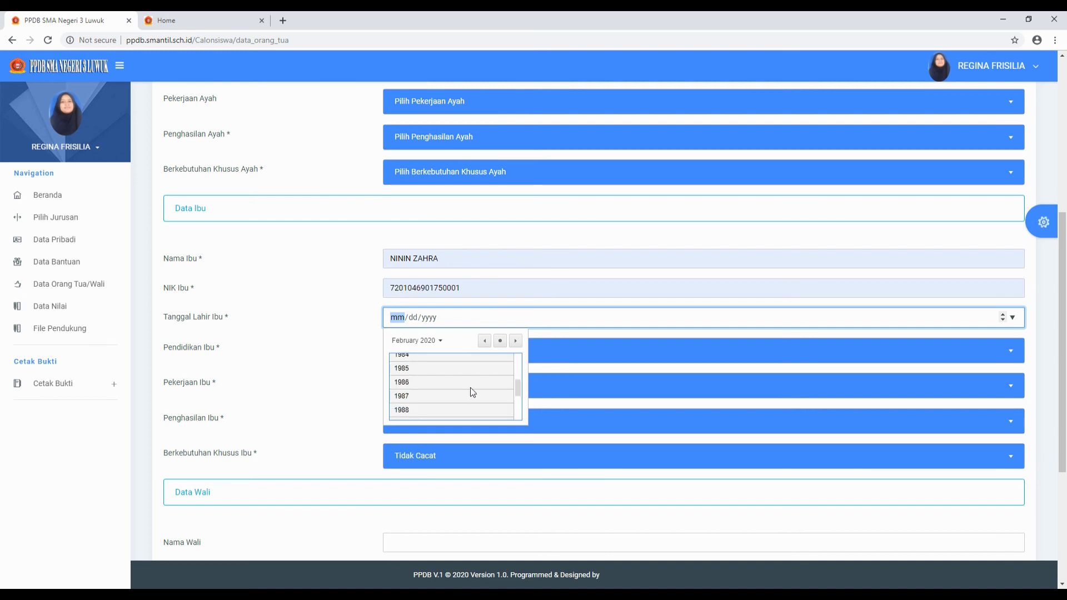
{"action": "left_click", "coordinate": [419, 382]}
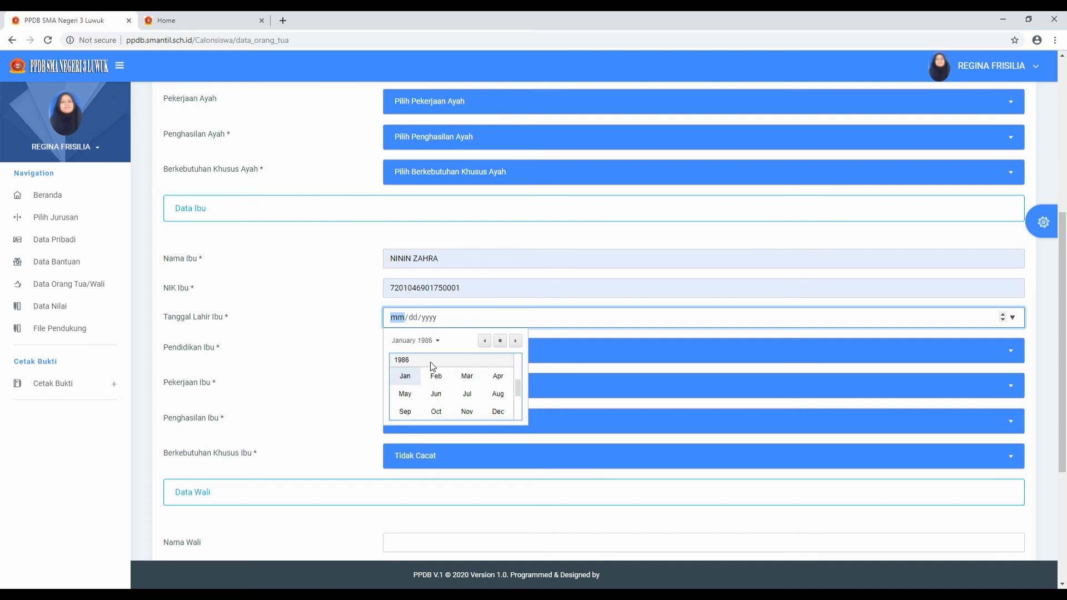
{"action": "left_click", "coordinate": [468, 395]}
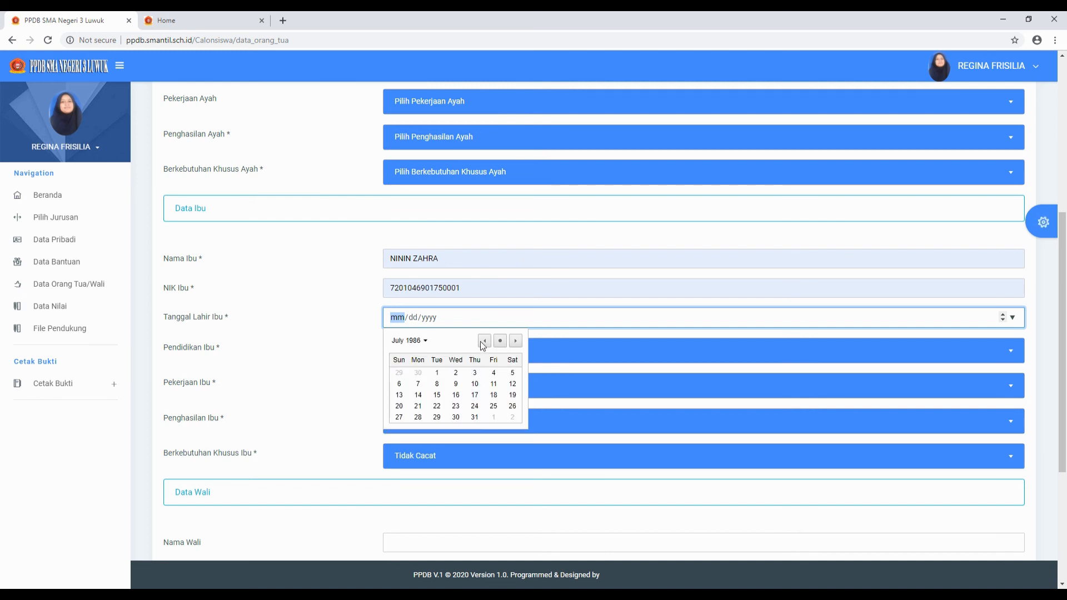
{"action": "left_click", "coordinate": [453, 389]}
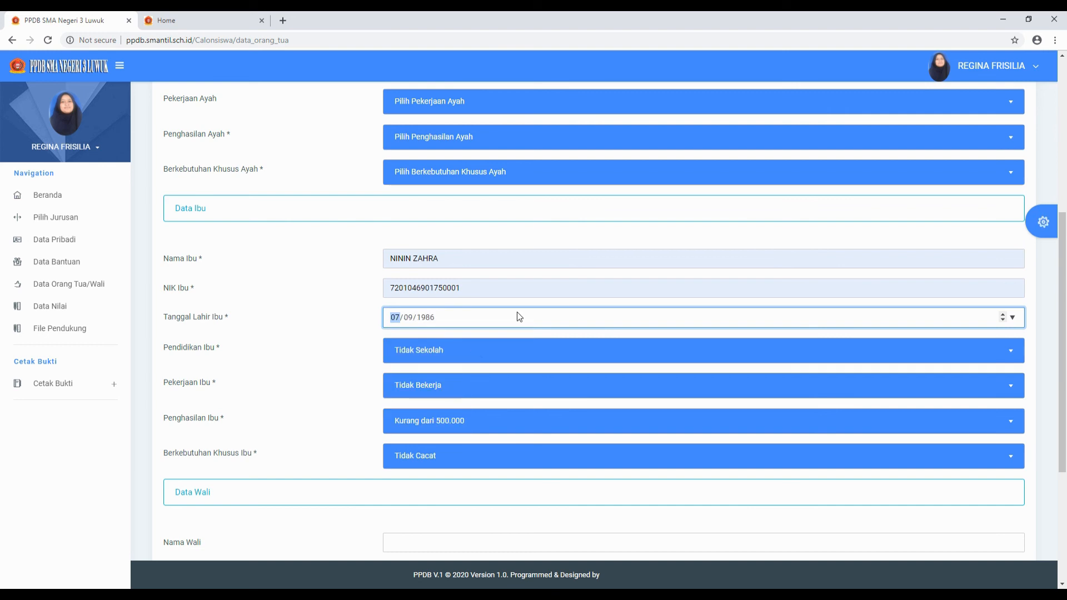
{"action": "left_click", "coordinate": [597, 354]}
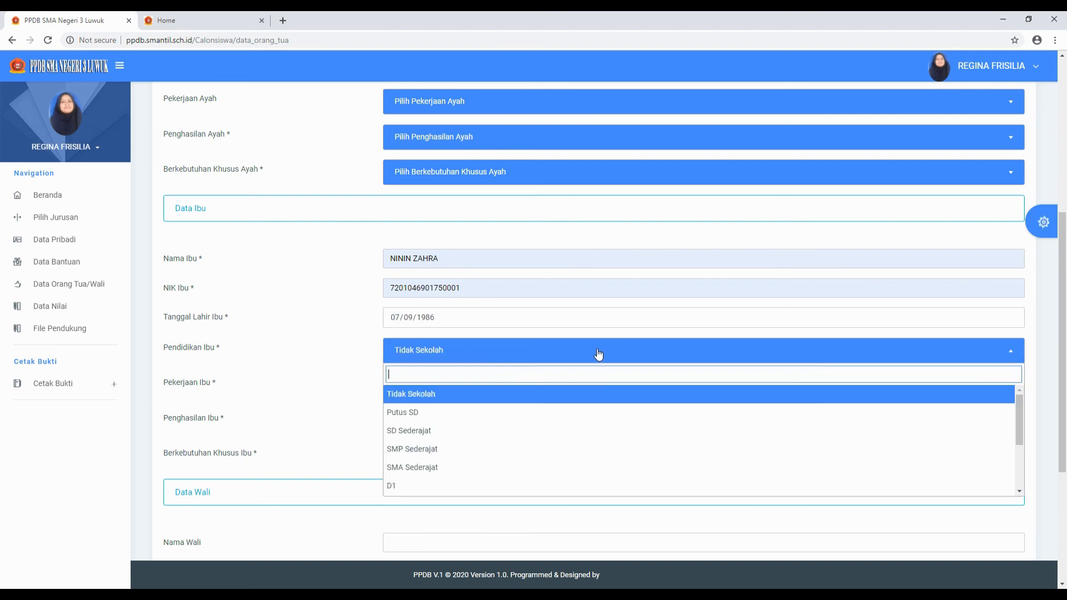
- Set the mother to SMP Sederajat, Meninggal Dunia and Tidak Berpenghasilan, keeping special needs Tidak Cacat
{"action": "left_click", "coordinate": [422, 449]}
{"action": "left_click", "coordinate": [476, 394]}
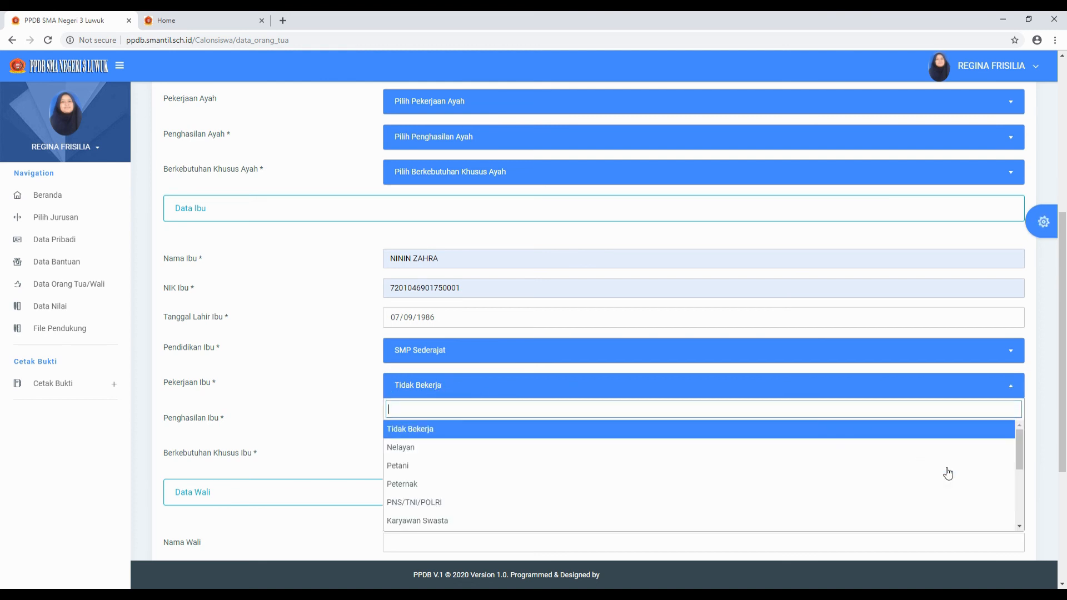
{"action": "left_click_drag", "start_coordinate": [1018, 439], "coordinate": [1011, 523]}
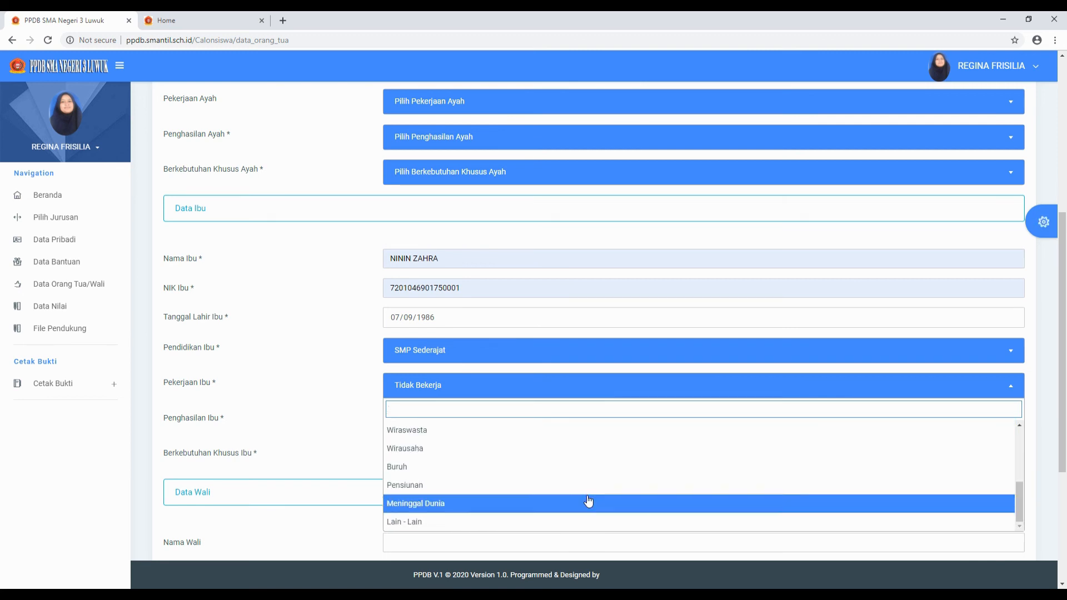
{"action": "left_click", "coordinate": [449, 503]}
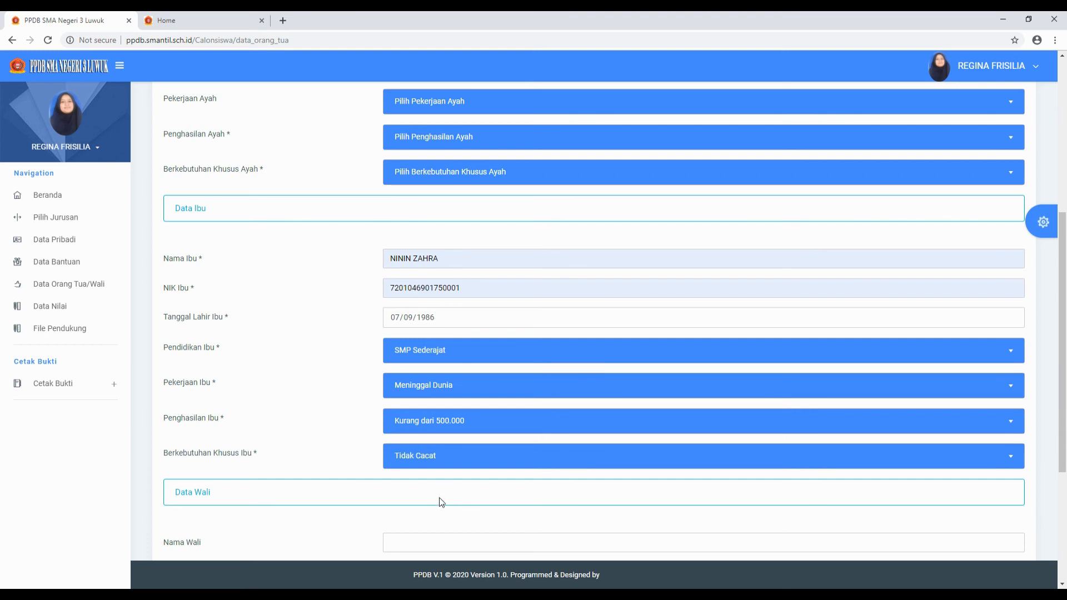
{"action": "left_click", "coordinate": [679, 425]}
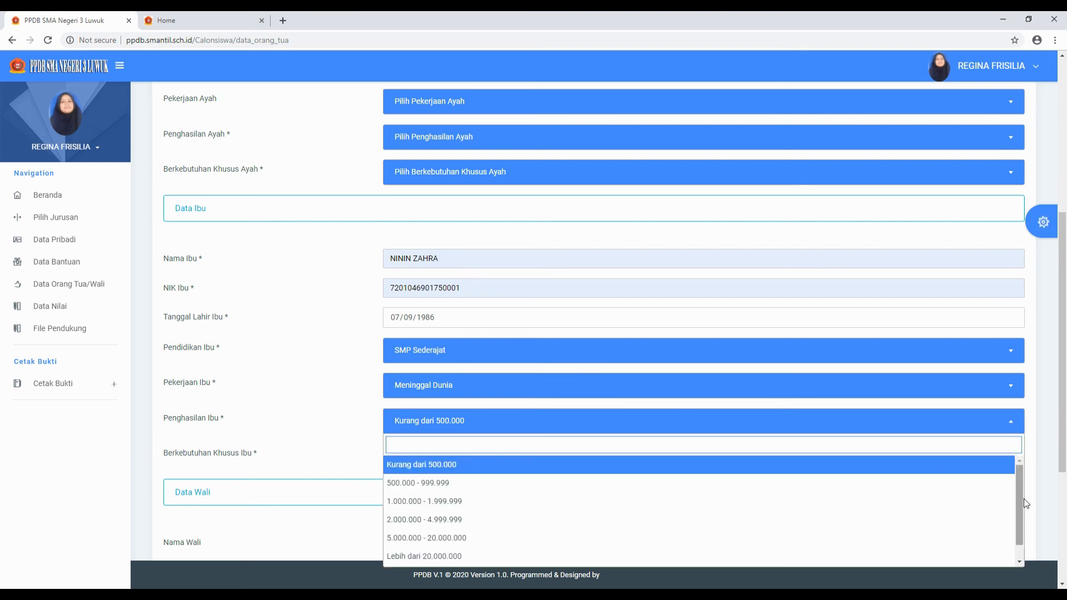
{"action": "left_click_drag", "start_coordinate": [1018, 481], "coordinate": [1011, 524]}
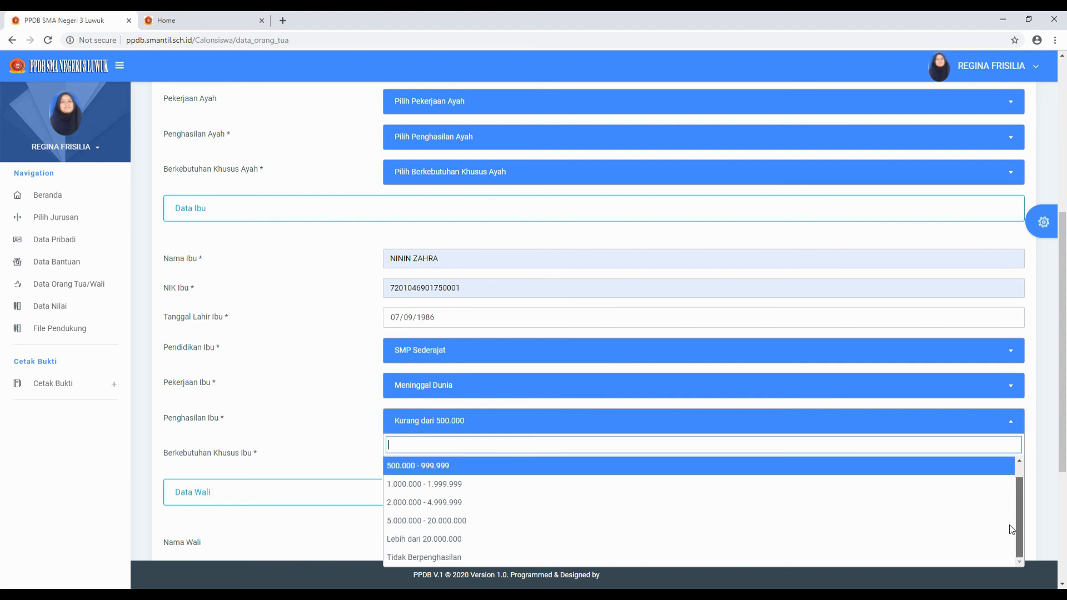
{"action": "left_click", "coordinate": [425, 559]}
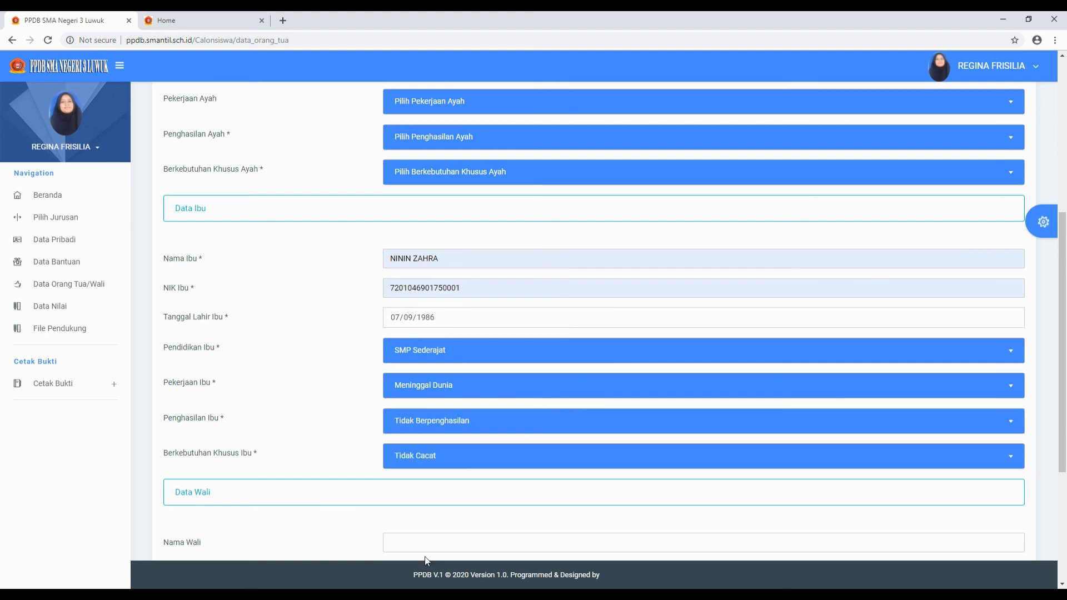
{"action": "left_click", "coordinate": [405, 459]}
{"action": "left_click", "coordinate": [412, 345]}
{"action": "scroll", "coordinate": [333, 389], "scroll_direction": "down", "scroll_amount": 4}
{"action": "scroll", "coordinate": [315, 327], "scroll_direction": "up", "scroll_amount": 6}
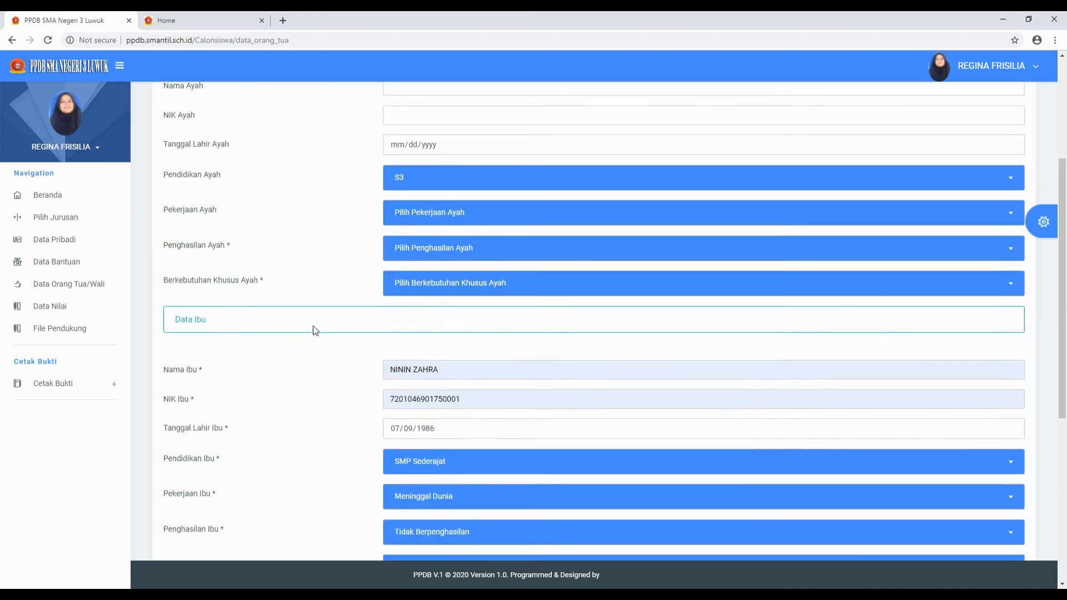
{"action": "scroll", "coordinate": [313, 325], "scroll_direction": "up", "scroll_amount": 3}
{"action": "scroll", "coordinate": [311, 326], "scroll_direction": "down", "scroll_amount": 10}
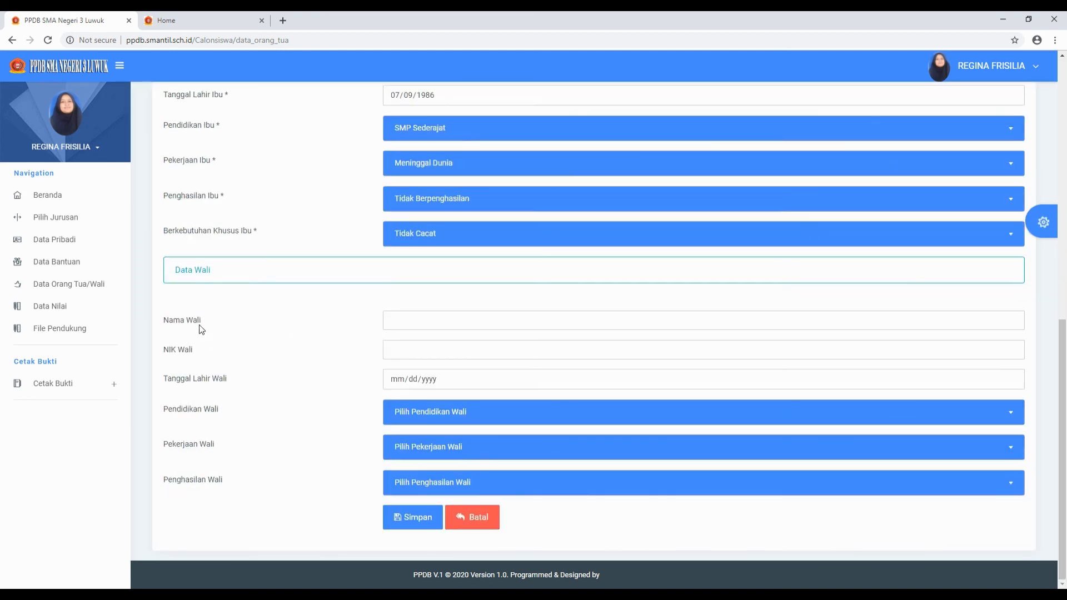
{"action": "left_click", "coordinate": [414, 321]}
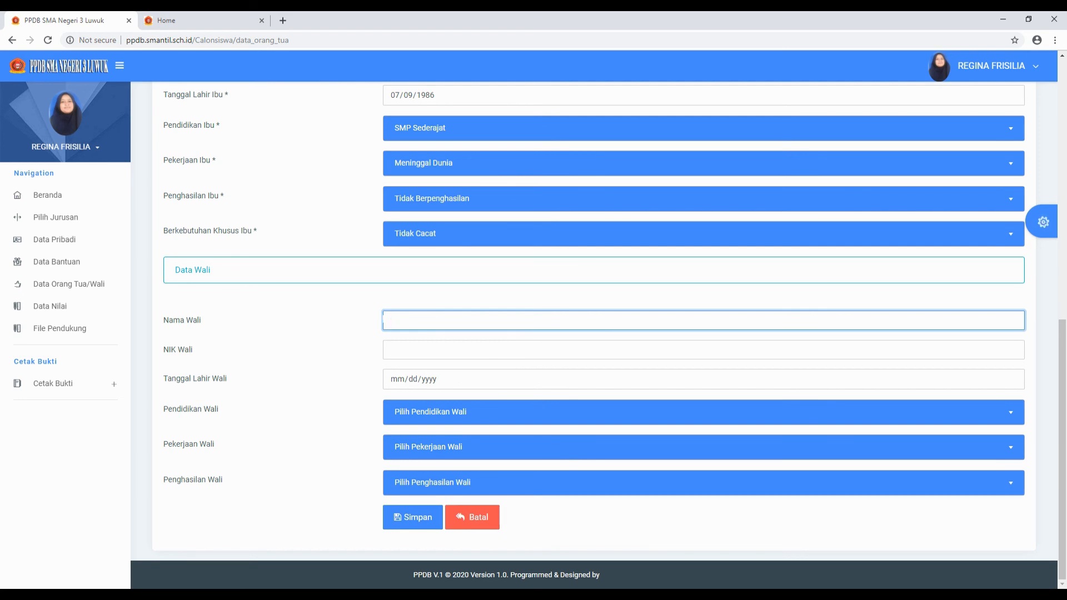
{"action": "scroll", "coordinate": [359, 311], "scroll_direction": "up", "scroll_amount": 9}
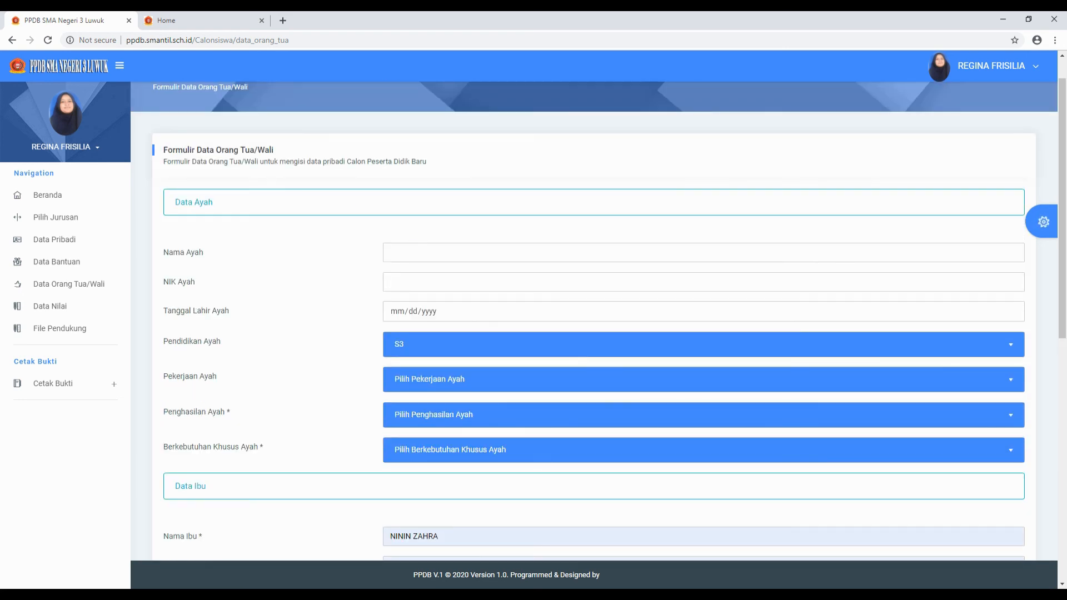
{"action": "left_click", "coordinate": [409, 252]}
{"action": "scroll", "coordinate": [350, 353], "scroll_direction": "down", "scroll_amount": 9}
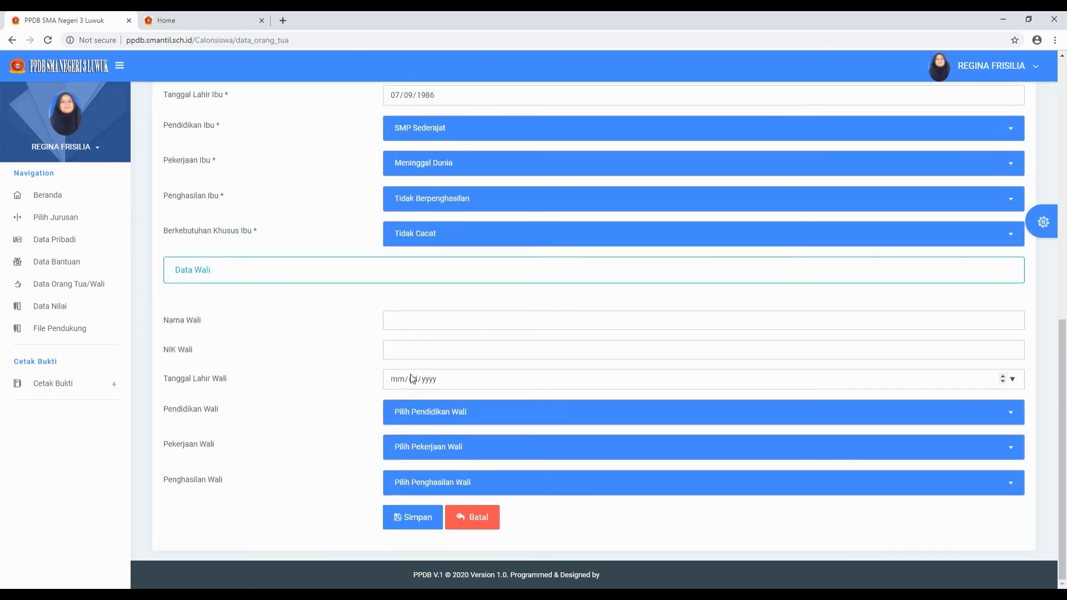
{"action": "left_click", "coordinate": [410, 321]}
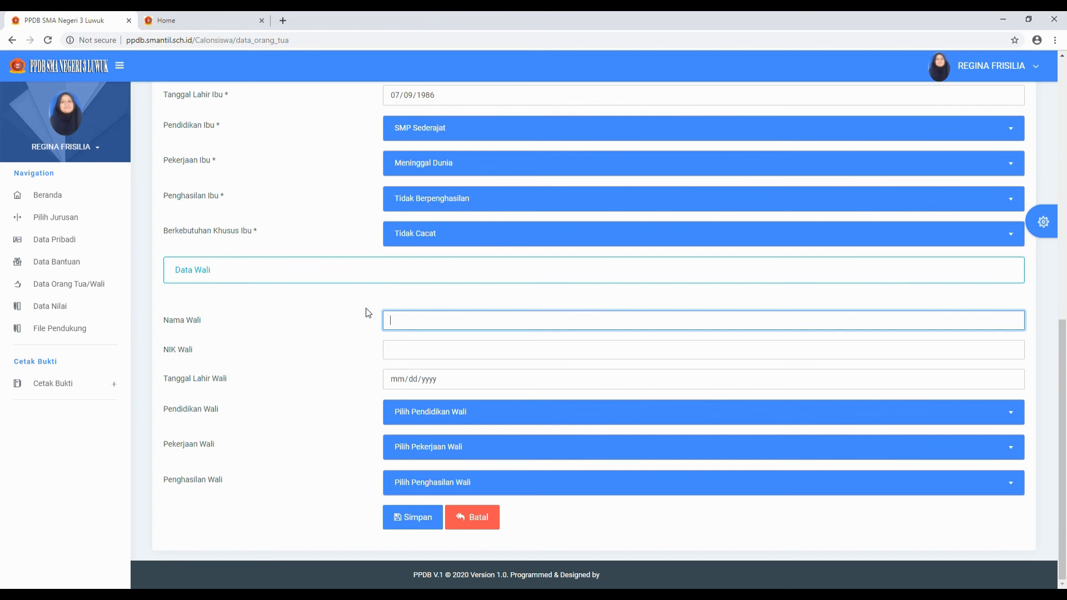
{"action": "scroll", "coordinate": [365, 313], "scroll_direction": "up", "scroll_amount": 10}
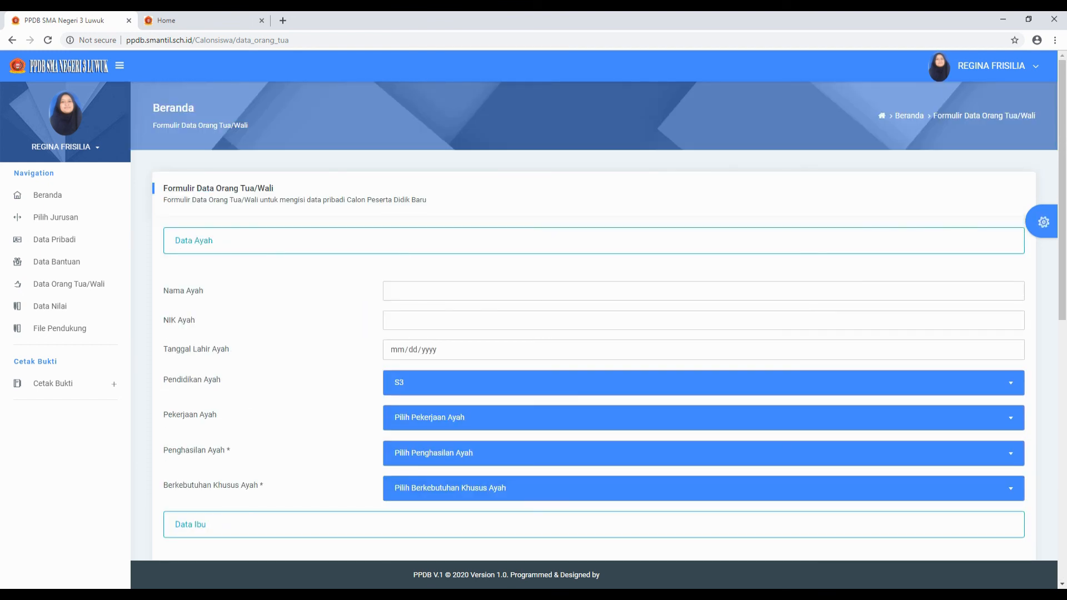
{"action": "left_click", "coordinate": [389, 291]}
{"action": "scroll", "coordinate": [333, 326], "scroll_direction": "down", "scroll_amount": 7}
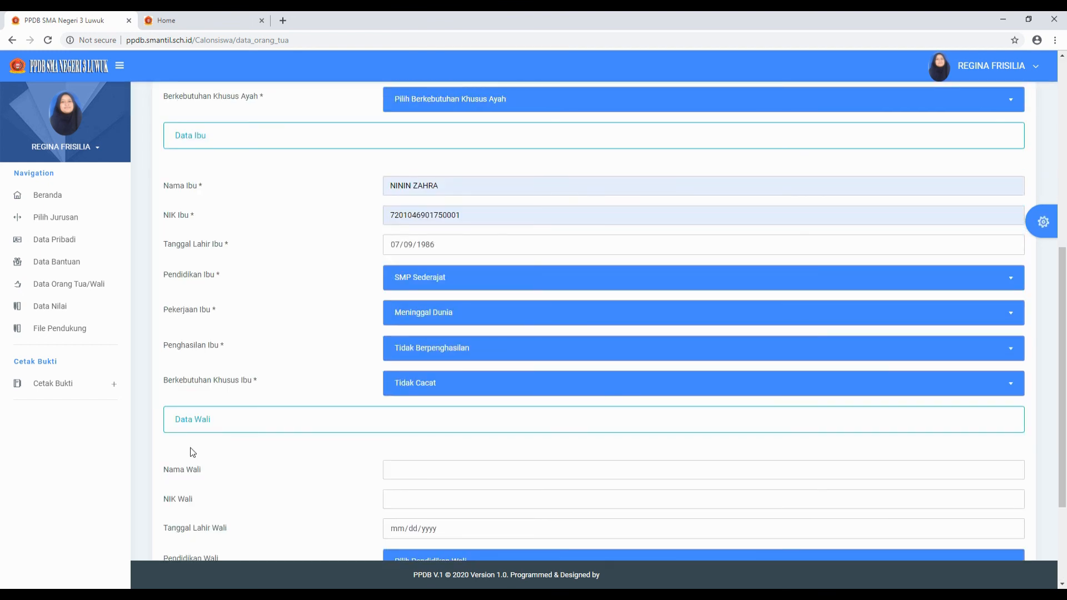
{"action": "scroll", "coordinate": [190, 451], "scroll_direction": "down", "scroll_amount": 3}
{"action": "left_click", "coordinate": [412, 320]}
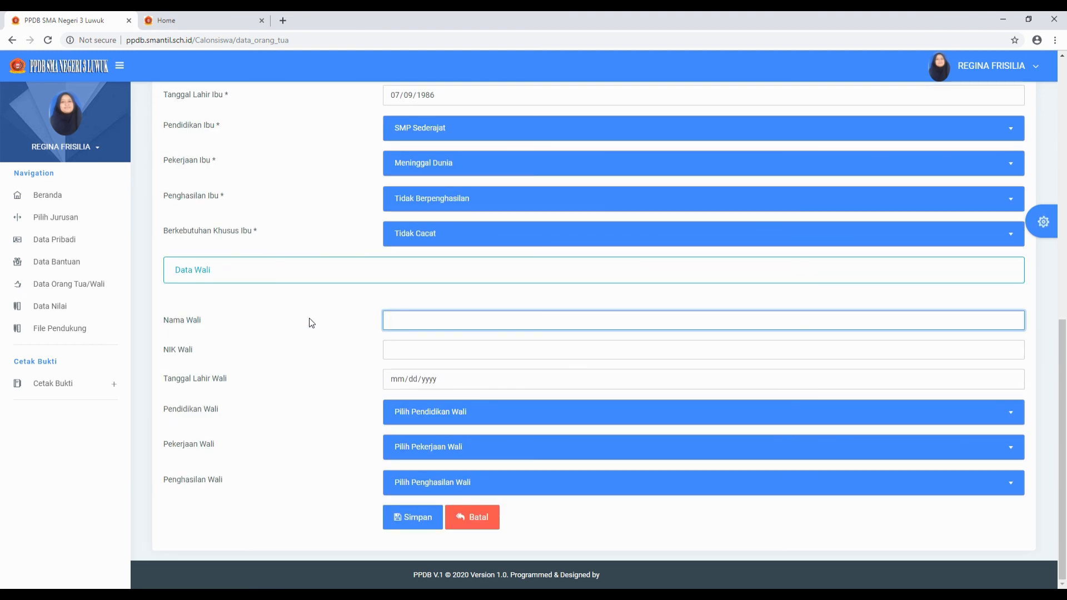
{"action": "scroll", "coordinate": [311, 323], "scroll_direction": "up", "scroll_amount": 10}
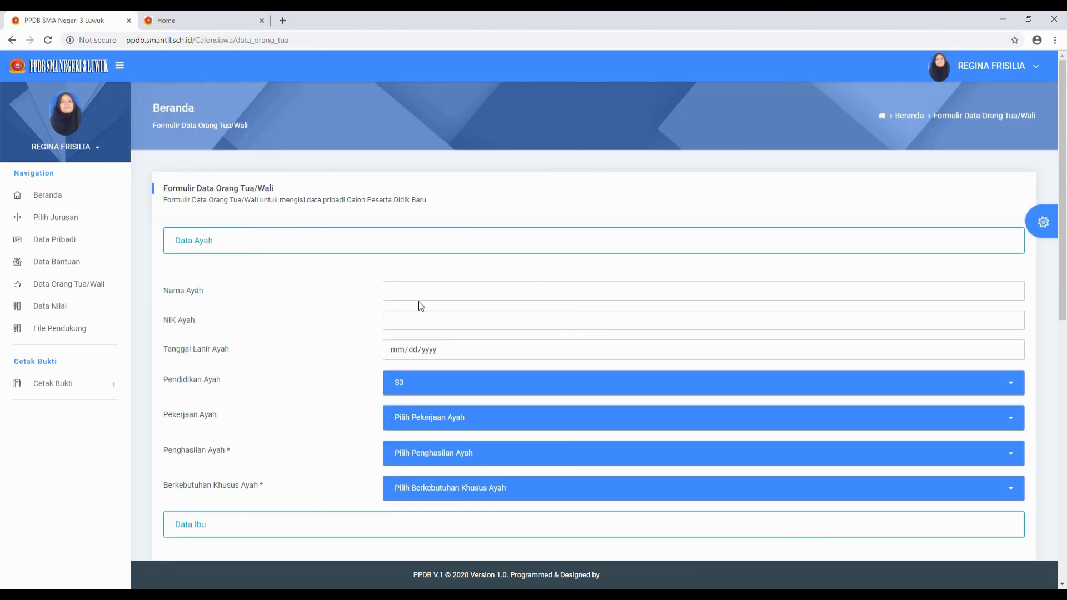
- Fill in the father's name and NIK from the saved autofill suggestions
{"action": "left_click", "coordinate": [422, 291]}
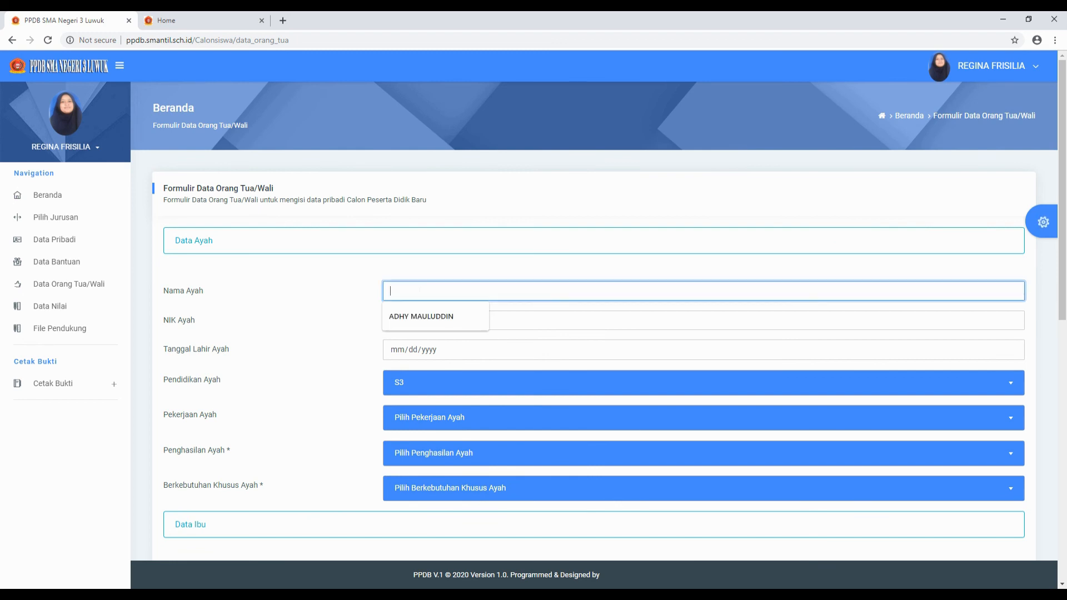
{"action": "left_click", "coordinate": [421, 316]}
{"action": "left_click", "coordinate": [424, 321]}
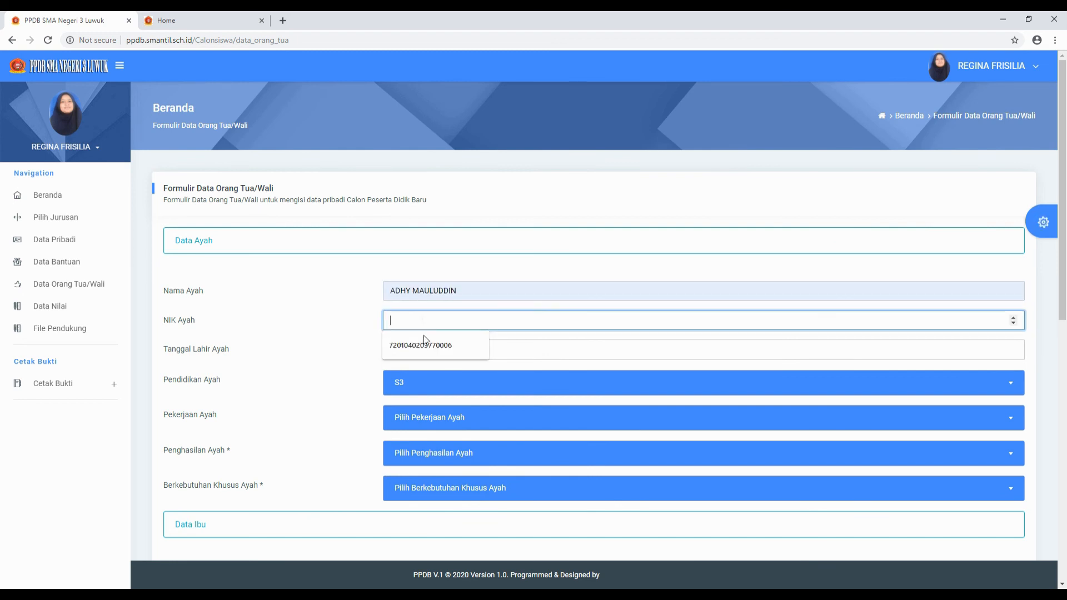
{"action": "left_click", "coordinate": [428, 341]}
- Set the father's birth date to 17 July 1981 using the calendar picker
{"action": "left_click", "coordinate": [453, 353]}
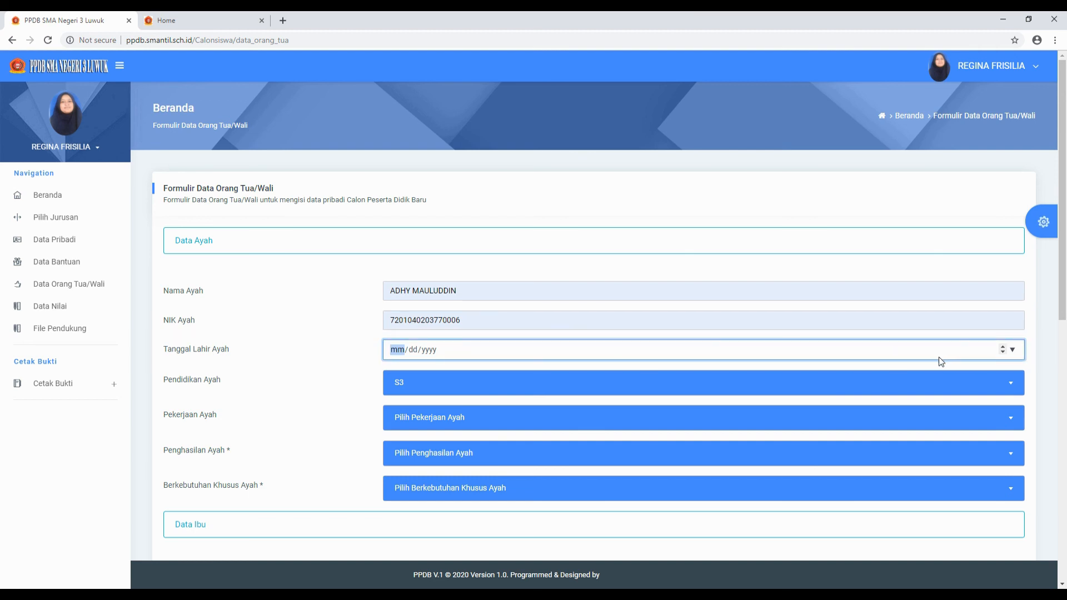
{"action": "left_click", "coordinate": [1014, 350]}
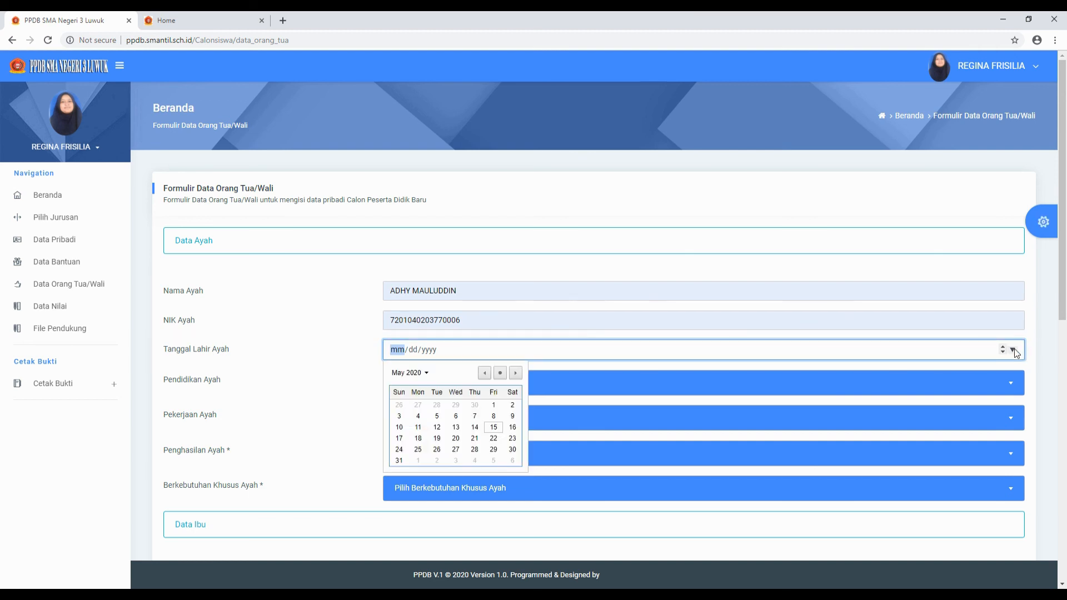
{"action": "left_click", "coordinate": [426, 372]}
{"action": "left_click_drag", "start_coordinate": [518, 419], "coordinate": [521, 396]}
{"action": "scroll", "coordinate": [520, 395], "scroll_direction": "up", "scroll_amount": 10}
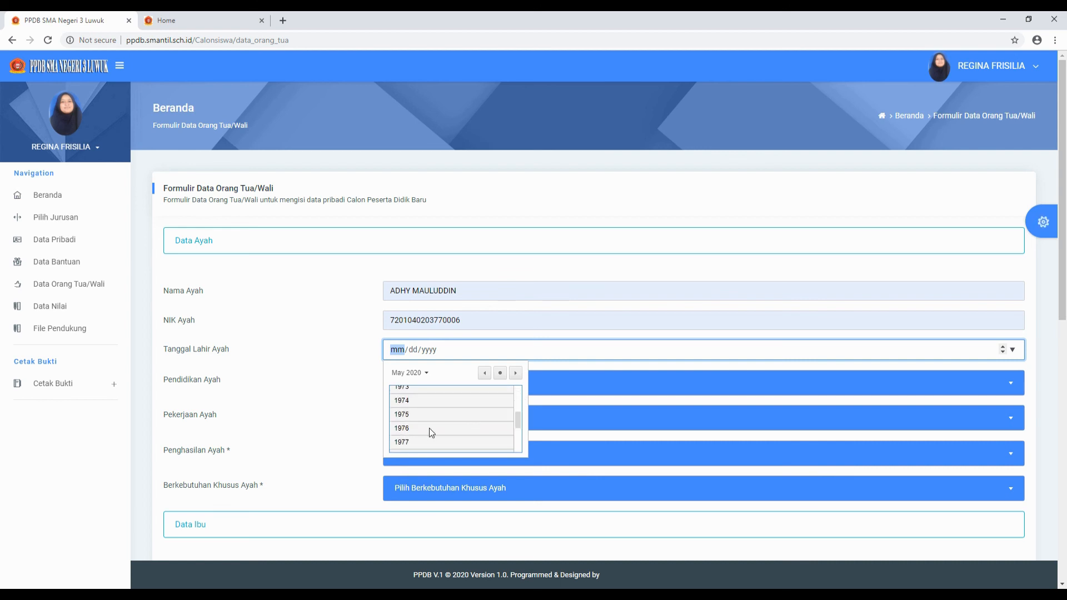
{"action": "scroll", "coordinate": [420, 441], "scroll_direction": "down", "scroll_amount": 3}
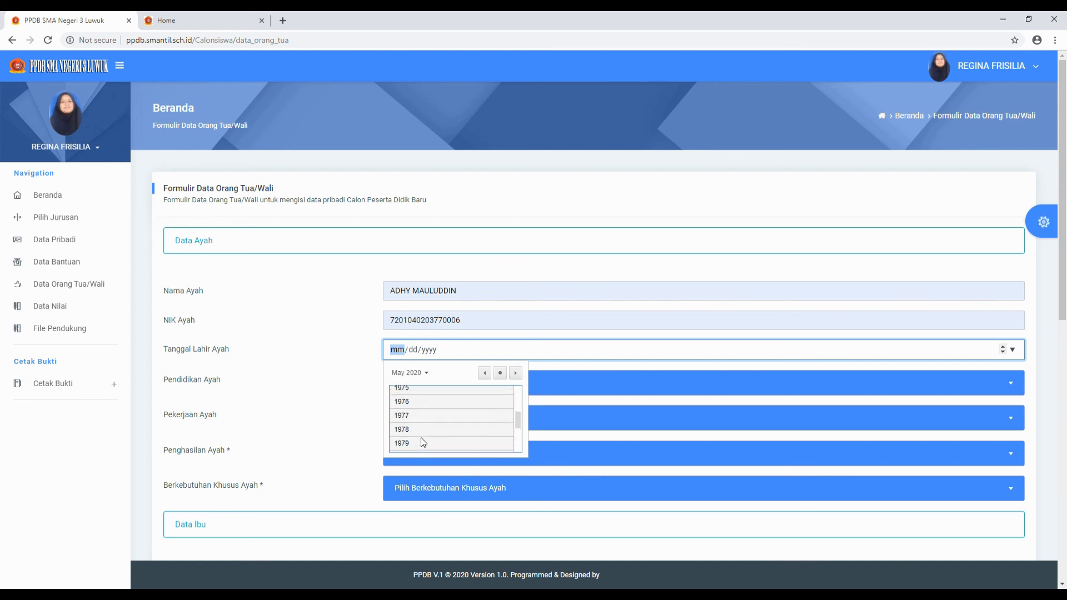
{"action": "left_click", "coordinate": [419, 434]}
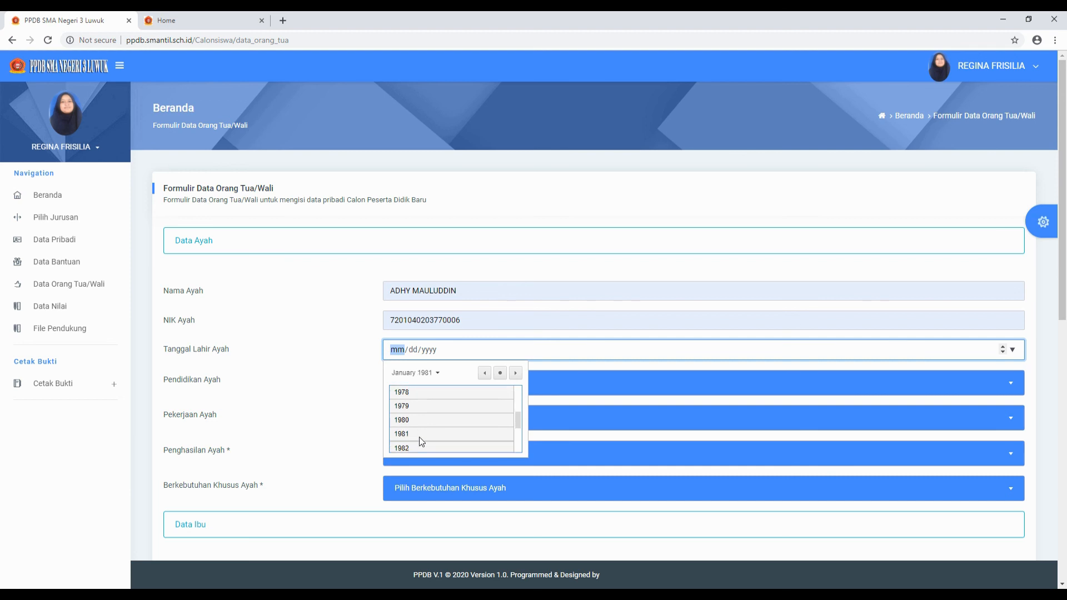
{"action": "left_click", "coordinate": [467, 426]}
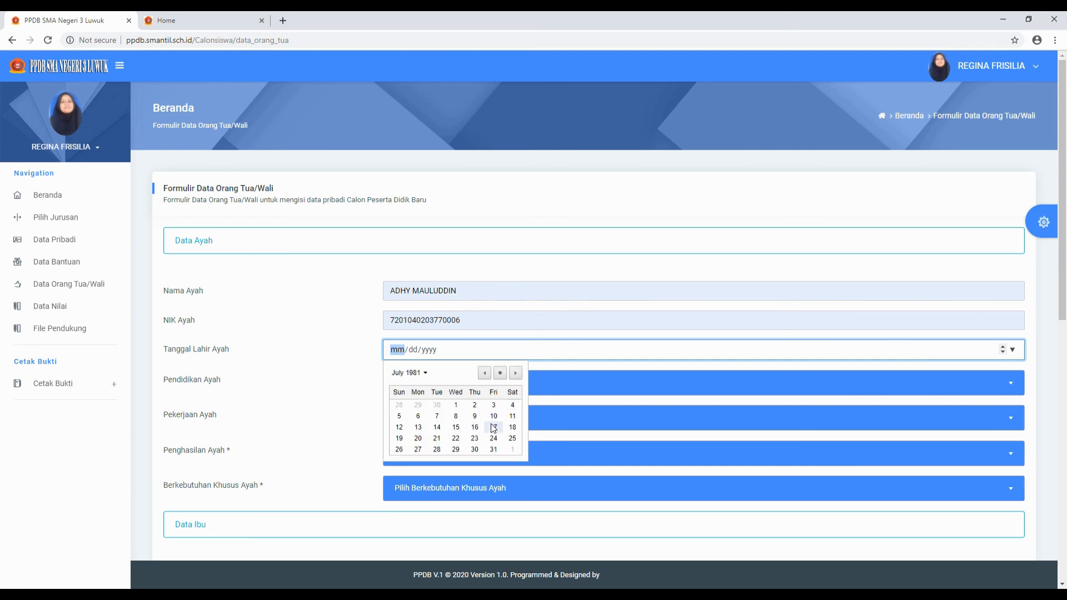
{"action": "left_click", "coordinate": [494, 424]}
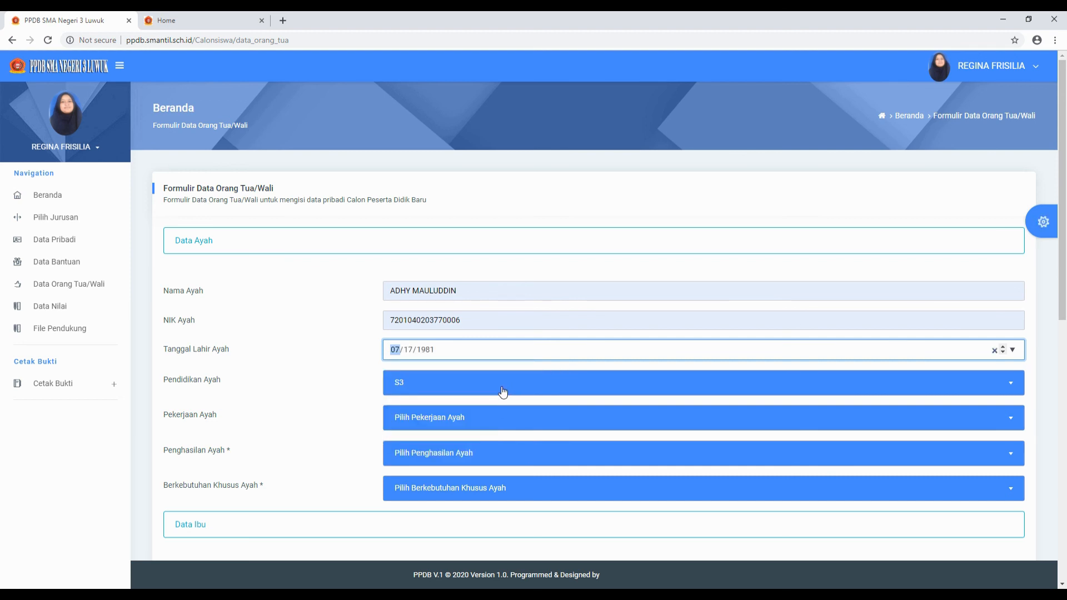
{"action": "left_click", "coordinate": [504, 390]}
- Choose S1 as the father's education and Pedagang Besar as his occupation
{"action": "left_click", "coordinate": [409, 483]}
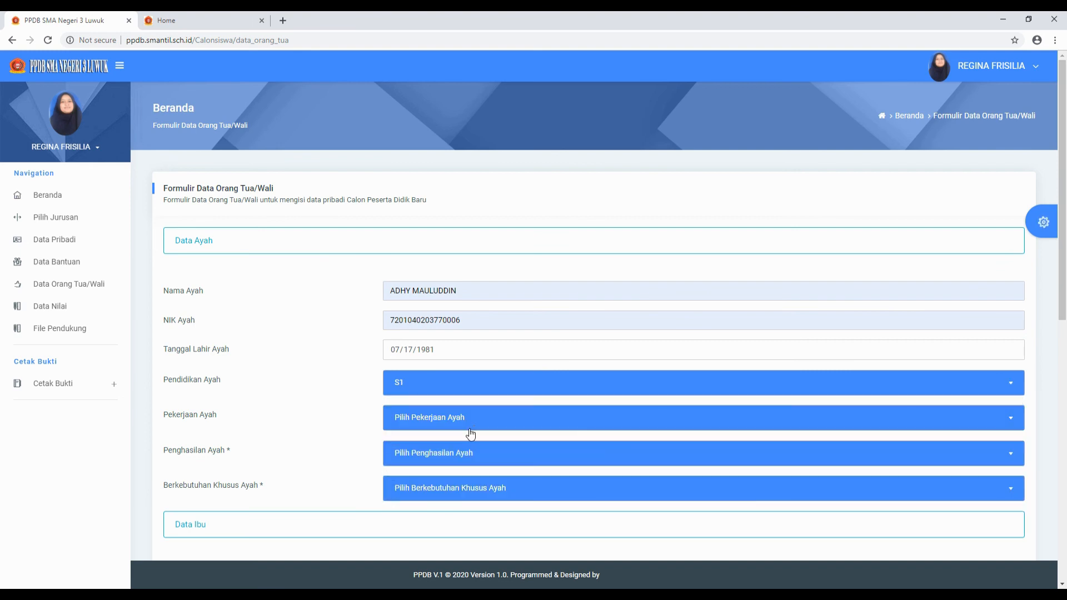
{"action": "left_click", "coordinate": [473, 428]}
{"action": "scroll", "coordinate": [475, 470], "scroll_direction": "down", "scroll_amount": 1}
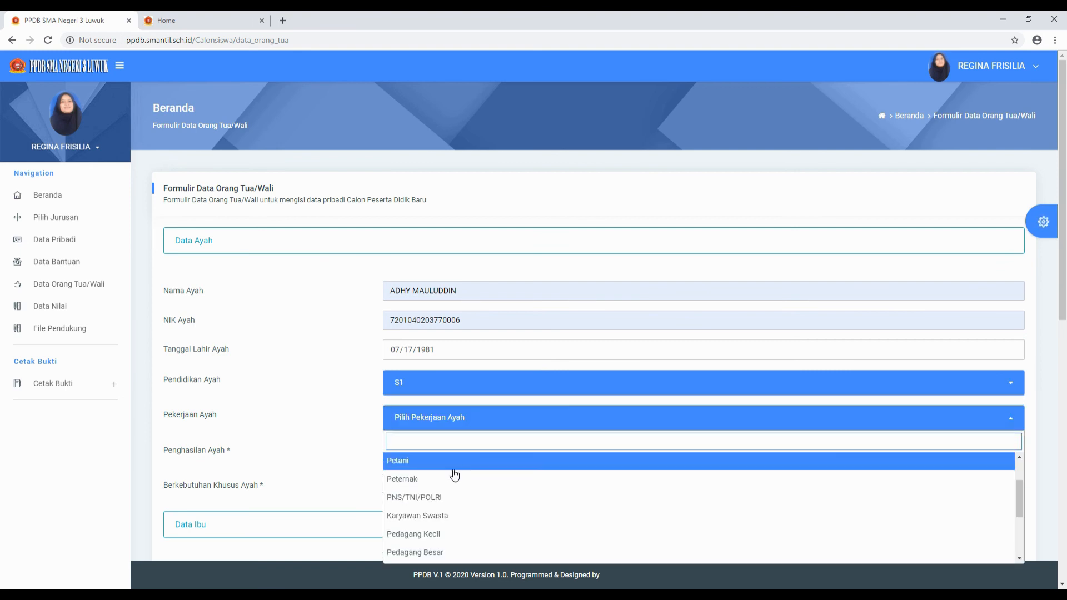
{"action": "scroll", "coordinate": [445, 489], "scroll_direction": "down", "scroll_amount": 2}
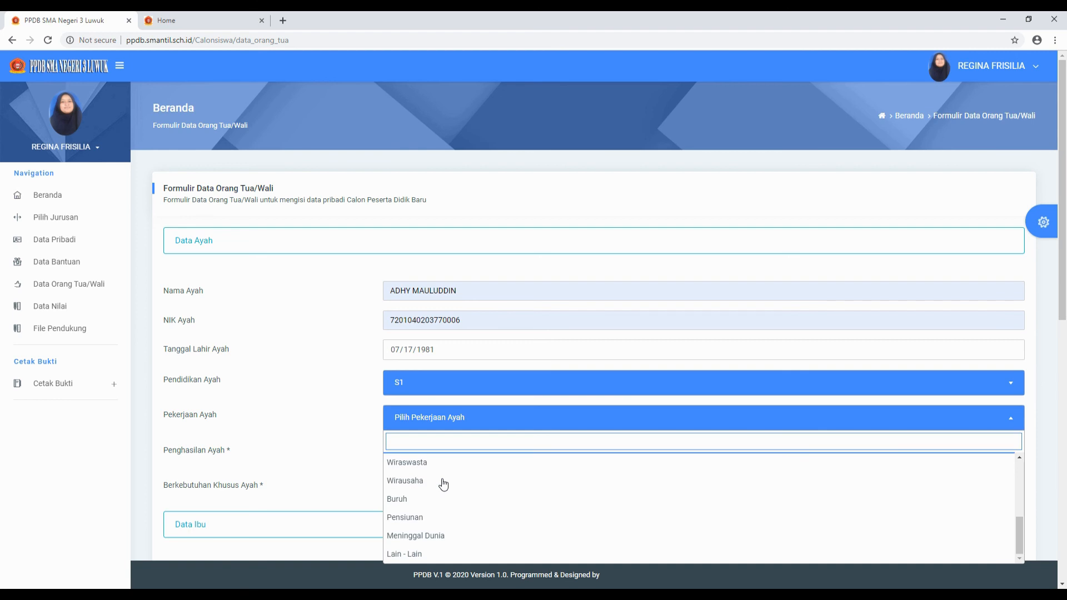
{"action": "scroll", "coordinate": [440, 494], "scroll_direction": "up", "scroll_amount": 2}
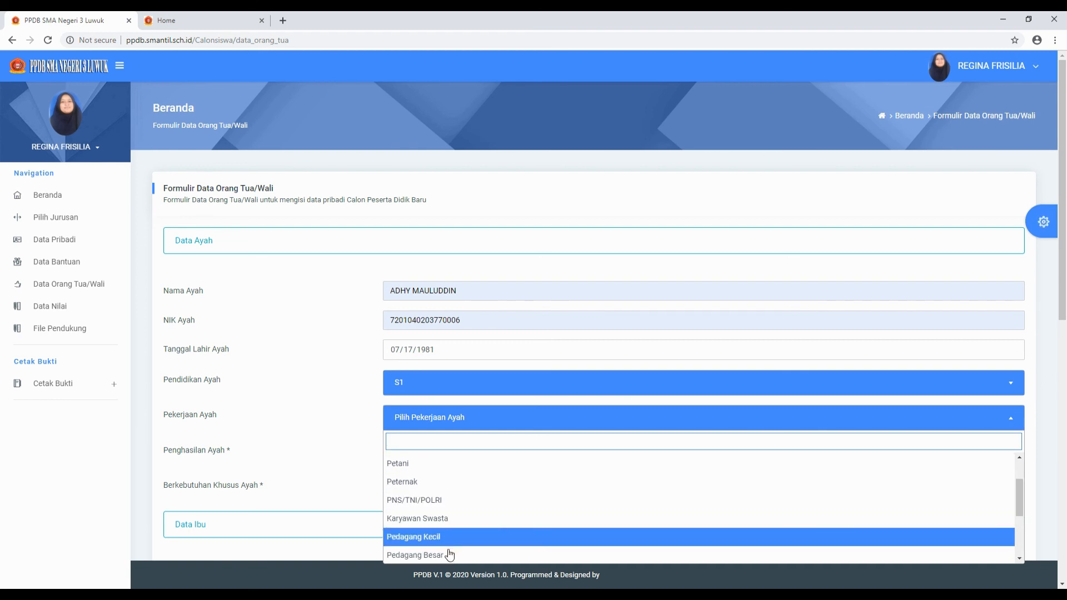
{"action": "left_click", "coordinate": [449, 555]}
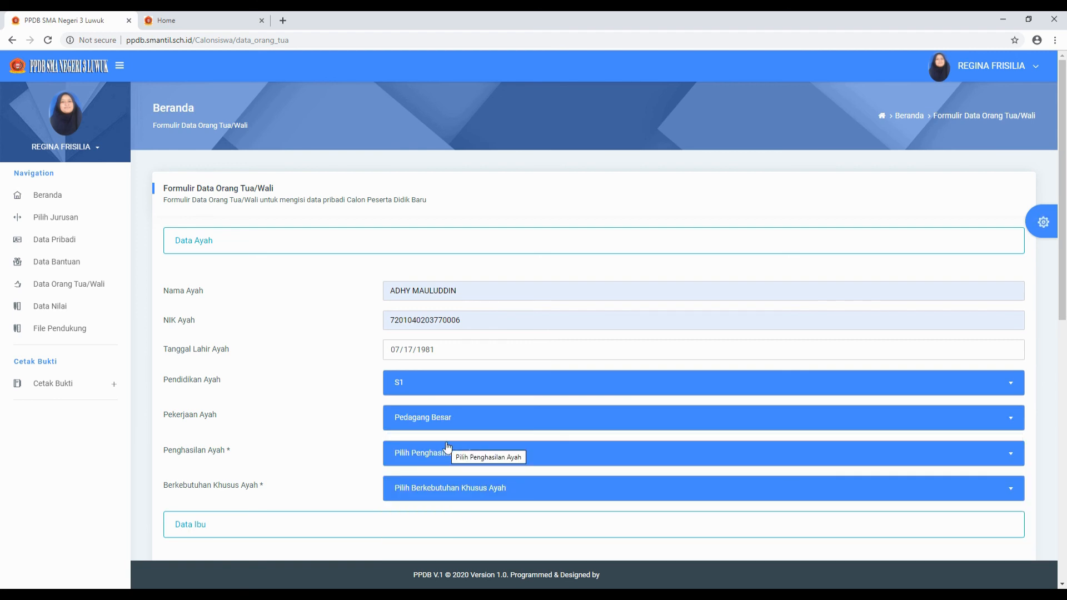
{"action": "left_click", "coordinate": [433, 456]}
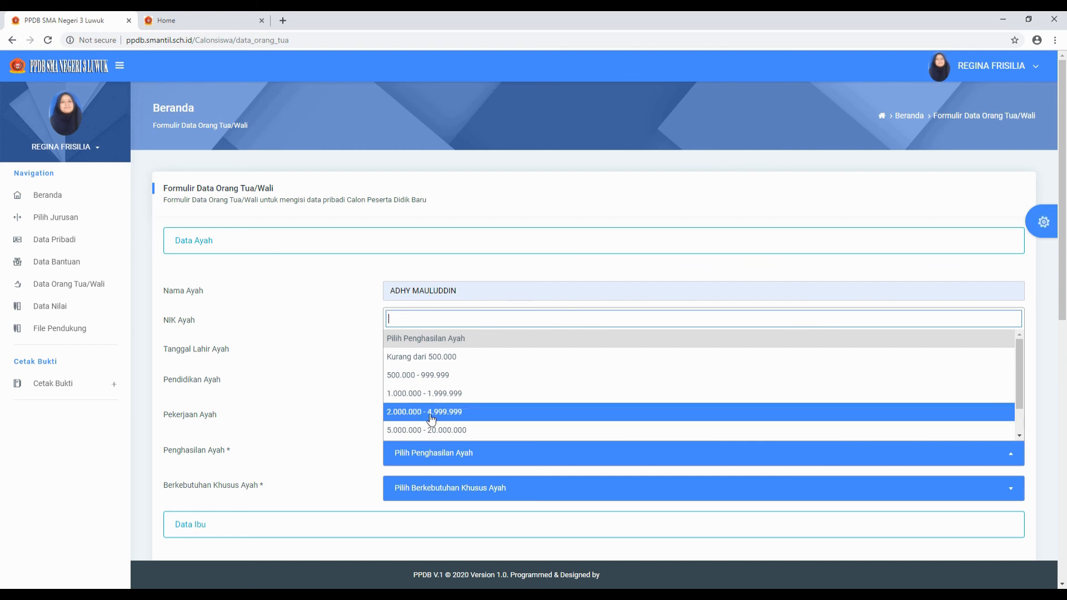
- Select 2.000.000 - 4.999.999 for the father's income and Tidak Cacat for his special needs
{"action": "left_click", "coordinate": [481, 412]}
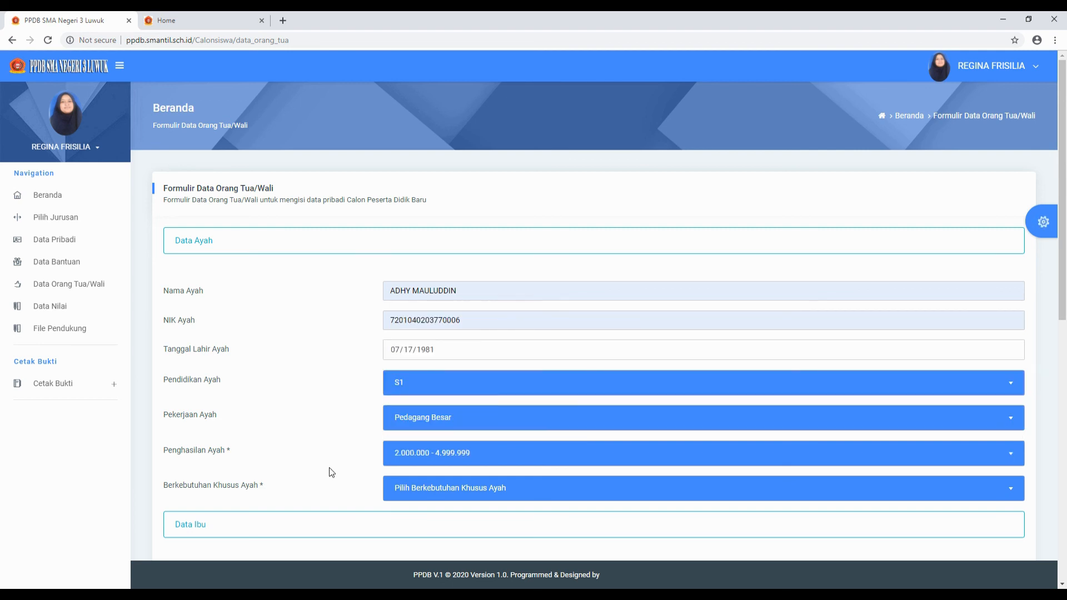
{"action": "scroll", "coordinate": [328, 469], "scroll_direction": "down", "scroll_amount": 2}
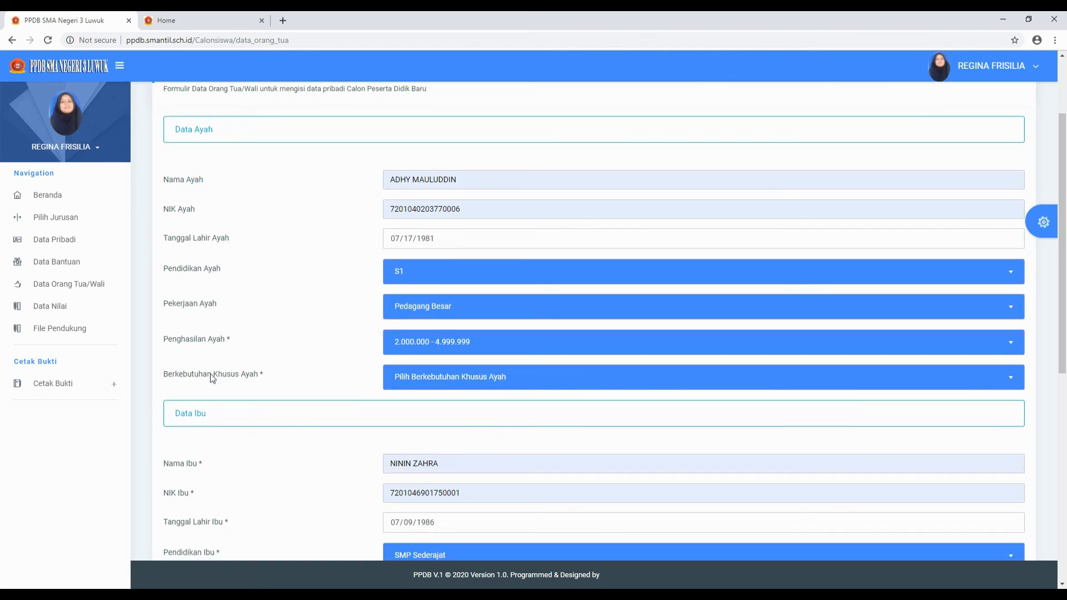
{"action": "left_click", "coordinate": [507, 378]}
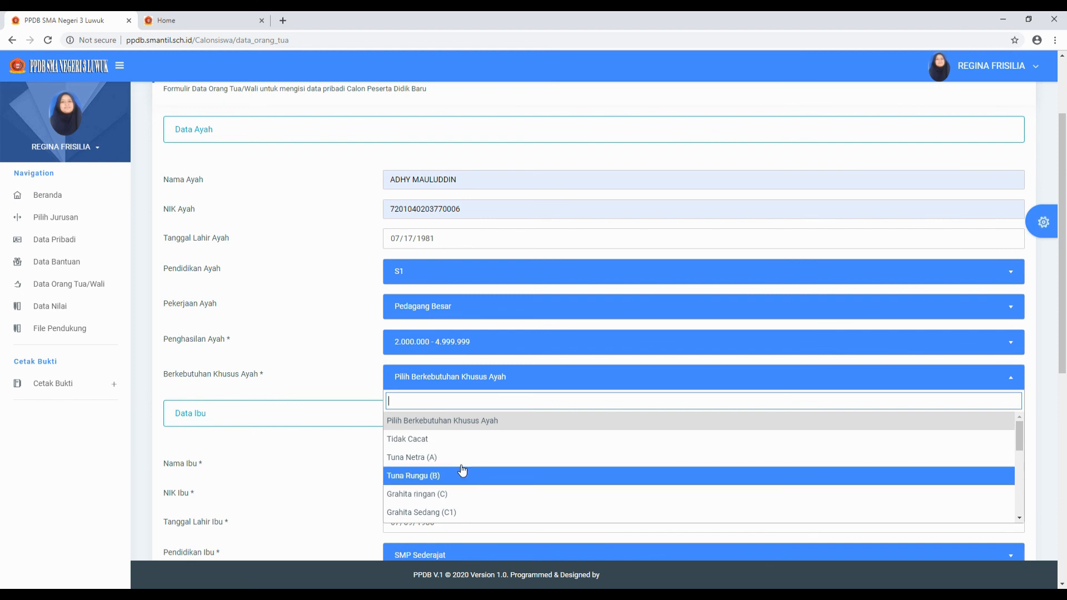
{"action": "left_click", "coordinate": [437, 441]}
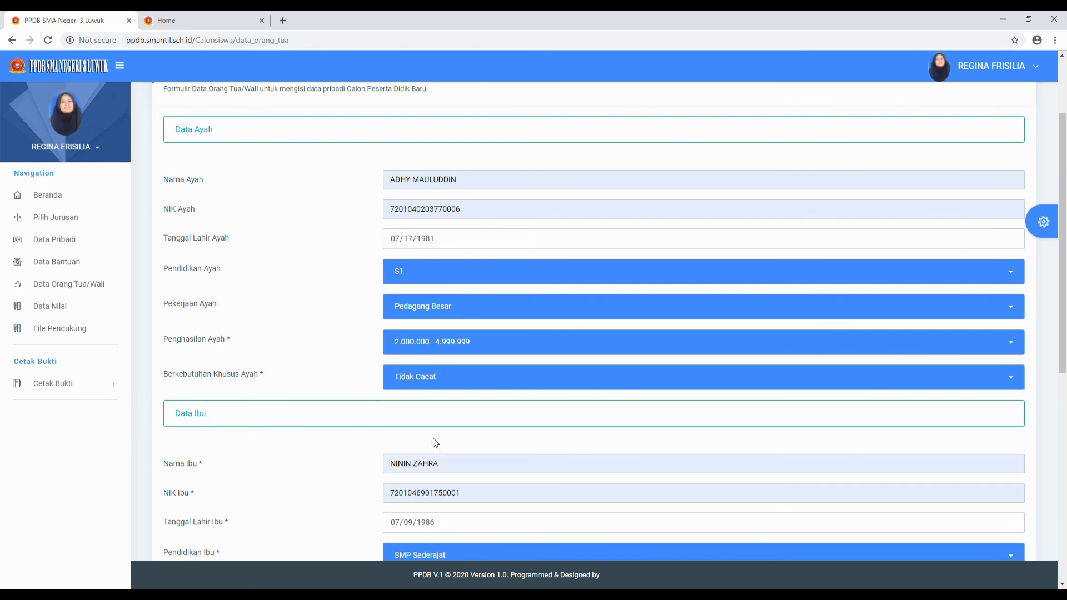
{"action": "scroll", "coordinate": [449, 441], "scroll_direction": "down", "scroll_amount": 2}
{"action": "scroll", "coordinate": [450, 439], "scroll_direction": "down", "scroll_amount": 3}
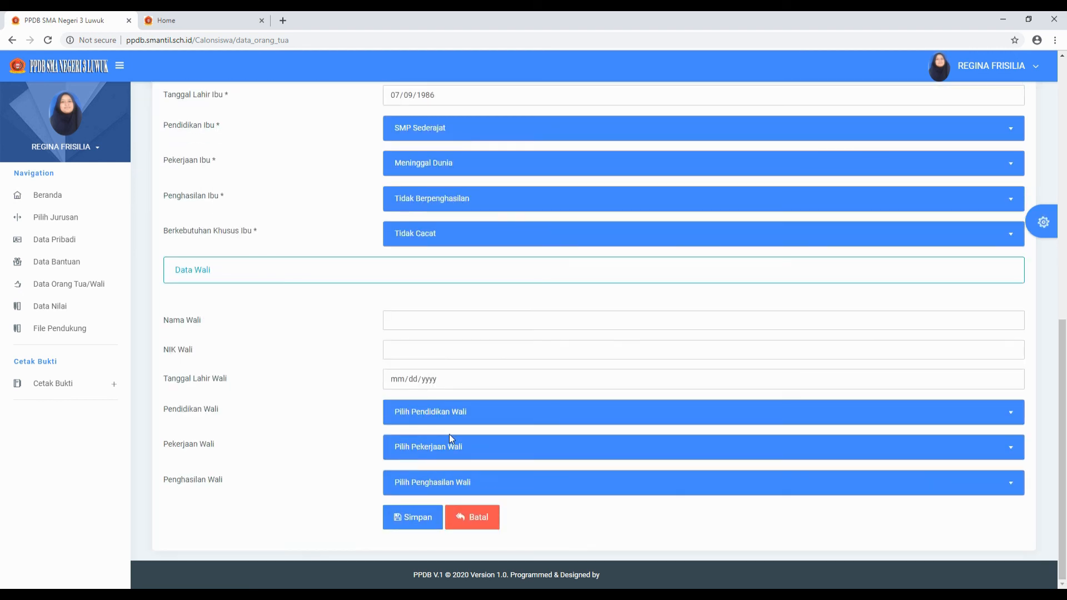
- Save the parent data, then scroll through the Data Nilai subject grades form
{"action": "left_click", "coordinate": [407, 521]}
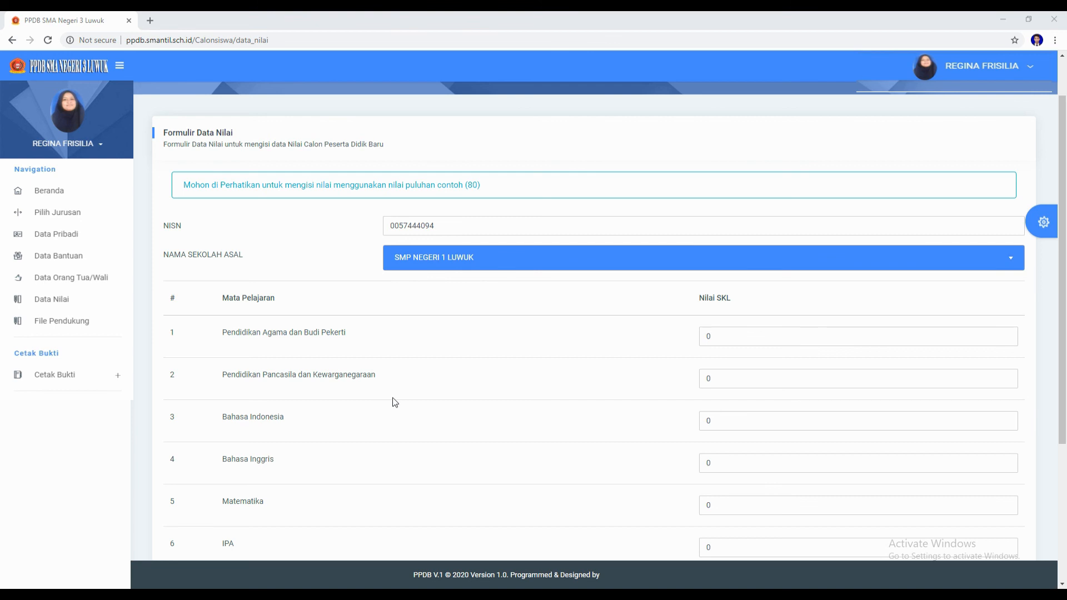
{"action": "scroll", "coordinate": [445, 407], "scroll_direction": "down", "scroll_amount": 4}
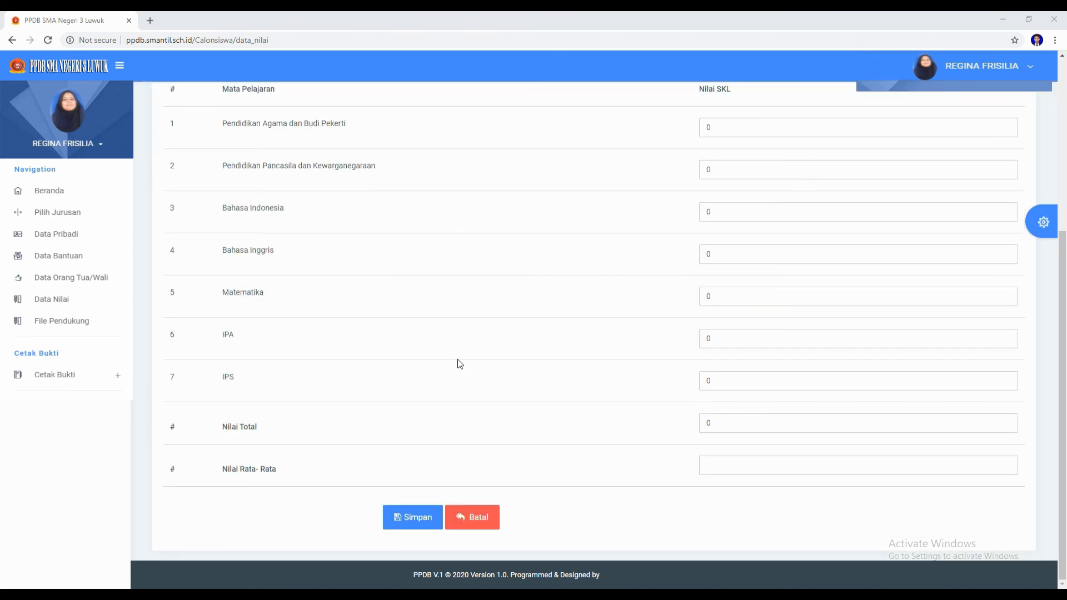
{"action": "scroll", "coordinate": [458, 364], "scroll_direction": "up", "scroll_amount": 4}
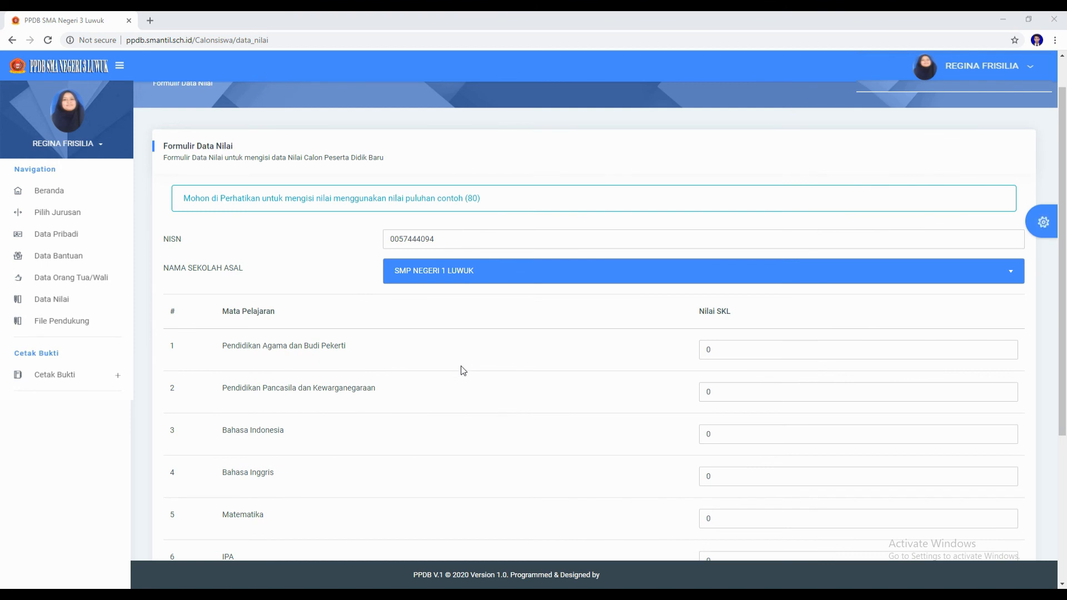
{"action": "scroll", "coordinate": [463, 371], "scroll_direction": "down", "scroll_amount": 2}
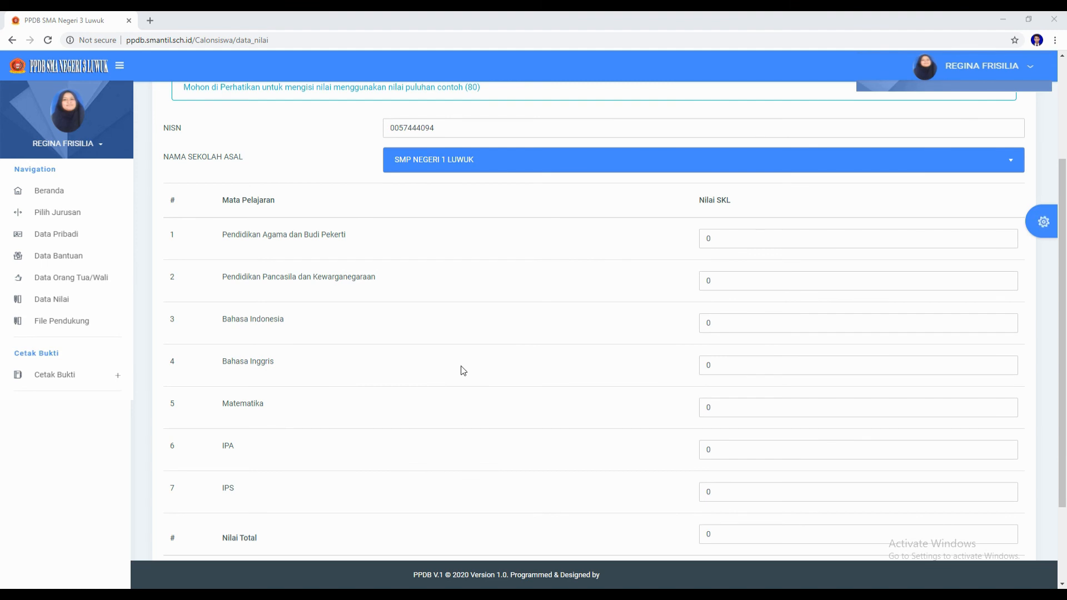
{"action": "scroll", "coordinate": [463, 370], "scroll_direction": "down", "scroll_amount": 2}
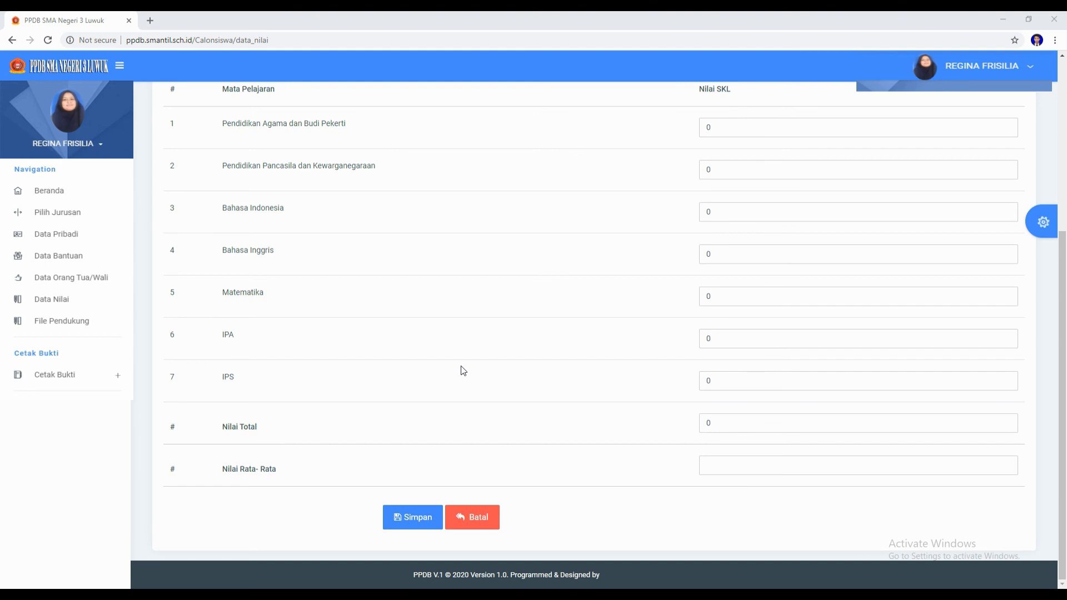
{"action": "scroll", "coordinate": [463, 371], "scroll_direction": "up", "scroll_amount": 4}
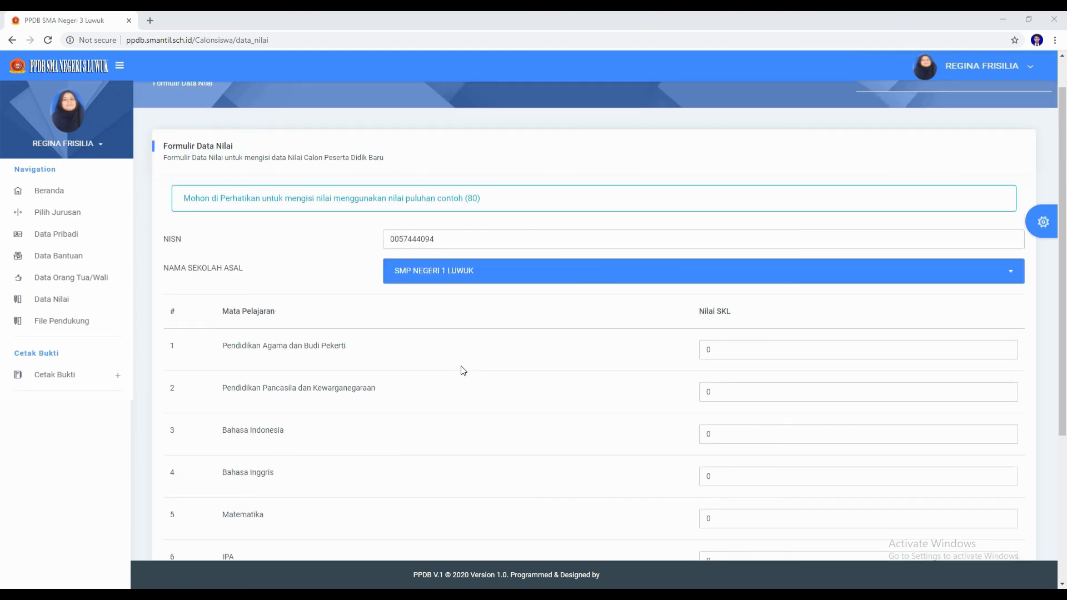
{"action": "scroll", "coordinate": [463, 371], "scroll_direction": "down", "scroll_amount": 3}
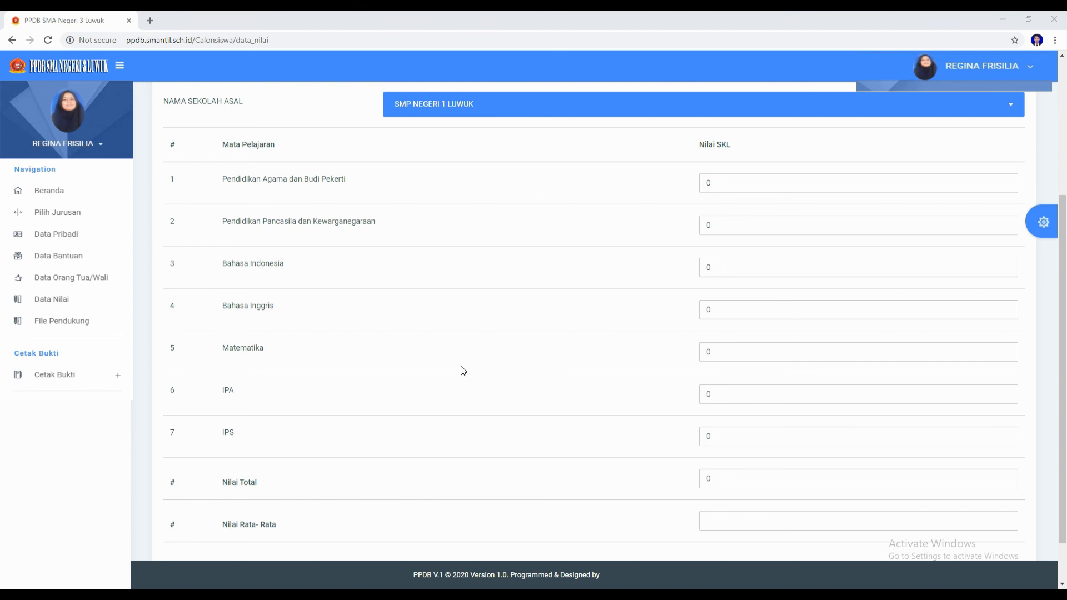
{"action": "scroll", "coordinate": [464, 371], "scroll_direction": "down", "scroll_amount": 1}
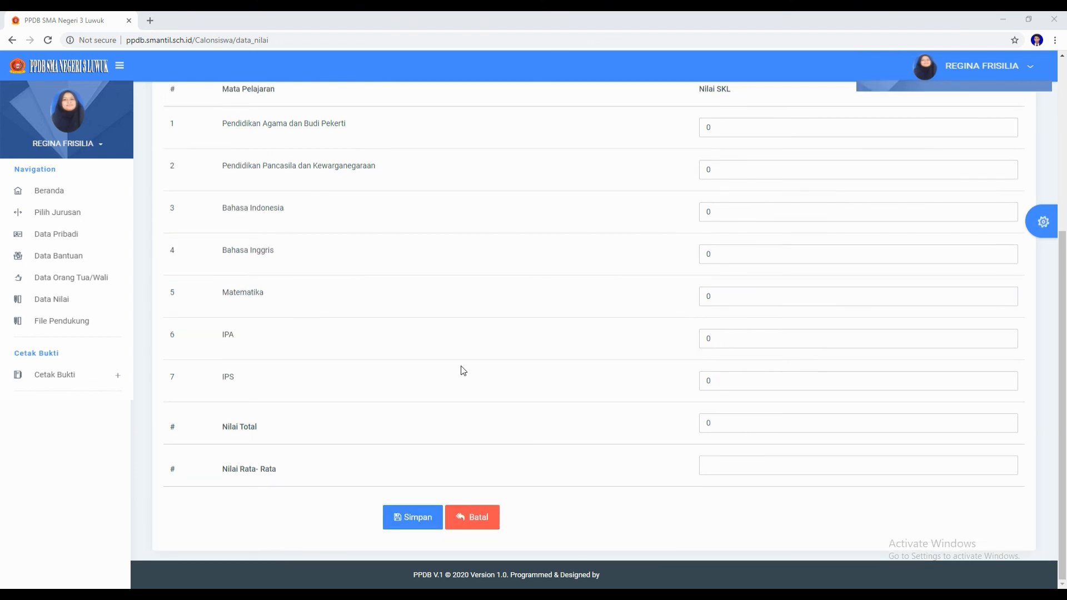
{"action": "scroll", "coordinate": [464, 371], "scroll_direction": "up", "scroll_amount": 5}
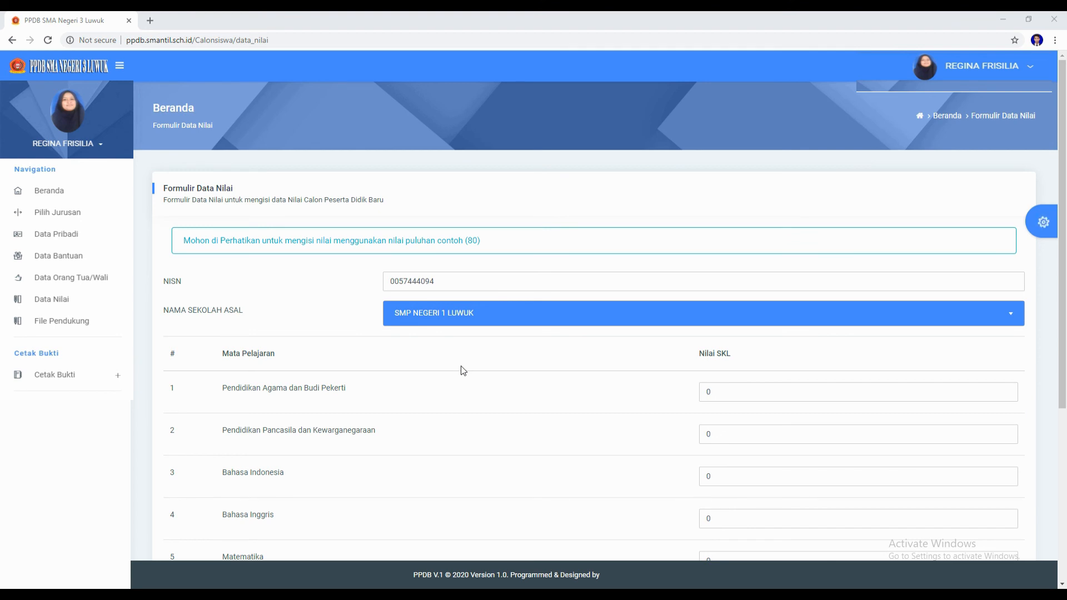
{"action": "scroll", "coordinate": [464, 397], "scroll_direction": "down", "scroll_amount": 5}
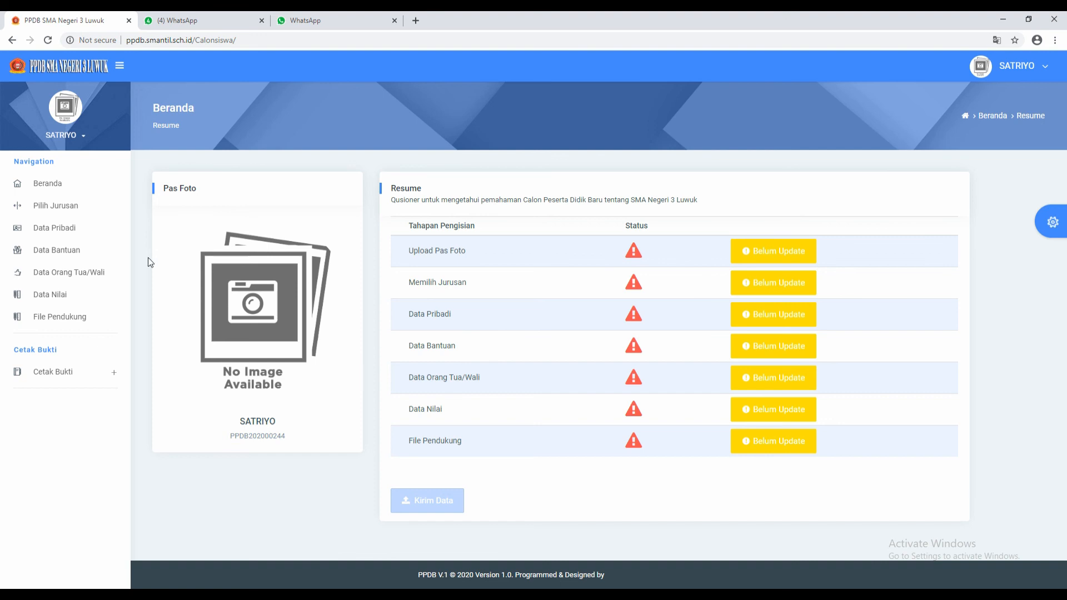
- Check the File Pendukung uploads page, then go back to the Resume page
{"action": "left_click", "coordinate": [56, 320]}
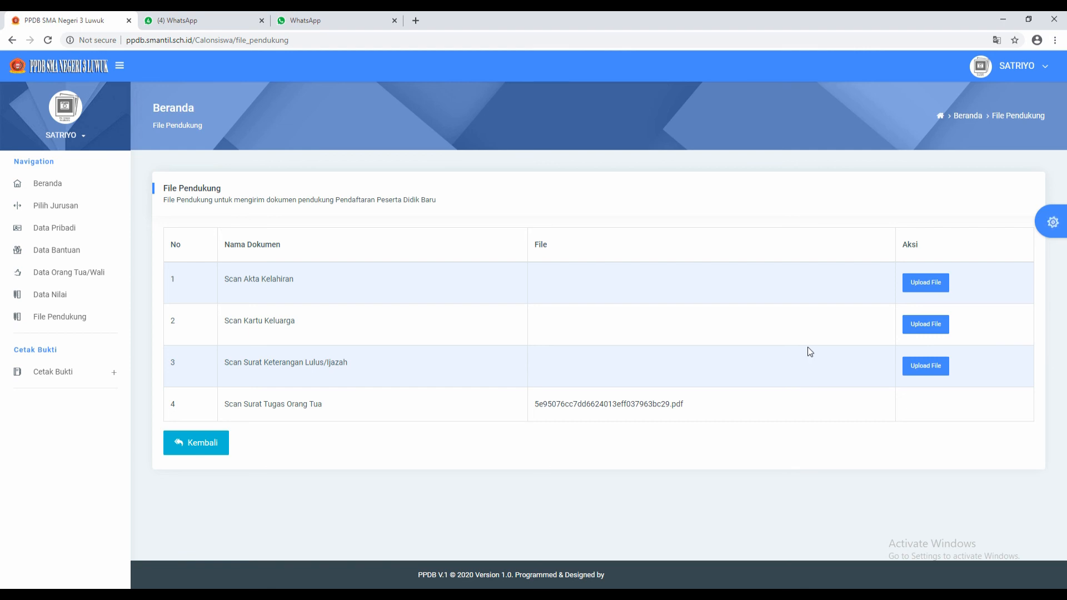
{"action": "left_click", "coordinate": [200, 444]}
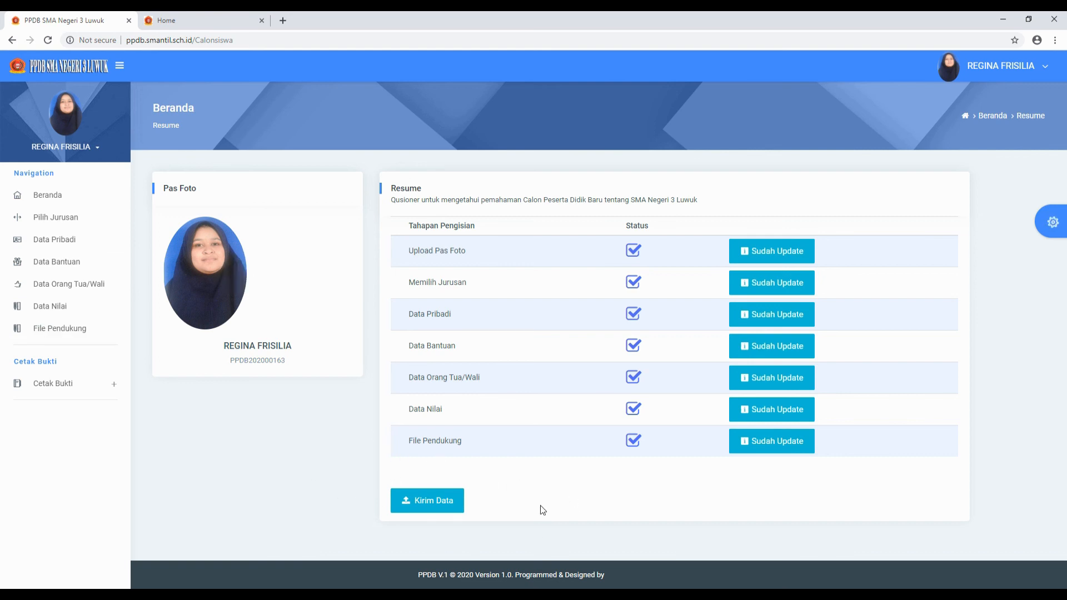
- Send the registration via Kirim Data, confirm Kirim, and acknowledge the Berhasil dikirim message
{"action": "left_click", "coordinate": [424, 504]}
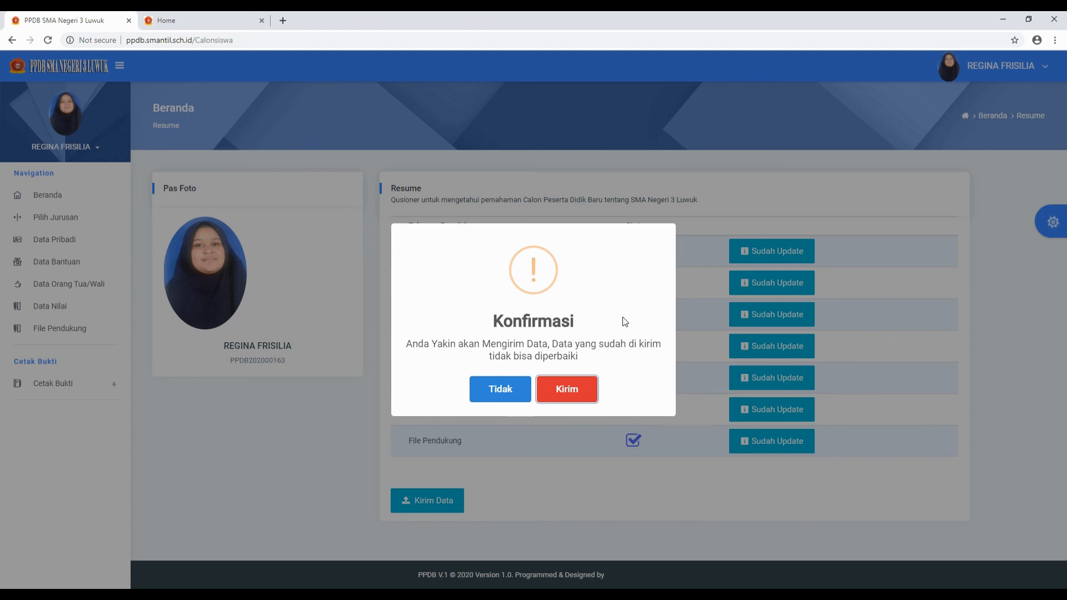
{"action": "left_click", "coordinate": [566, 391]}
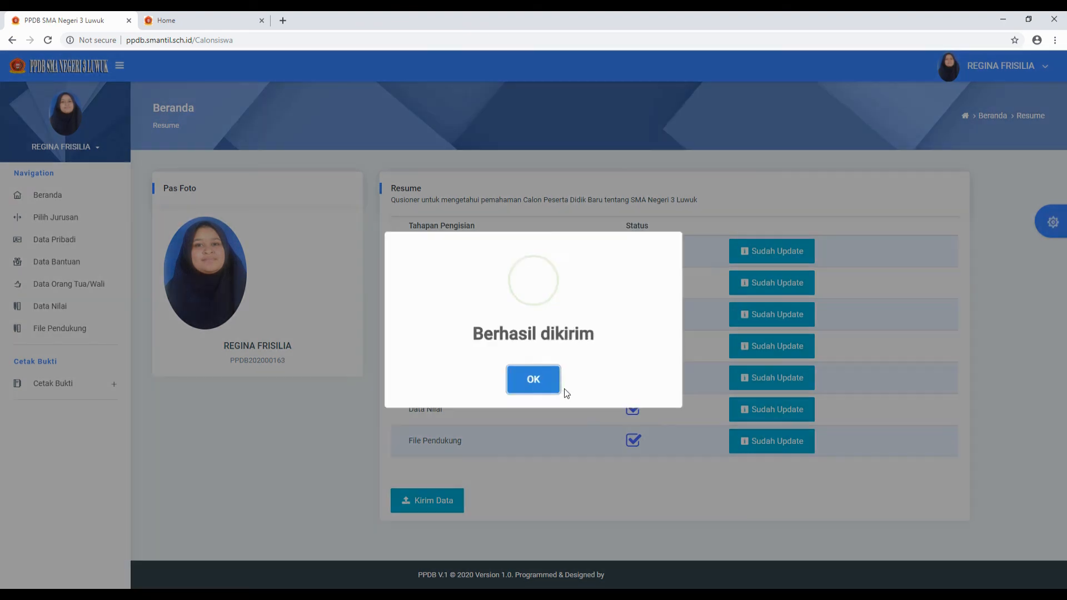
{"action": "left_click", "coordinate": [534, 377]}
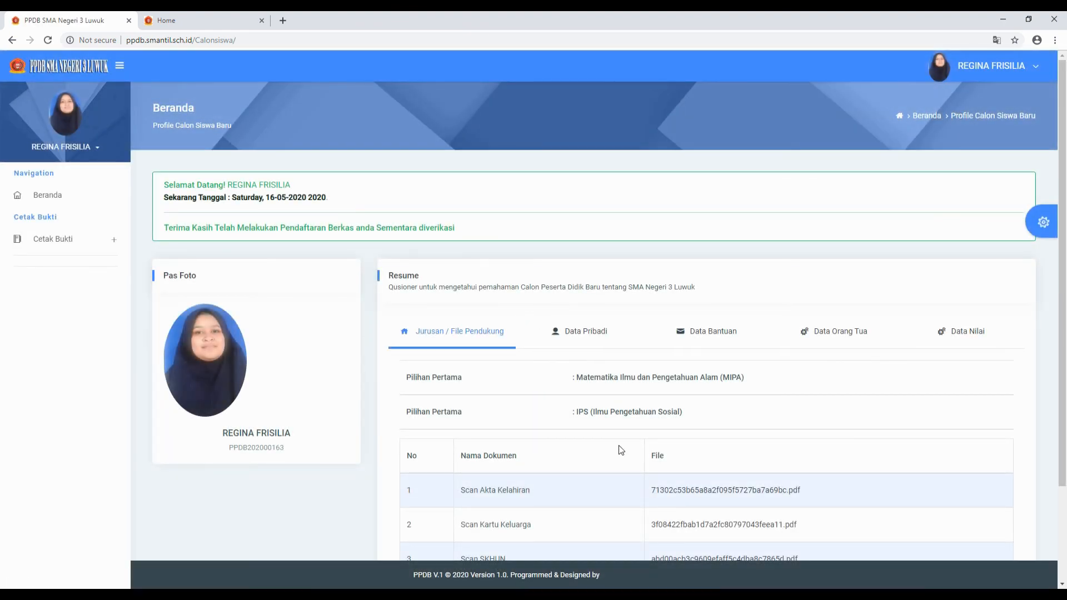
- Switch between the Data Pribadi and Jurusan / File Pendukung tabs of the submitted profile
{"action": "scroll", "coordinate": [618, 447], "scroll_direction": "down", "scroll_amount": 3}
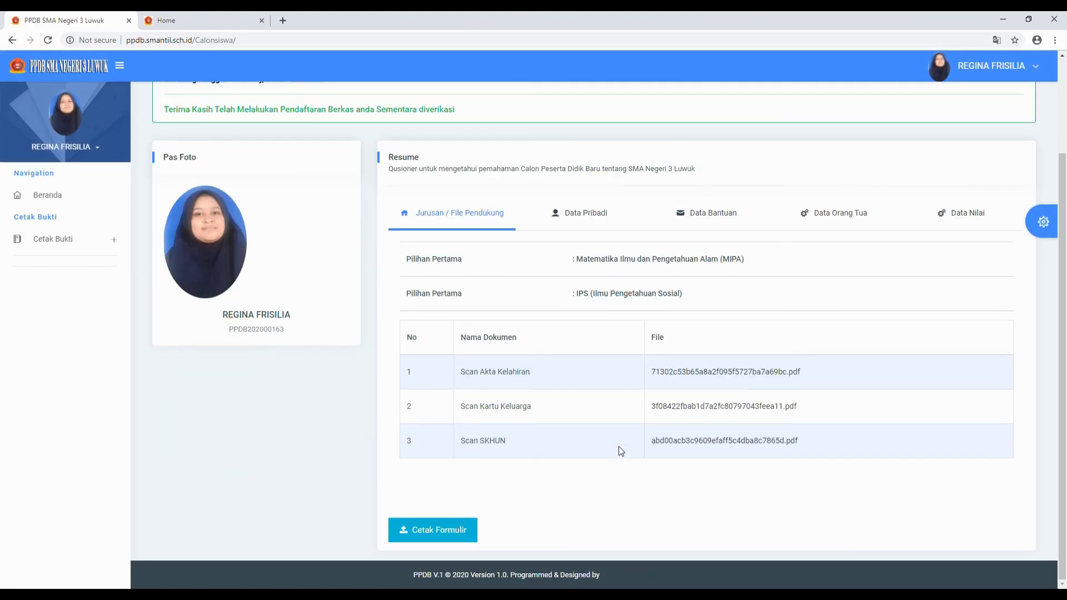
{"action": "left_click", "coordinate": [584, 219]}
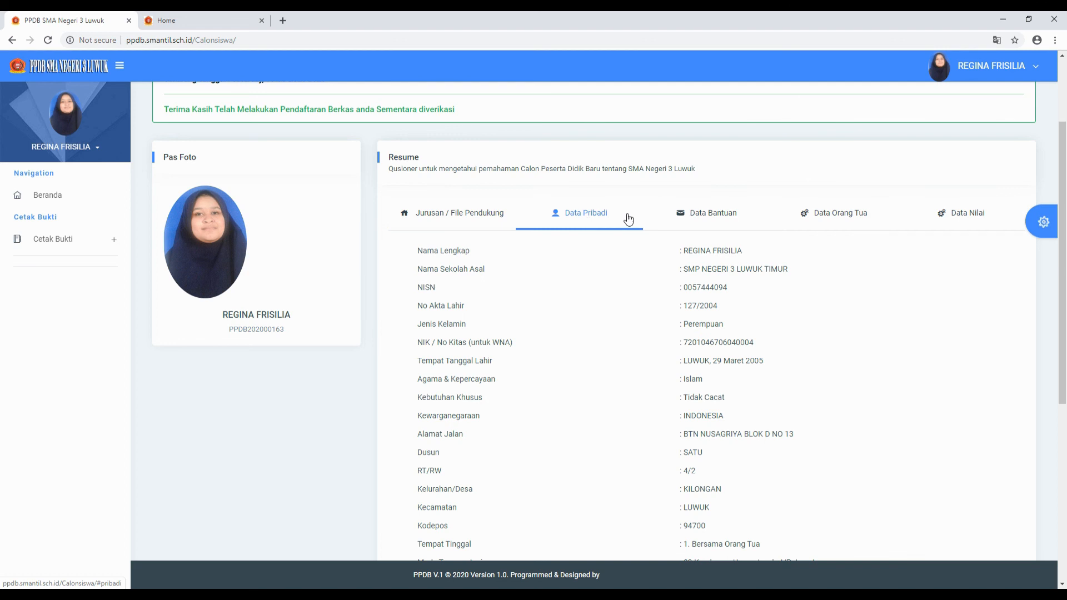
{"action": "left_click", "coordinate": [469, 217]}
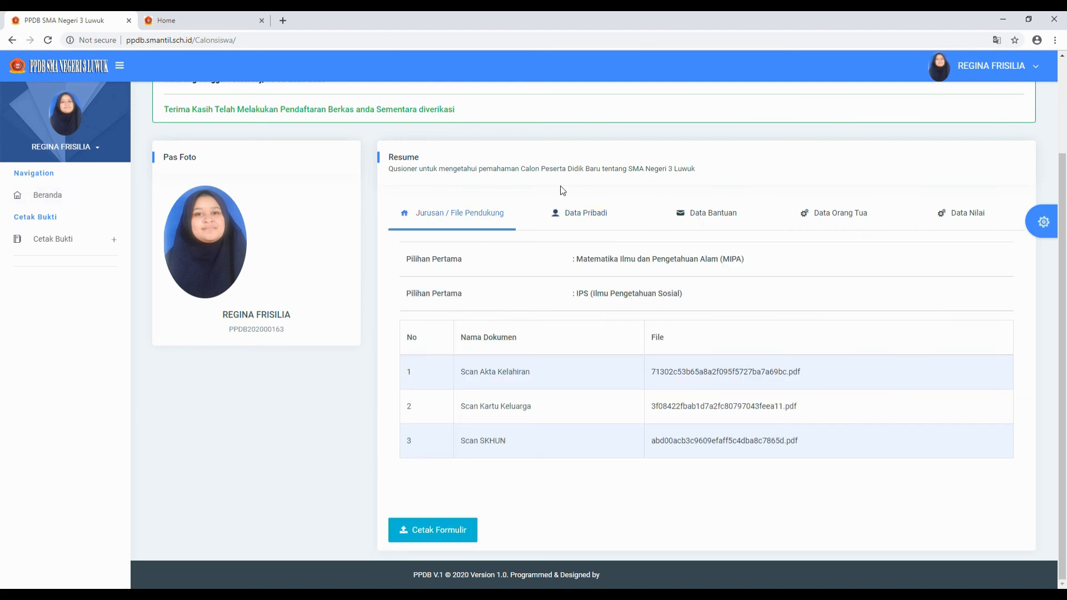
{"action": "scroll", "coordinate": [1064, 225], "scroll_direction": "up", "scroll_amount": 2}
{"action": "scroll", "coordinate": [1064, 225], "scroll_direction": "down", "scroll_amount": 2}
{"action": "left_click", "coordinate": [573, 214]}
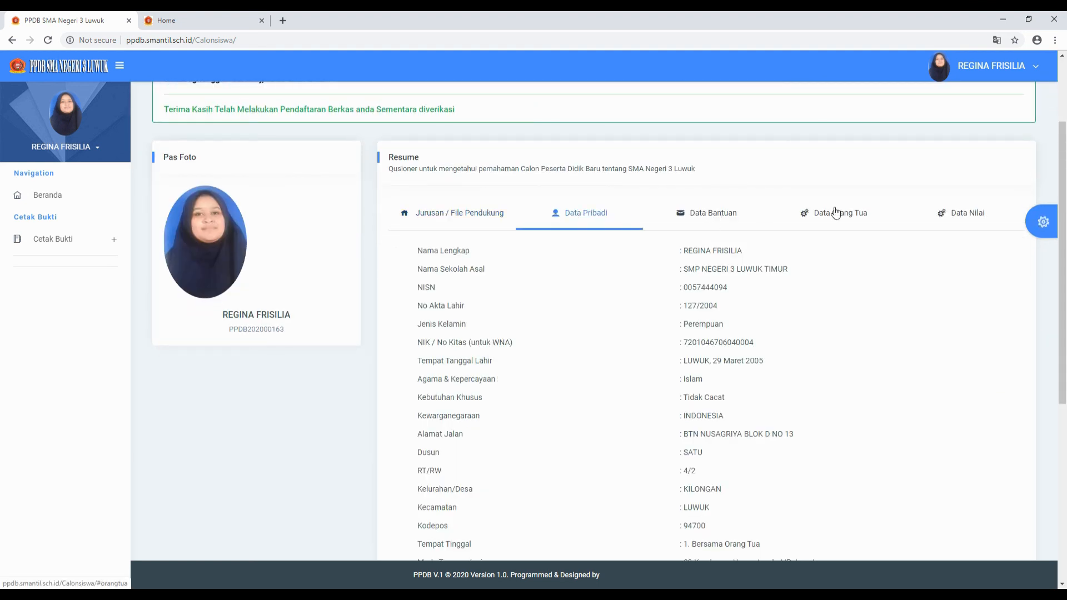
{"action": "left_click", "coordinate": [456, 218]}
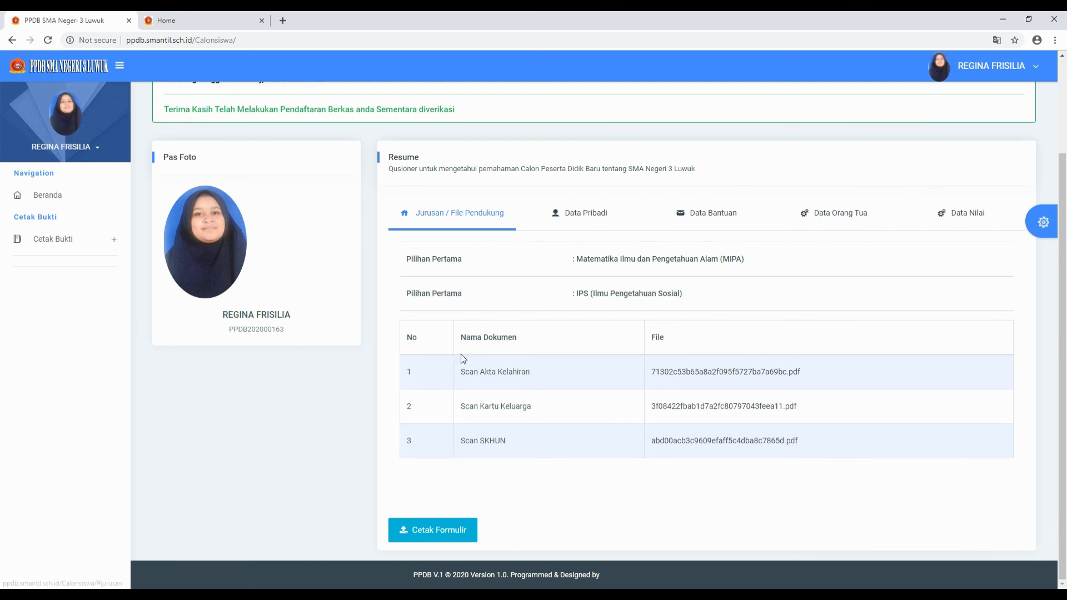
{"action": "left_click", "coordinate": [578, 223]}
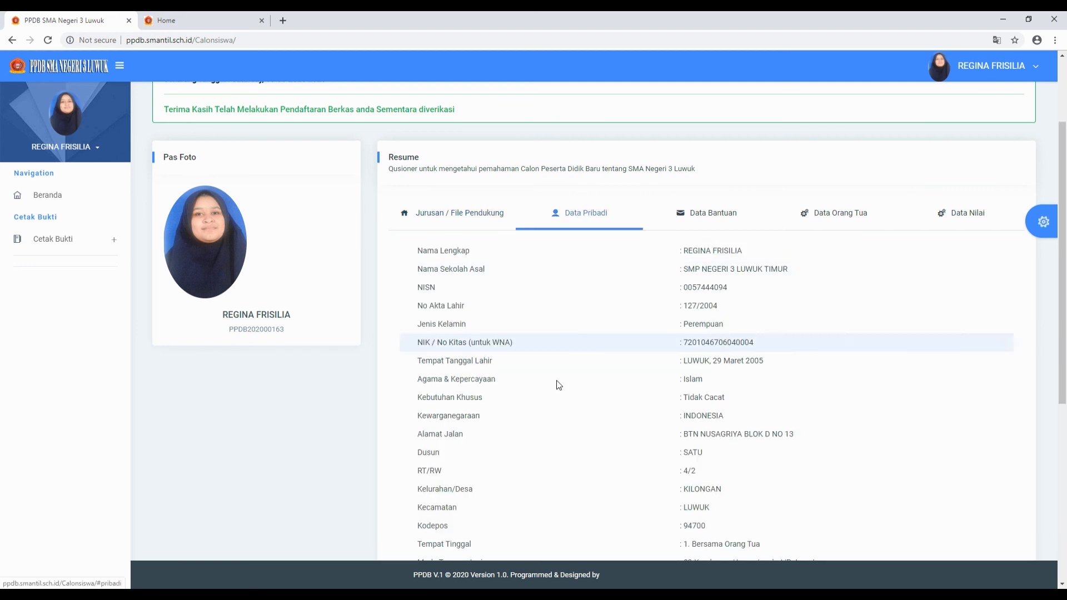
{"action": "scroll", "coordinate": [556, 395], "scroll_direction": "down", "scroll_amount": 6}
{"action": "scroll", "coordinate": [555, 395], "scroll_direction": "up", "scroll_amount": 6}
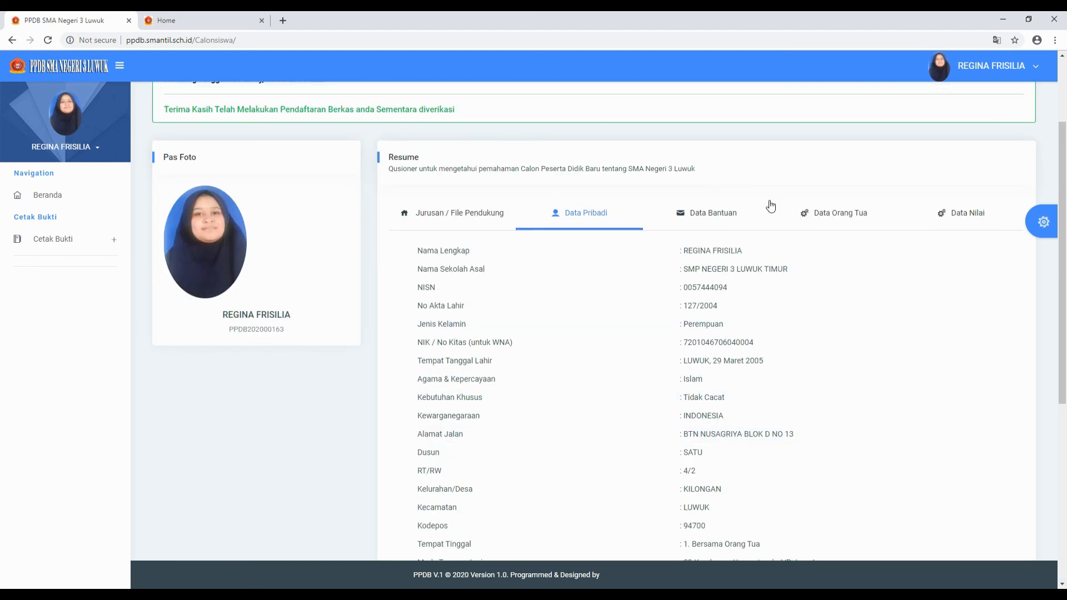
- View the Data Bantuan, Data Orang Tua and Data Nilai tabs, with grades totalling 2383
{"action": "left_click", "coordinate": [719, 223]}
{"action": "left_click", "coordinate": [861, 269]}
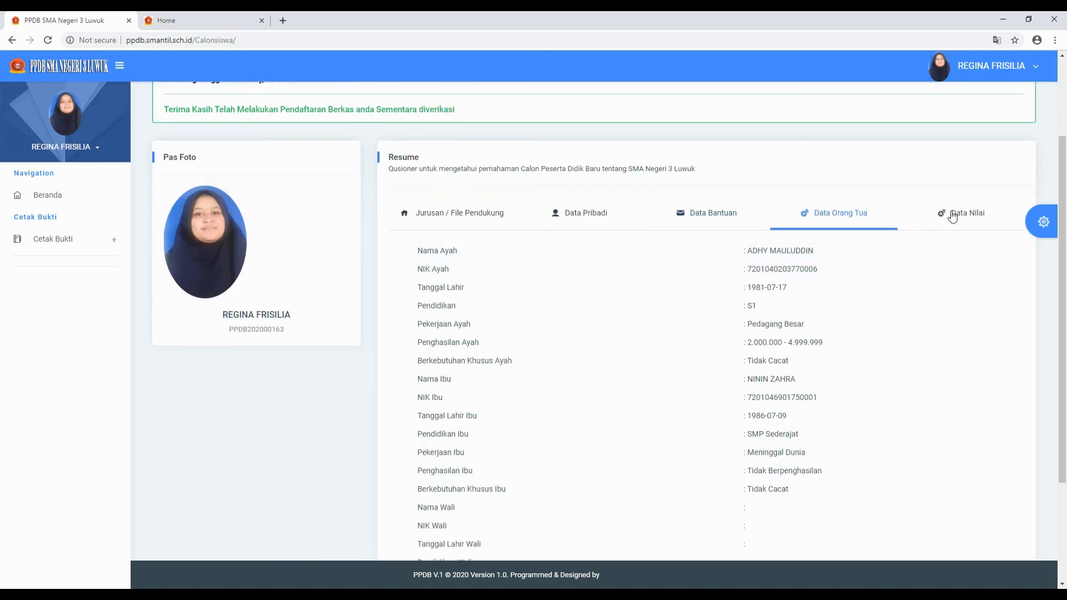
{"action": "left_click", "coordinate": [952, 215]}
{"action": "left_click_drag", "start_coordinate": [606, 462], "coordinate": [551, 455]}
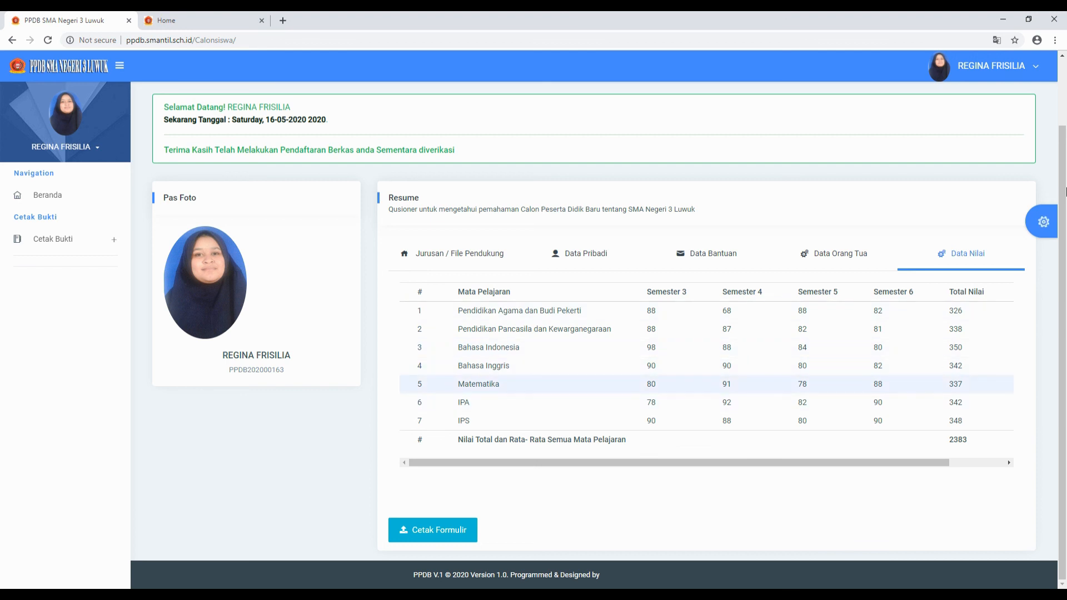
{"action": "scroll", "coordinate": [1065, 192], "scroll_direction": "up", "scroll_amount": 2}
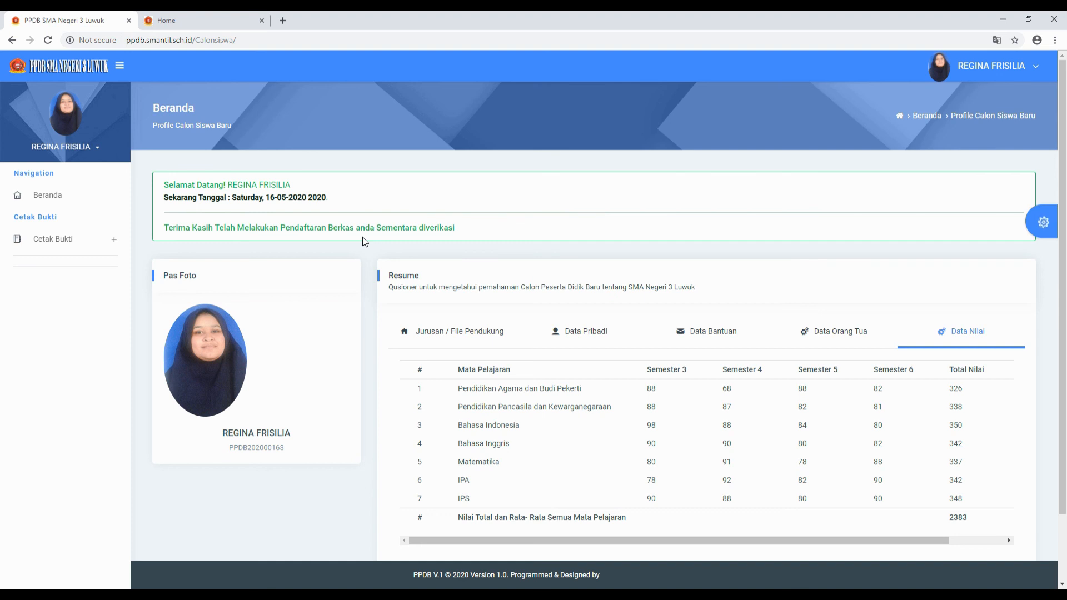
{"action": "scroll", "coordinate": [525, 270], "scroll_direction": "down", "scroll_amount": 2}
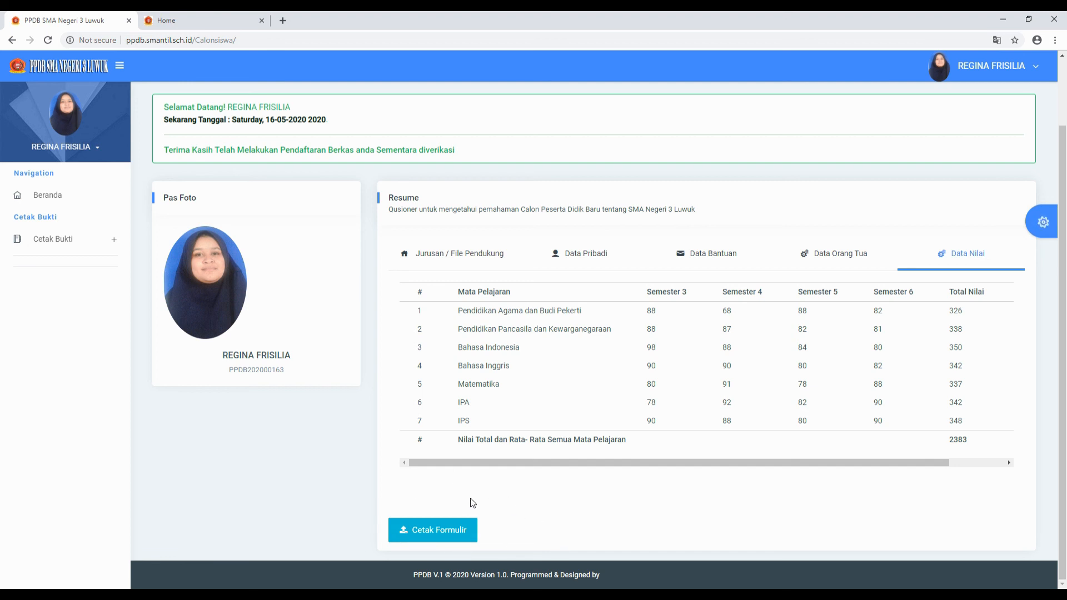
- Generate the Tanda Bukti Registrasi PDF with Cetak Formulir and scroll through its three pages
{"action": "left_click", "coordinate": [430, 533]}
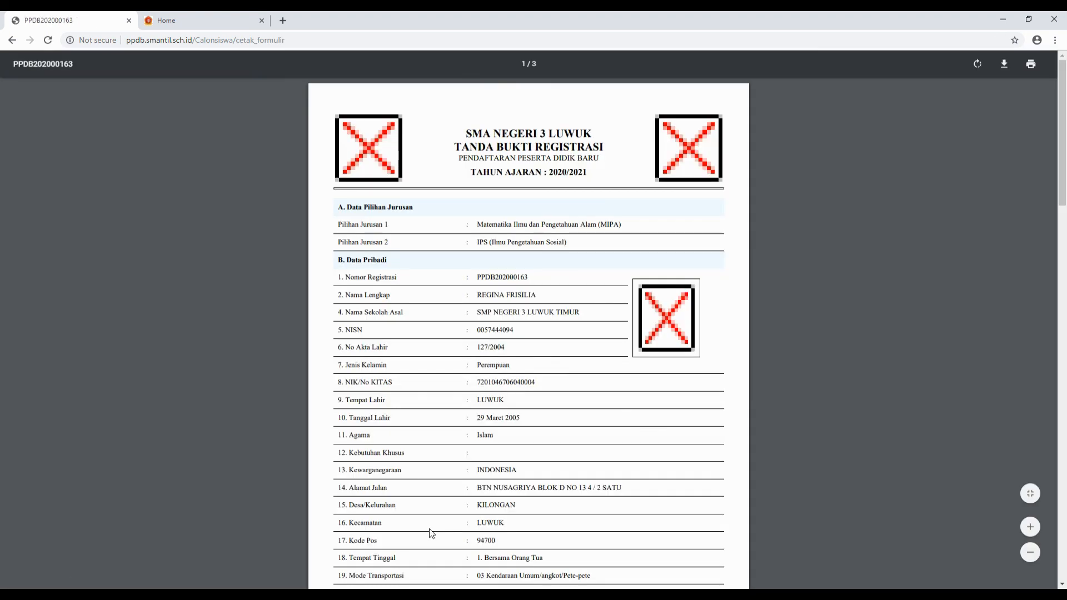
{"action": "scroll", "coordinate": [429, 528], "scroll_direction": "down", "scroll_amount": 8}
{"action": "scroll", "coordinate": [558, 394], "scroll_direction": "down", "scroll_amount": 18}
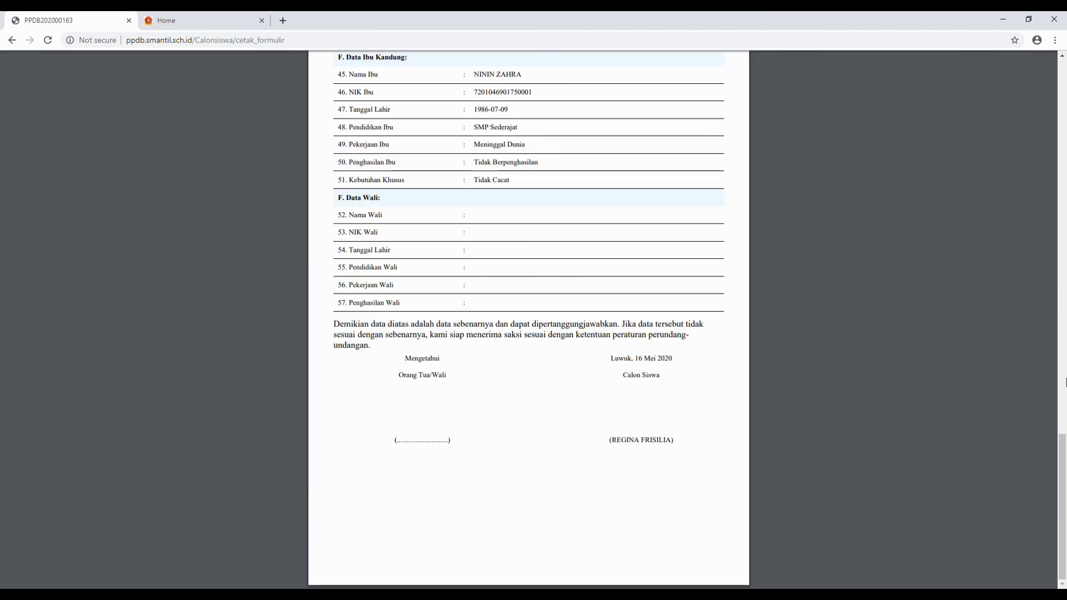
{"action": "left_click", "coordinate": [1058, 146]}
{"action": "left_click", "coordinate": [1058, 145]}
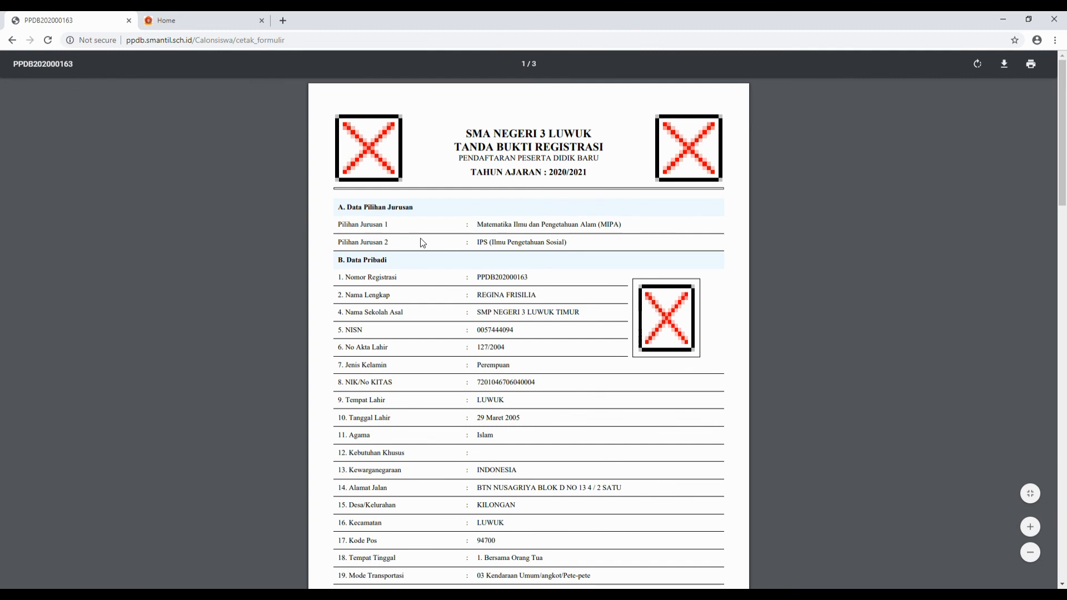
{"action": "left_click_drag", "start_coordinate": [1062, 139], "coordinate": [1023, 506]}
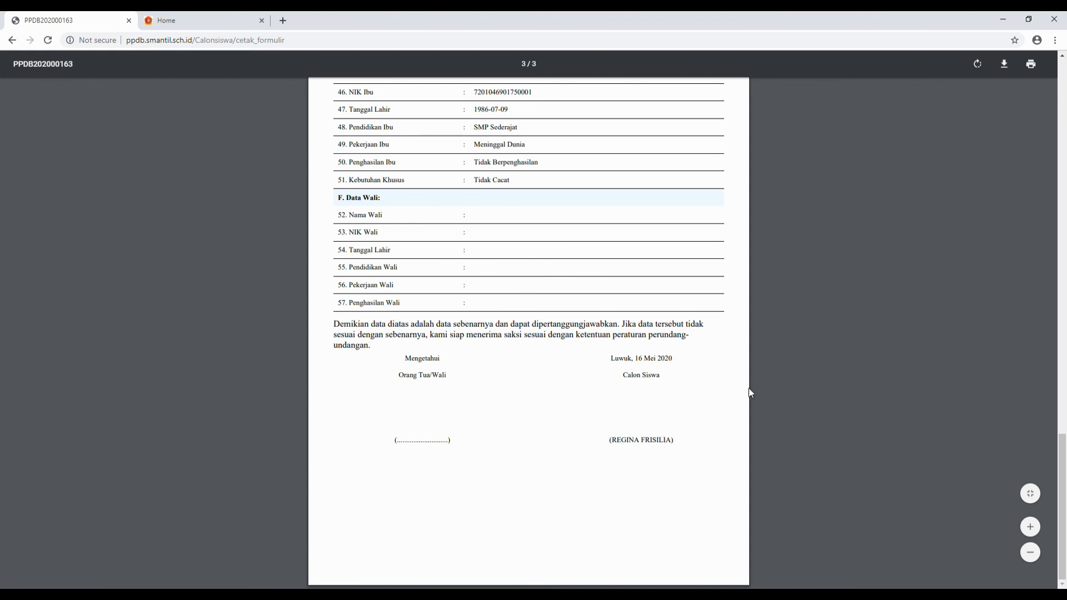
{"action": "left_click_drag", "start_coordinate": [1064, 464], "coordinate": [1064, 70]}
{"action": "scroll", "coordinate": [940, 123], "scroll_direction": "down", "scroll_amount": 6}
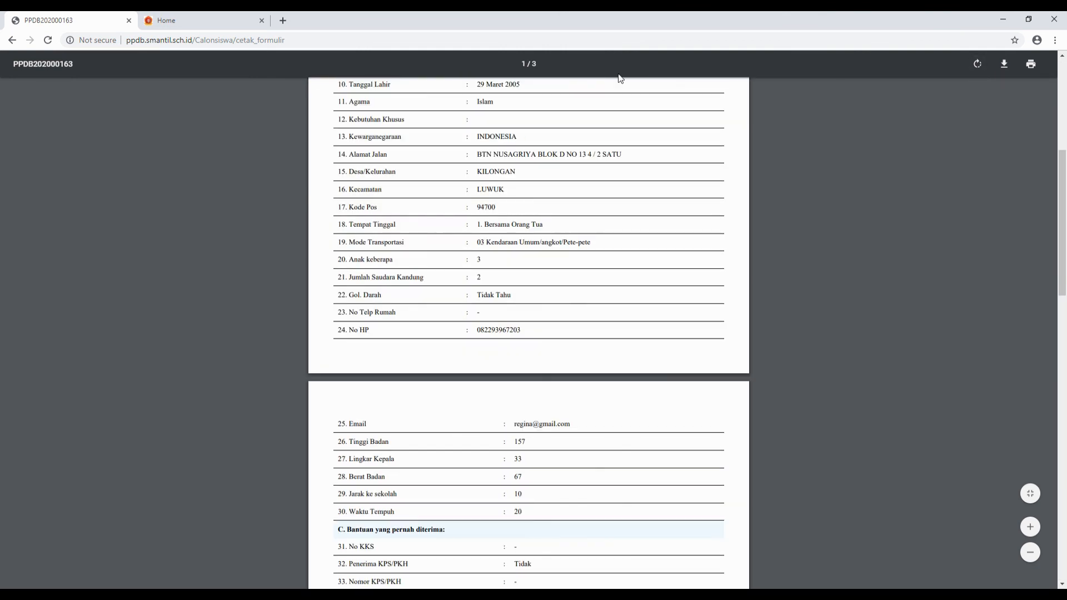
{"action": "scroll", "coordinate": [510, 258], "scroll_direction": "up", "scroll_amount": 3}
{"action": "scroll", "coordinate": [510, 257], "scroll_direction": "up", "scroll_amount": 2}
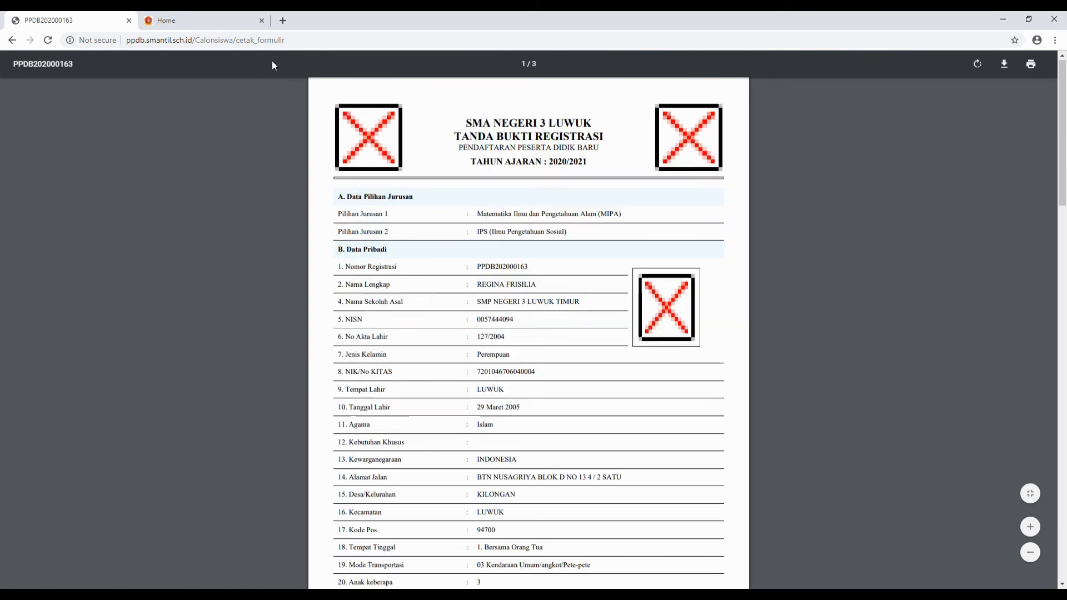
- Switch between the school homepage and the registration proof PDF, rechecking its pages
{"action": "left_click", "coordinate": [216, 22]}
{"action": "left_click", "coordinate": [17, 20]}
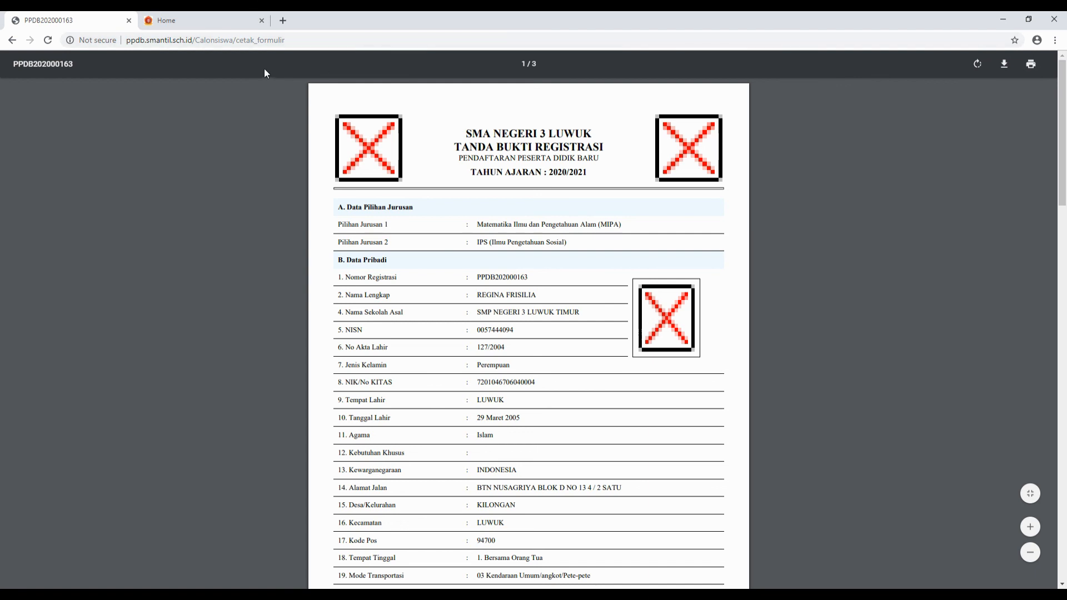
{"action": "scroll", "coordinate": [295, 101], "scroll_direction": "down", "scroll_amount": 20}
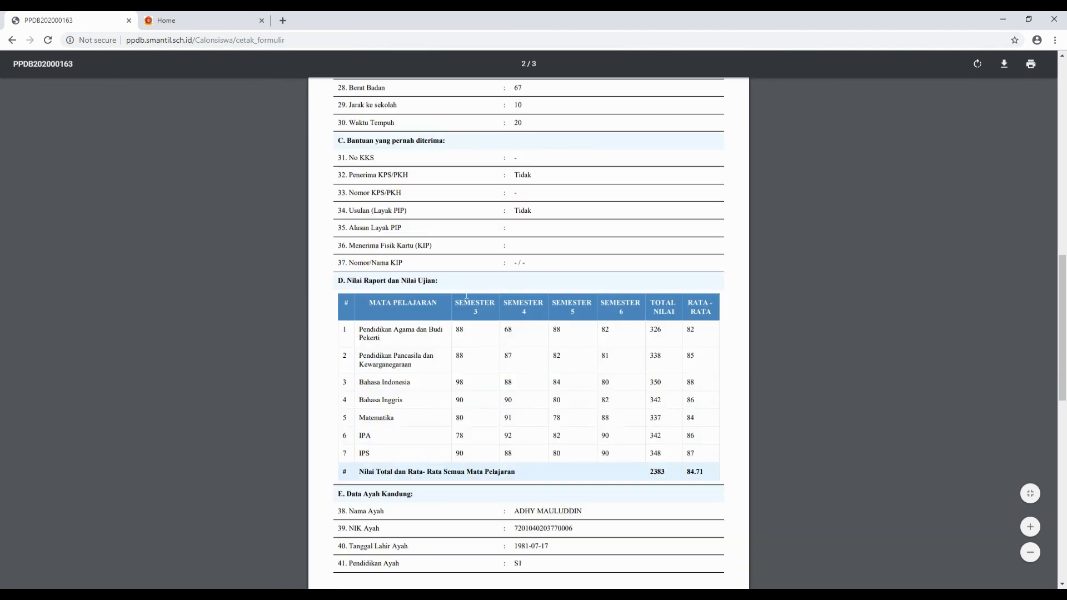
{"action": "scroll", "coordinate": [529, 334], "scroll_direction": "down", "scroll_amount": 5}
{"action": "scroll", "coordinate": [444, 252], "scroll_direction": "up", "scroll_amount": 4}
{"action": "left_click", "coordinate": [191, 17]}
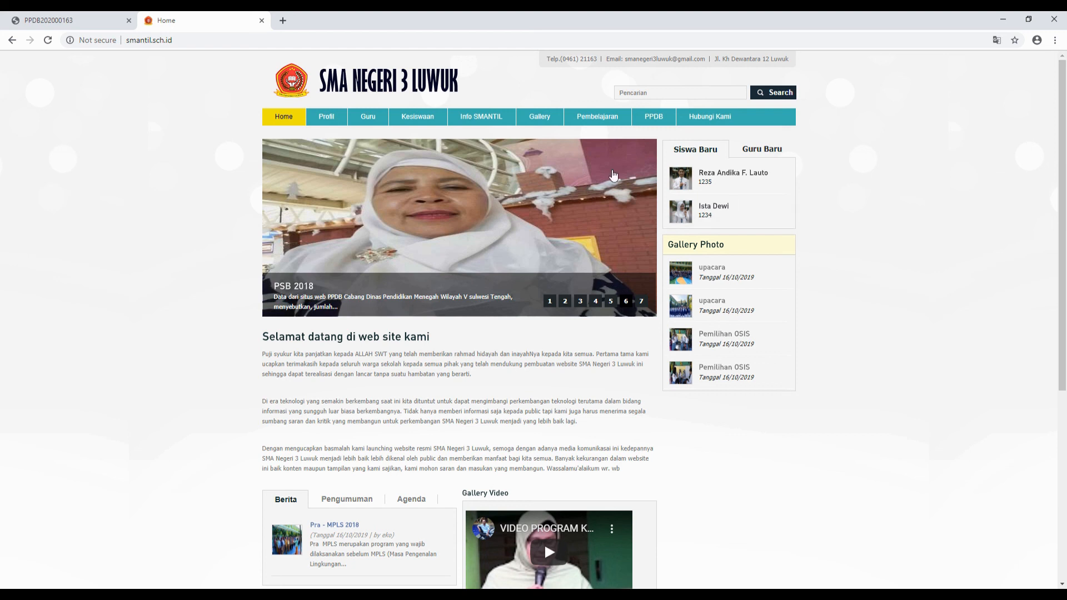
{"action": "left_click", "coordinate": [75, 19]}
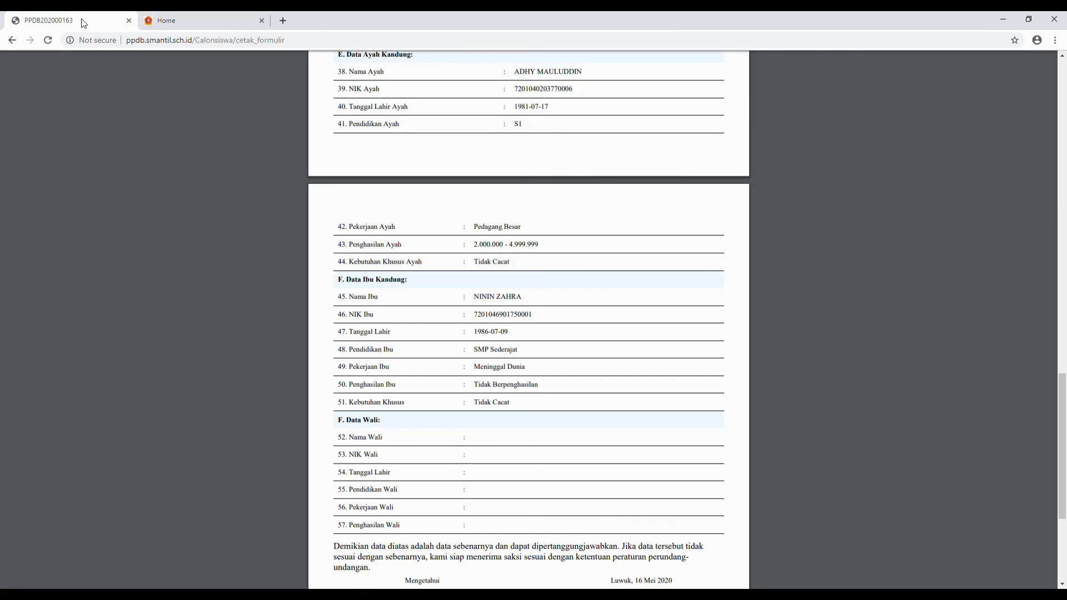